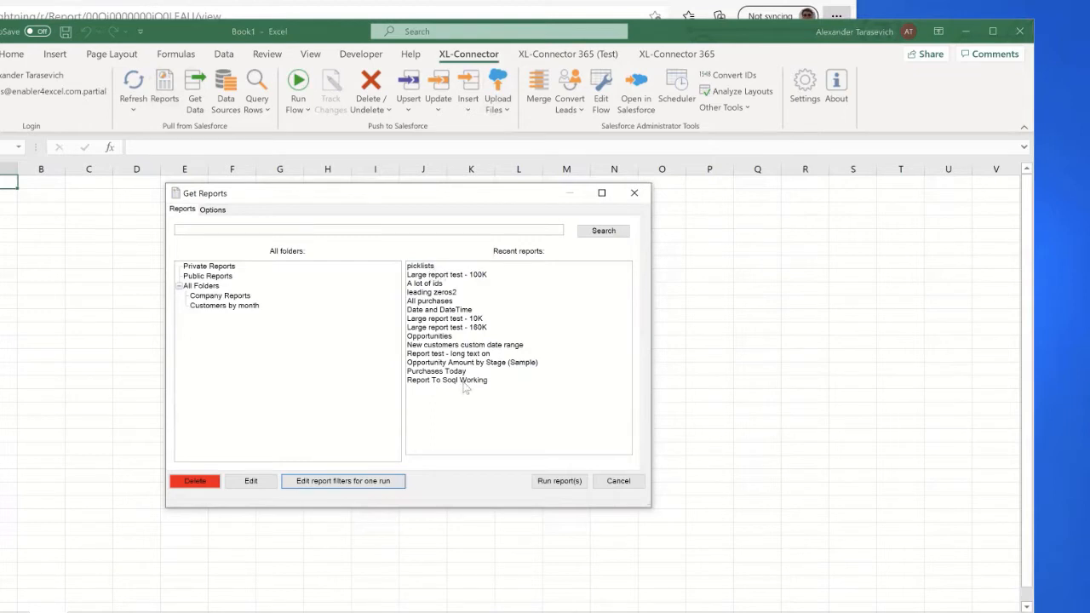
Search the Salesforce reports for "test"
{"action": "left_click", "coordinate": [494, 230]}
{"action": "type", "text": "test"}
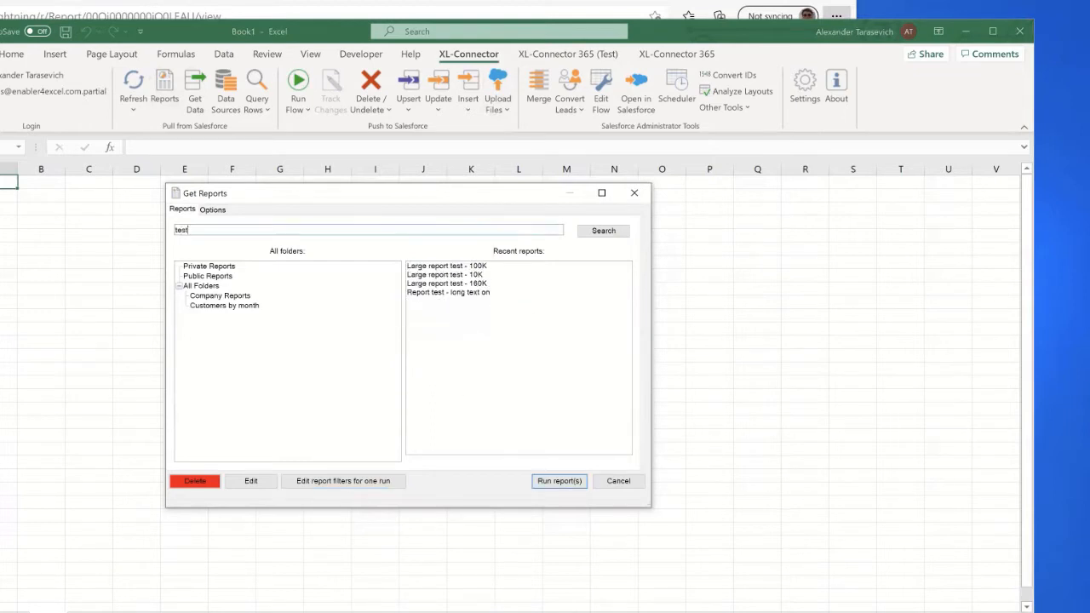
{"action": "left_click", "coordinate": [606, 231]}
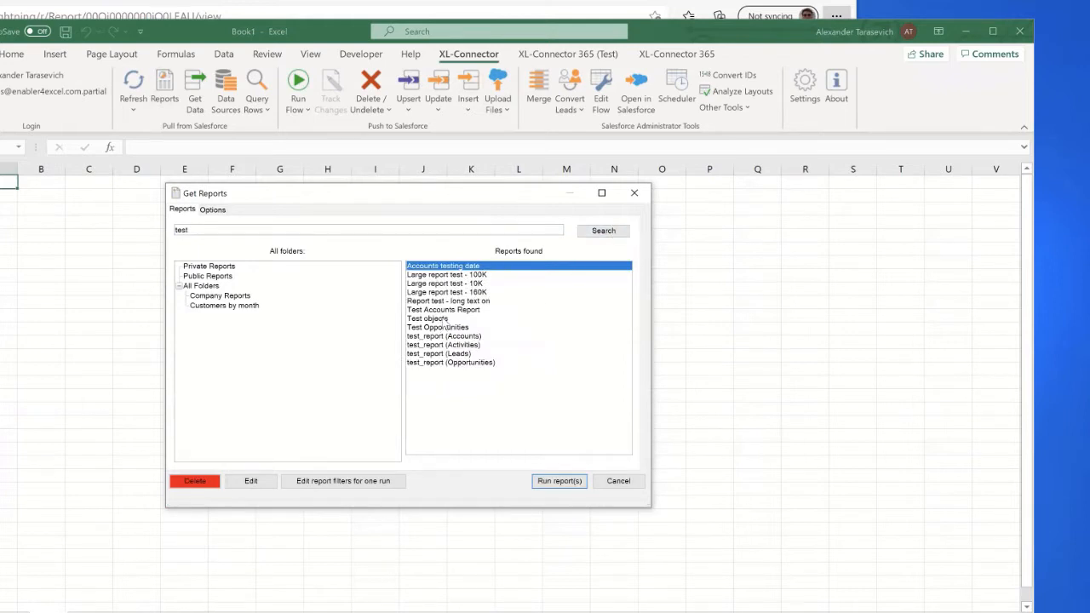
Replace the report search text with "op" and select the Test Opportunities report
{"action": "double_click", "coordinate": [509, 230]}
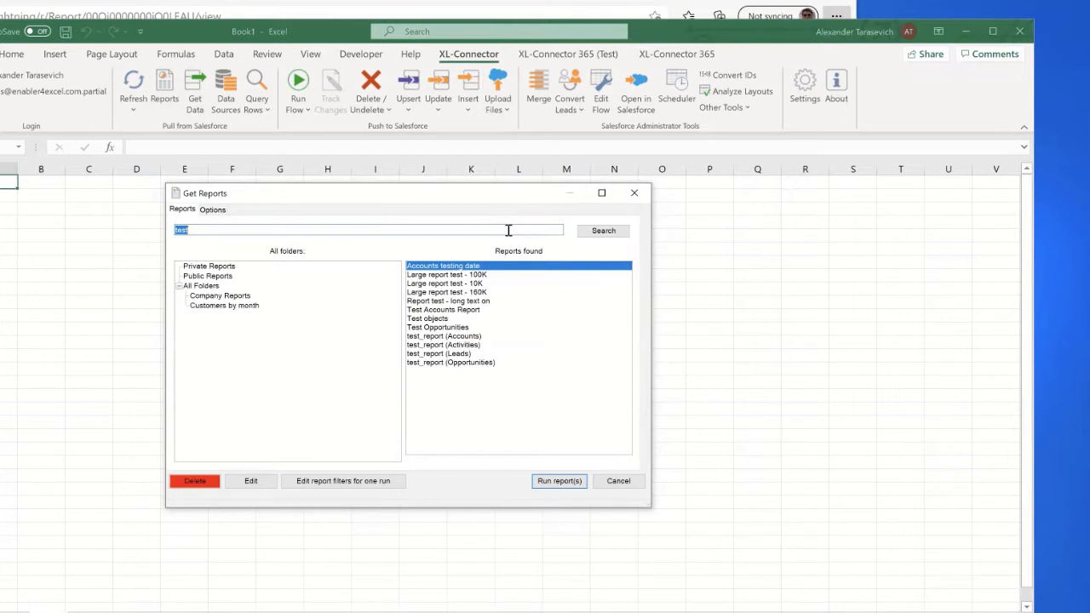
{"action": "key", "text": "BackSpace"}
{"action": "type", "text": "op"}
{"action": "left_click", "coordinate": [460, 327]}
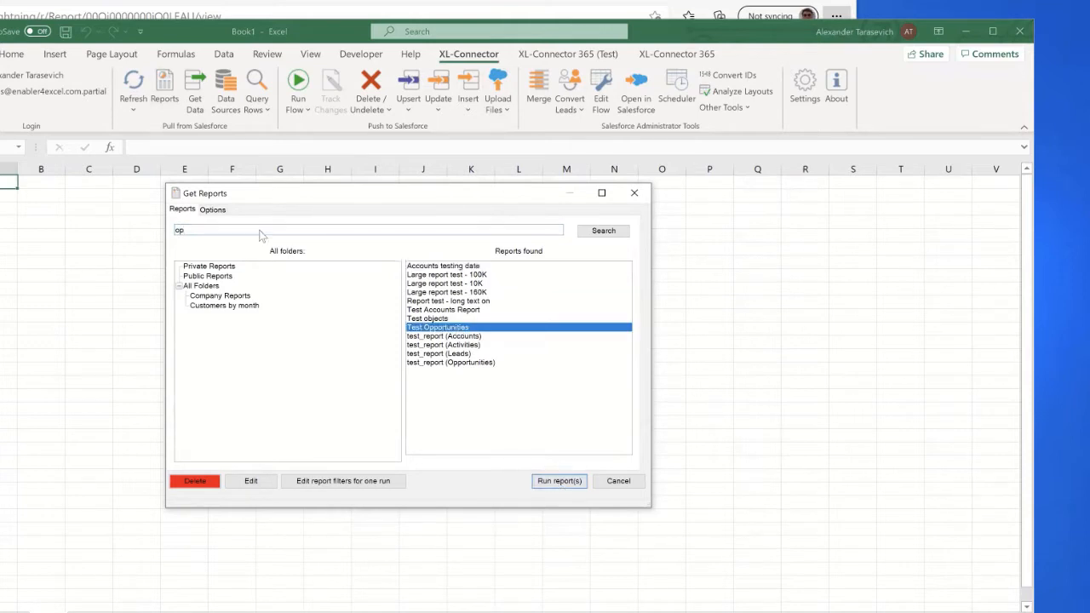
In the report options, set the last refresh date cell address to B1
{"action": "left_click", "coordinate": [212, 210]}
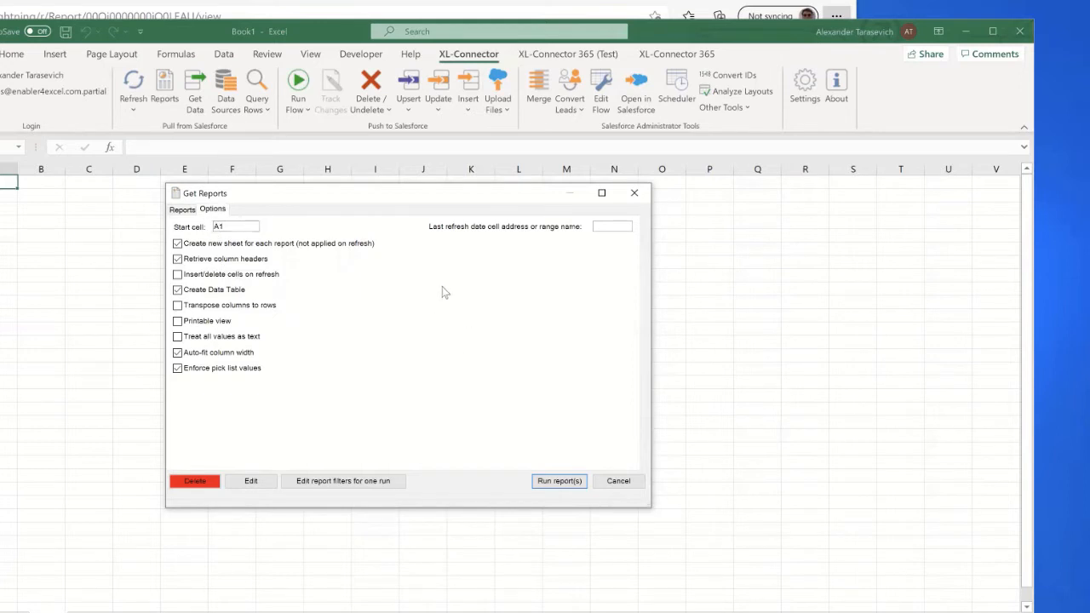
{"action": "left_click", "coordinate": [599, 226]}
{"action": "type", "text": "A1"}
{"action": "key", "text": "BackSpace"}
{"action": "key", "text": "BackSpace"}
{"action": "type", "text": "B1"}
Label cell A1 of the blank sheet "Last refreshed:" and widen column A to fit the text
{"action": "left_click", "coordinate": [5, 185]}
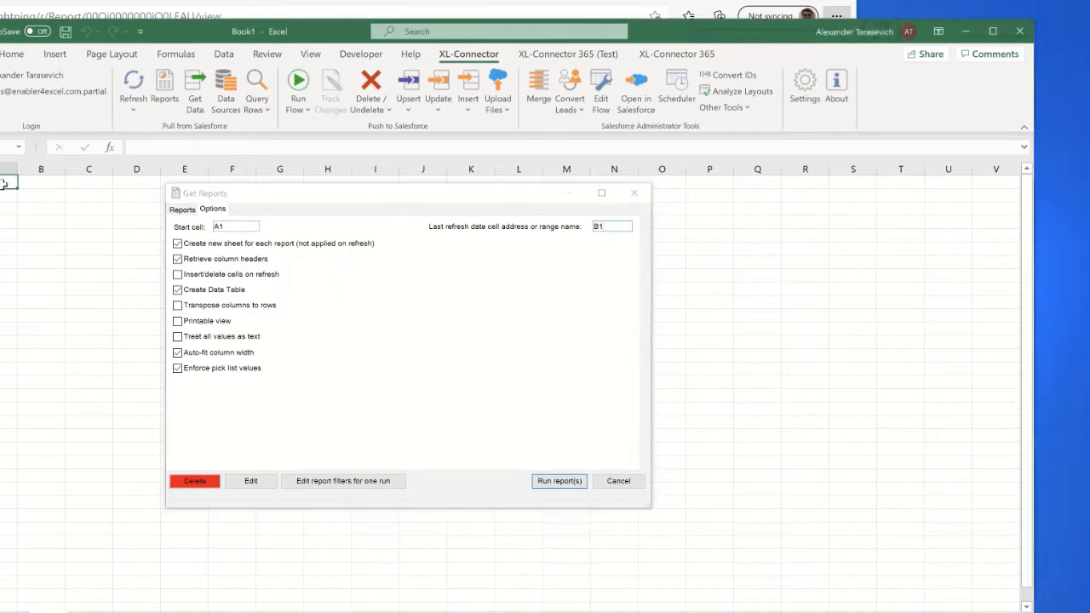
{"action": "type", "text": "La"}
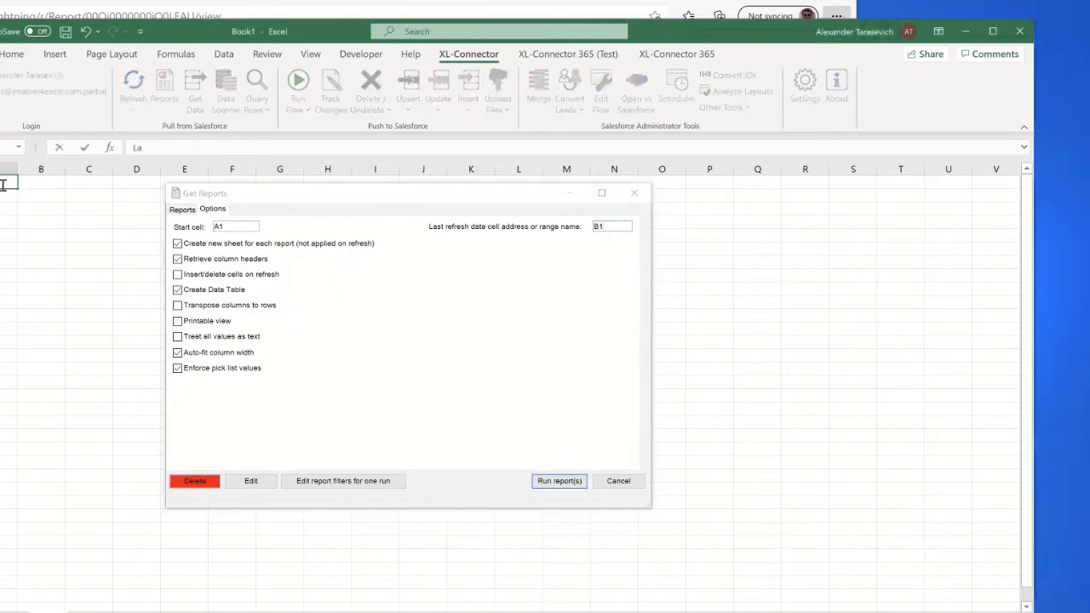
{"action": "type", "text": "st refreshed:"}
{"action": "key", "text": "Tab"}
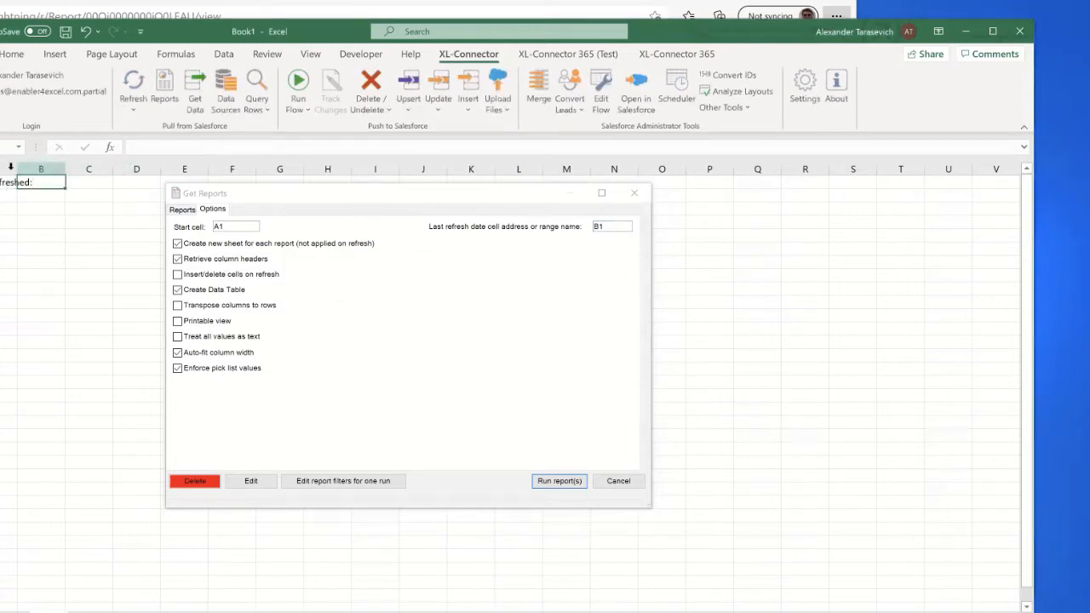
{"action": "left_click_drag", "start_coordinate": [16, 169], "coordinate": [43, 168]}
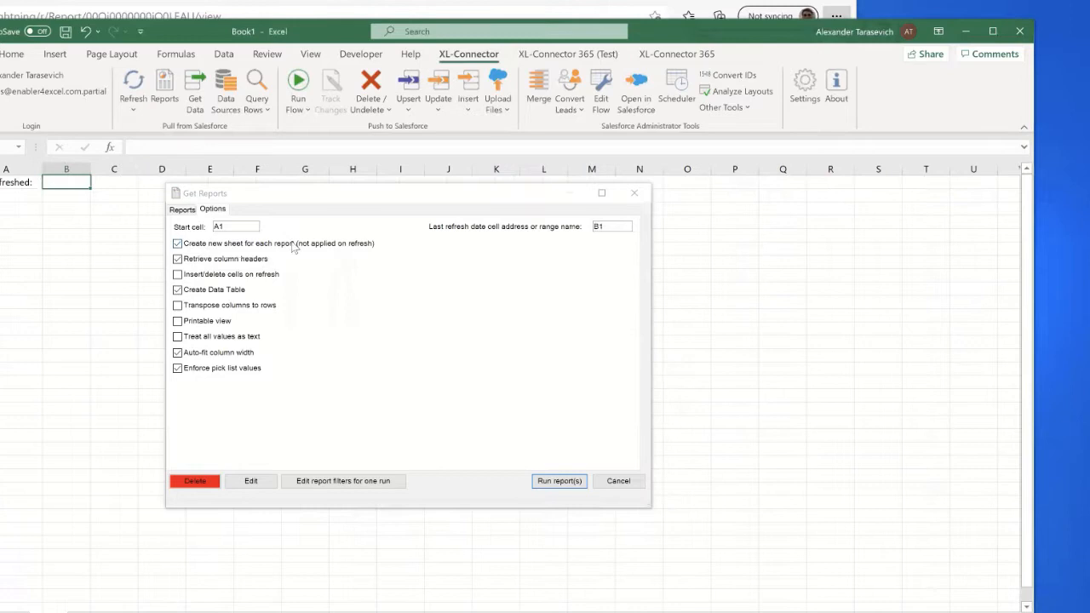
Run the selected report with start cell A3 and widen column B to fit the refresh date
{"action": "left_click", "coordinate": [228, 226]}
{"action": "key", "text": "BackSpace"}
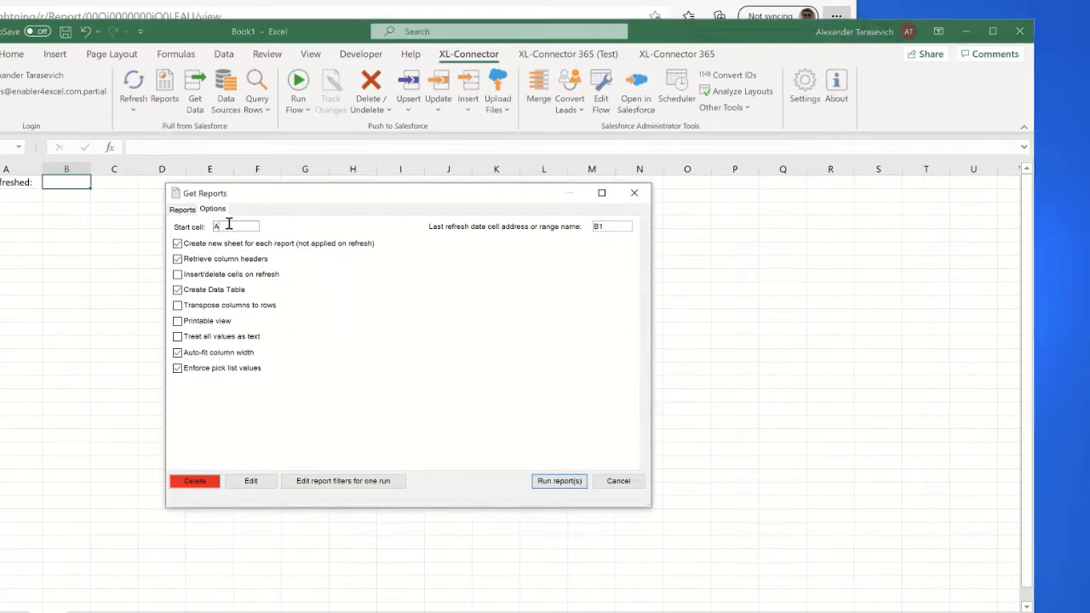
{"action": "type", "text": "3"}
{"action": "left_click", "coordinate": [182, 209]}
{"action": "left_click", "coordinate": [553, 481]}
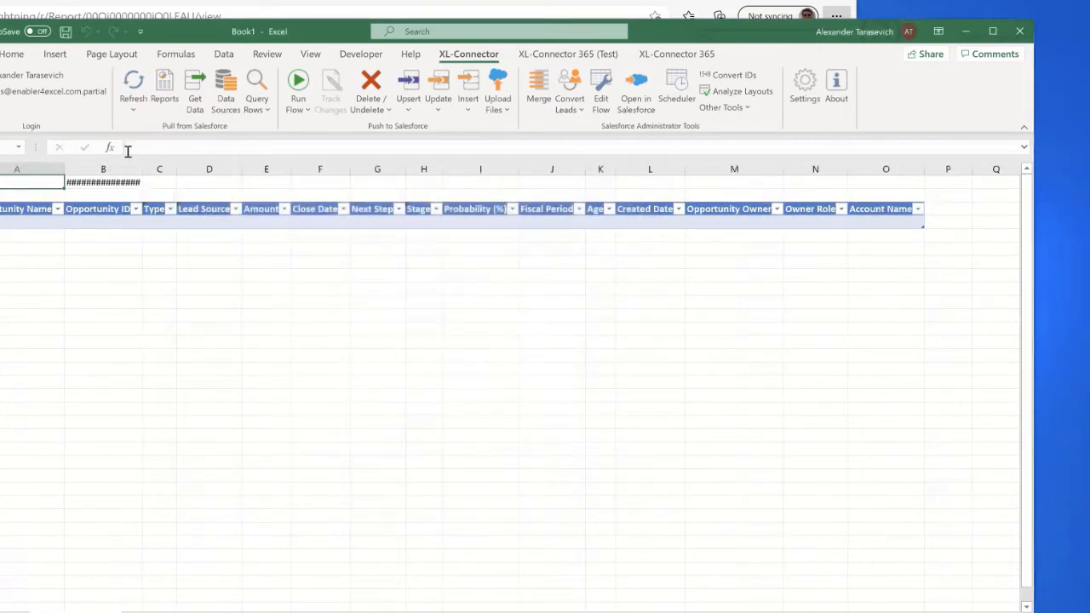
{"action": "left_click_drag", "start_coordinate": [141, 165], "coordinate": [176, 169]}
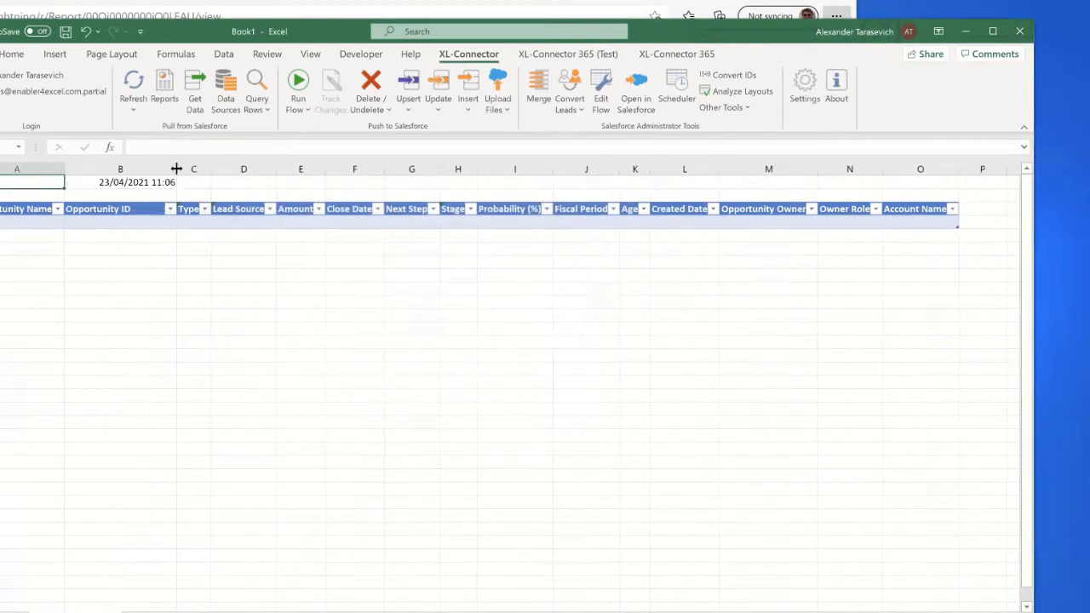
Reopen the report options to review the available settings, then close them without running a report
{"action": "left_click", "coordinate": [173, 89]}
{"action": "left_click", "coordinate": [212, 208]}
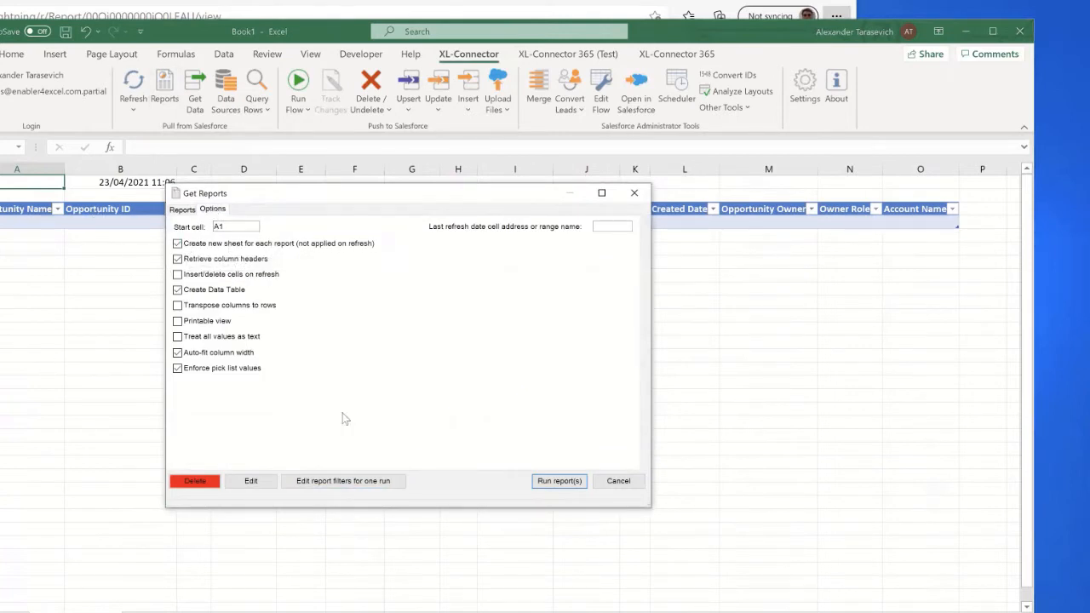
{"action": "left_click", "coordinate": [619, 480]}
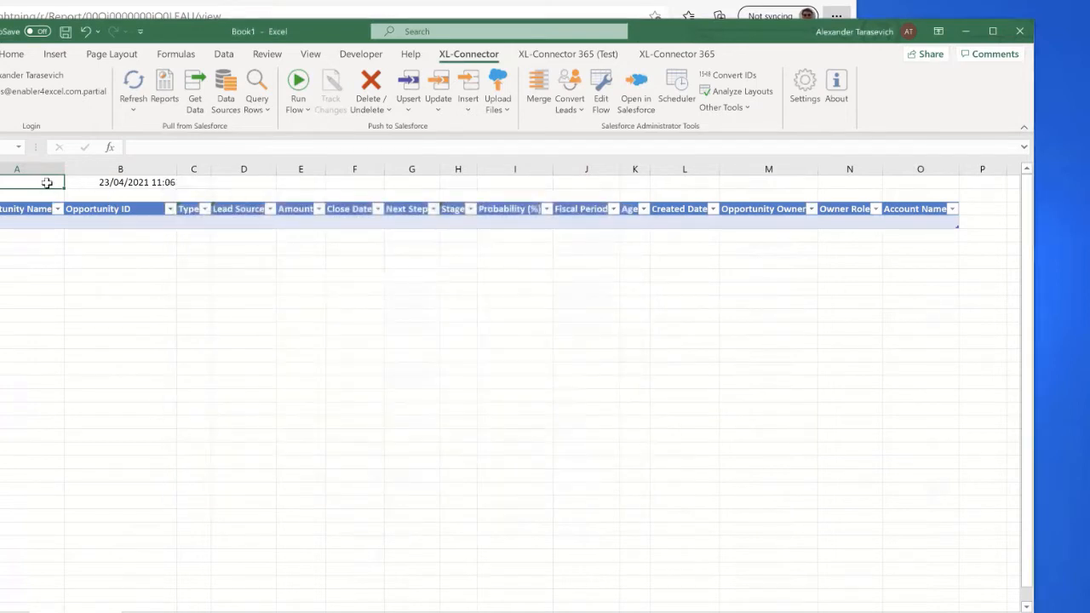
Label cell A1 of the report sheet "Last refreshed:" and refresh the opportunity report table
{"action": "type", "text": "Last refreshed:"}
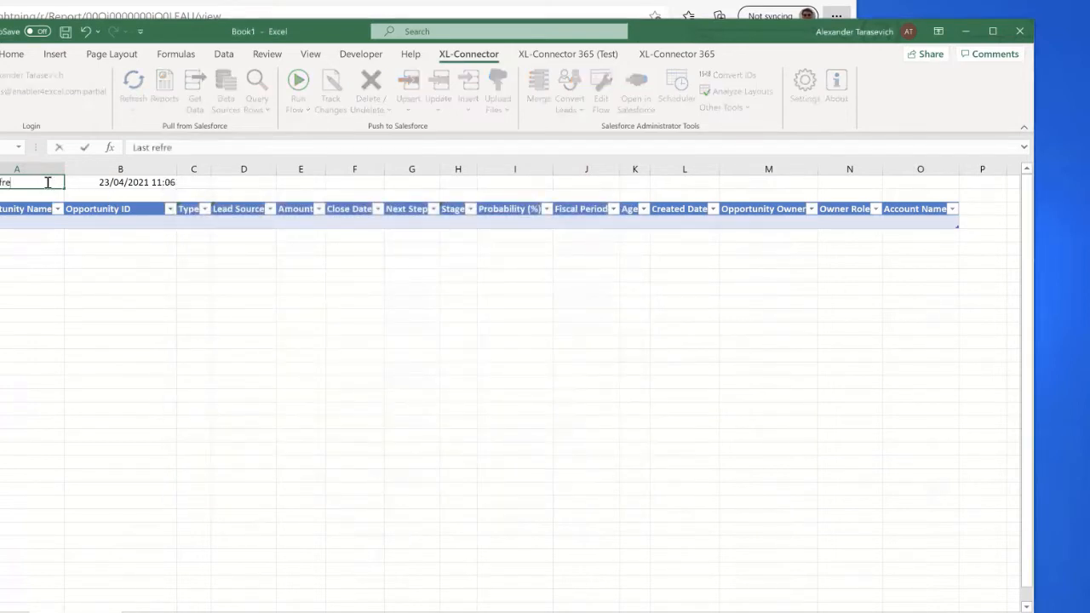
{"action": "left_click", "coordinate": [123, 263]}
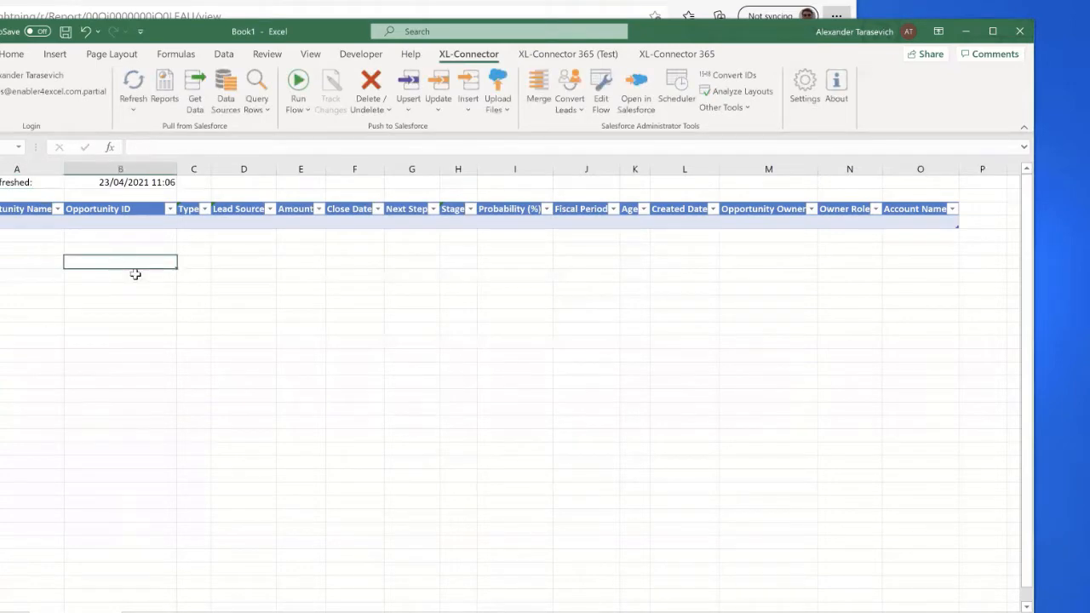
{"action": "left_click", "coordinate": [488, 220]}
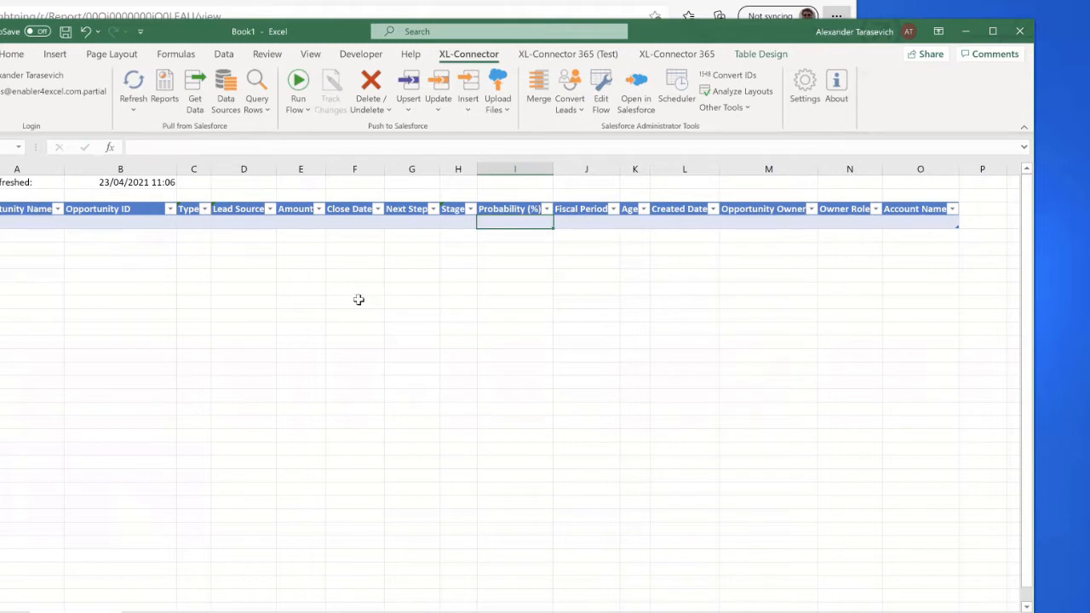
{"action": "left_click", "coordinate": [162, 222]}
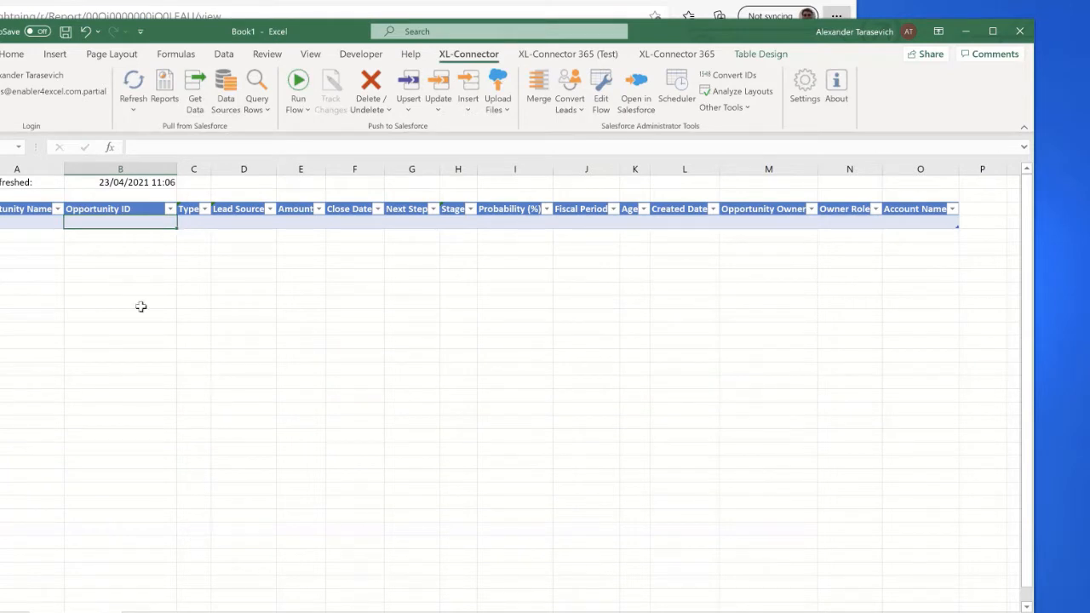
{"action": "left_click", "coordinate": [134, 81]}
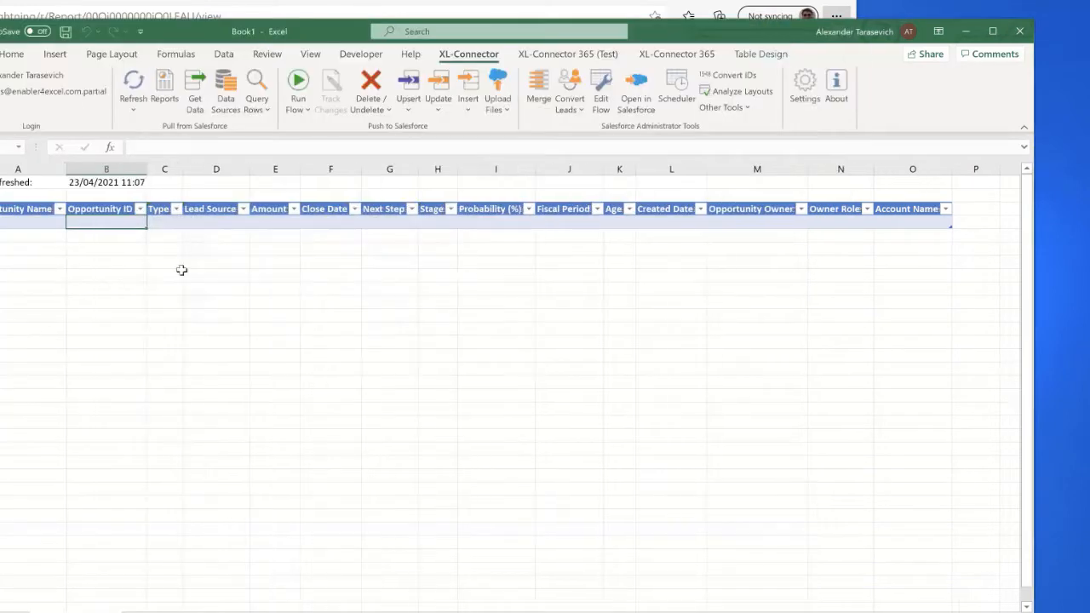
{"action": "left_click", "coordinate": [136, 107]}
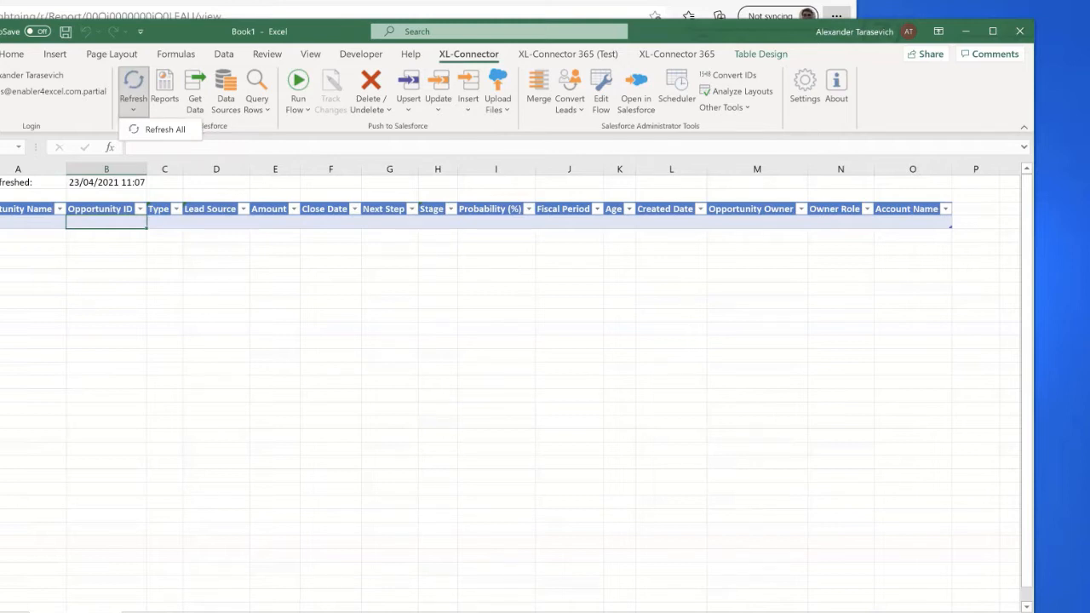
{"action": "left_click", "coordinate": [167, 533]}
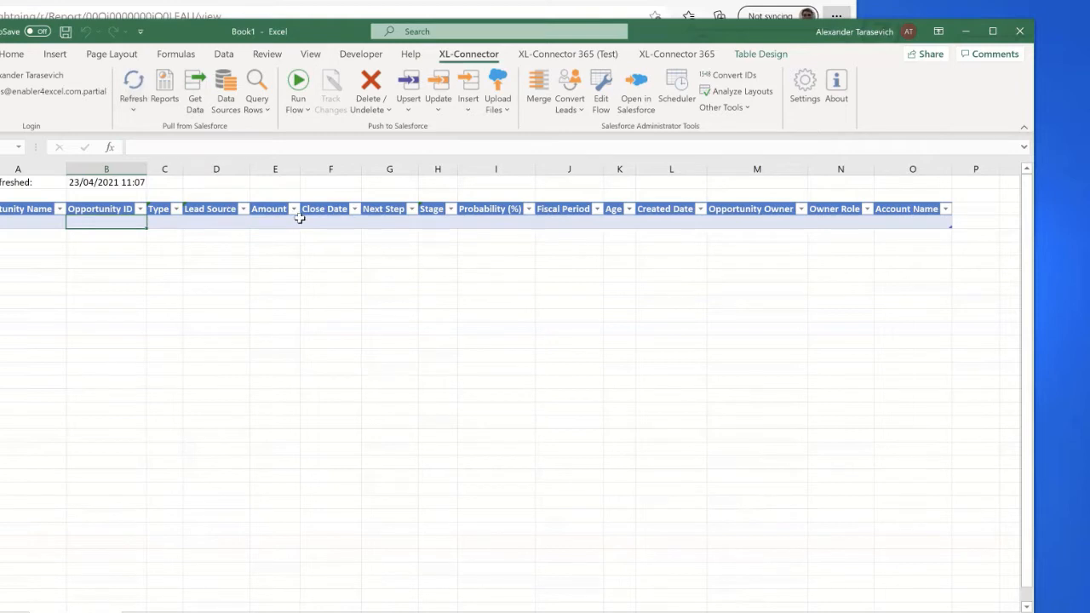
Start a new data query on the Opportunity object and check its retrieval options
{"action": "left_click", "coordinate": [196, 97]}
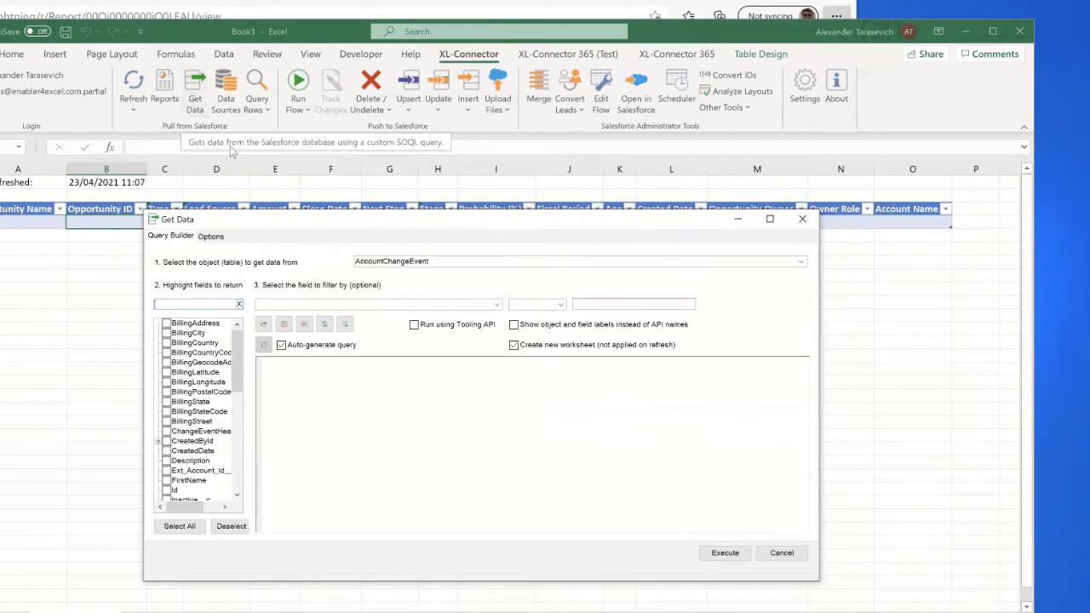
{"action": "left_click_drag", "start_coordinate": [308, 222], "coordinate": [334, 200]}
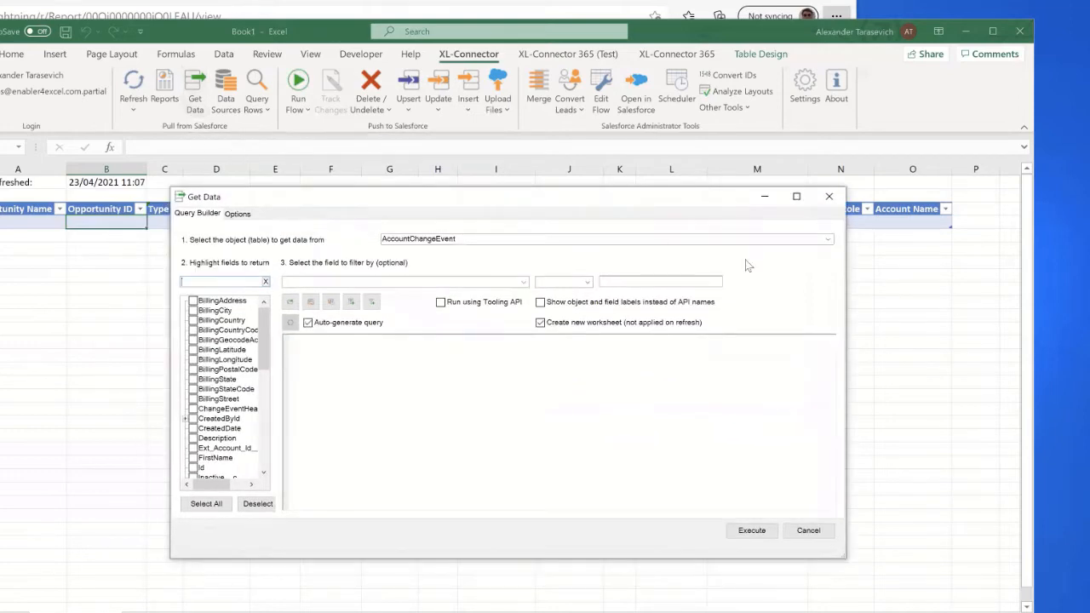
{"action": "left_click", "coordinate": [826, 239]}
{"action": "type", "text": "oppo"}
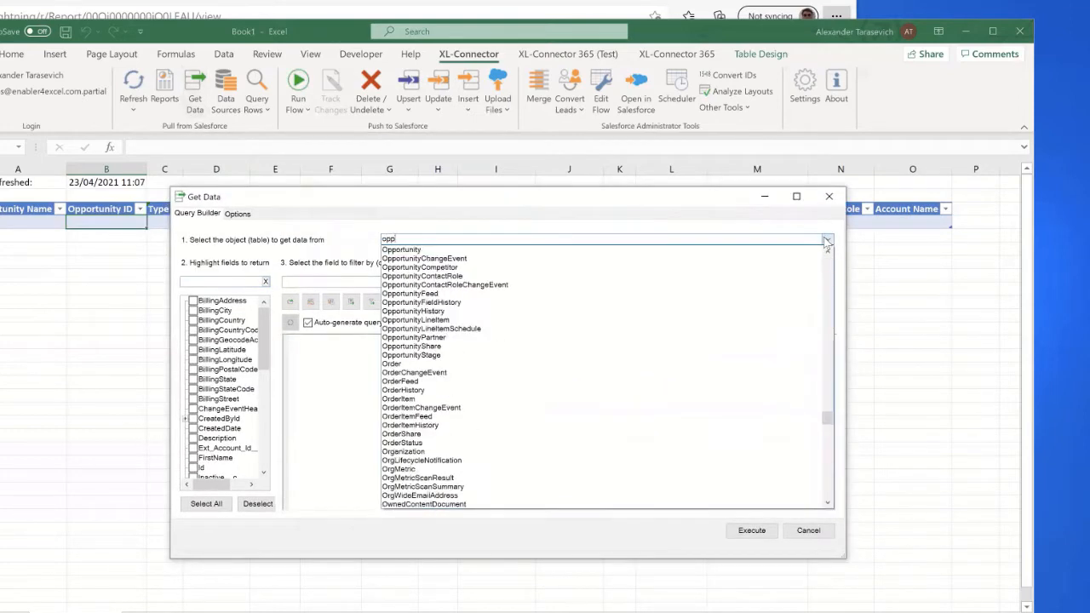
{"action": "left_click", "coordinate": [752, 249]}
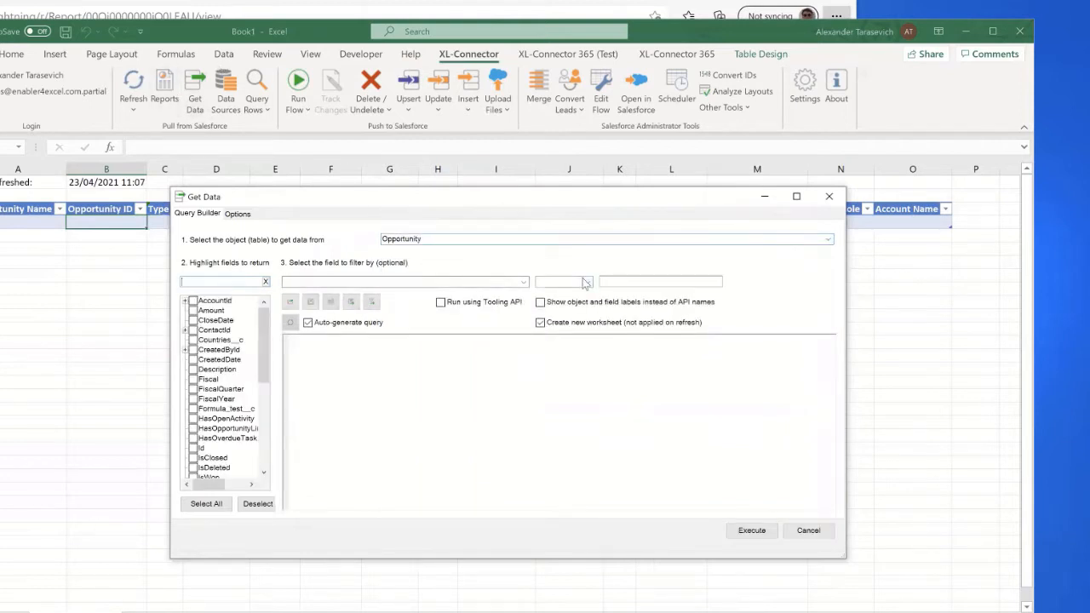
{"action": "left_click", "coordinate": [239, 216]}
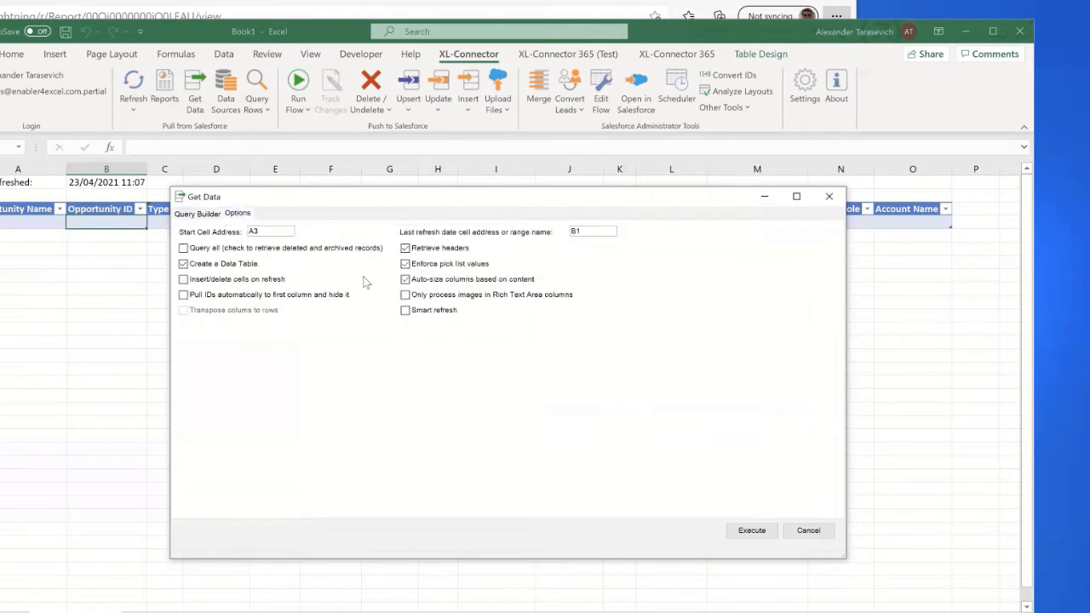
{"action": "left_click", "coordinate": [203, 213]}
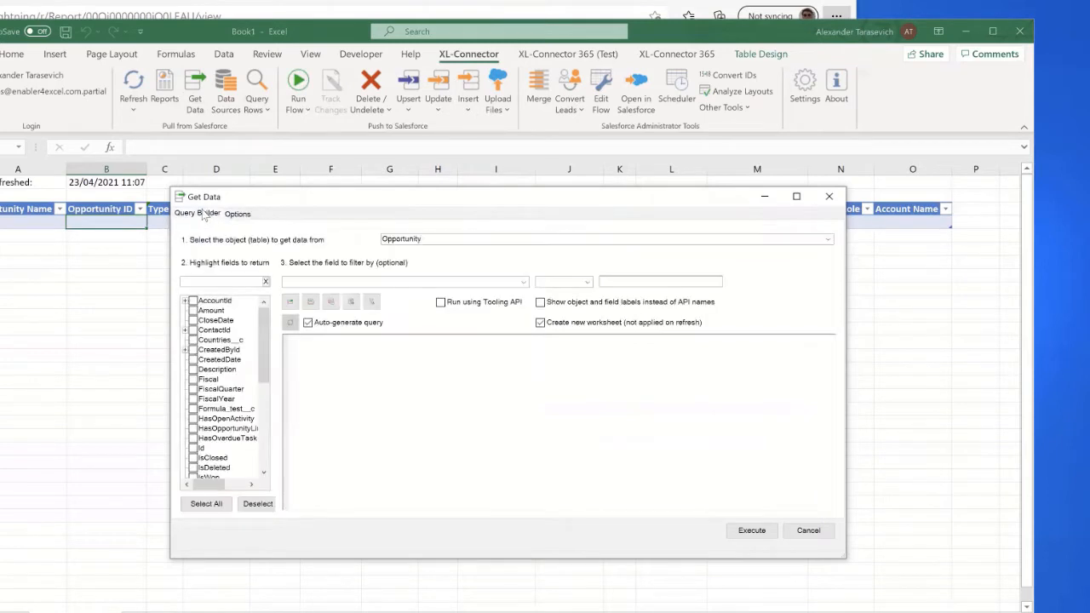
Add the Amount, CloseDate, Id, Name and StageName fields to the Opportunity query
{"action": "left_click", "coordinate": [370, 348]}
{"action": "left_click", "coordinate": [193, 311]}
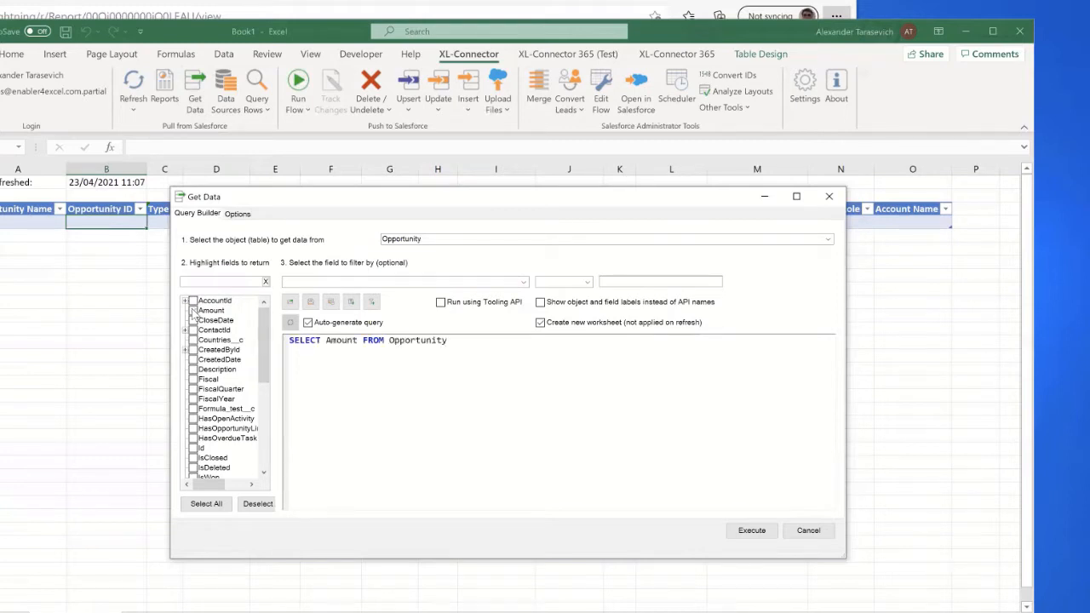
{"action": "left_click", "coordinate": [193, 321]}
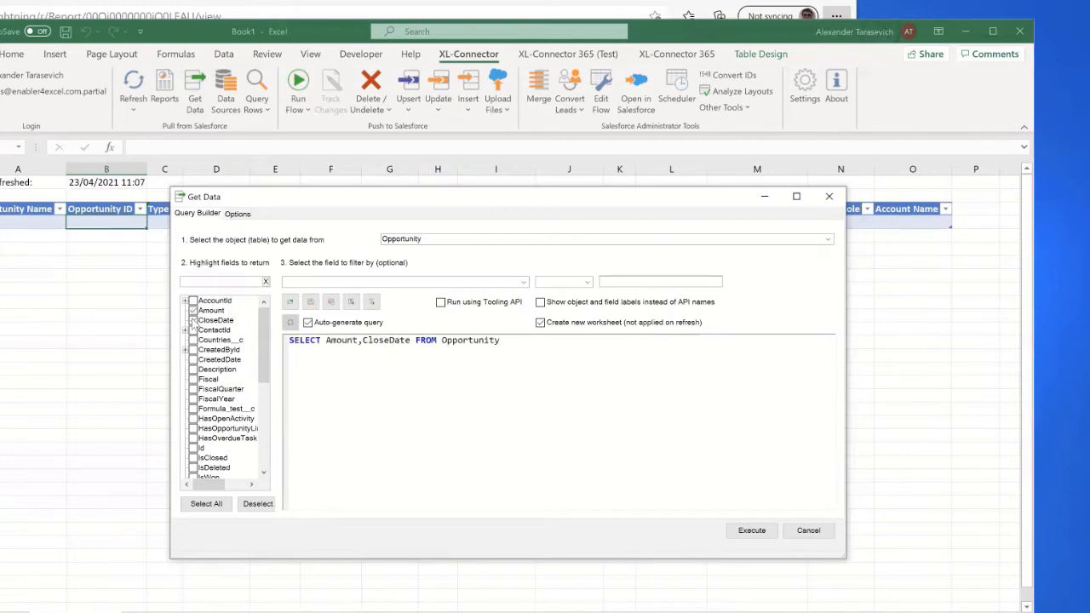
{"action": "scroll", "coordinate": [202, 393], "scroll_direction": "down", "scroll_amount": 2}
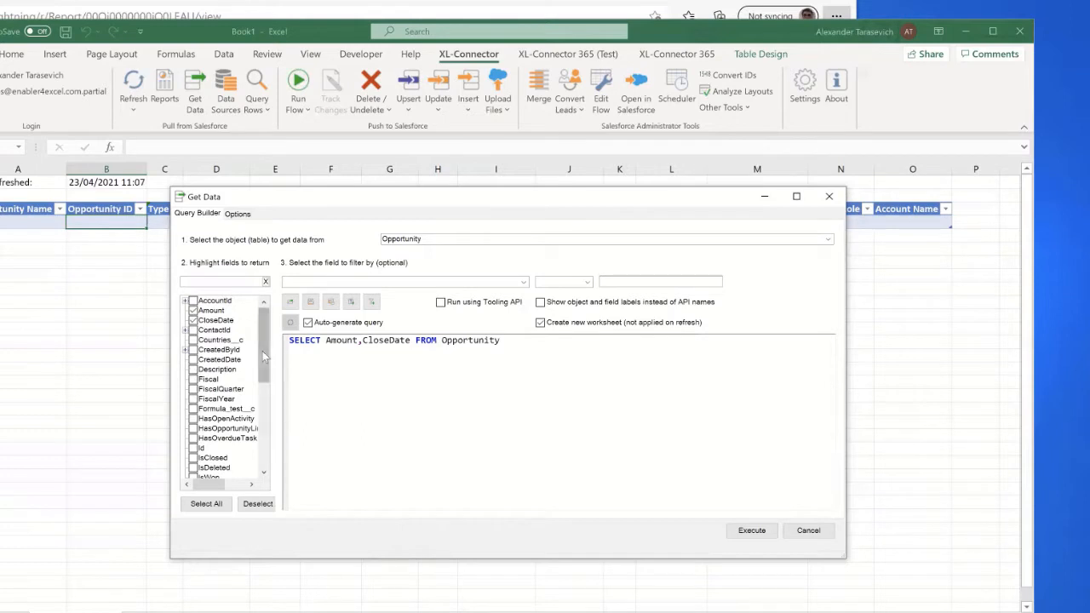
{"action": "left_click", "coordinate": [193, 399]}
{"action": "scroll", "coordinate": [261, 317], "scroll_direction": "up", "scroll_amount": 2}
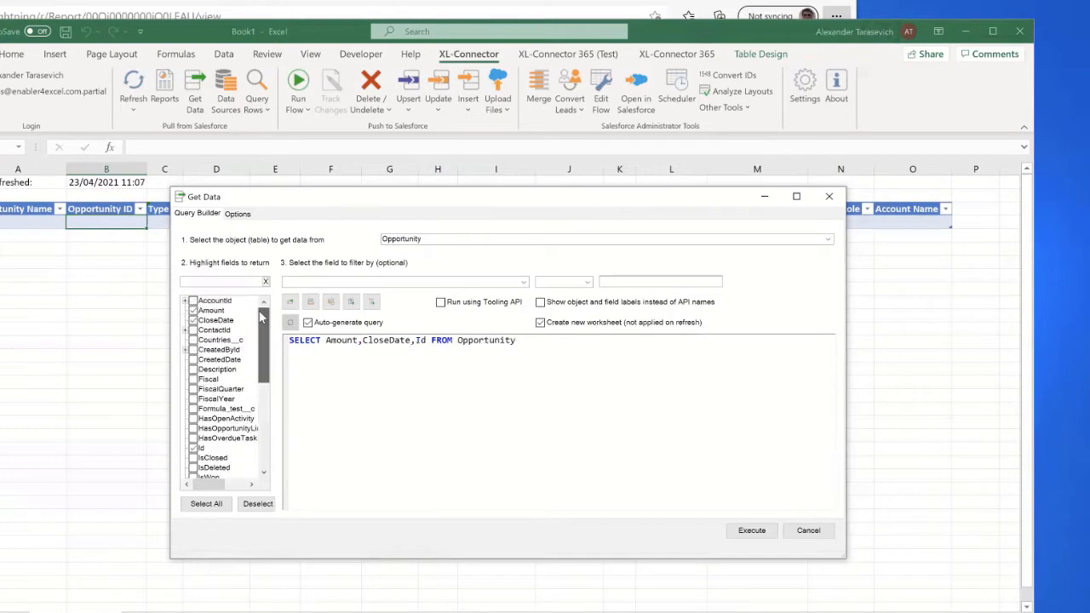
{"action": "left_click_drag", "start_coordinate": [261, 317], "coordinate": [261, 412]}
{"action": "left_click", "coordinate": [193, 379]}
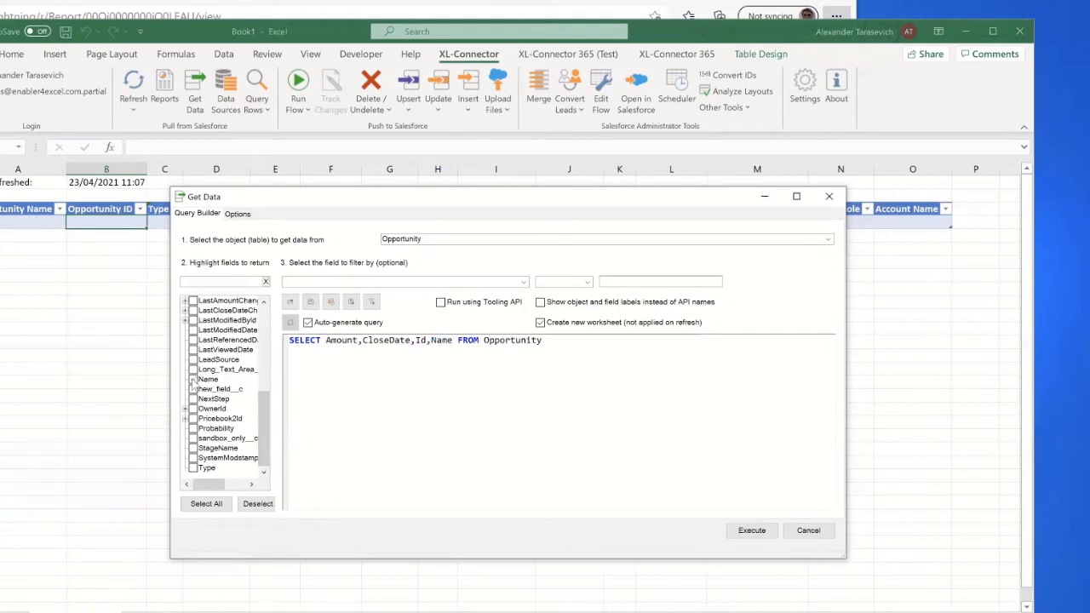
{"action": "left_click", "coordinate": [193, 448]}
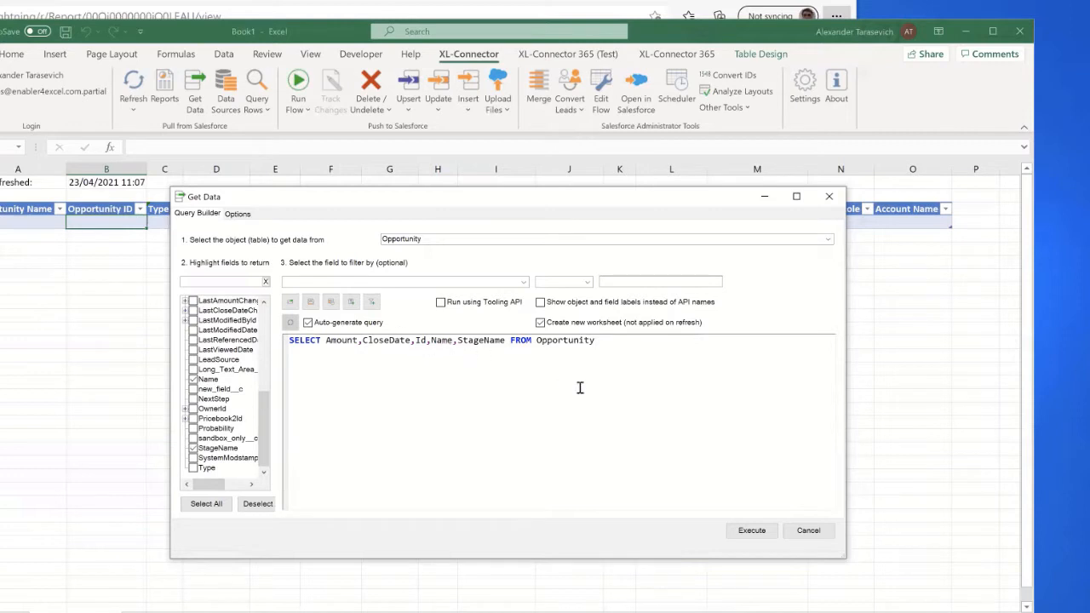
Turn off automatic query generation for the Opportunity query
{"action": "left_click_drag", "start_coordinate": [264, 421], "coordinate": [266, 331]}
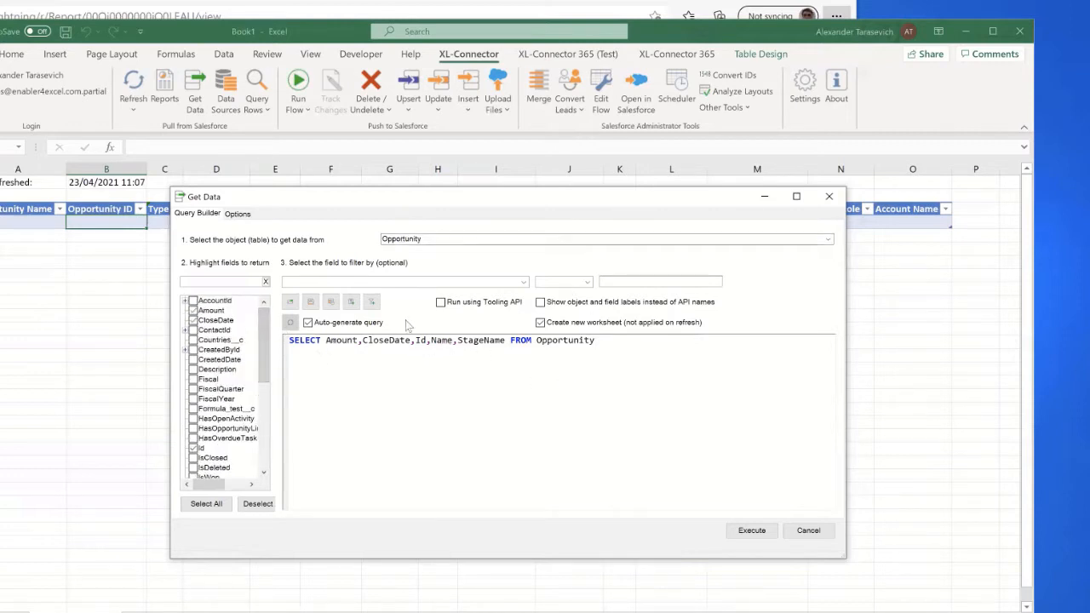
{"action": "left_click", "coordinate": [309, 324]}
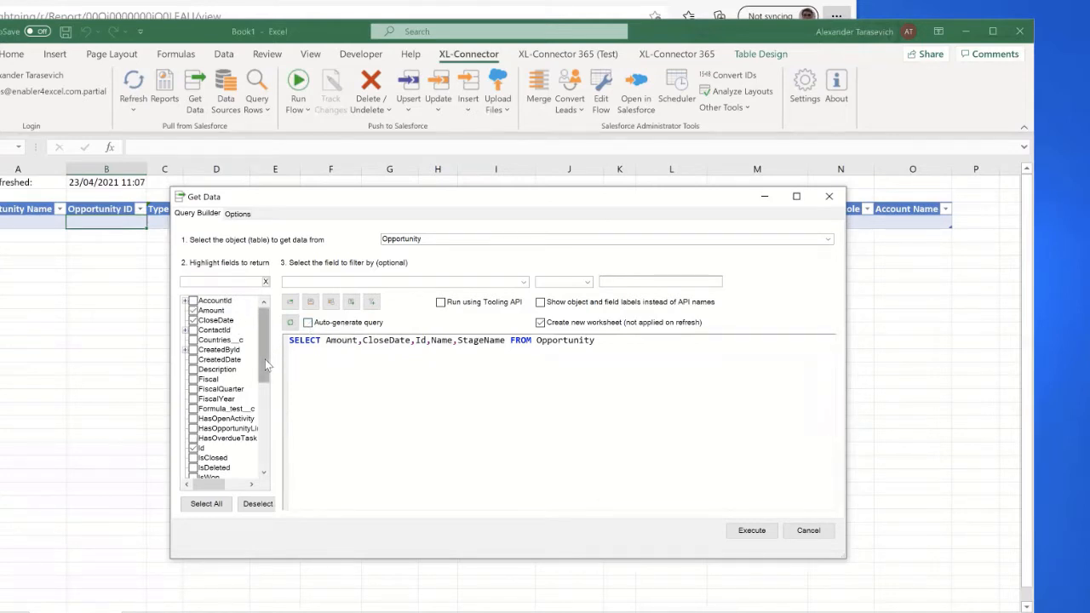
Add the related account's Ext_Account_Id__c field to the Opportunity query
{"action": "mouse_move", "coordinate": [264, 360]}
{"action": "left_mouse_down"}
{"action": "mouse_move", "coordinate": [271, 411]}
{"action": "mouse_move", "coordinate": [260, 430]}
{"action": "mouse_move", "coordinate": [262, 349]}
{"action": "left_mouse_up"}
{"action": "left_click", "coordinate": [185, 301]}
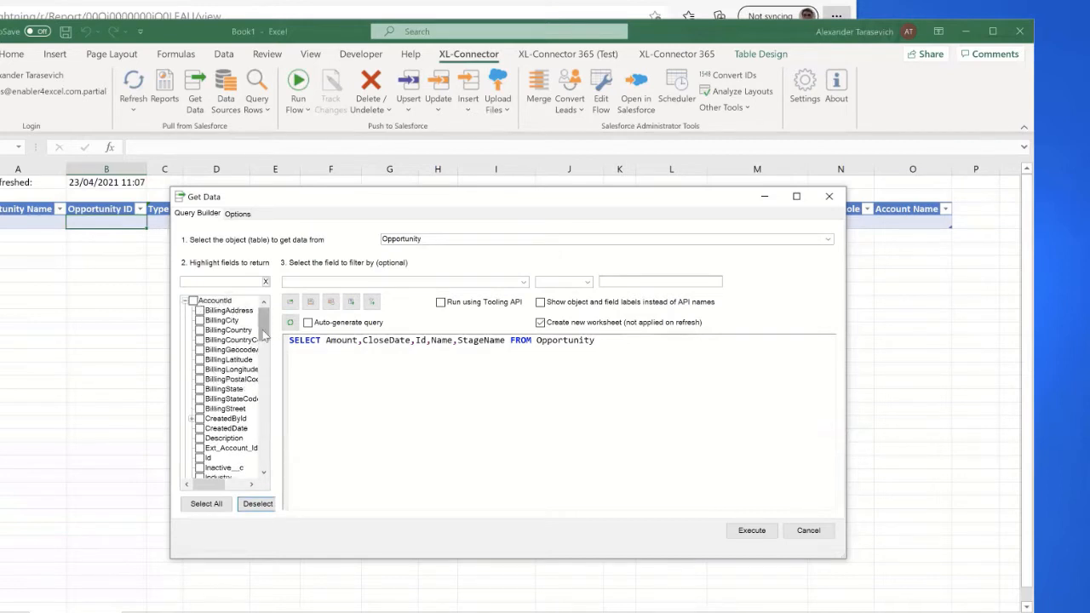
{"action": "left_click_drag", "start_coordinate": [264, 324], "coordinate": [264, 339]}
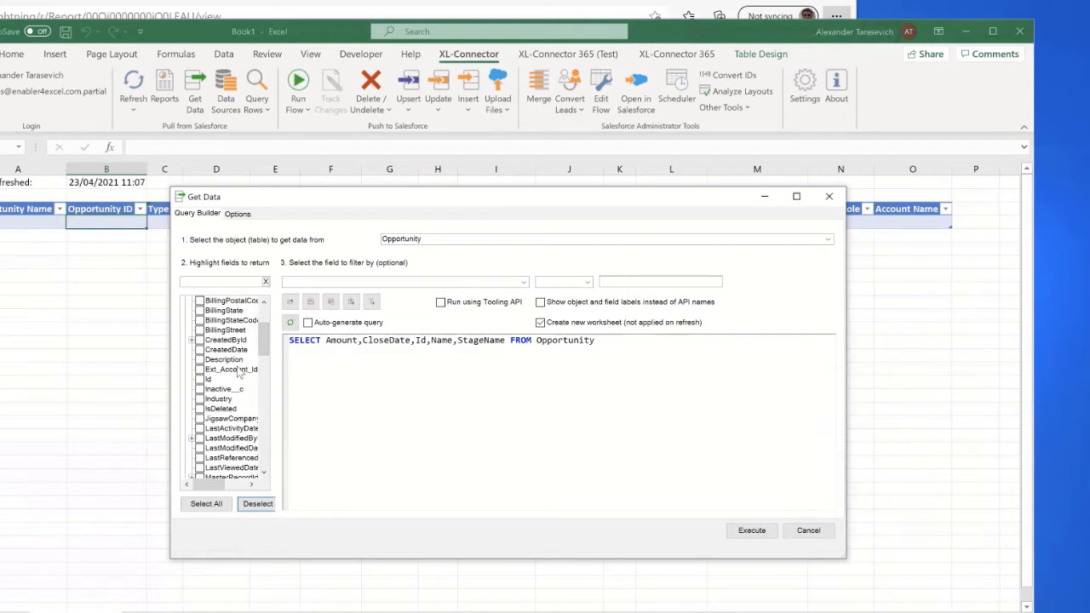
{"action": "left_click_drag", "start_coordinate": [237, 375], "coordinate": [631, 341]}
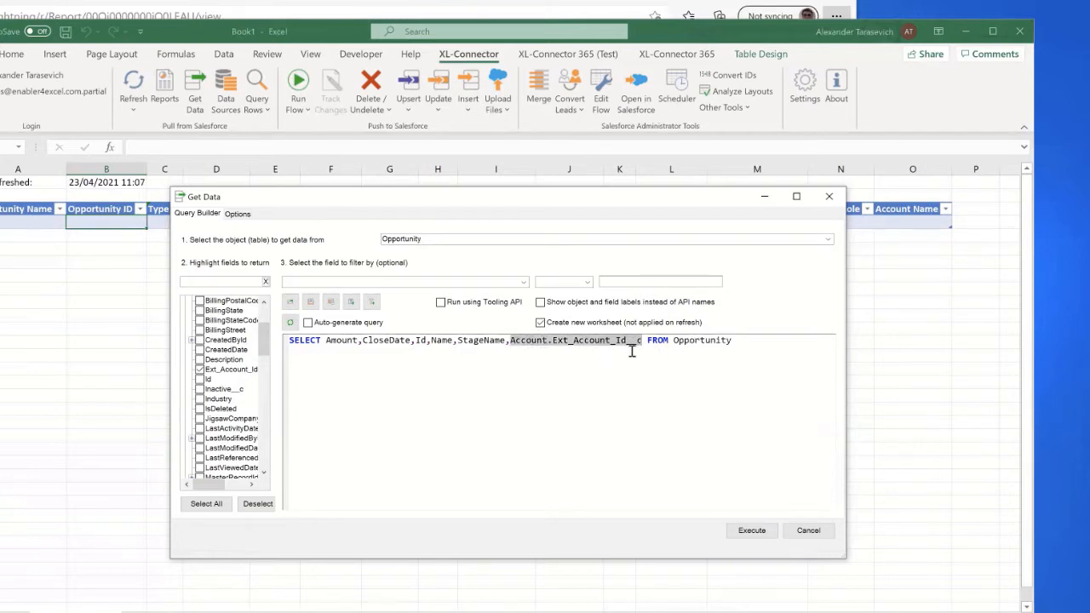
{"action": "left_click", "coordinate": [633, 350]}
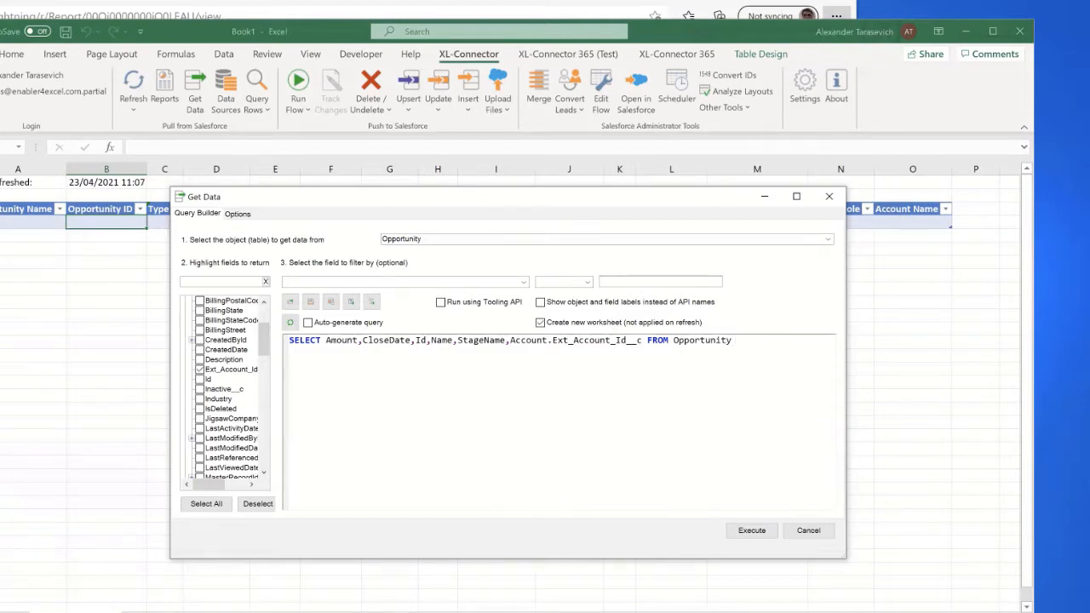
Check the query's retrieval options on the empty sheet labelled in A1 and turn off creating a new worksheet
{"action": "left_click", "coordinate": [56, 189]}
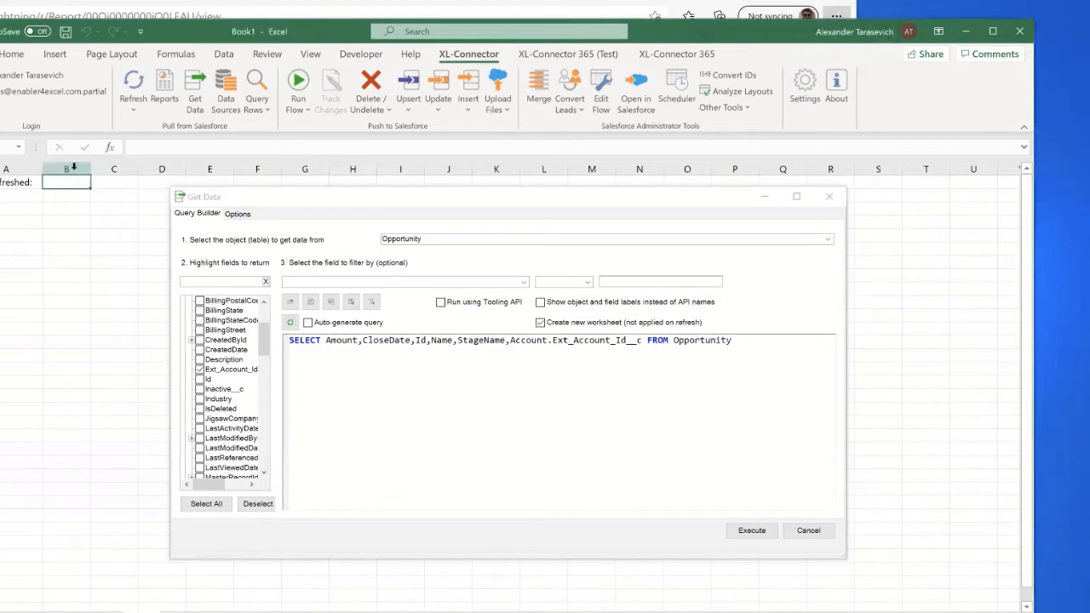
{"action": "left_click", "coordinate": [240, 214]}
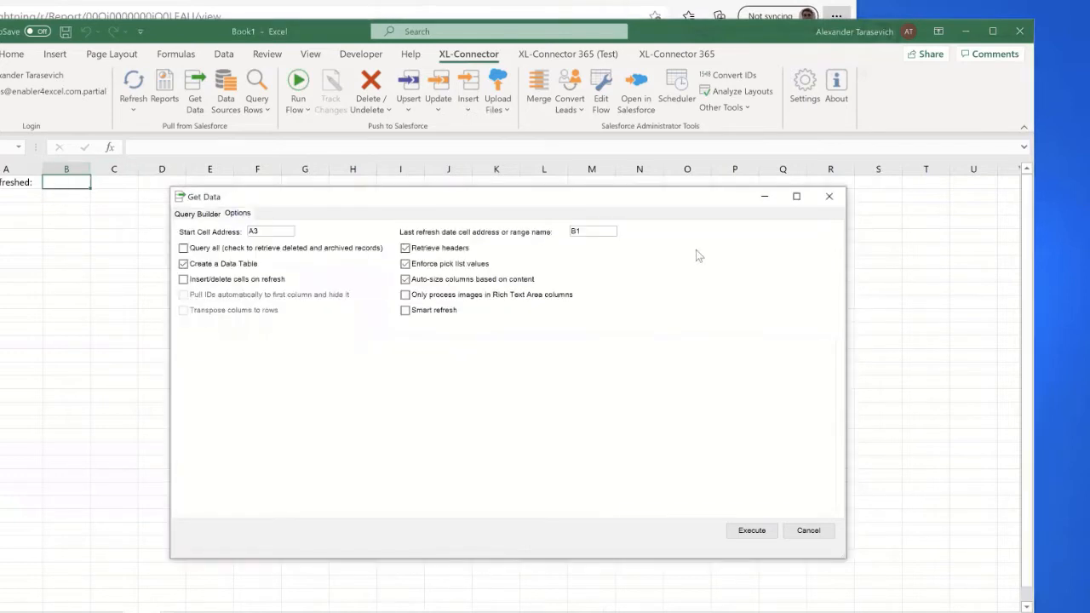
{"action": "left_click", "coordinate": [246, 214]}
{"action": "left_click", "coordinate": [246, 216]}
{"action": "left_click", "coordinate": [209, 215]}
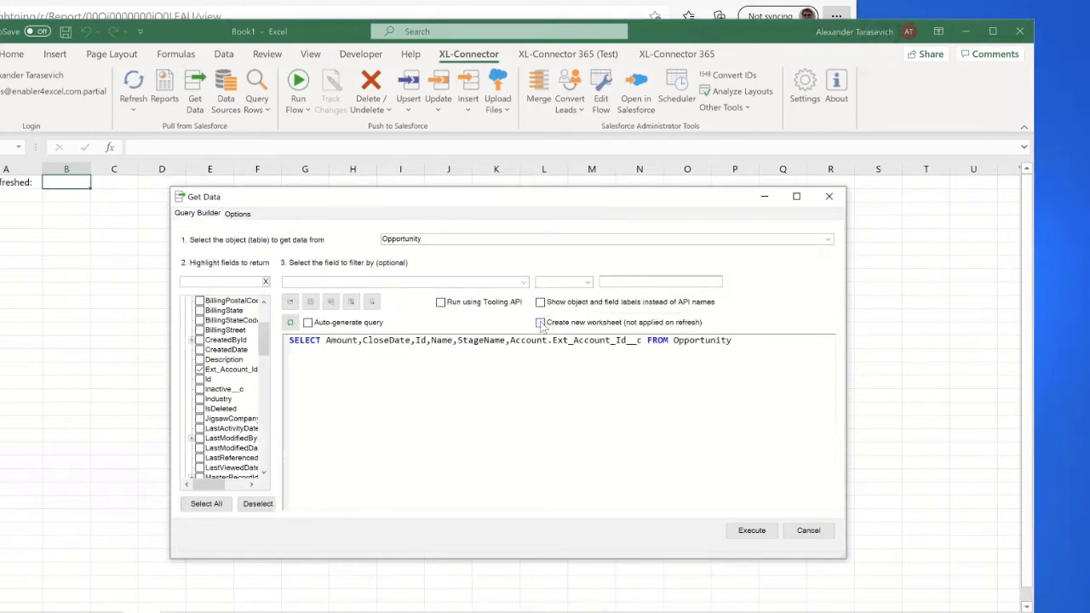
{"action": "left_click", "coordinate": [540, 323]}
Label cell A2 "Stage:" and enter "CloseLost" in cell B2
{"action": "left_click_drag", "start_coordinate": [384, 201], "coordinate": [391, 255]}
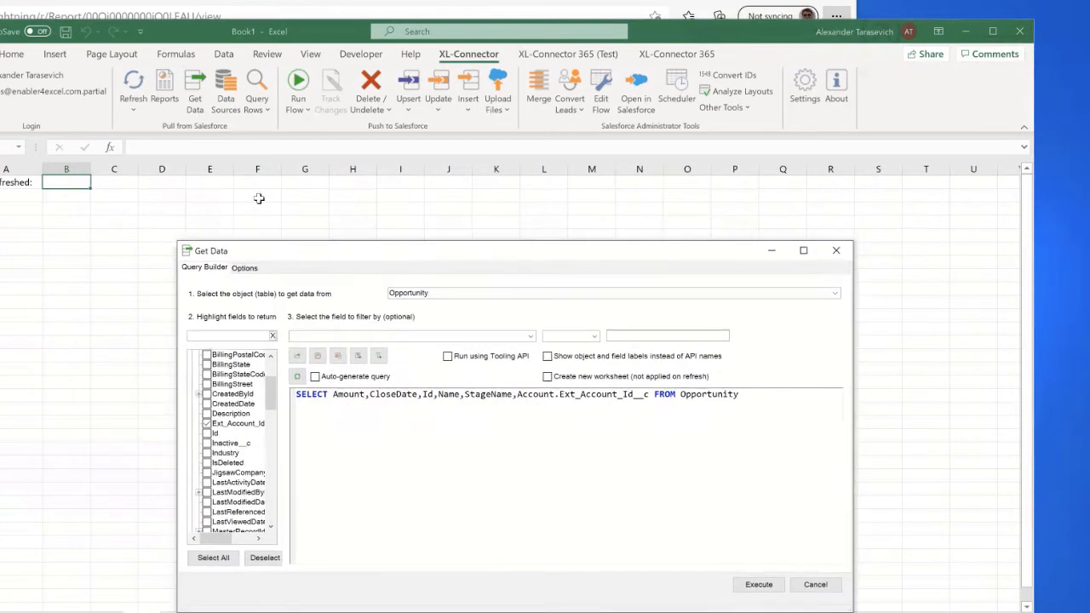
{"action": "left_click", "coordinate": [10, 196]}
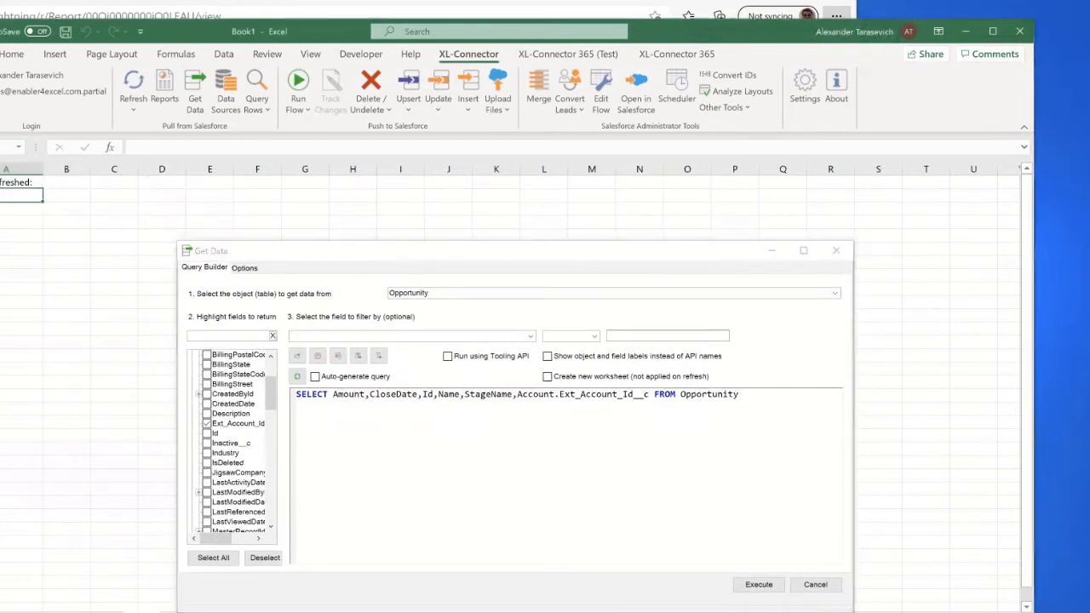
{"action": "type", "text": "5"}
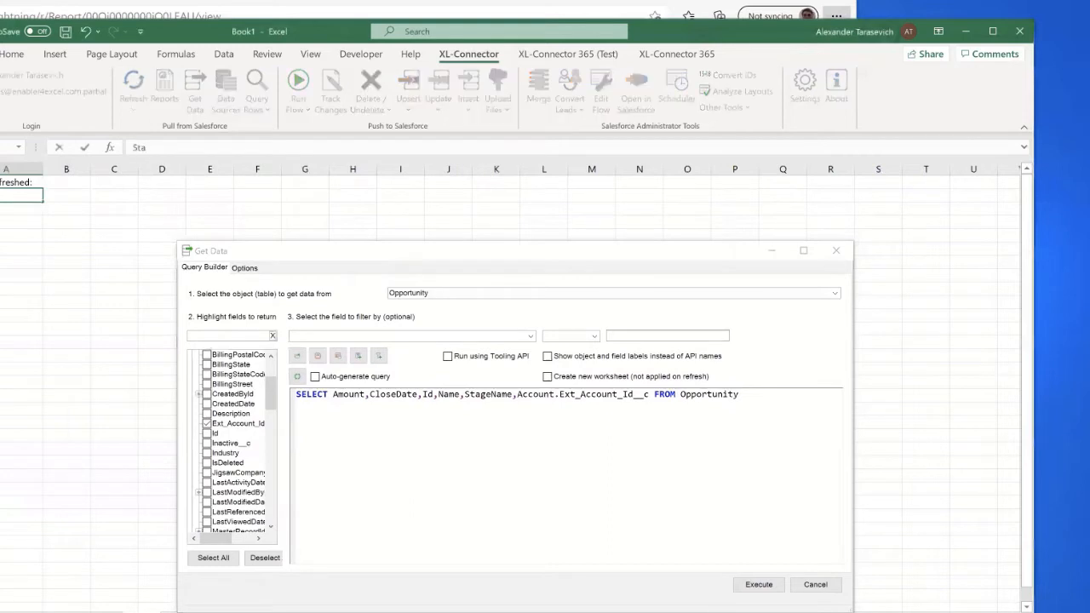
{"action": "key", "text": "Tab"}
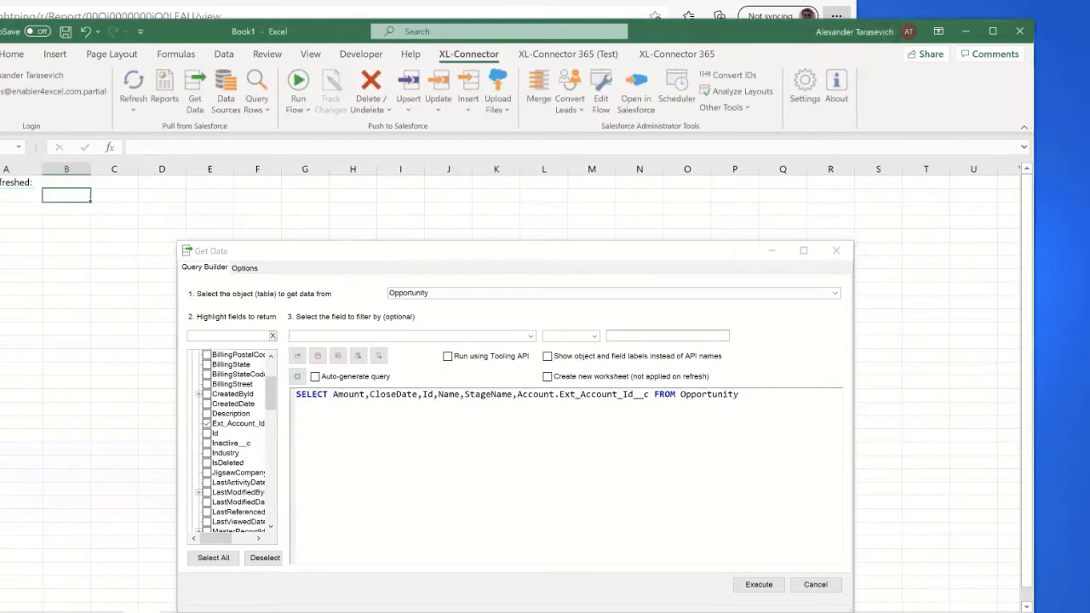
{"action": "type", "text": "CloseLos"}
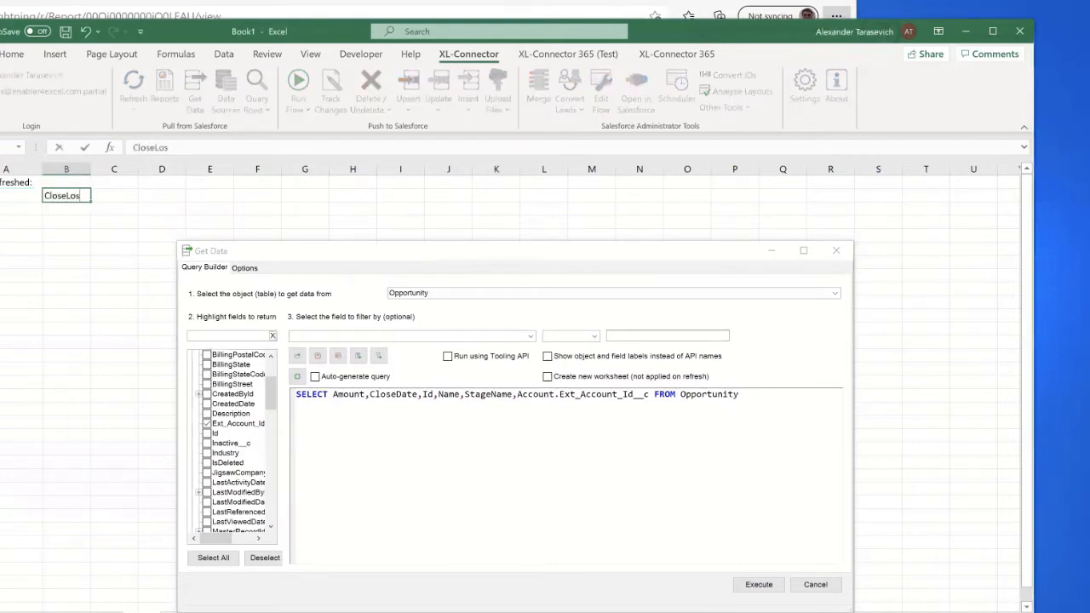
{"action": "type", "text": "t"}
{"action": "key", "text": "Return"}
{"action": "key", "text": "Up"}
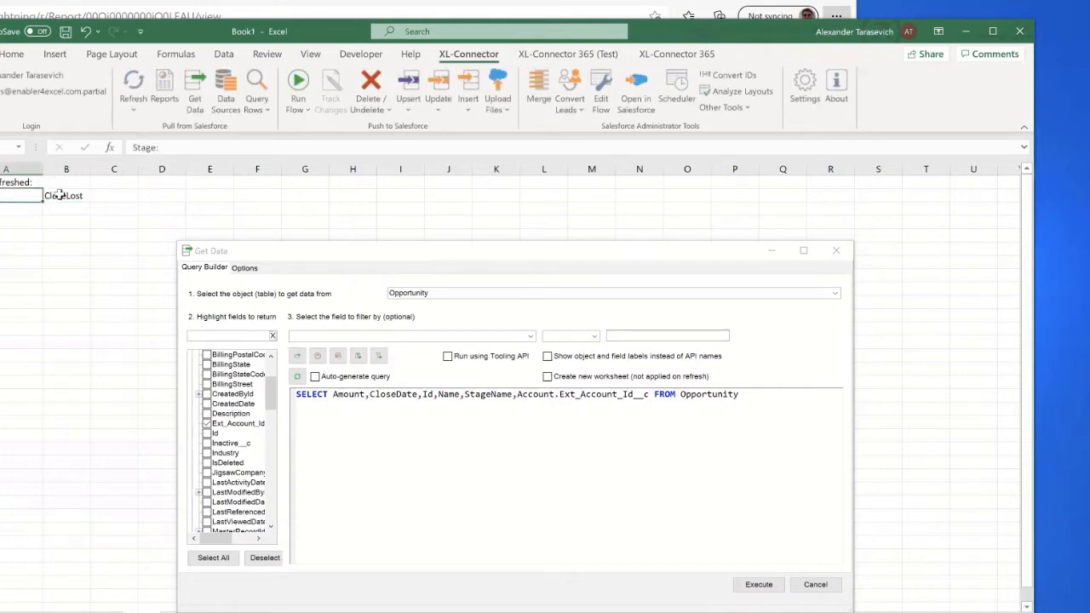
{"action": "key", "text": "Right"}
Filter the Opportunity query to StageName equals '[B2]', replacing the null value with that cell reference
{"action": "left_click", "coordinate": [799, 414]}
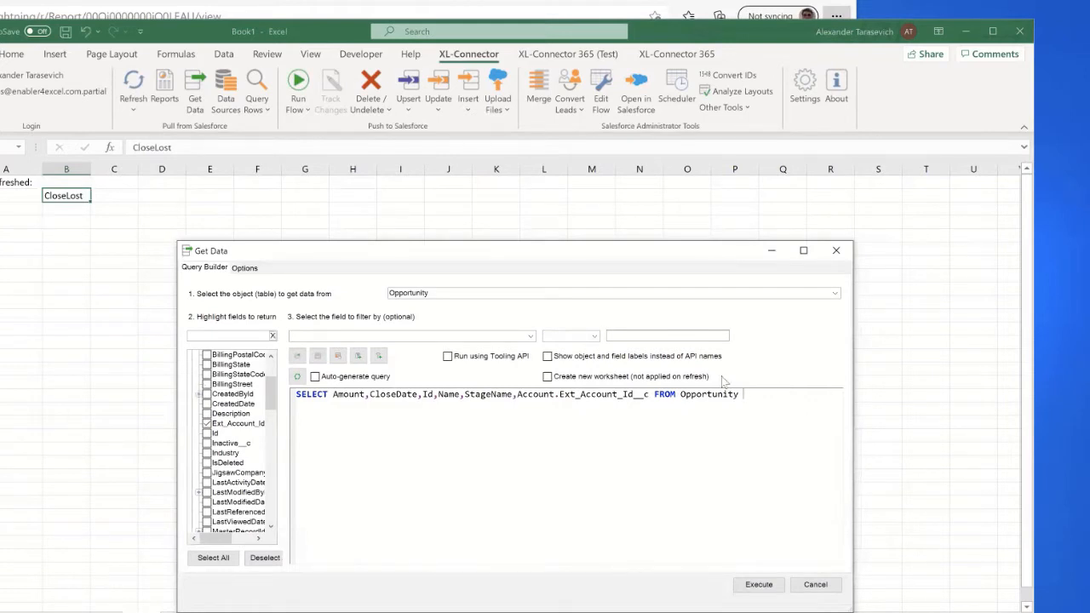
{"action": "left_click", "coordinate": [530, 337]}
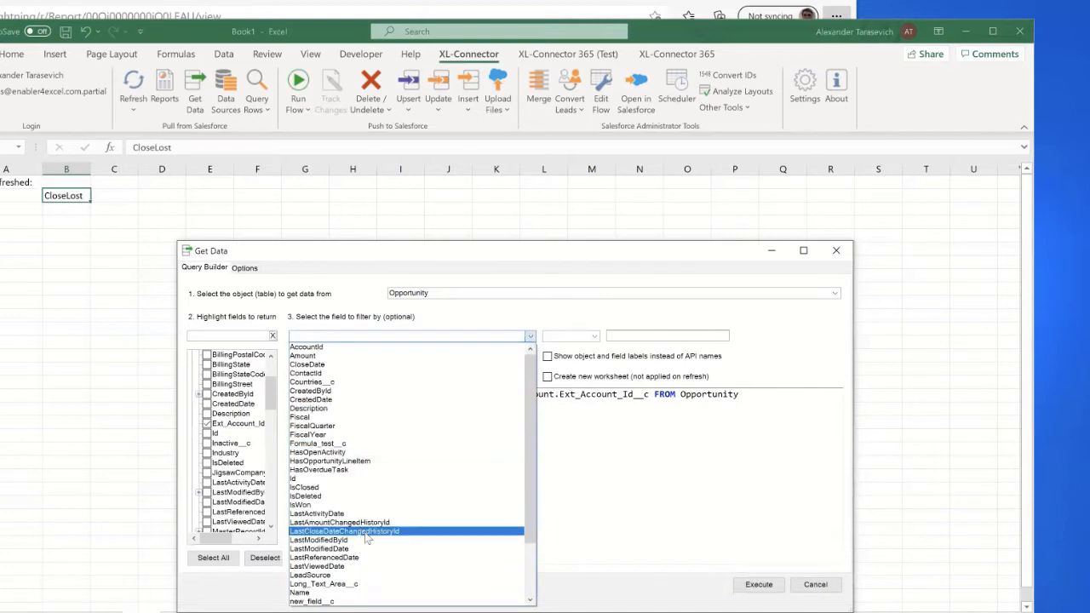
{"action": "left_click", "coordinate": [503, 328]}
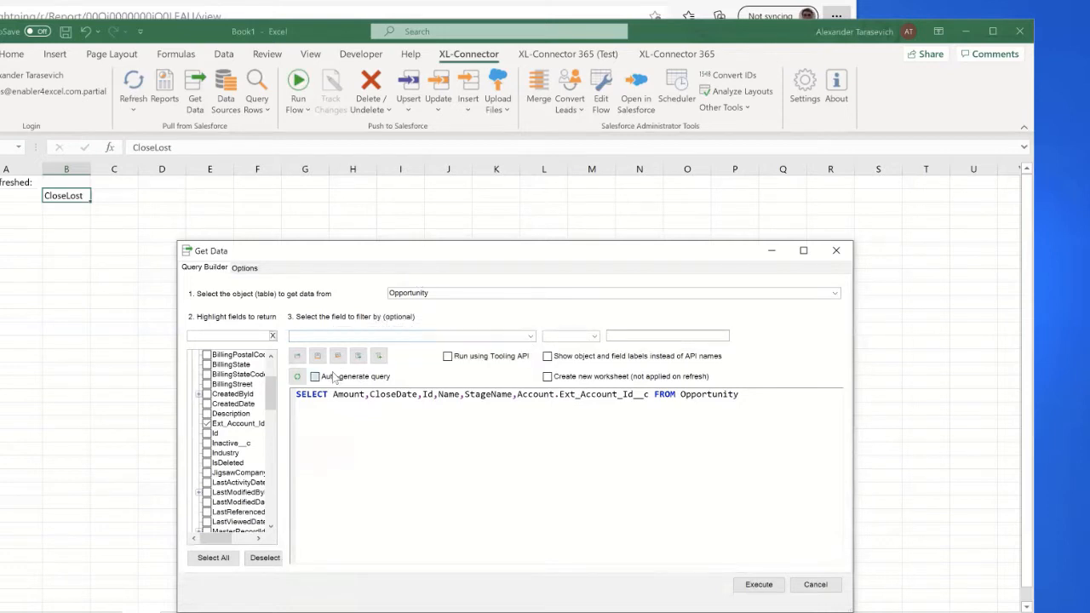
{"action": "left_click", "coordinate": [526, 338]}
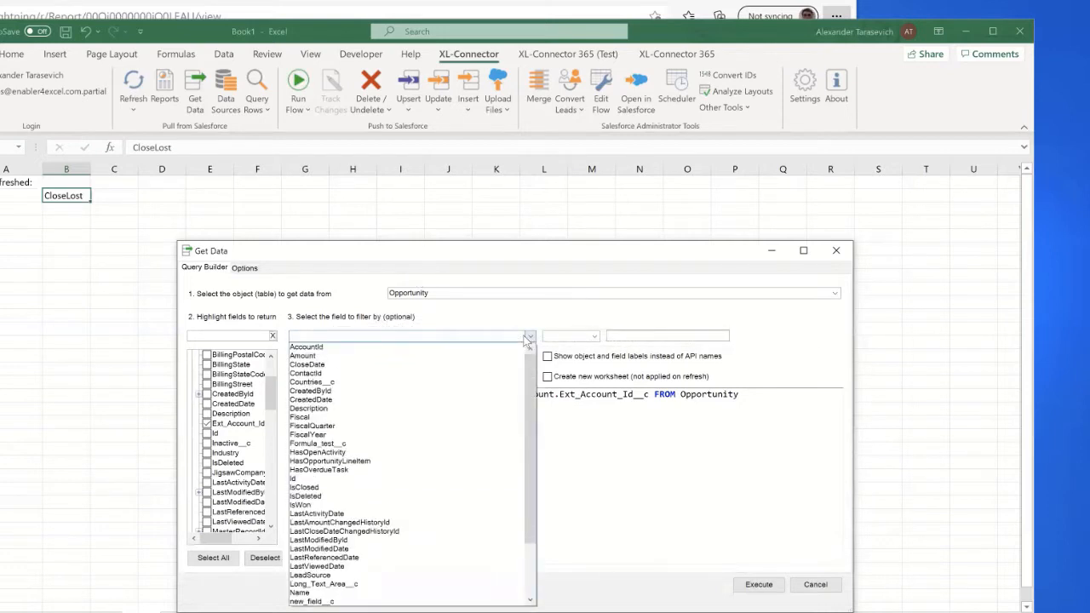
{"action": "type", "text": "sta"}
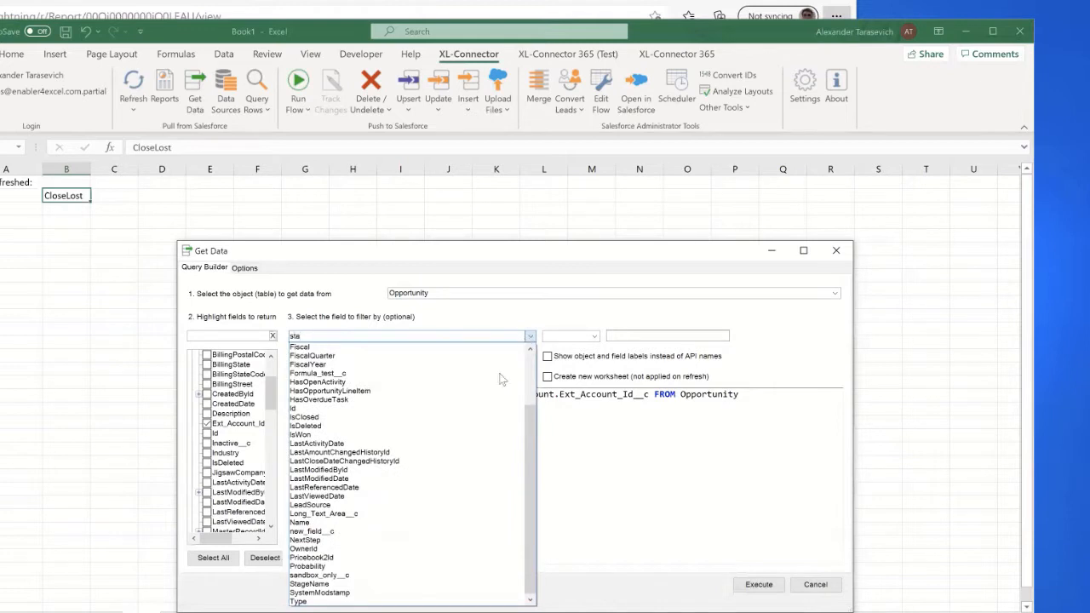
{"action": "left_click", "coordinate": [409, 584]}
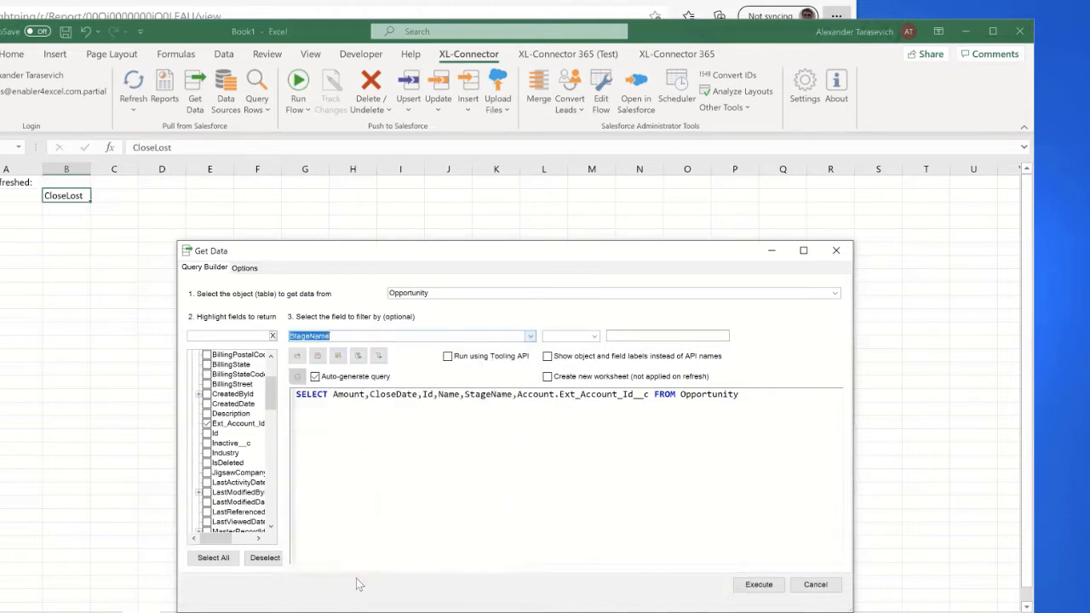
{"action": "left_click", "coordinate": [596, 337]}
{"action": "left_click", "coordinate": [584, 346]}
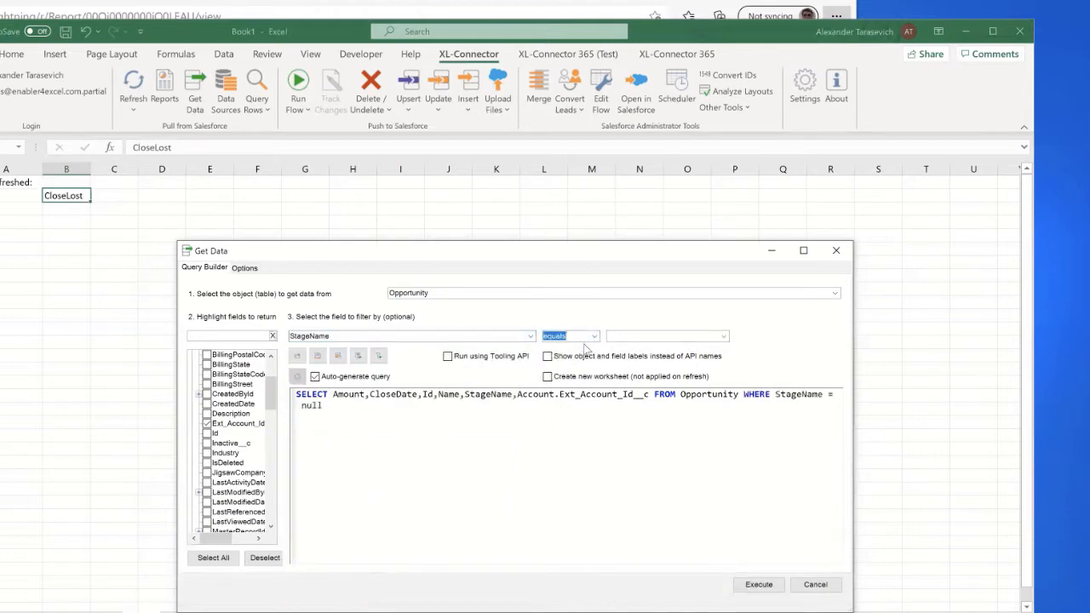
{"action": "left_click", "coordinate": [407, 409]}
{"action": "type", "text": "B2"}
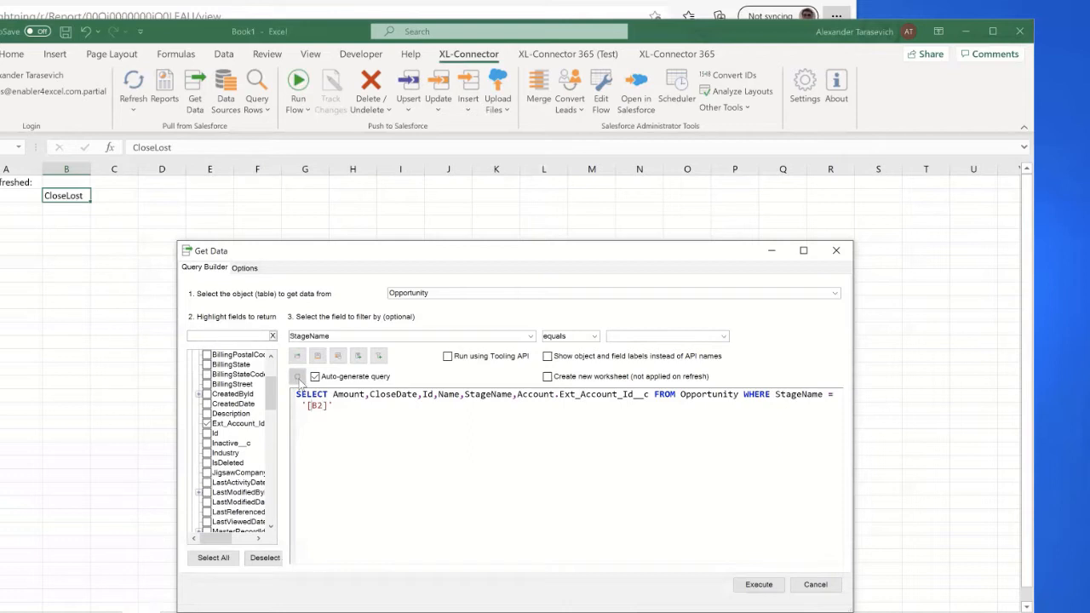
Try to prefix the B2 cell reference in the query filter with "Sheet2!"
{"action": "type", "text": "Sheet2!"}
{"action": "key", "text": "BackSpace"}
{"action": "key", "text": "BackSpace"}
{"action": "key", "text": "BackSpace"}
{"action": "key", "text": "BackSpace"}
{"action": "key", "text": "BackSpace"}
{"action": "key", "text": "BackSpace"}
{"action": "key", "text": "BackSpace"}
Check the query's retrieval options and execute the Opportunity query into the sheet
{"action": "left_click_drag", "start_coordinate": [613, 255], "coordinate": [634, 219]}
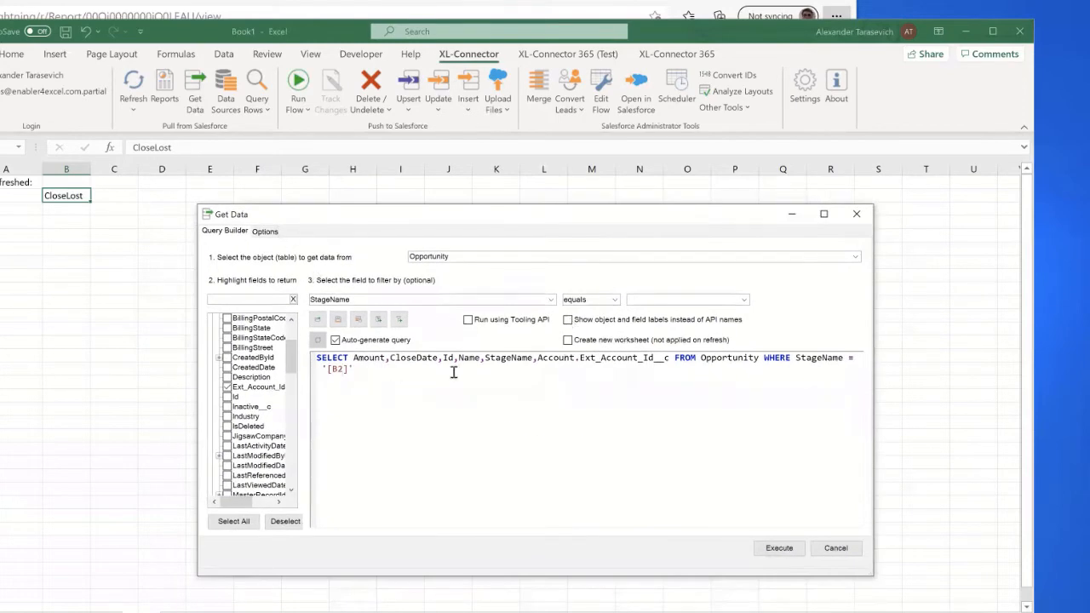
{"action": "left_click", "coordinate": [264, 231]}
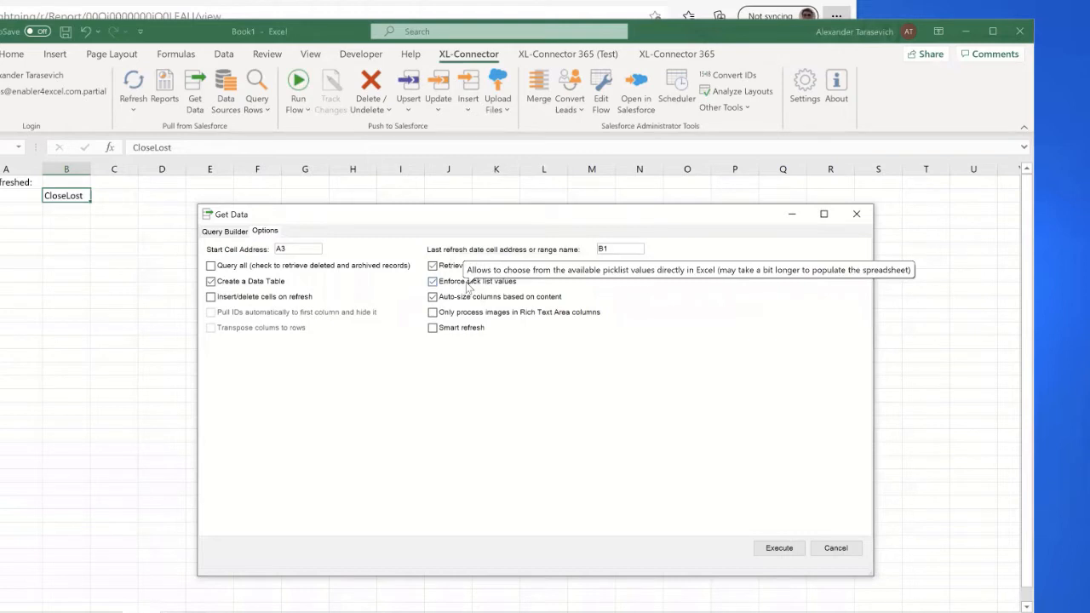
{"action": "left_click", "coordinate": [795, 550]}
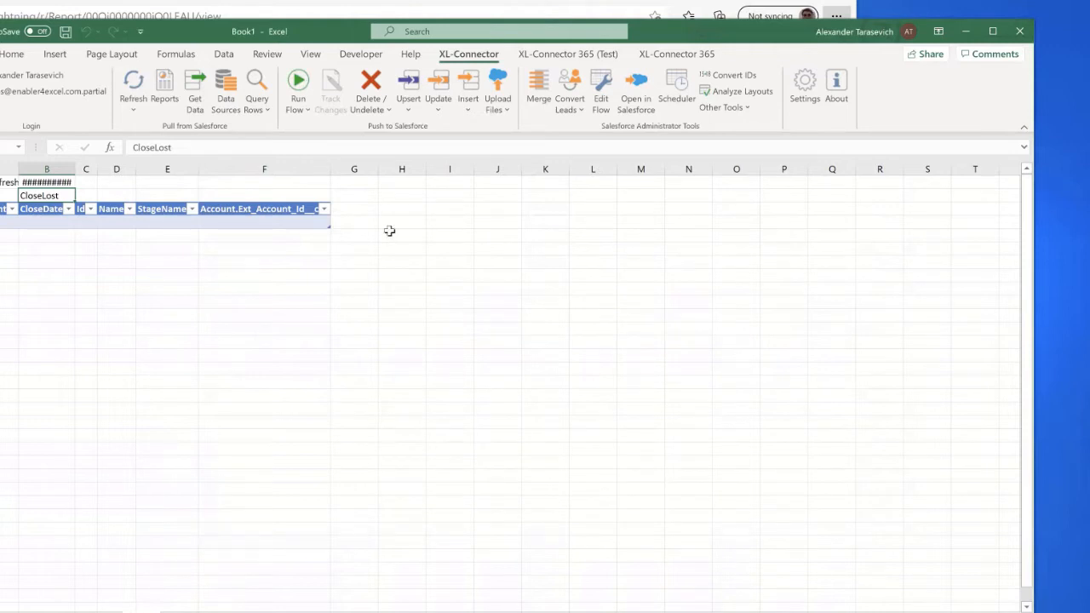
{"action": "left_click", "coordinate": [181, 222]}
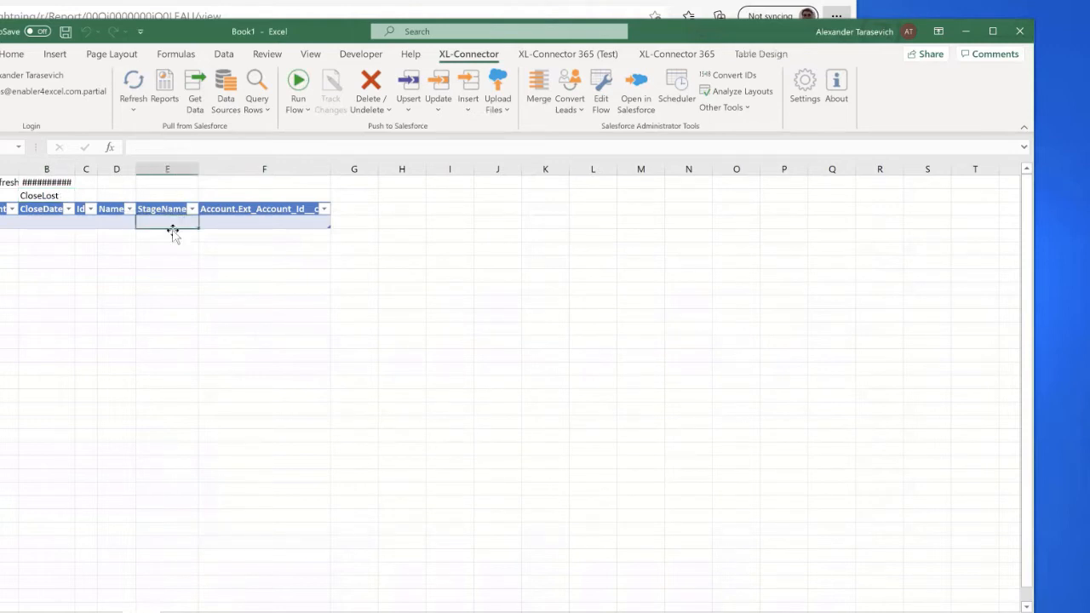
{"action": "left_click", "coordinate": [203, 223]}
Change the stage value in cell B2 to "Close Lost" and refresh the query data
{"action": "left_click", "coordinate": [46, 197]}
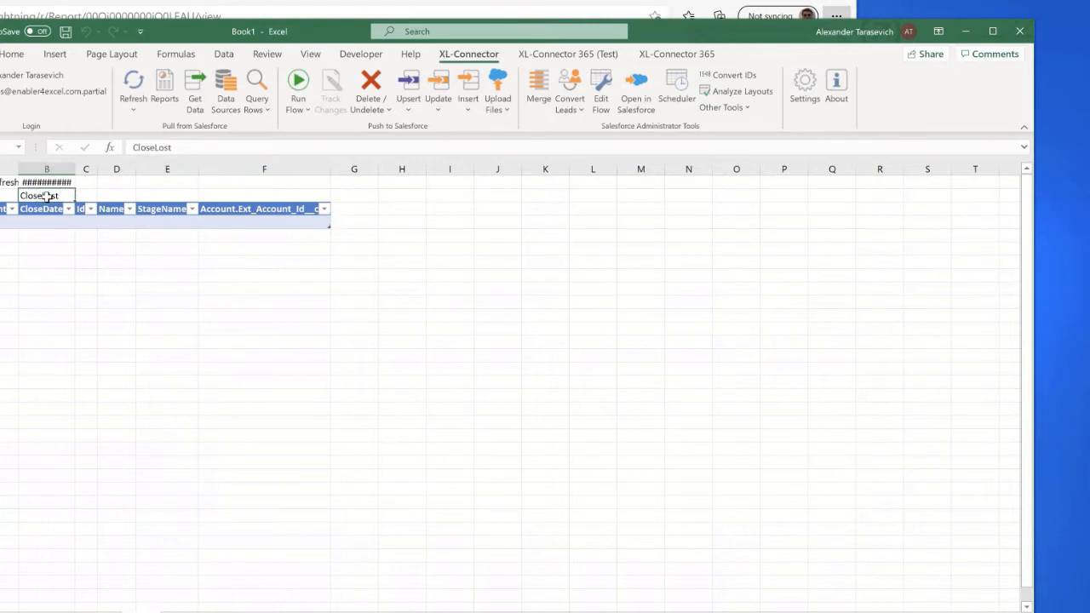
{"action": "double_click", "coordinate": [41, 195]}
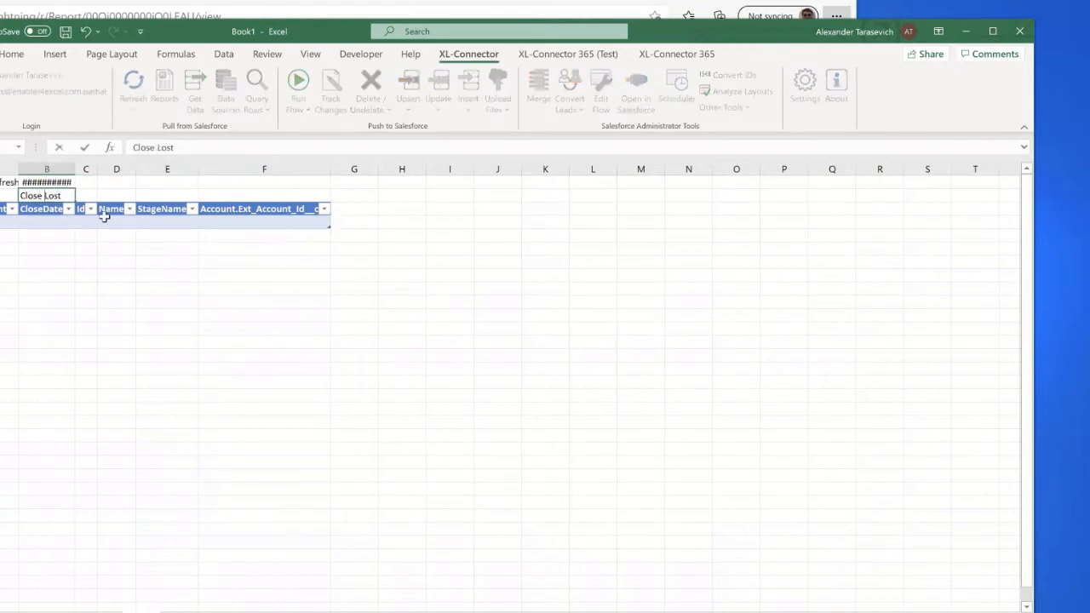
{"action": "left_click", "coordinate": [110, 273]}
{"action": "left_click", "coordinate": [133, 81]}
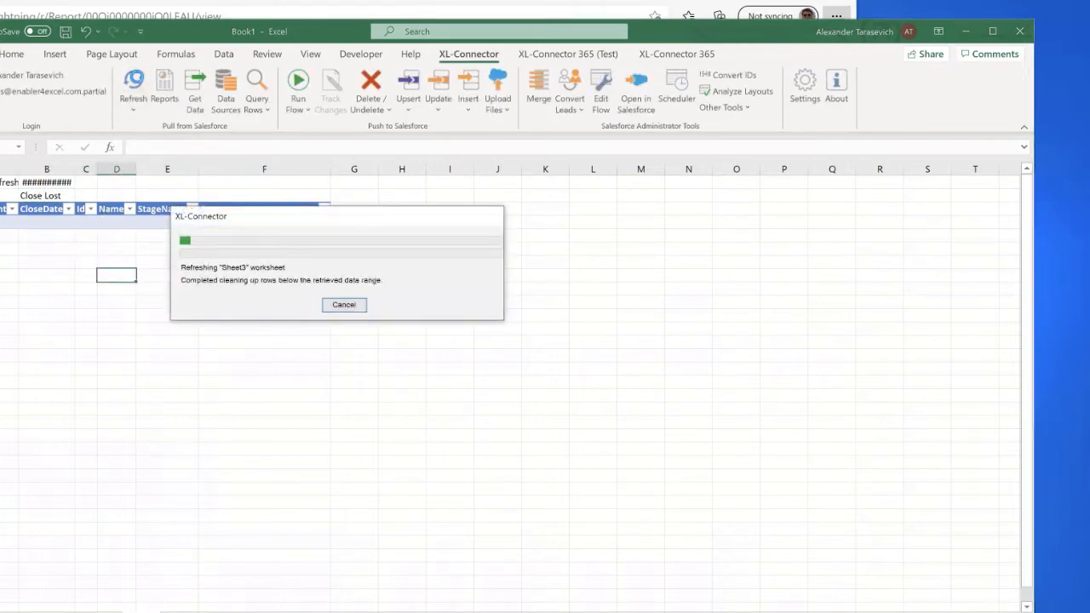
Change the stage value in cell B2 to "Close Won"
{"action": "double_click", "coordinate": [51, 195]}
{"action": "type", "text": "Won"}
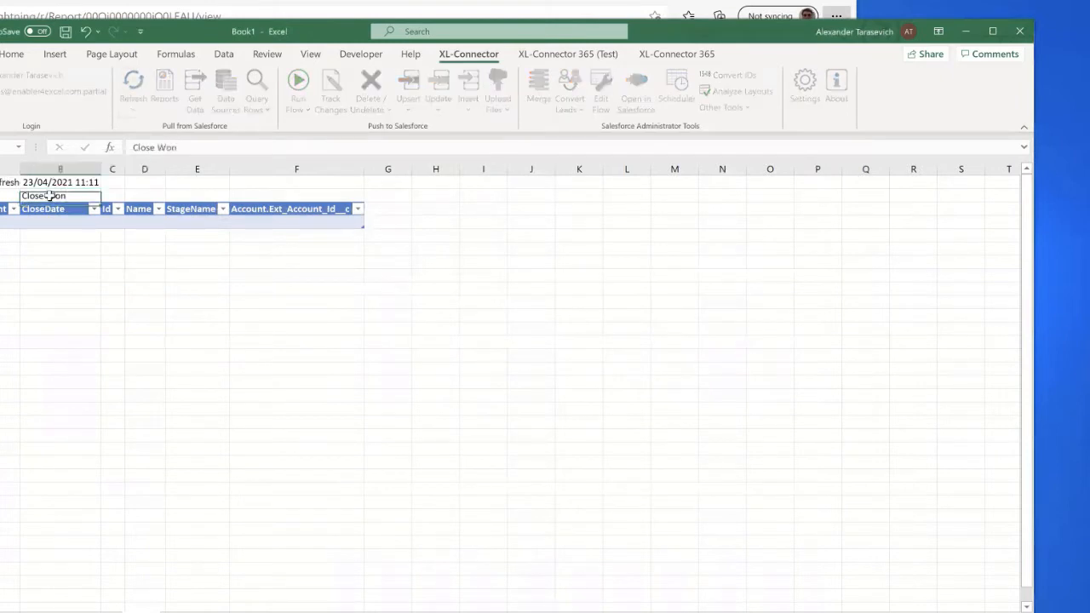
{"action": "key", "text": "Return"}
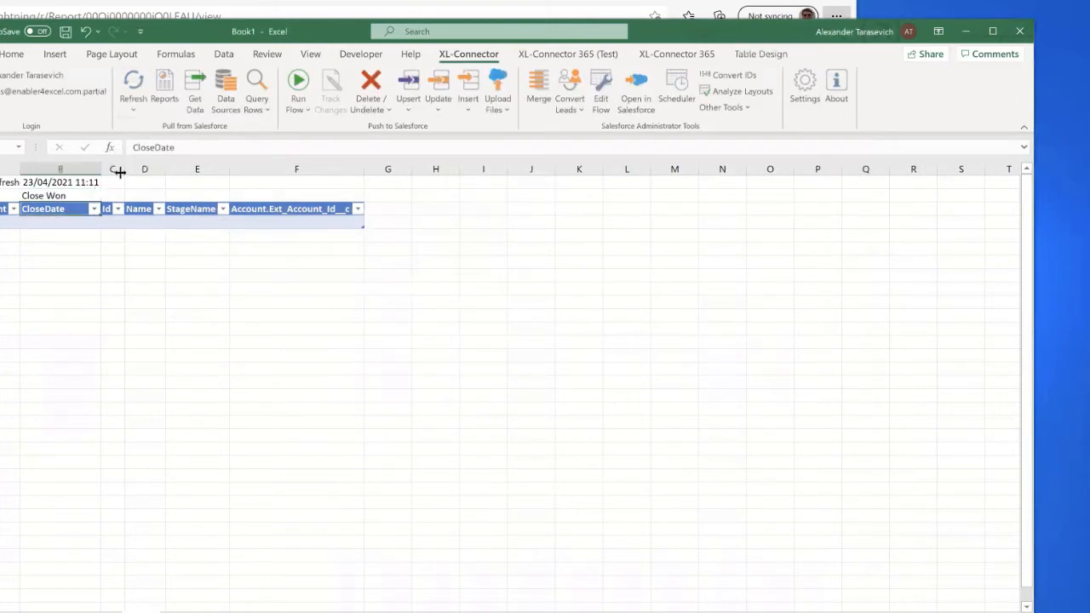
Set the stage value in cell B2 to "Closed Lost", refresh the query data and check the StageName column
{"action": "double_click", "coordinate": [52, 195]}
{"action": "double_click", "coordinate": [52, 195]}
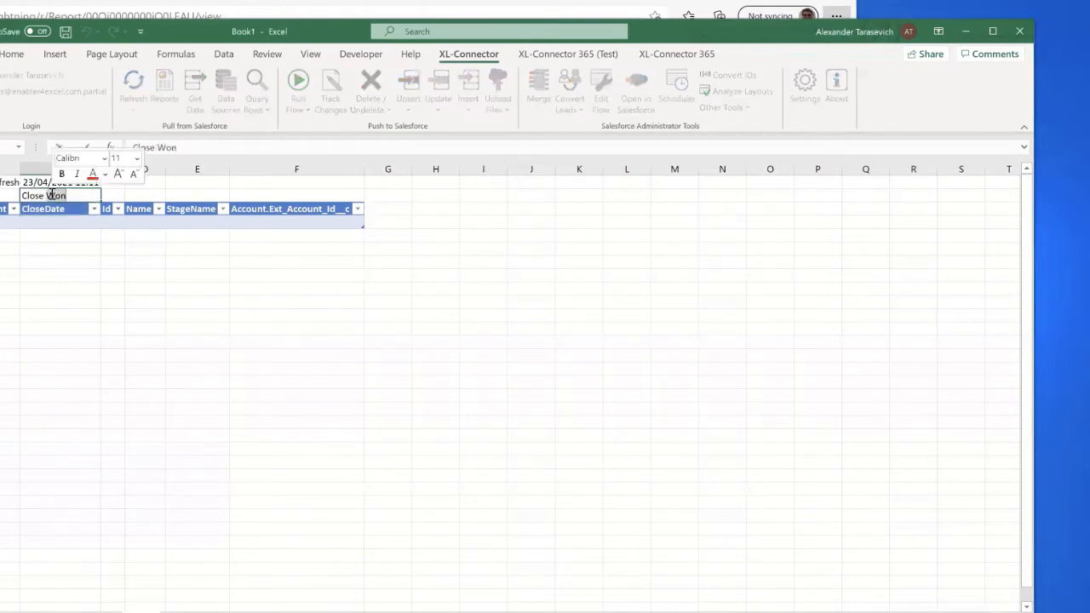
{"action": "type", "text": "Lost"}
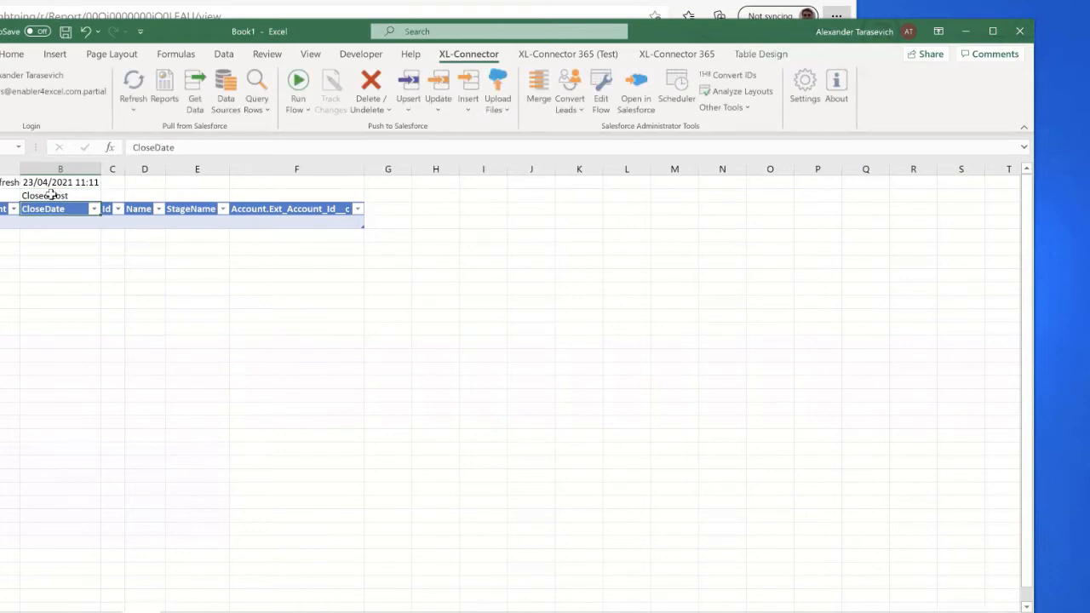
{"action": "left_click", "coordinate": [133, 86]}
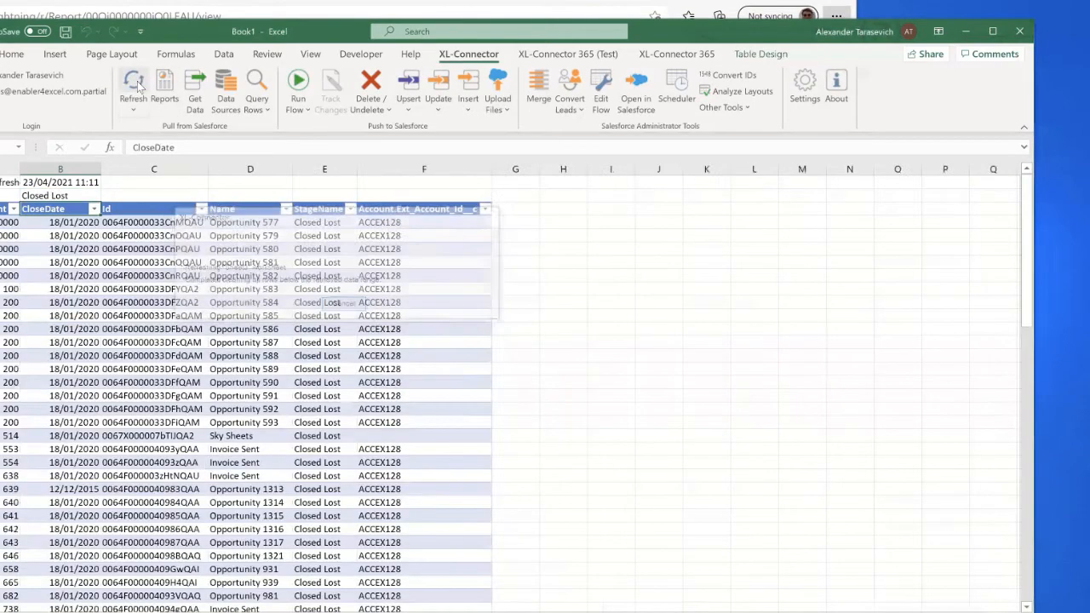
{"action": "left_click", "coordinate": [317, 328]}
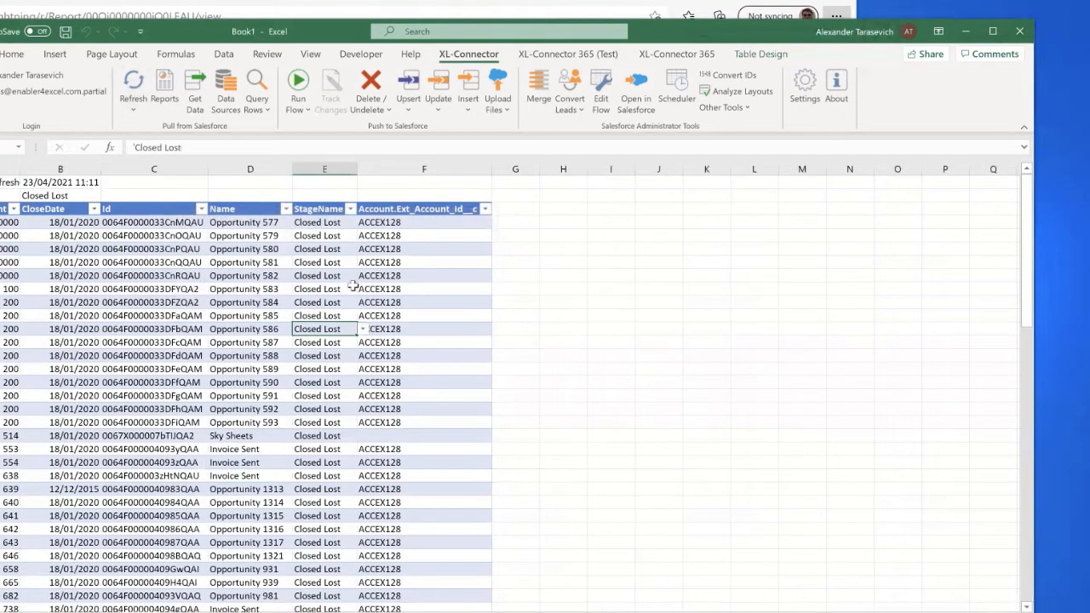
{"action": "left_click", "coordinate": [337, 226]}
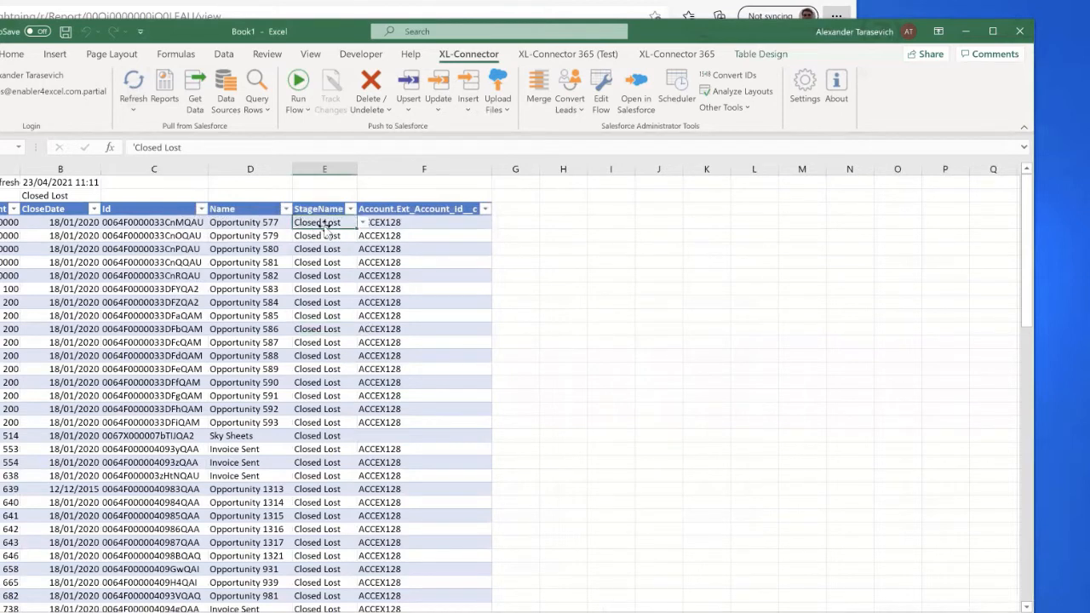
Copy a StageName cell with its pick list from the table into cell B2
{"action": "left_click", "coordinate": [363, 222]}
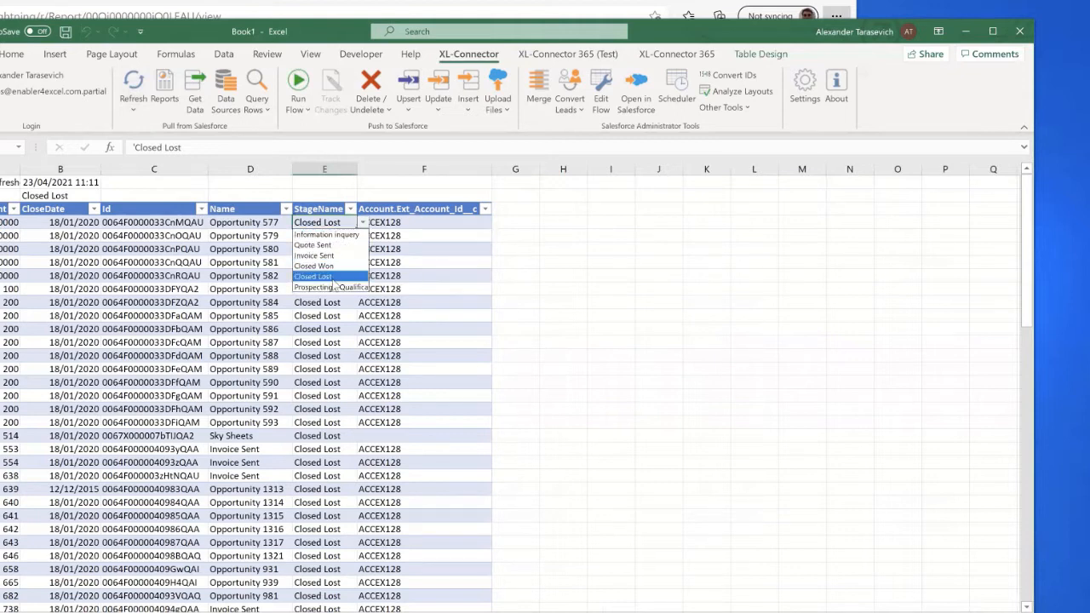
{"action": "left_click", "coordinate": [318, 334]}
{"action": "left_click", "coordinate": [321, 328]}
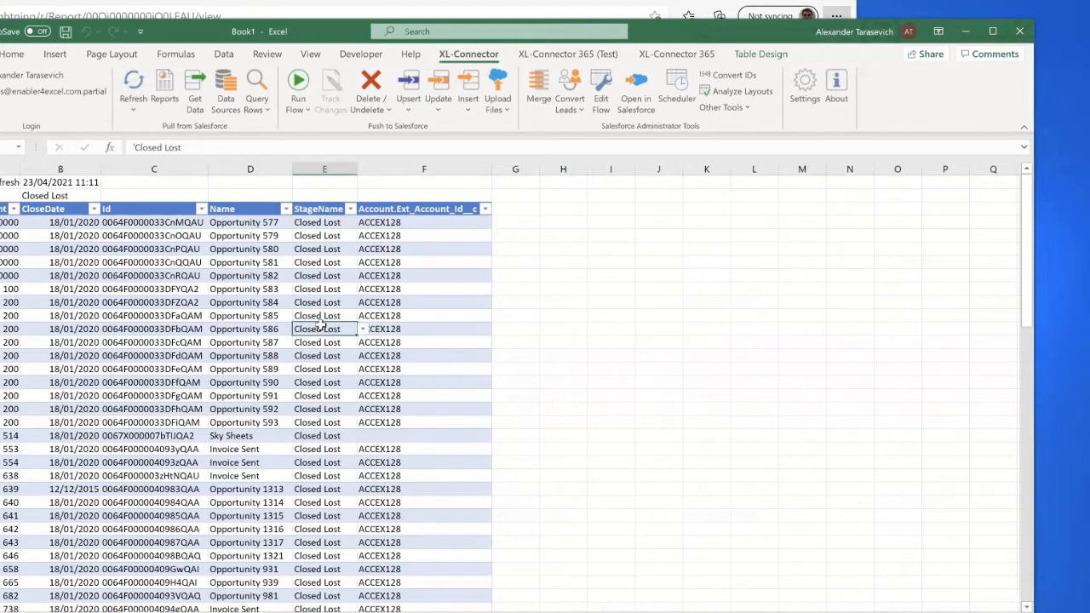
{"action": "left_click", "coordinate": [83, 195]}
{"action": "type", "text": "Closed Lost"}
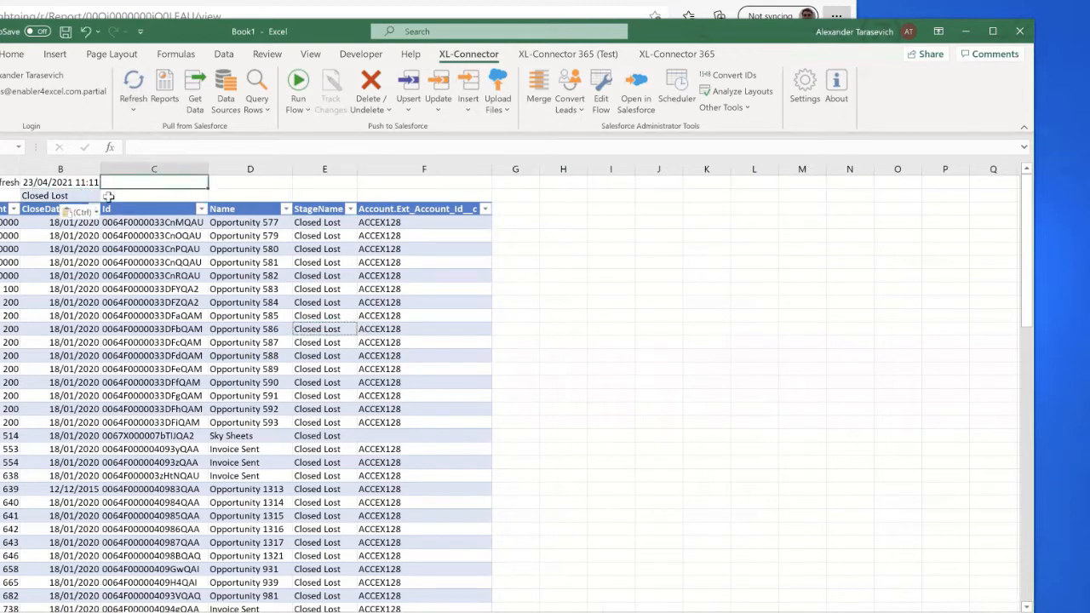
Choose "Quote Sent" from the pick list in cell B2 and view the other available stages
{"action": "left_click", "coordinate": [106, 196]}
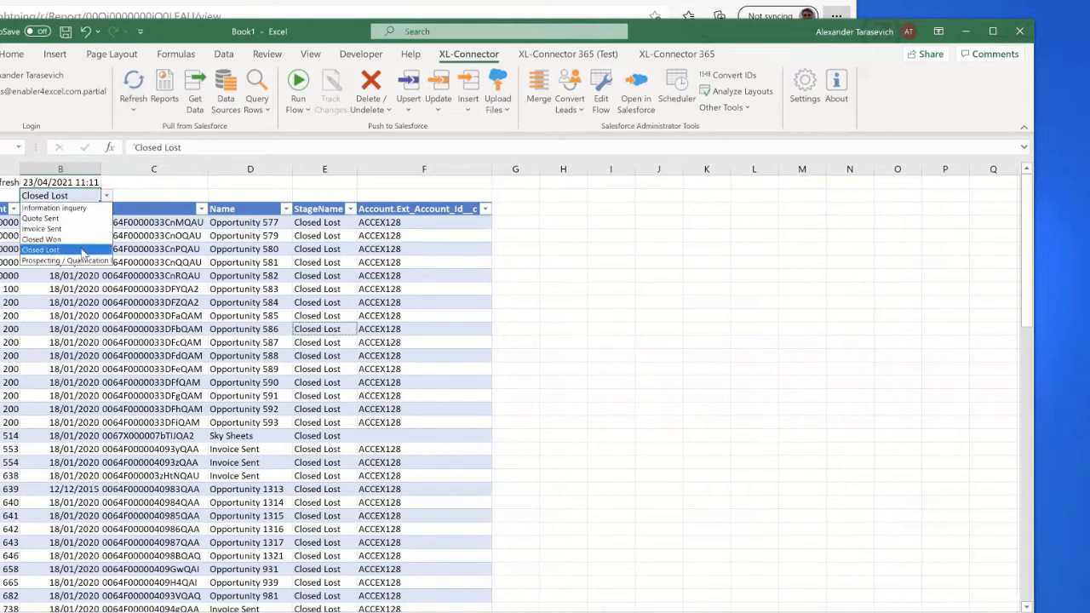
{"action": "left_click", "coordinate": [40, 218]}
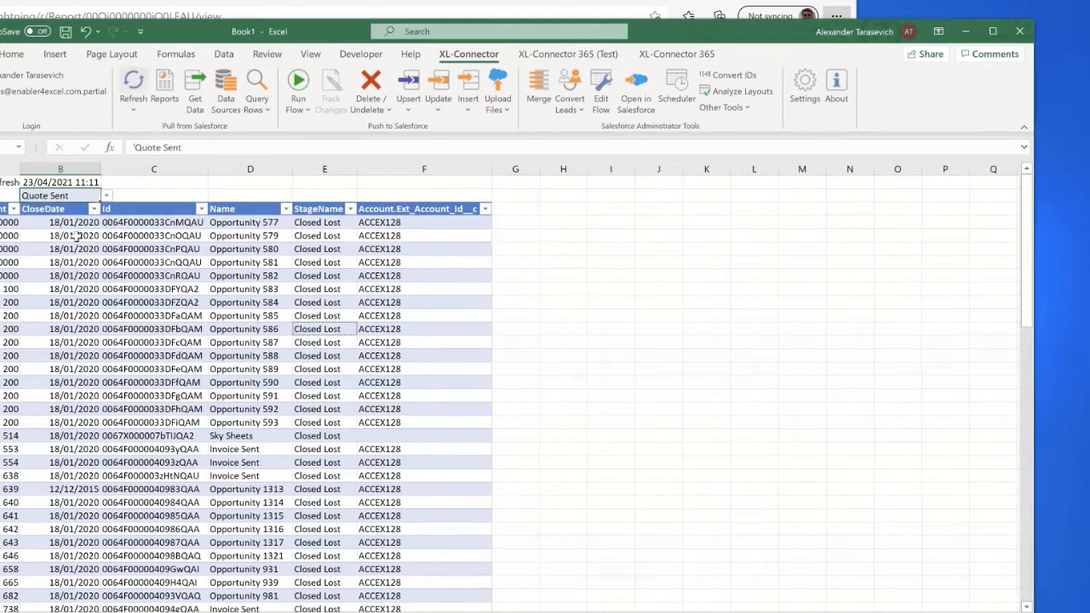
{"action": "left_click", "coordinate": [107, 197]}
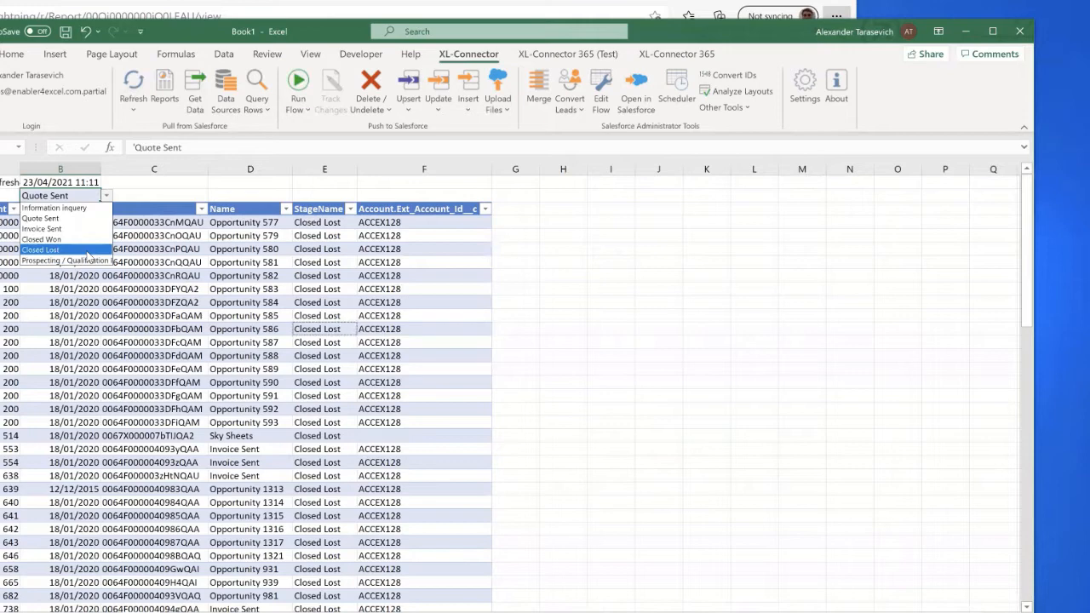
{"action": "left_click", "coordinate": [194, 88]}
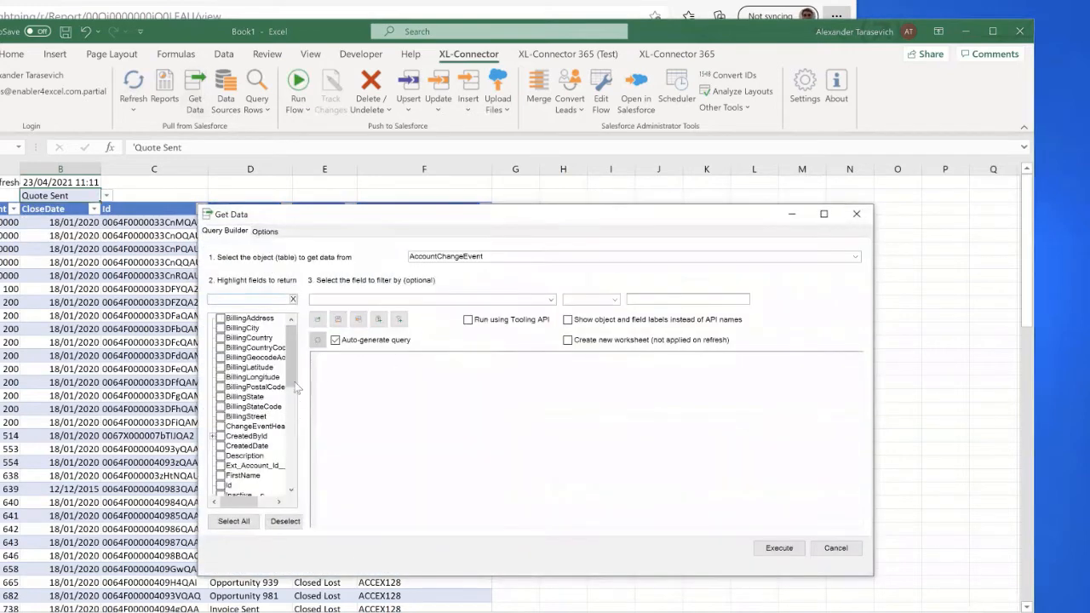
{"action": "left_click", "coordinate": [856, 214]}
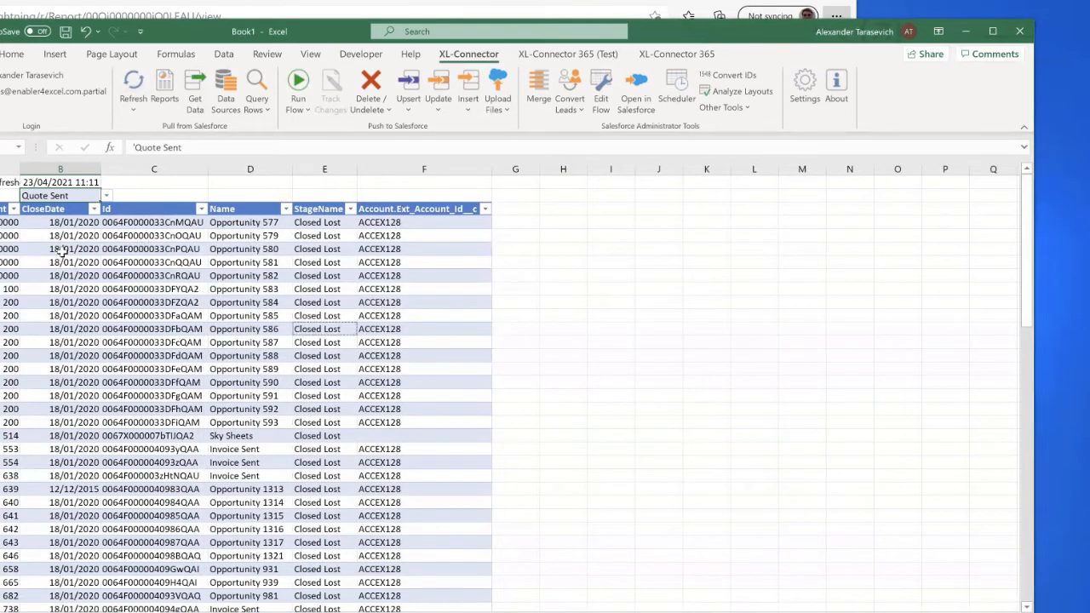
{"action": "left_click", "coordinate": [195, 92]}
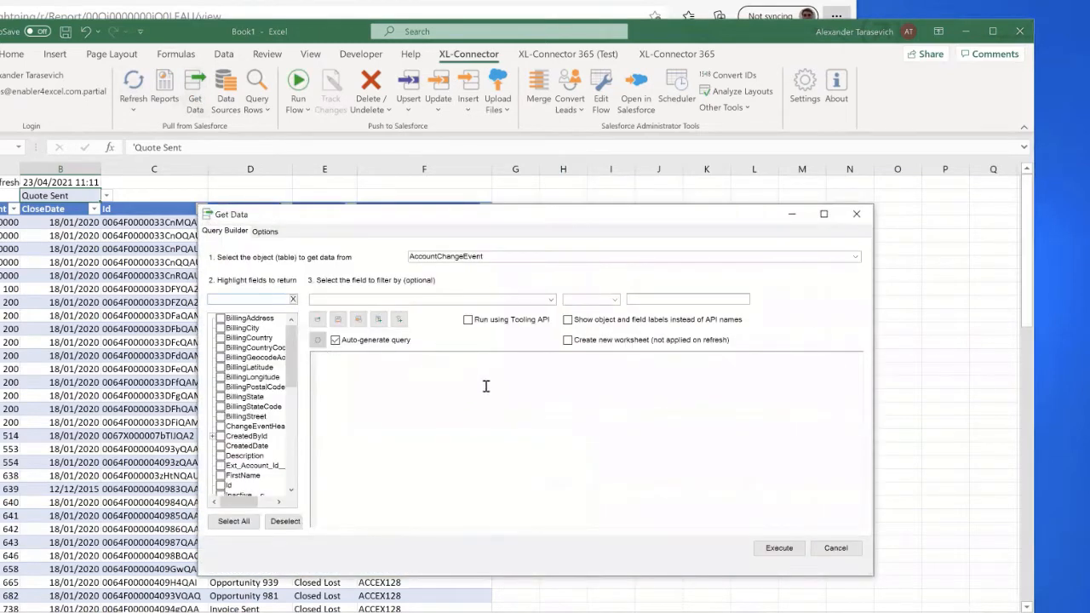
{"action": "left_click", "coordinate": [857, 214]}
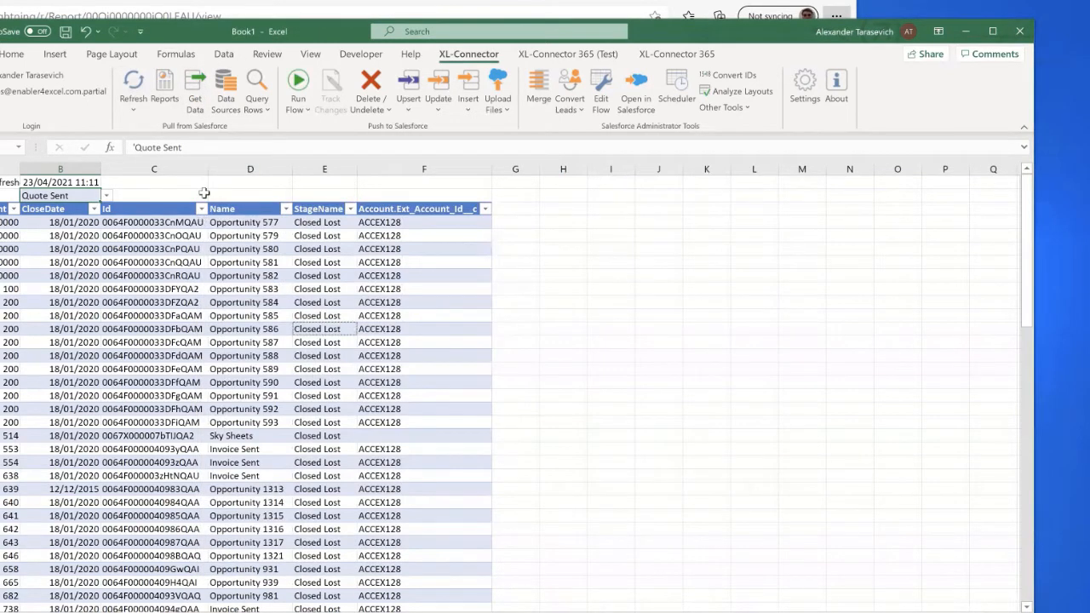
Open the existing Opportunity query from a cell inside its table, review its StageName filter, and close it without changes
{"action": "left_click", "coordinate": [136, 276]}
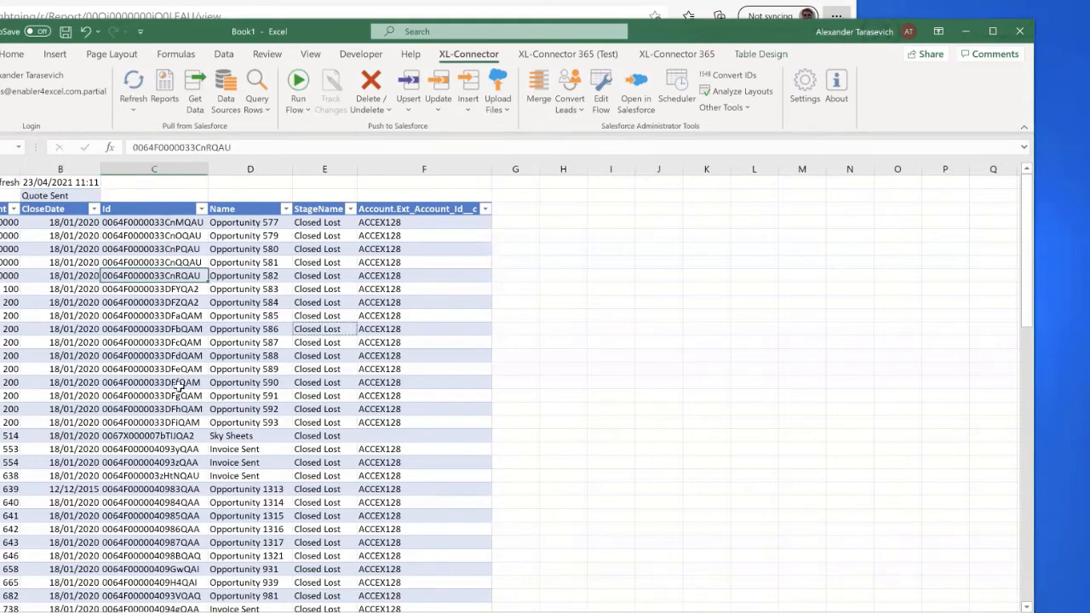
{"action": "left_click", "coordinate": [195, 99]}
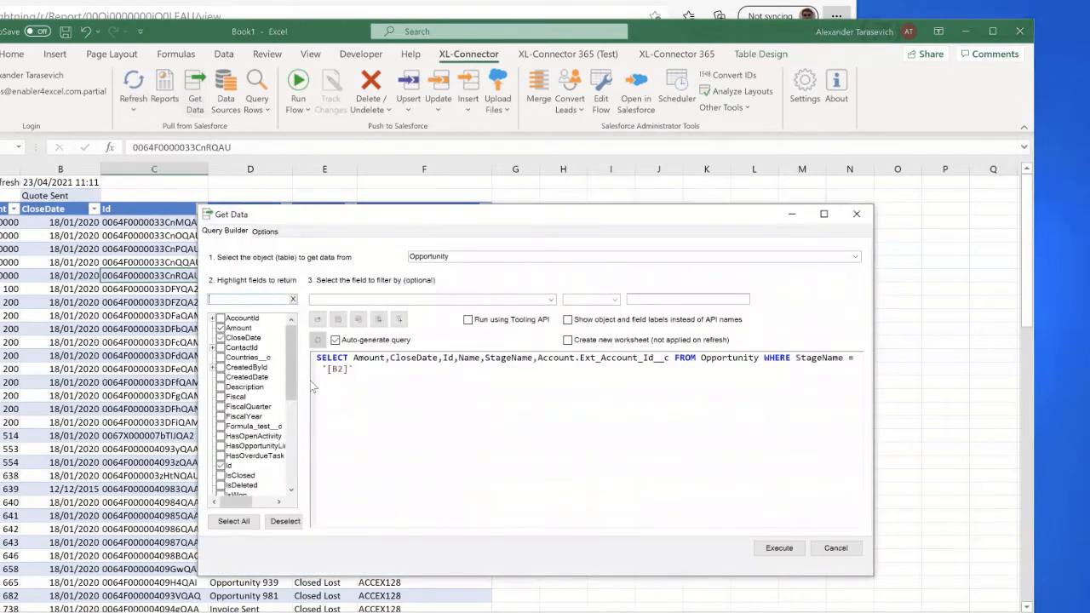
{"action": "mouse_move", "coordinate": [288, 370]}
{"action": "left_mouse_down"}
{"action": "mouse_move", "coordinate": [290, 466]}
{"action": "mouse_move", "coordinate": [295, 368]}
{"action": "left_mouse_up"}
{"action": "left_click", "coordinate": [839, 549]}
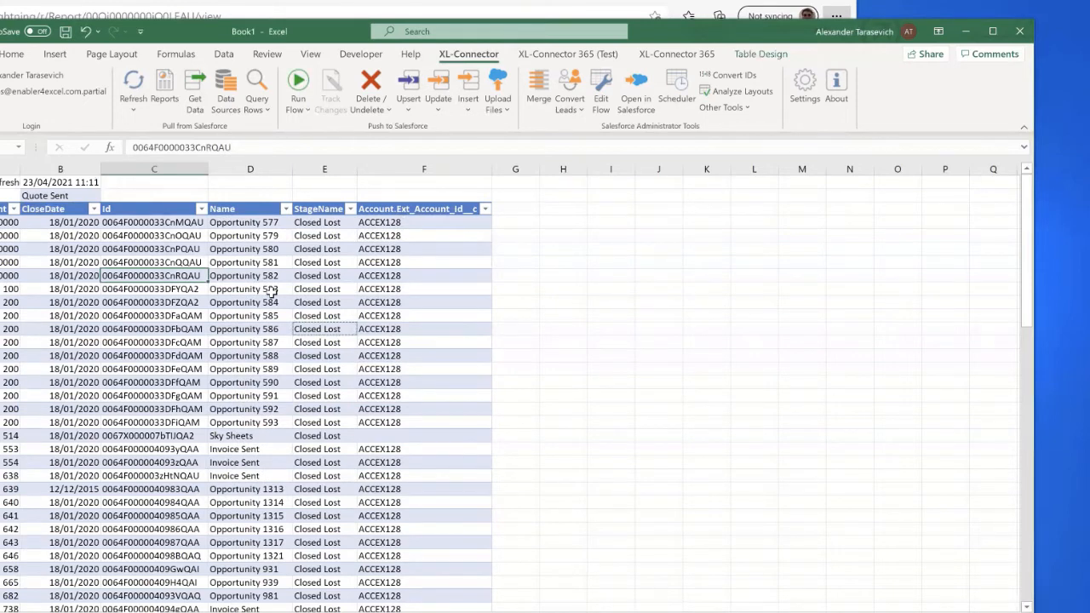
{"action": "left_click", "coordinate": [327, 263]}
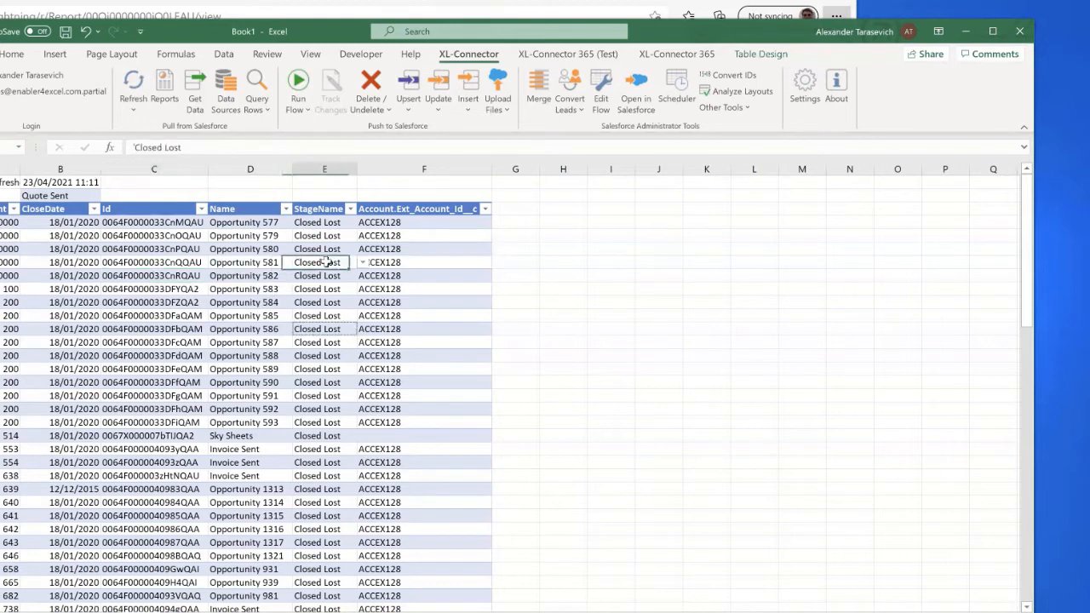
Set the stage in cell B2 to "Prospecting / Qualification Payment - Won Closed-Won: Deferred Invoic" and refresh the query data
{"action": "left_click", "coordinate": [85, 194]}
{"action": "left_click", "coordinate": [107, 196]}
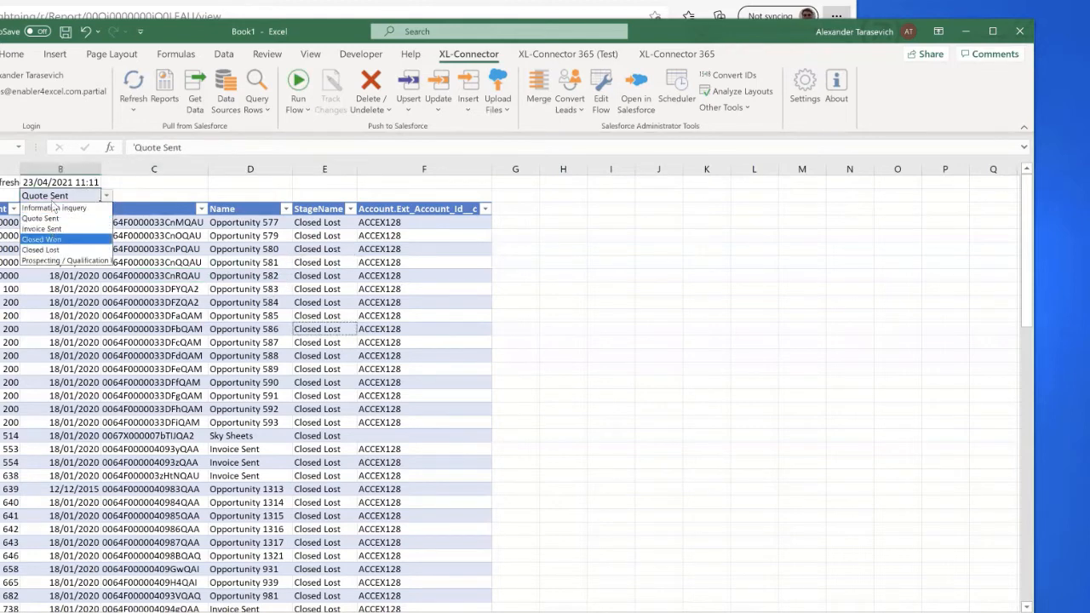
{"action": "left_click", "coordinate": [64, 260]}
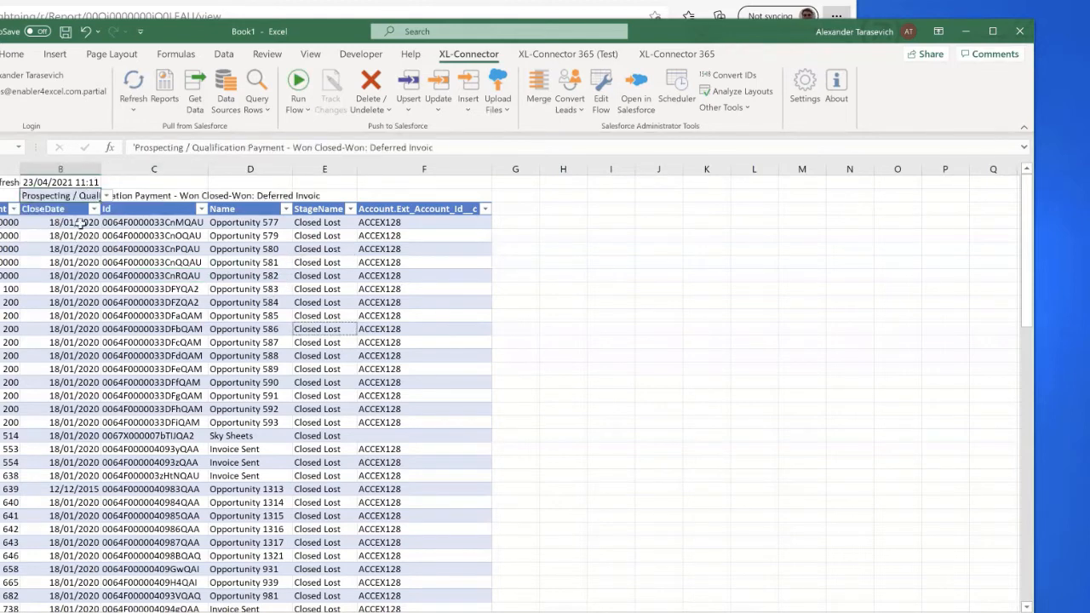
{"action": "left_click", "coordinate": [133, 78]}
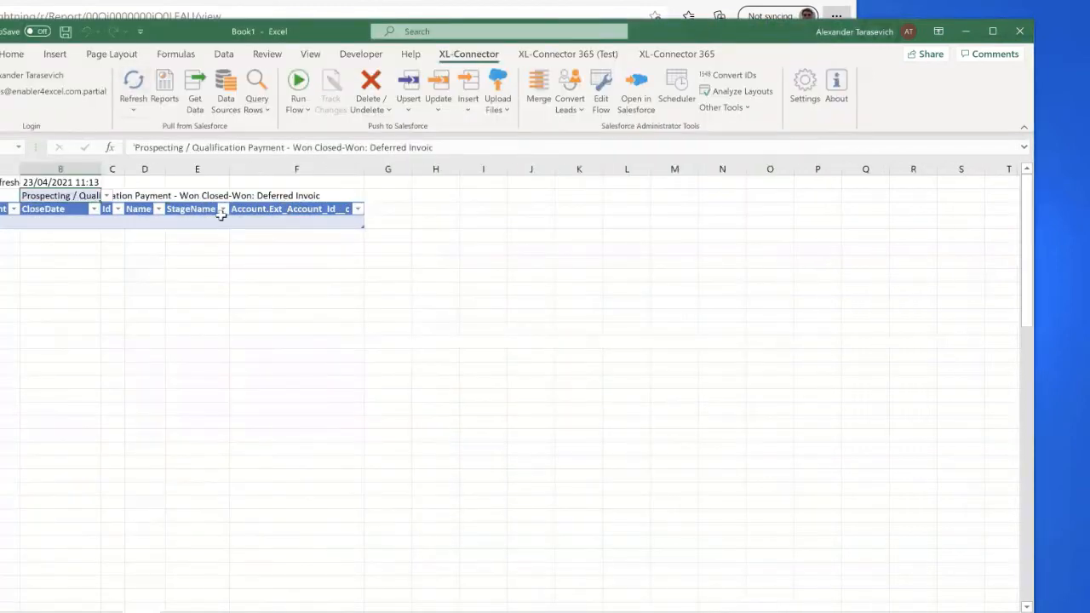
Set the stage in cell B2 to "Invoice Sent" and refresh the query data
{"action": "left_click", "coordinate": [107, 195]}
{"action": "left_click", "coordinate": [50, 229]}
{"action": "left_click", "coordinate": [134, 80]}
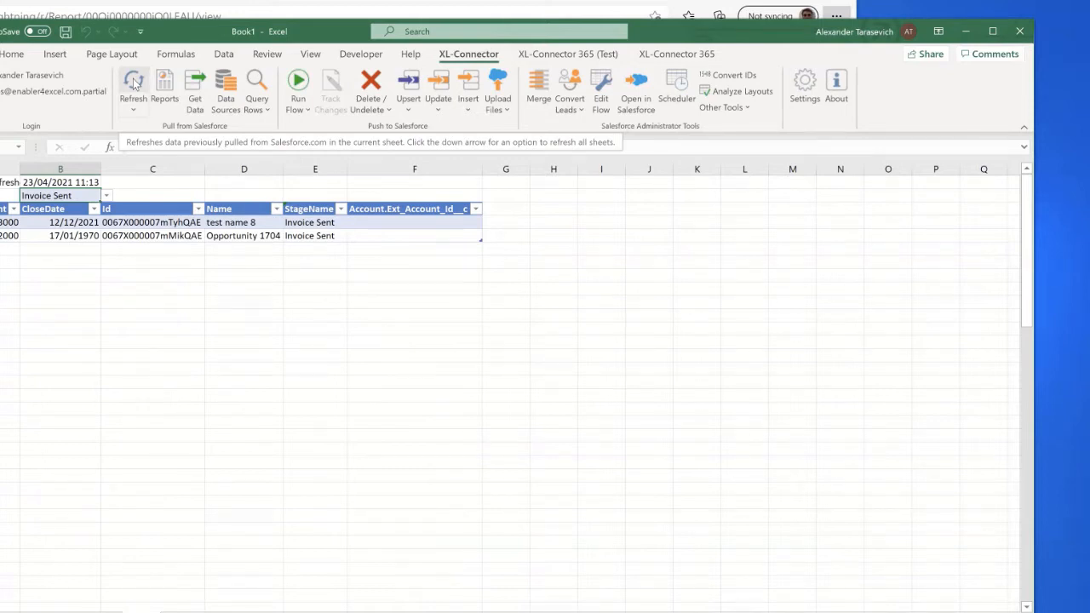
Start a new data query set to create a new worksheet, and widen its field list
{"action": "left_click", "coordinate": [196, 88]}
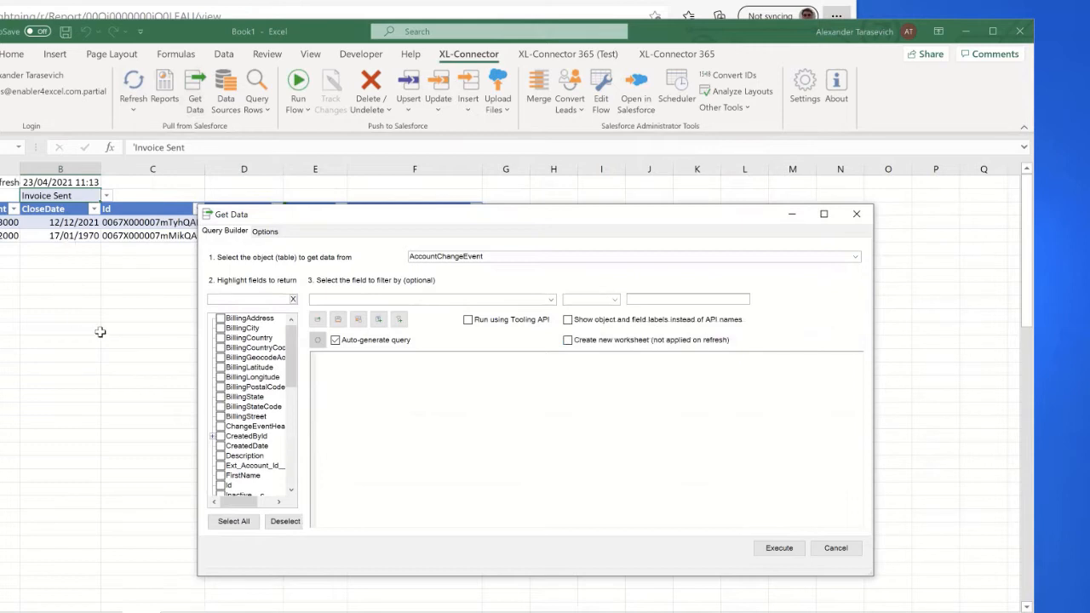
{"action": "left_click", "coordinate": [262, 231]}
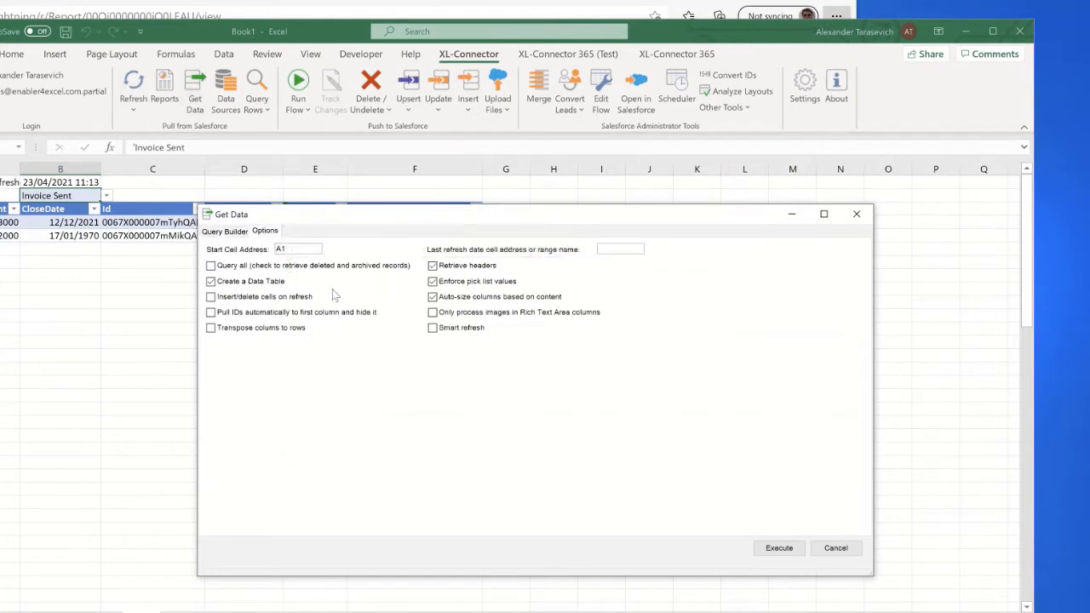
{"action": "left_click", "coordinate": [222, 231]}
{"action": "left_click", "coordinate": [598, 342]}
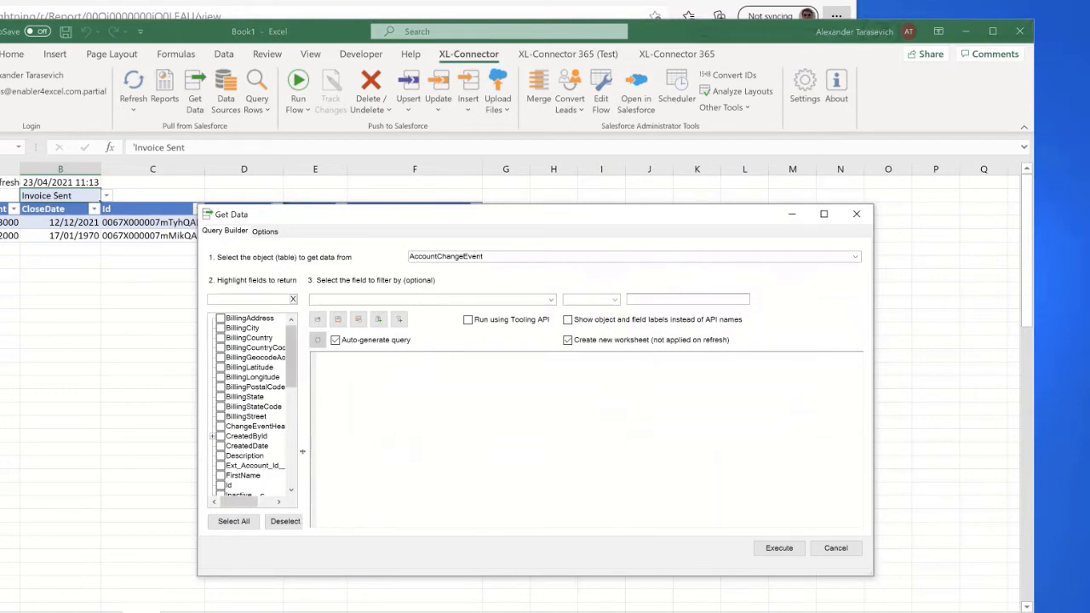
{"action": "left_click_drag", "start_coordinate": [303, 449], "coordinate": [342, 446]}
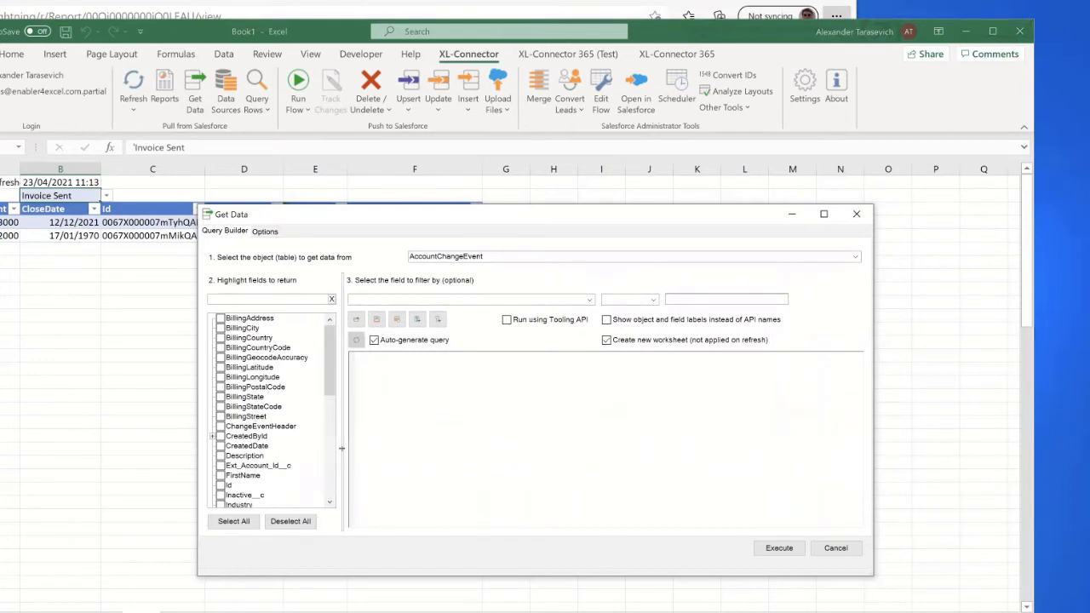
Switch to a blank worksheet, turn off creating a new one, and choose Test_Object__c as the query's object
{"action": "left_click", "coordinate": [176, 612]}
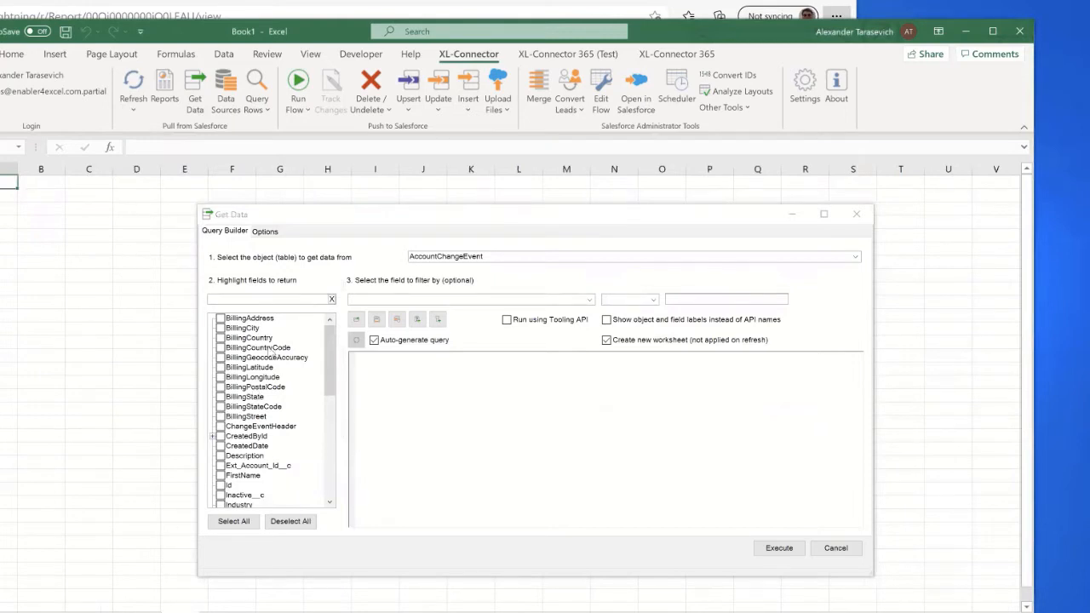
{"action": "left_click", "coordinate": [624, 340]}
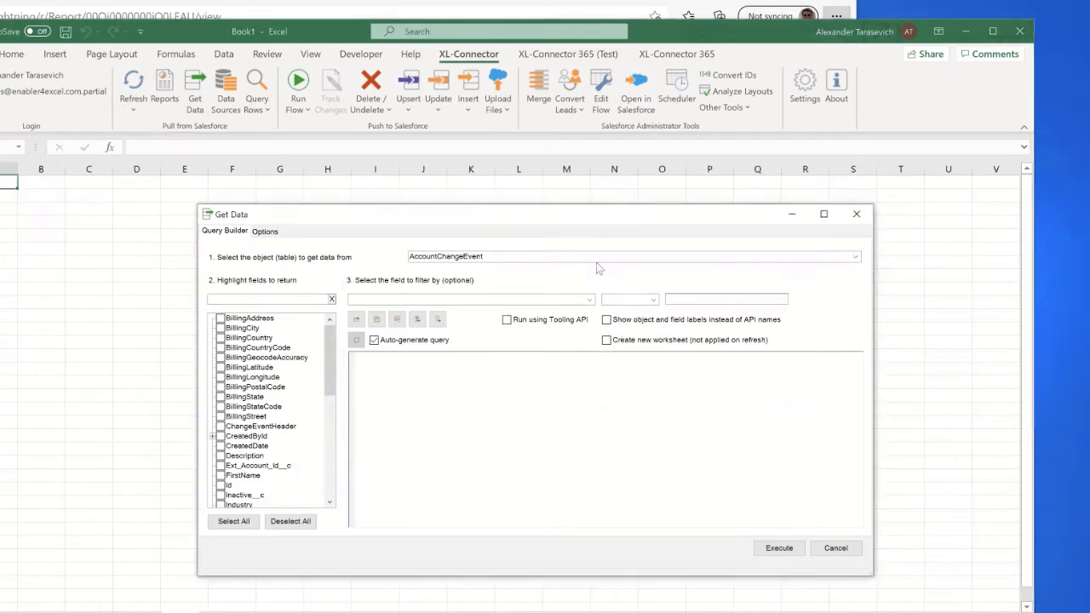
{"action": "left_click", "coordinate": [855, 256]}
{"action": "type", "text": "test"}
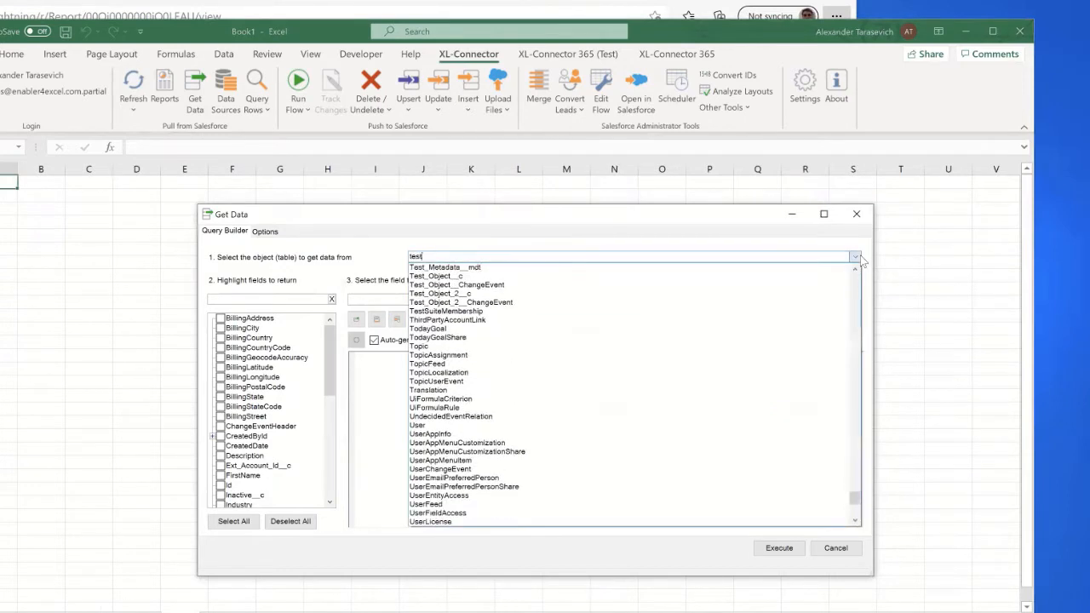
{"action": "left_click", "coordinate": [502, 272]}
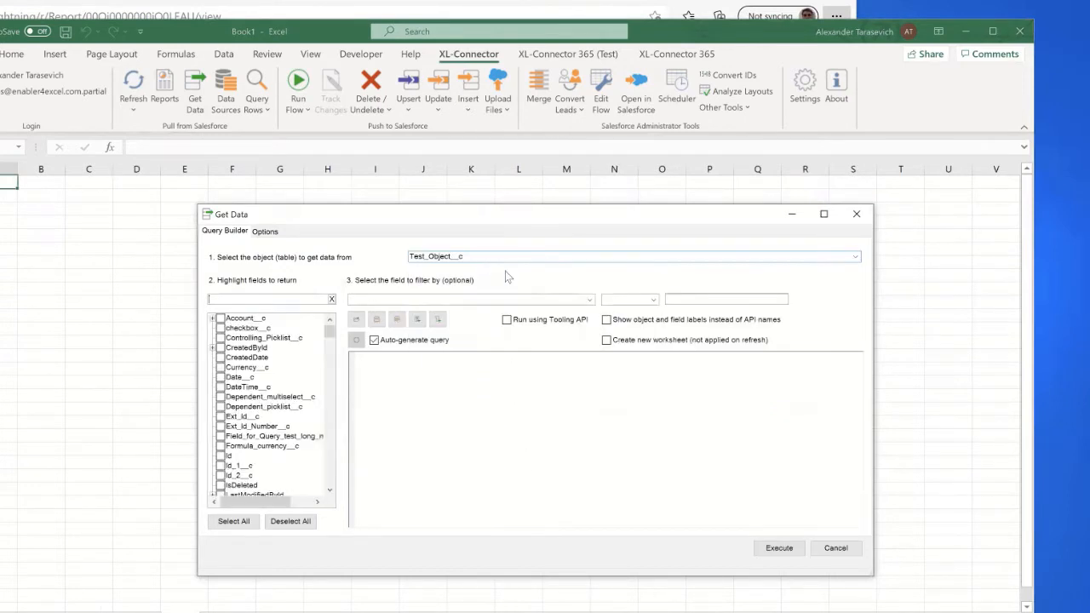
Select the fields Dependent_multiselect__c, Dependent_picklist__c, Id, Controlling_Picklist__c, Picklist_Multiselect__c and Picklist_Percentage__c for the query
{"action": "left_click", "coordinate": [219, 397]}
{"action": "left_click", "coordinate": [218, 396]}
{"action": "left_click", "coordinate": [220, 407]}
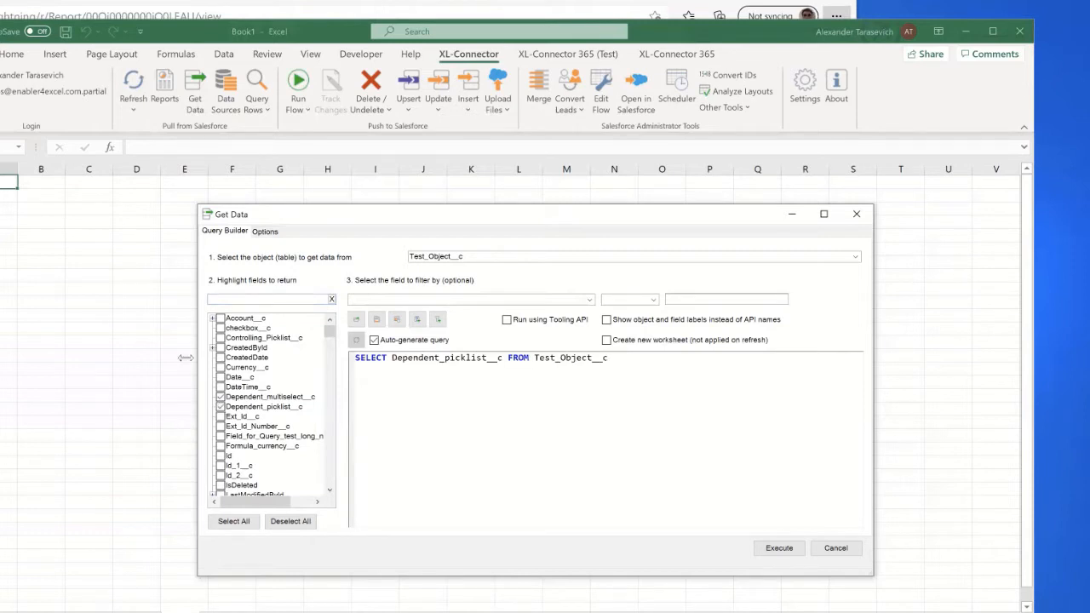
{"action": "left_click", "coordinate": [220, 457]}
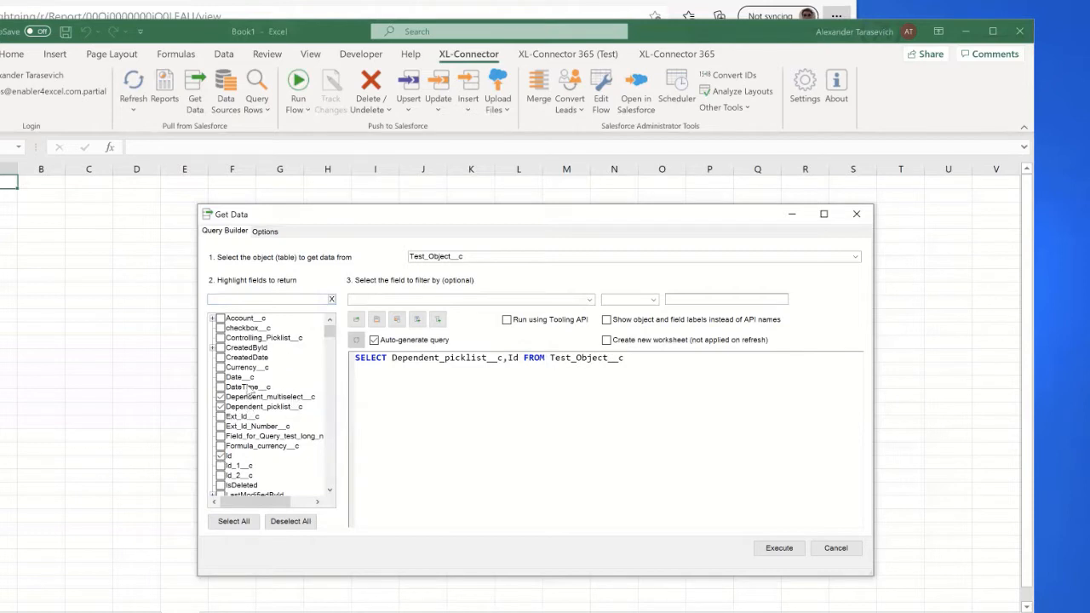
{"action": "left_click", "coordinate": [221, 338]}
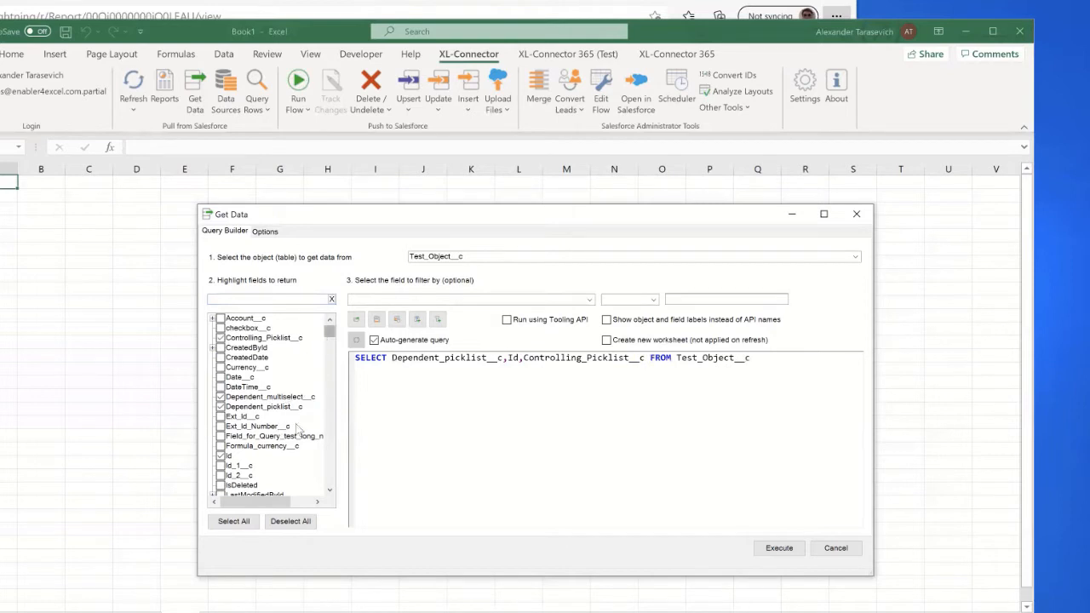
{"action": "left_click_drag", "start_coordinate": [328, 331], "coordinate": [329, 349]}
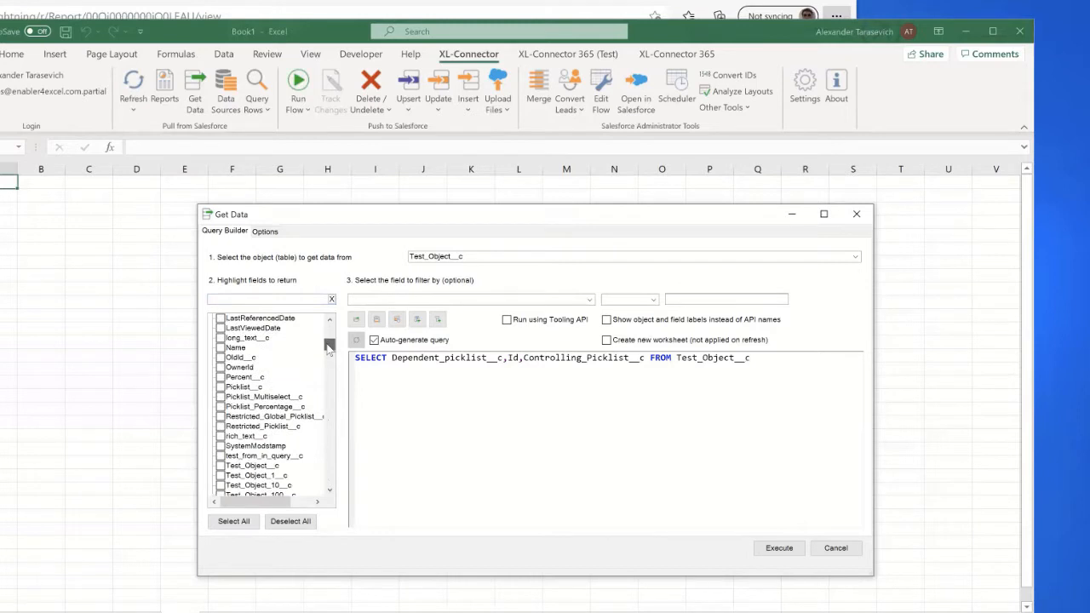
{"action": "left_click", "coordinate": [220, 396]}
{"action": "left_click", "coordinate": [221, 406]}
Append "limit 10" to the Test_Object__c query and execute it into the blank worksheet
{"action": "left_click", "coordinate": [582, 398]}
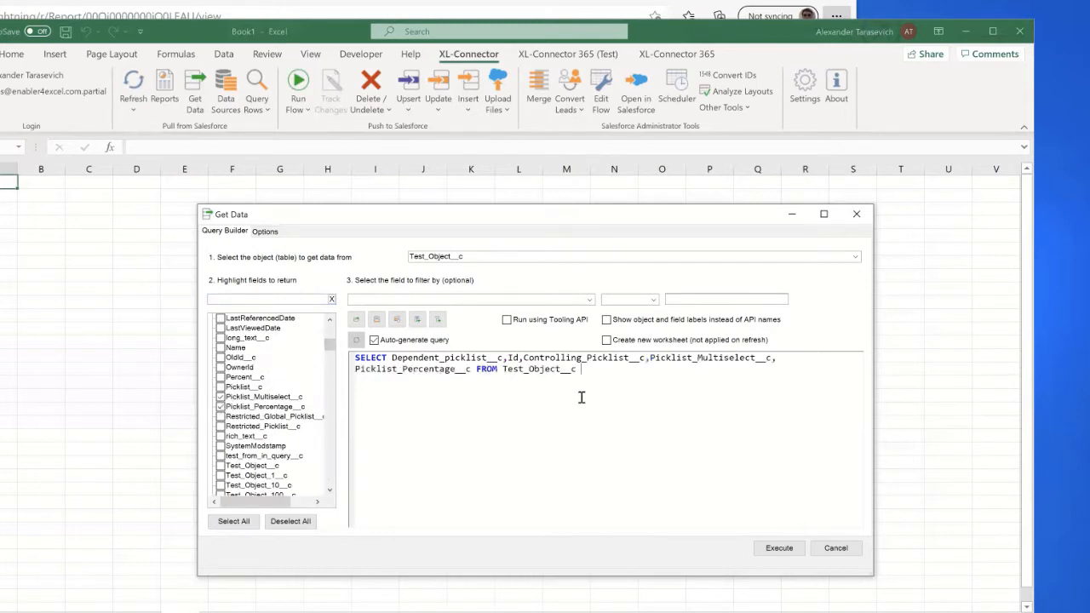
{"action": "type", "text": "limit 10"}
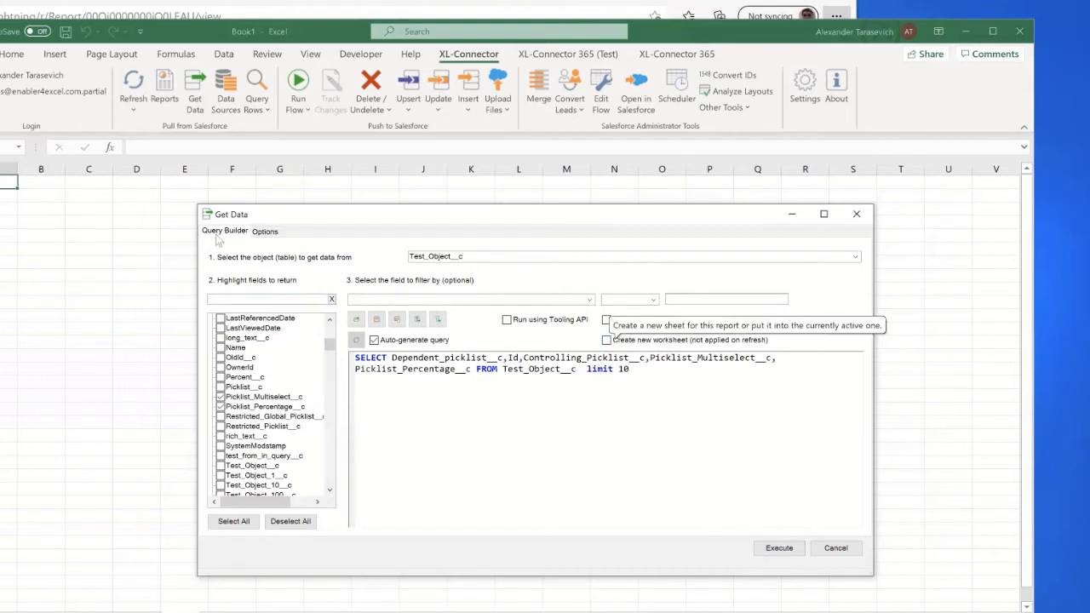
{"action": "left_click", "coordinate": [784, 552]}
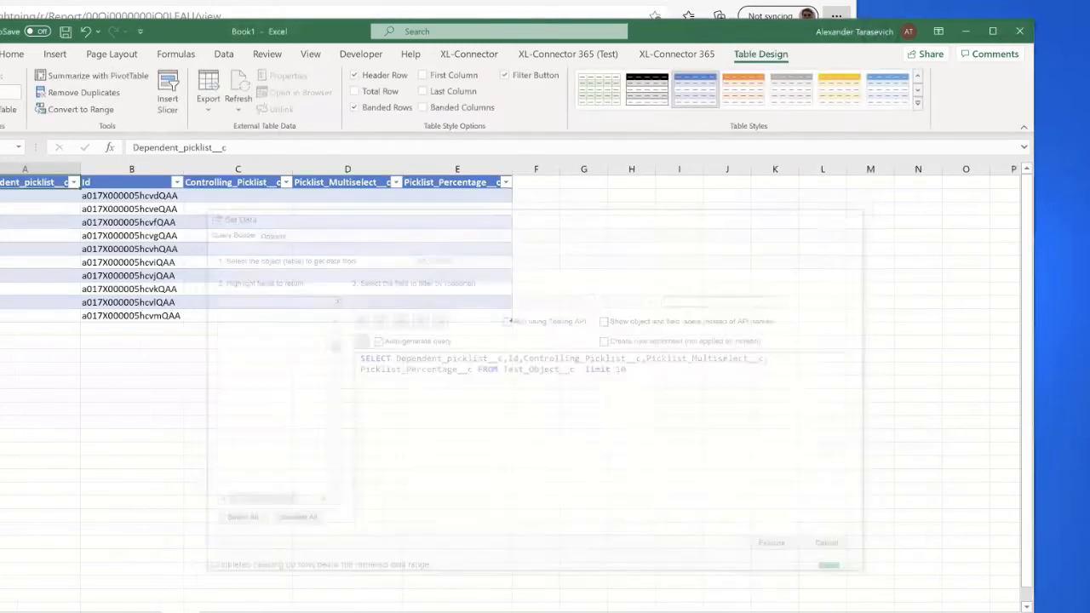
{"action": "left_click", "coordinate": [262, 246]}
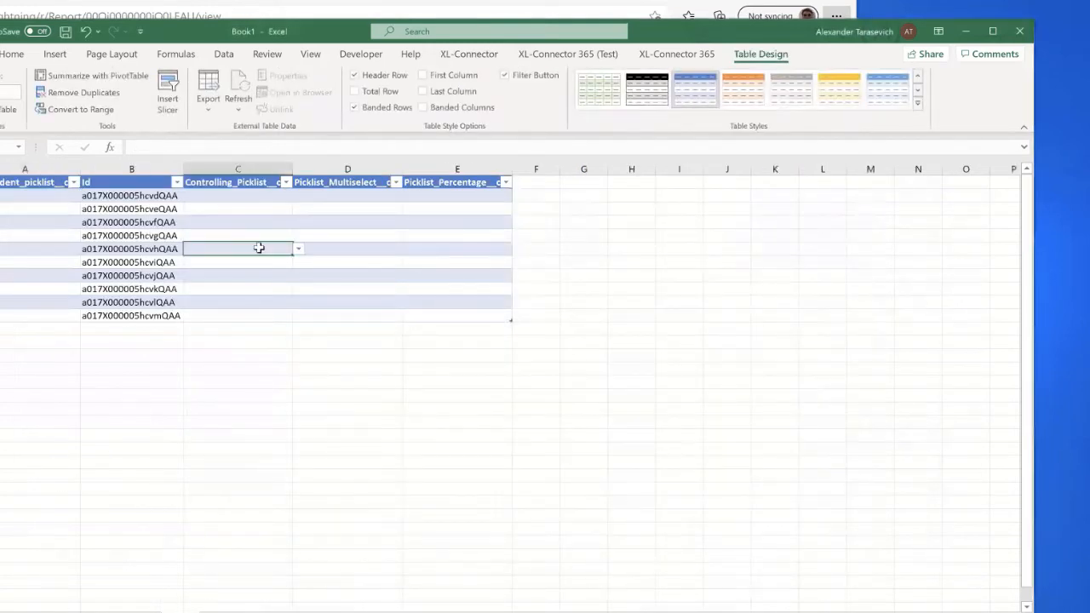
{"action": "left_click", "coordinate": [268, 195]}
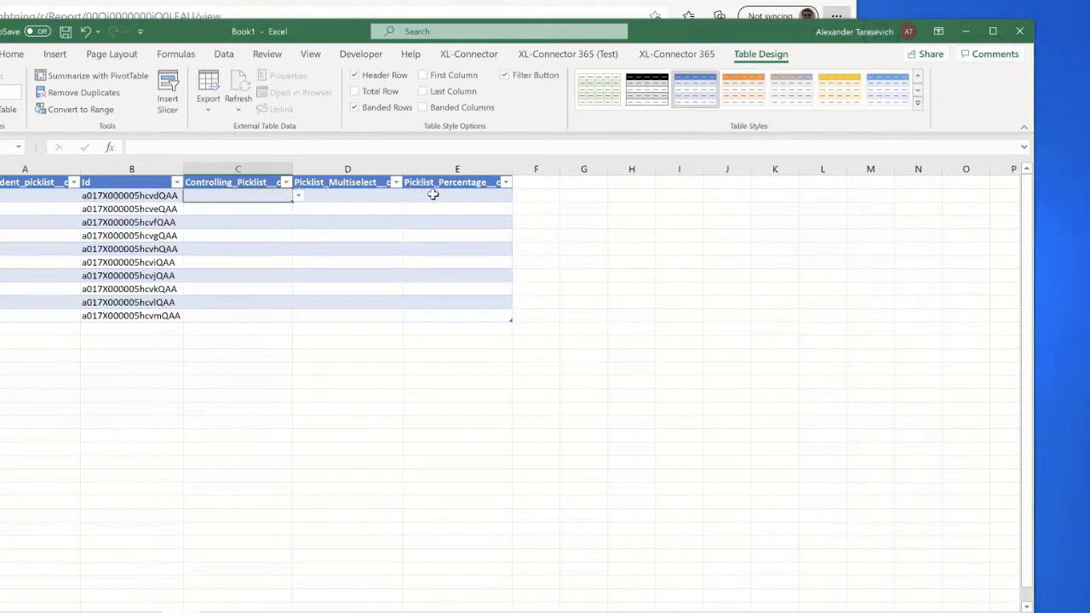
{"action": "left_click", "coordinate": [380, 194]}
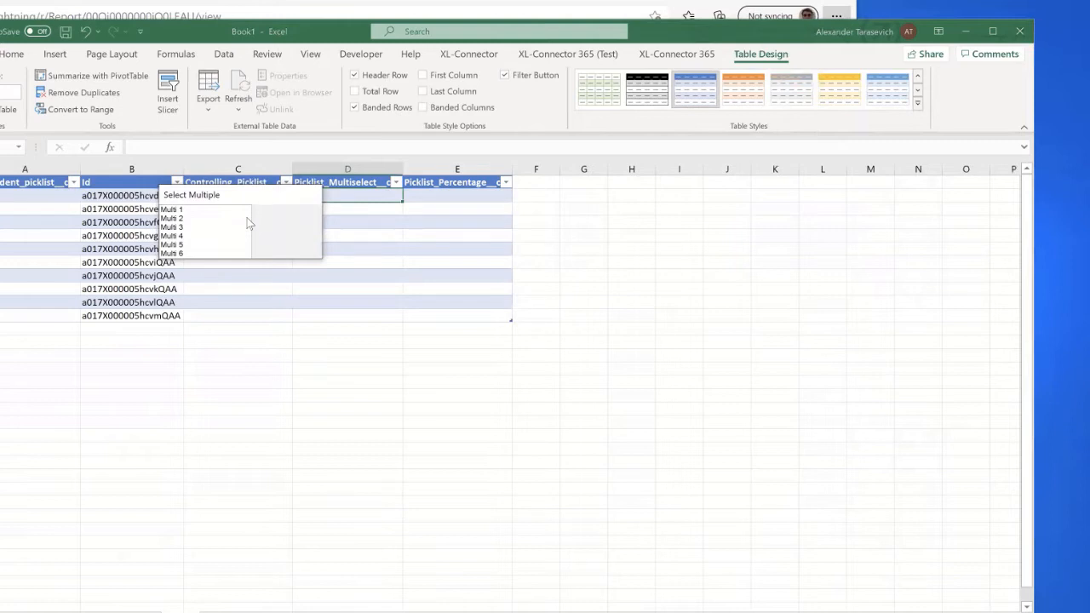
{"action": "left_click", "coordinate": [196, 209]}
{"action": "left_click", "coordinate": [198, 235]}
{"action": "left_click", "coordinate": [198, 253]}
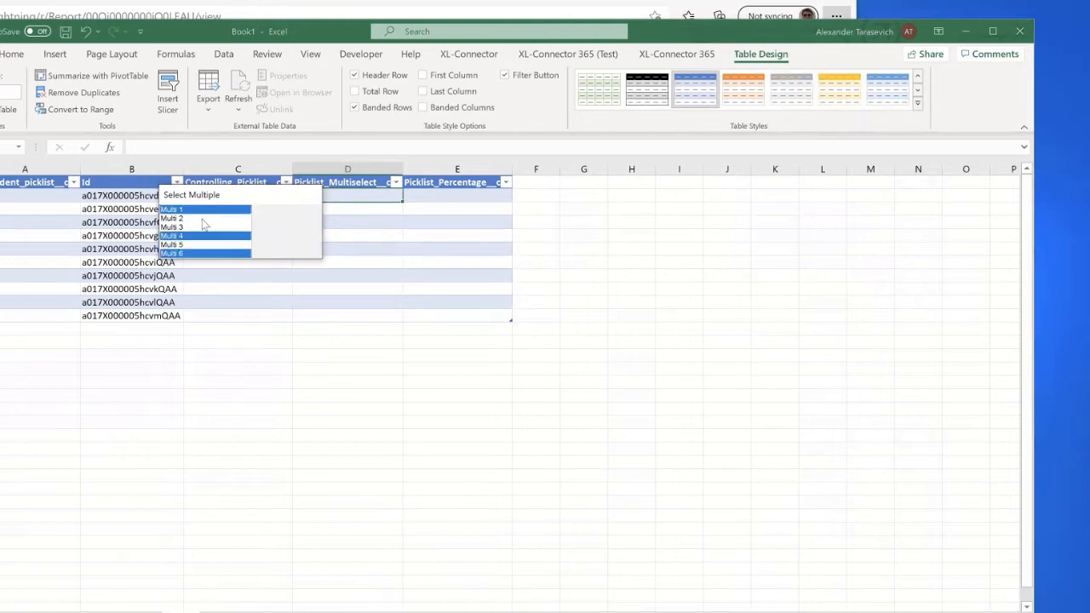
{"action": "left_click", "coordinate": [207, 218]}
{"action": "left_click", "coordinate": [207, 218]}
{"action": "left_click", "coordinate": [208, 210]}
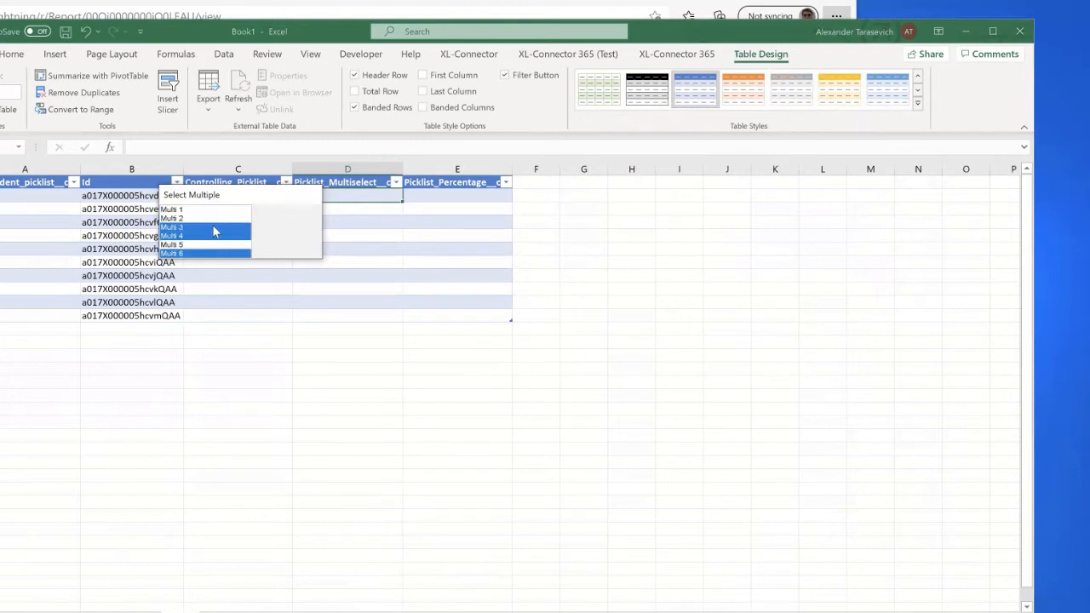
{"action": "left_click", "coordinate": [220, 218]}
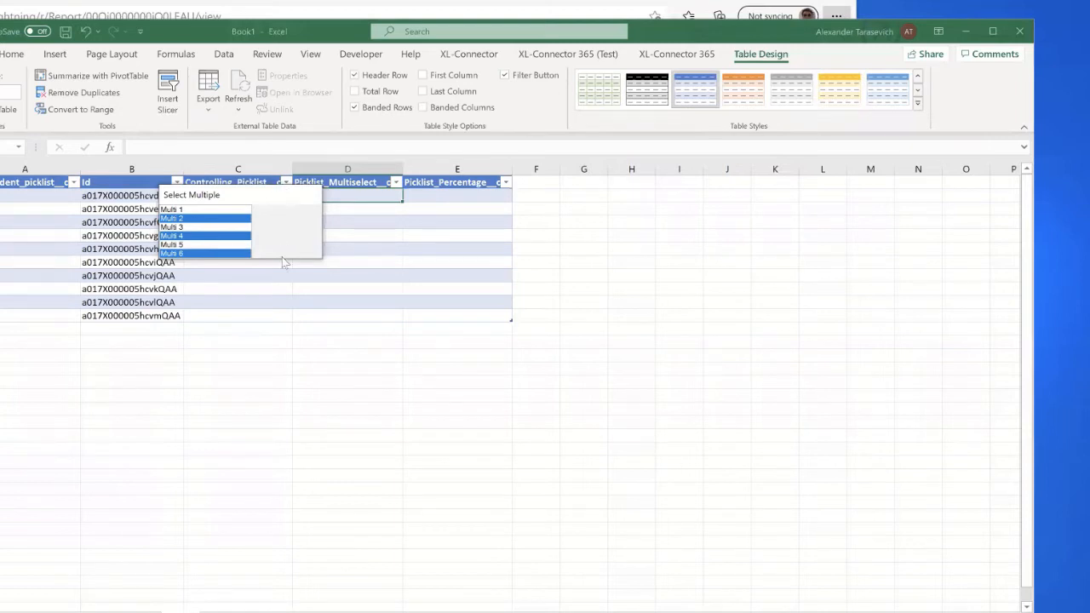
{"action": "left_click_drag", "start_coordinate": [289, 194], "coordinate": [469, 279]}
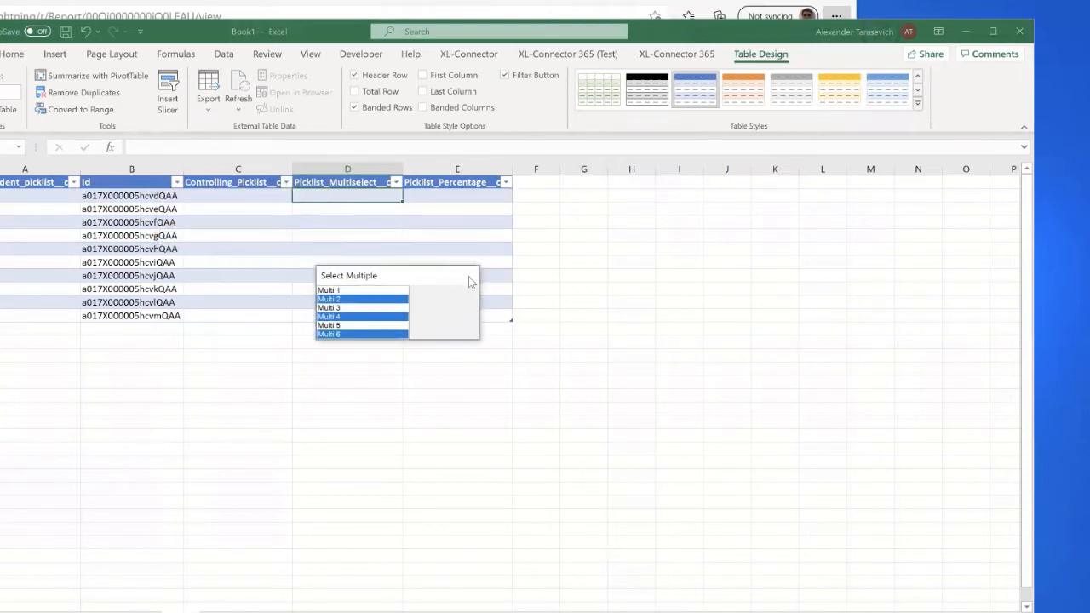
{"action": "left_click", "coordinate": [473, 276]}
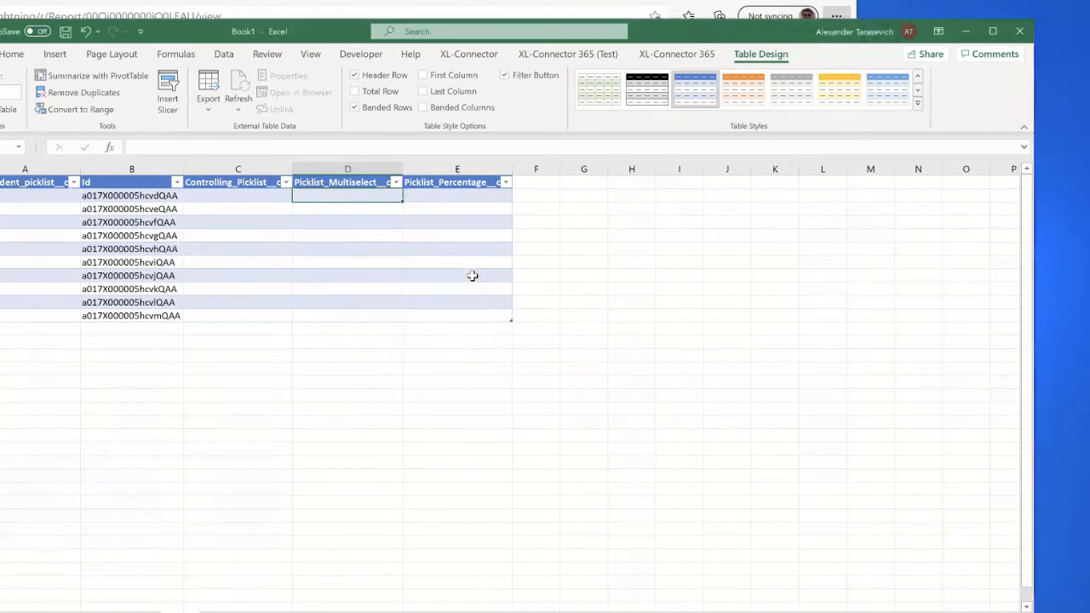
Set the third record's Picklist_Multiselect__c to Multi 1, Multi 4 and Multi 5
{"action": "left_click", "coordinate": [372, 223]}
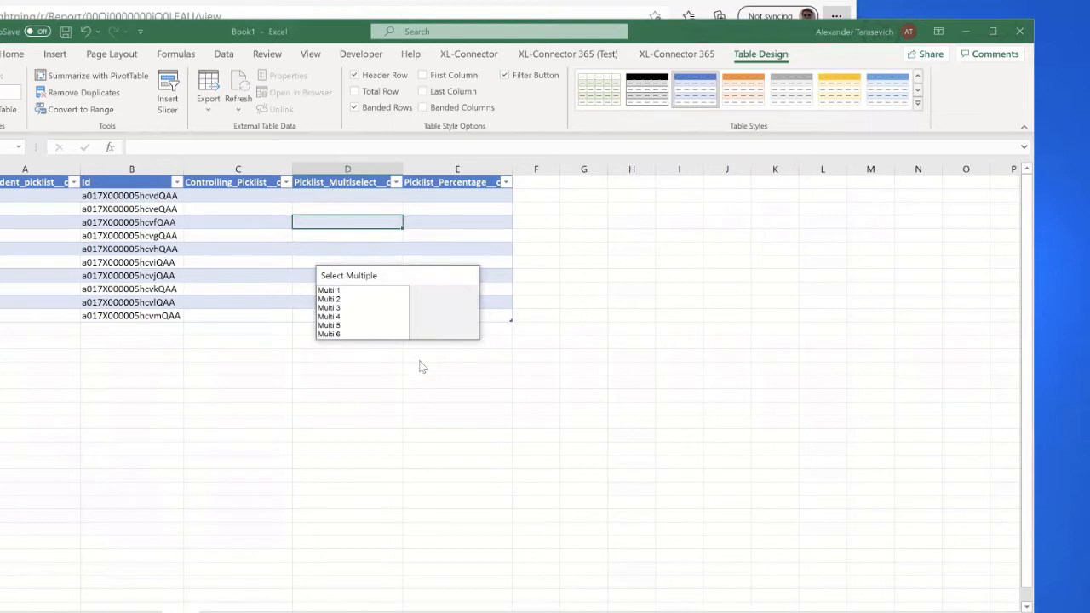
{"action": "left_click", "coordinate": [362, 290]}
{"action": "left_click", "coordinate": [362, 316]}
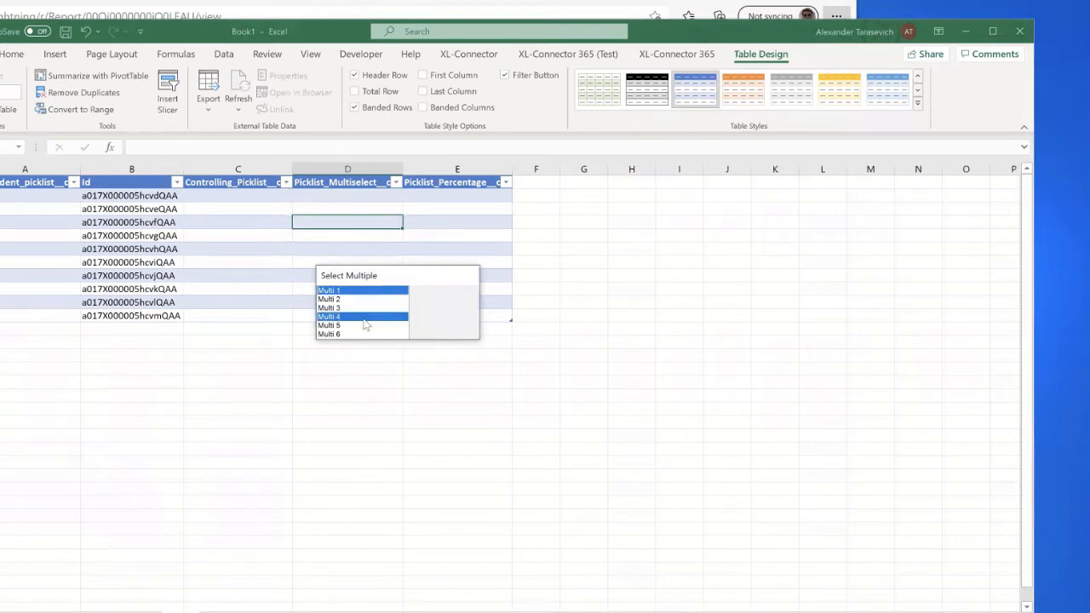
{"action": "left_click", "coordinate": [358, 325]}
{"action": "key", "text": "Return"}
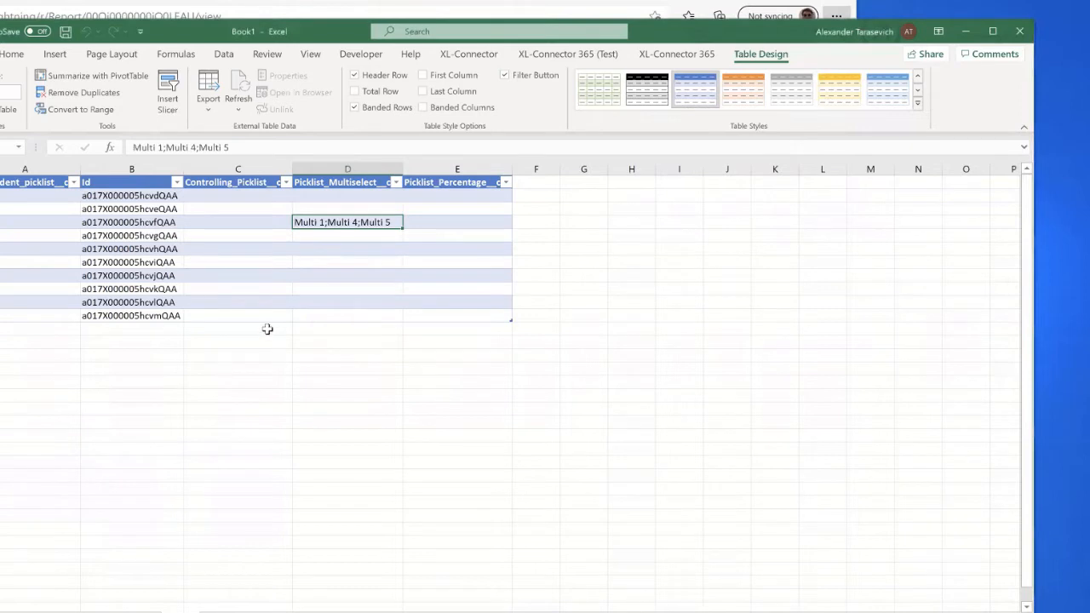
Set the sixth record's Picklist_Multiselect__c to Multi 1 and Multi 2
{"action": "left_click", "coordinate": [341, 262]}
{"action": "left_click", "coordinate": [336, 290]}
{"action": "left_click", "coordinate": [336, 299]}
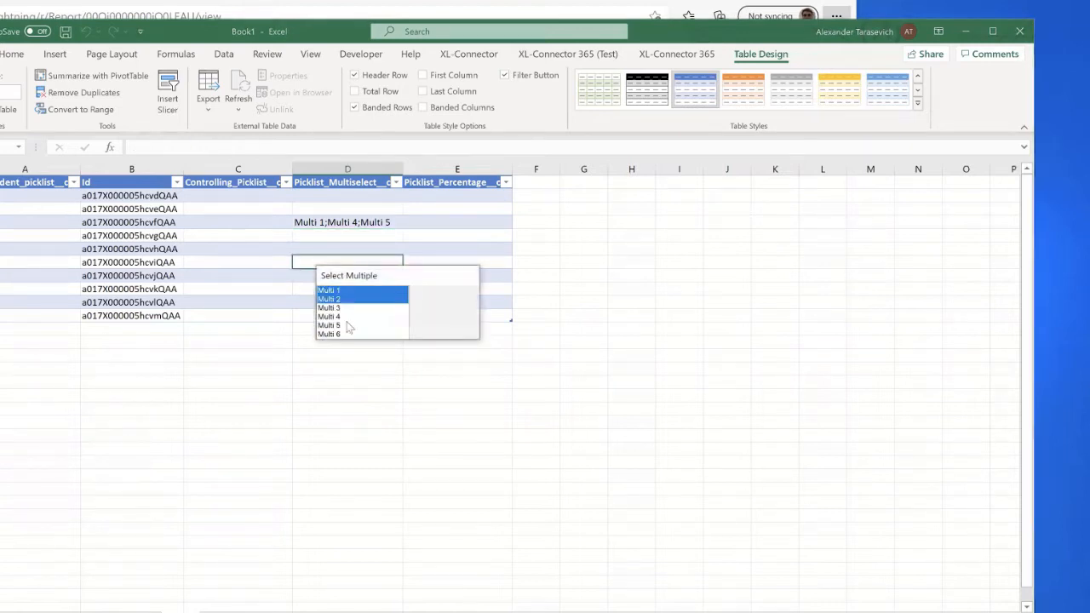
{"action": "key", "text": "Return"}
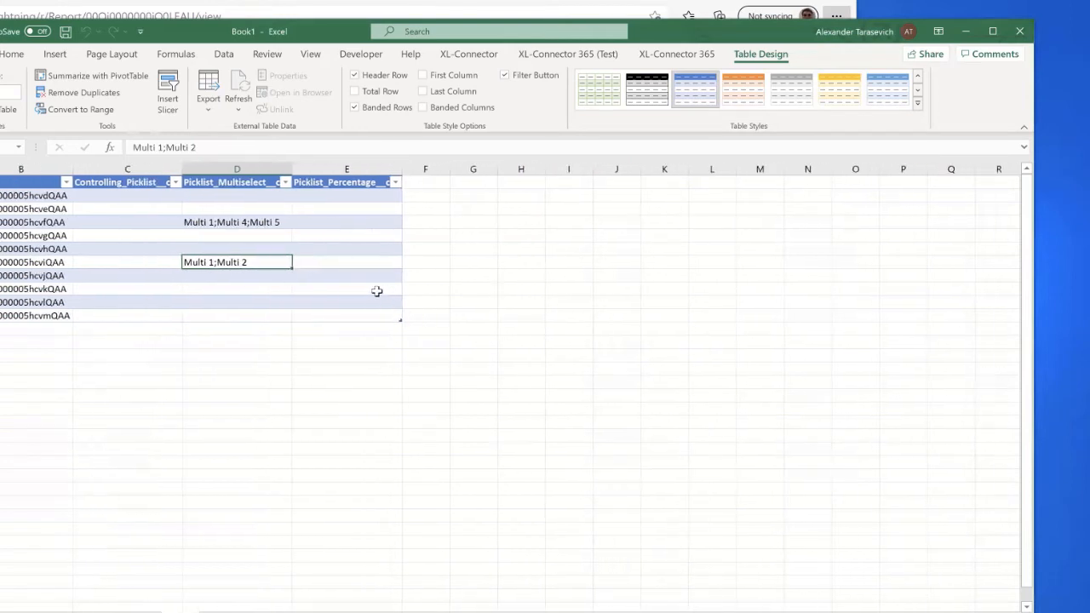
Set the eighth record's Controlling_Picklist__c to Car and choose the first value offered for its Dependent_picklist__c
{"action": "left_click", "coordinate": [253, 207]}
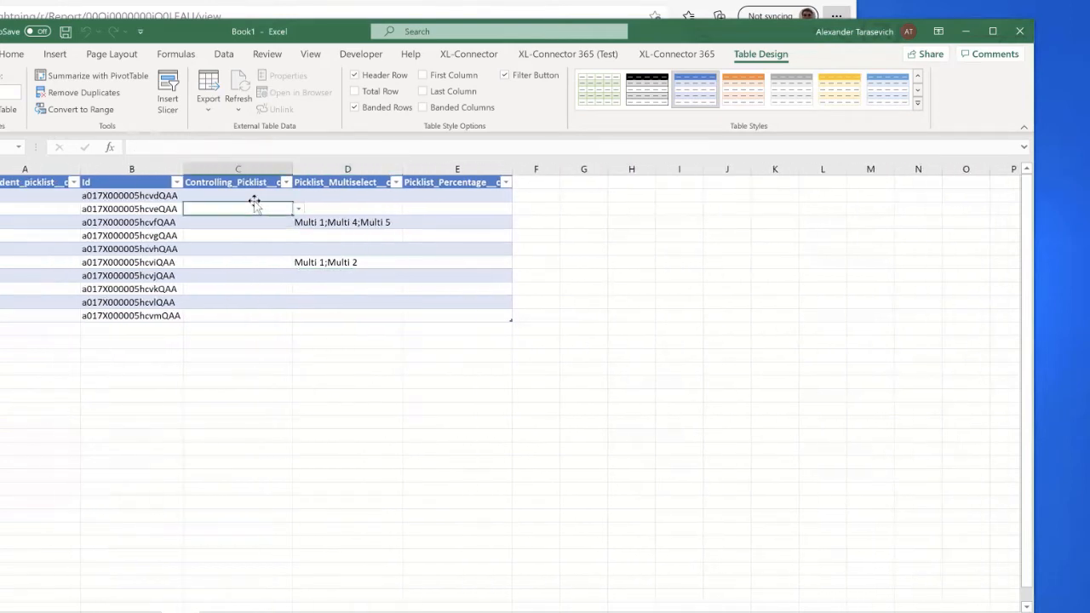
{"action": "left_click", "coordinate": [273, 288]}
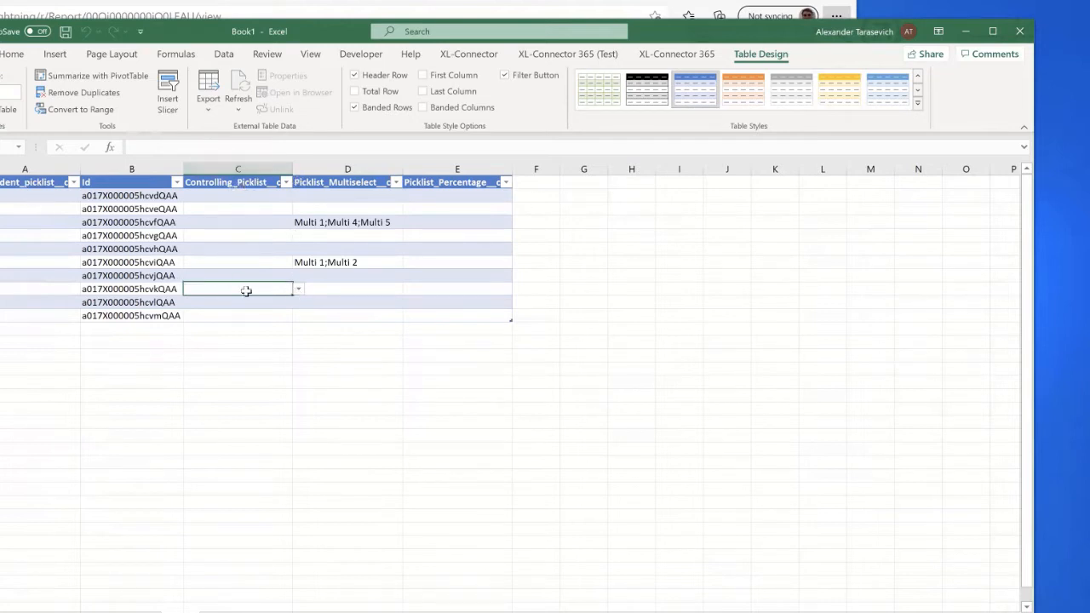
{"action": "left_click", "coordinate": [300, 289]}
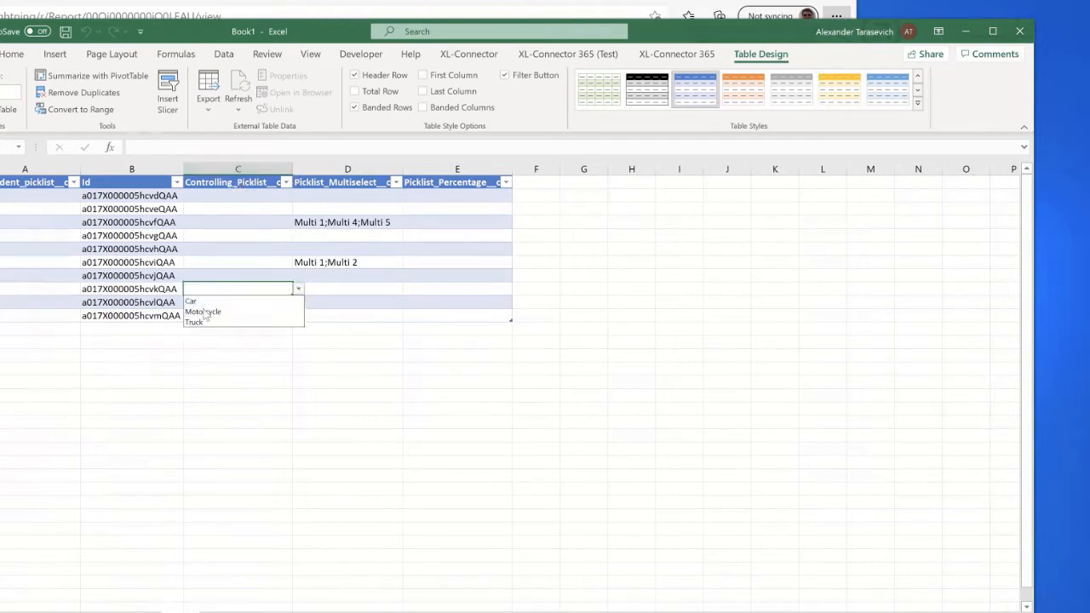
{"action": "left_click", "coordinate": [282, 302]}
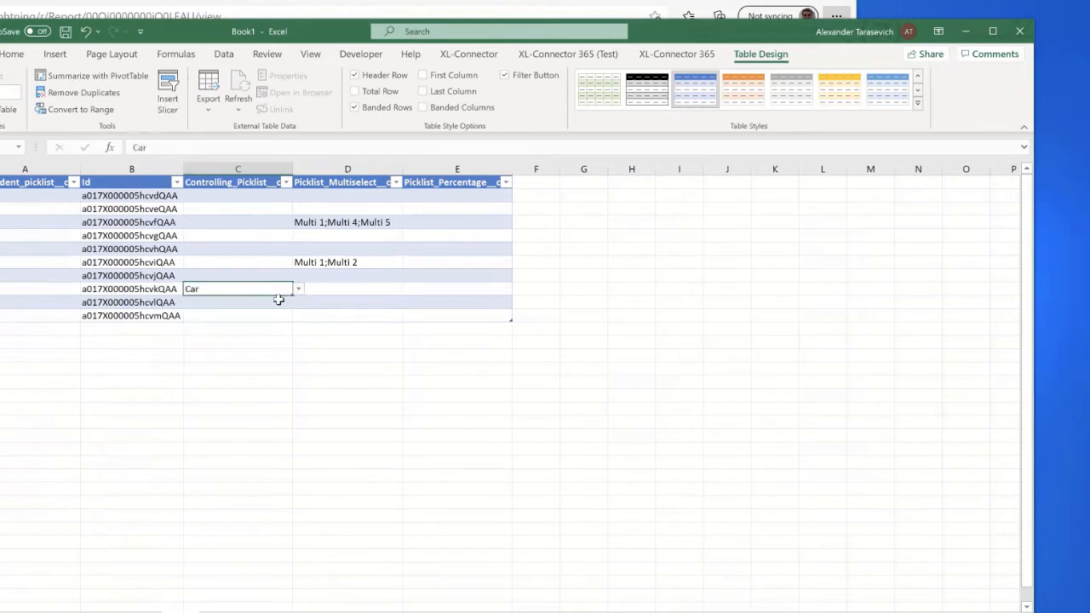
{"action": "left_click", "coordinate": [63, 289]}
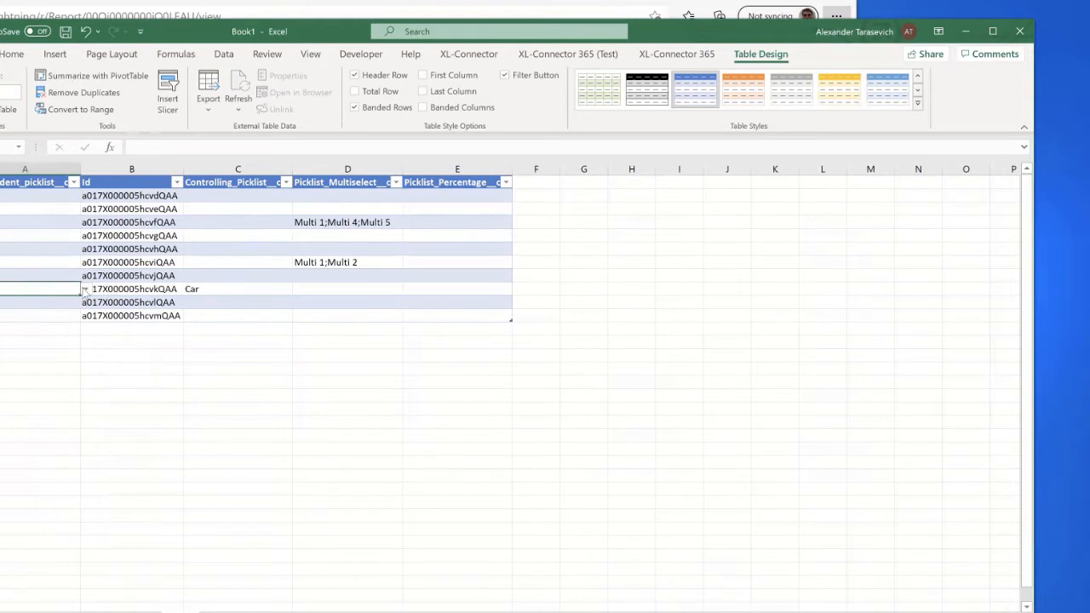
{"action": "left_click", "coordinate": [85, 291]}
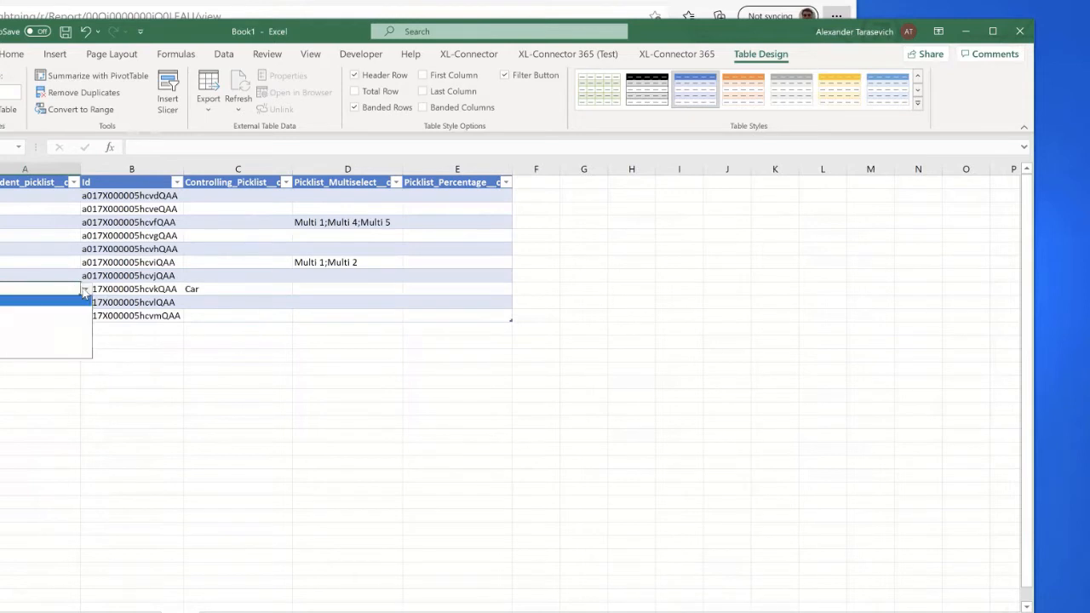
{"action": "left_click", "coordinate": [15, 304]}
Set the ninth record's Controlling_Picklist__c to Truck and its Dependent_picklist__c to Ford
{"action": "left_click", "coordinate": [214, 300]}
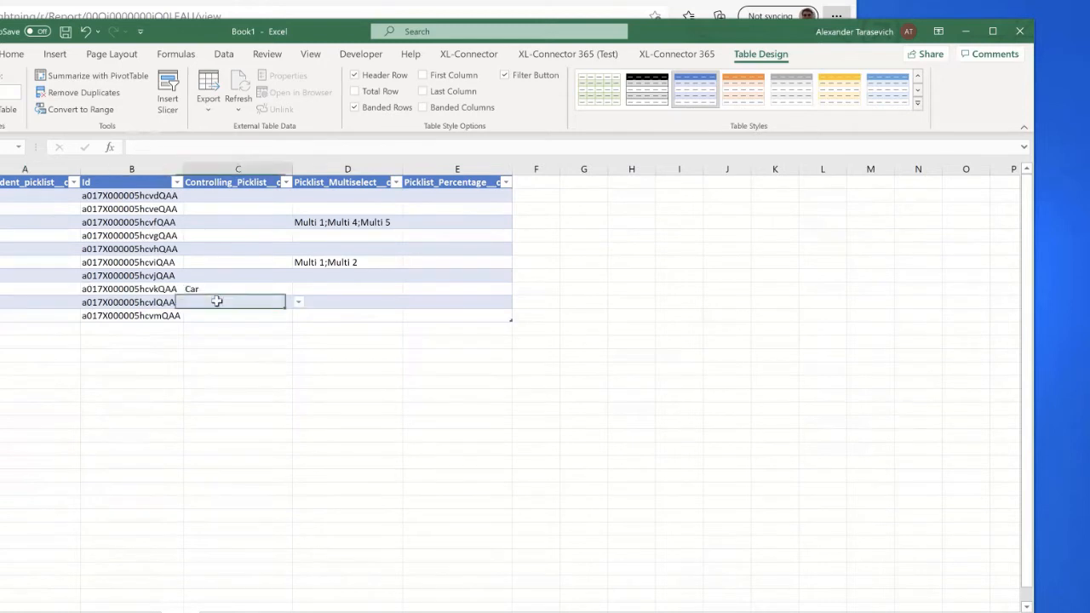
{"action": "left_click", "coordinate": [300, 303]}
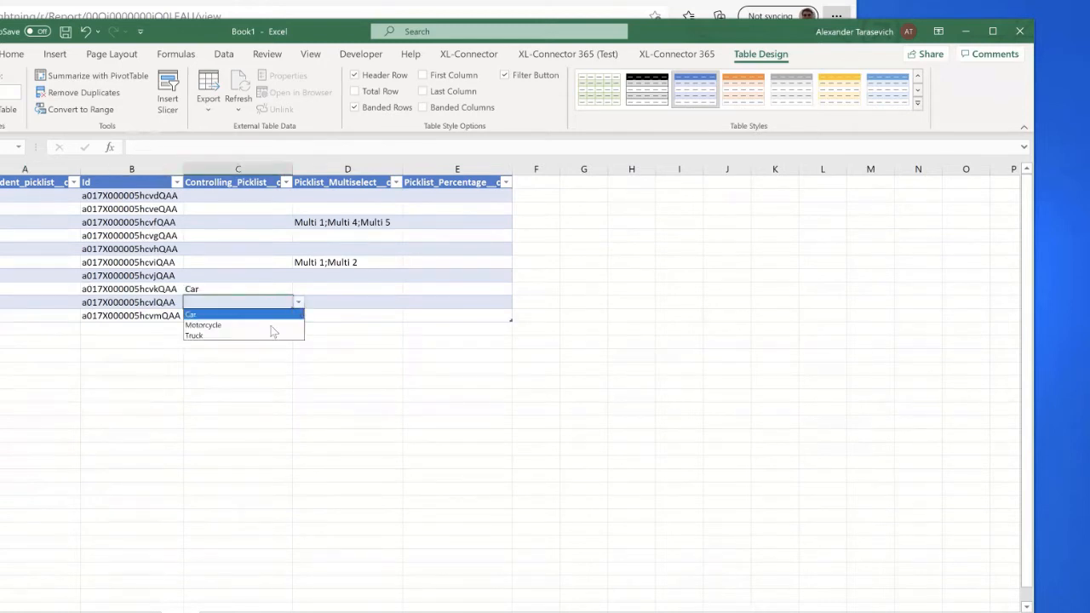
{"action": "left_click", "coordinate": [252, 336]}
{"action": "left_click", "coordinate": [34, 302]}
{"action": "left_click", "coordinate": [86, 303]}
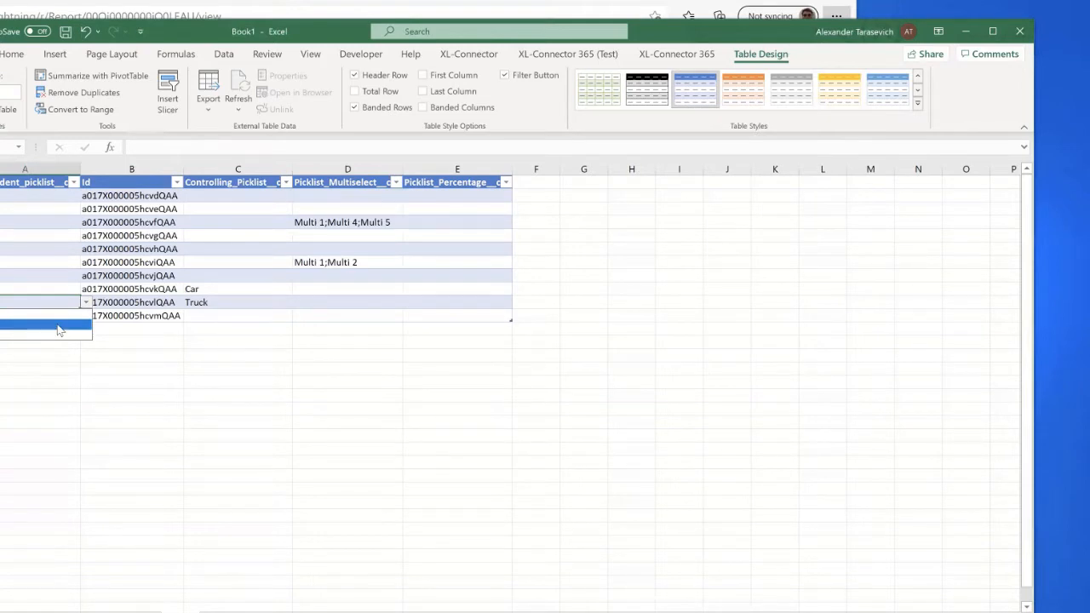
{"action": "left_click", "coordinate": [60, 329]}
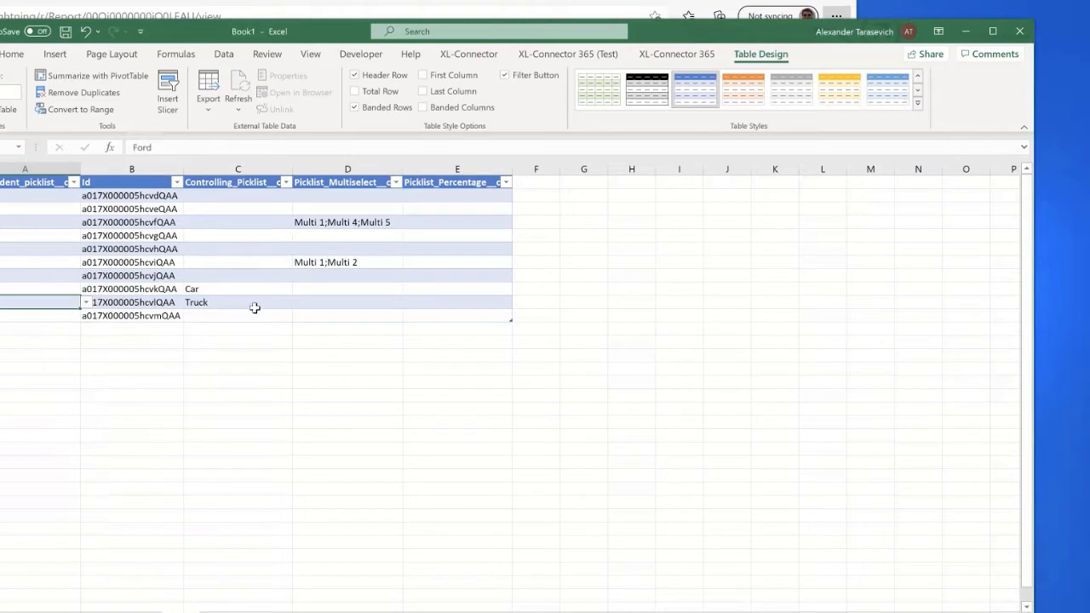
Set the last record's Controlling_Picklist__c to Motorcycle and its Dependent_picklist__c to Harley Davidson
{"action": "left_click", "coordinate": [60, 314]}
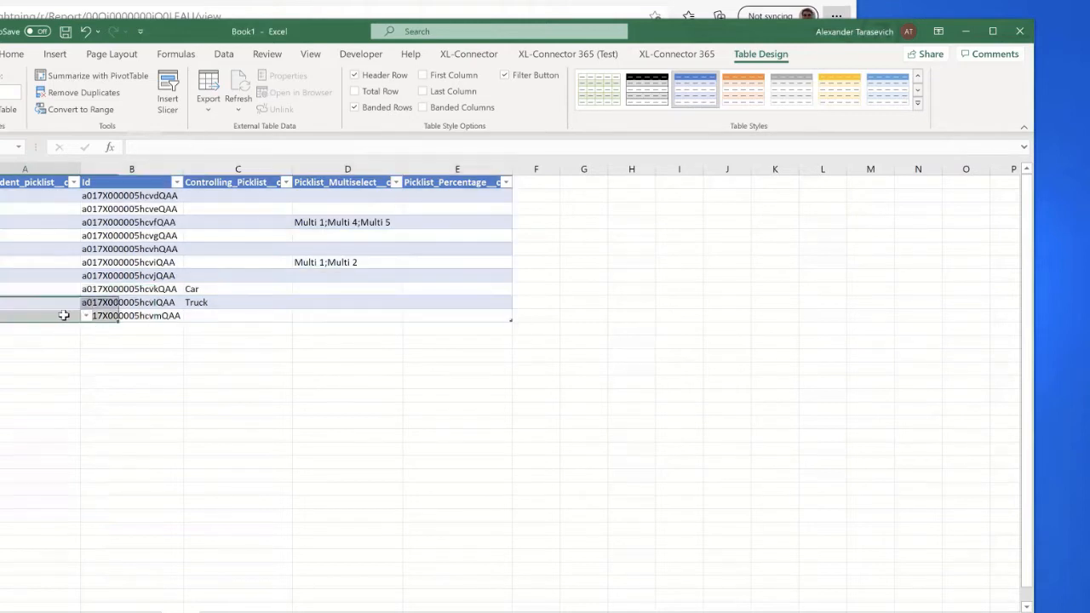
{"action": "left_click", "coordinate": [85, 316]}
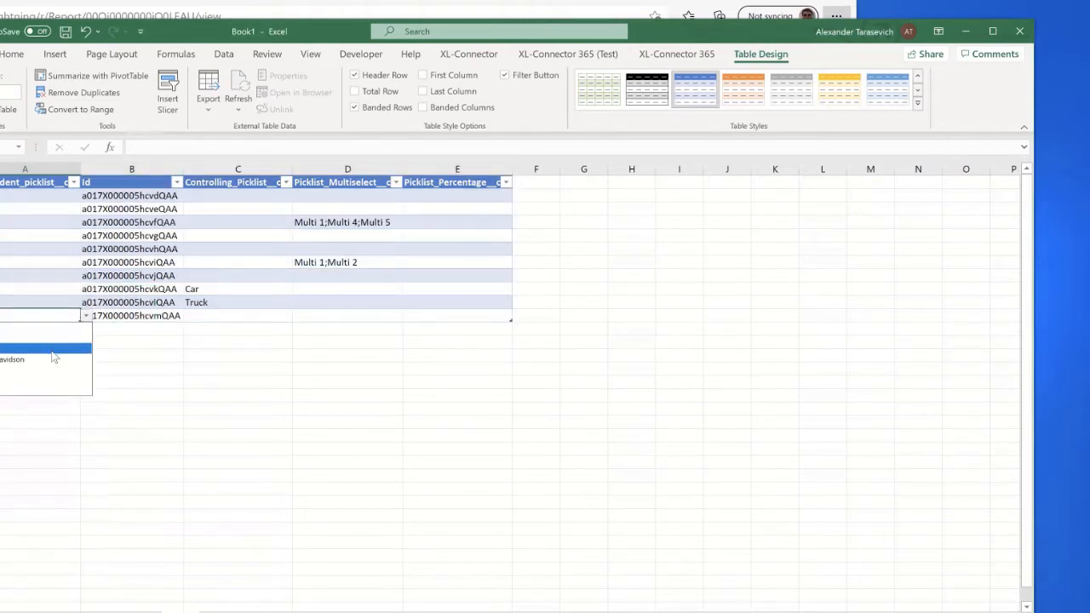
{"action": "left_click", "coordinate": [226, 314]}
{"action": "left_click", "coordinate": [282, 315]}
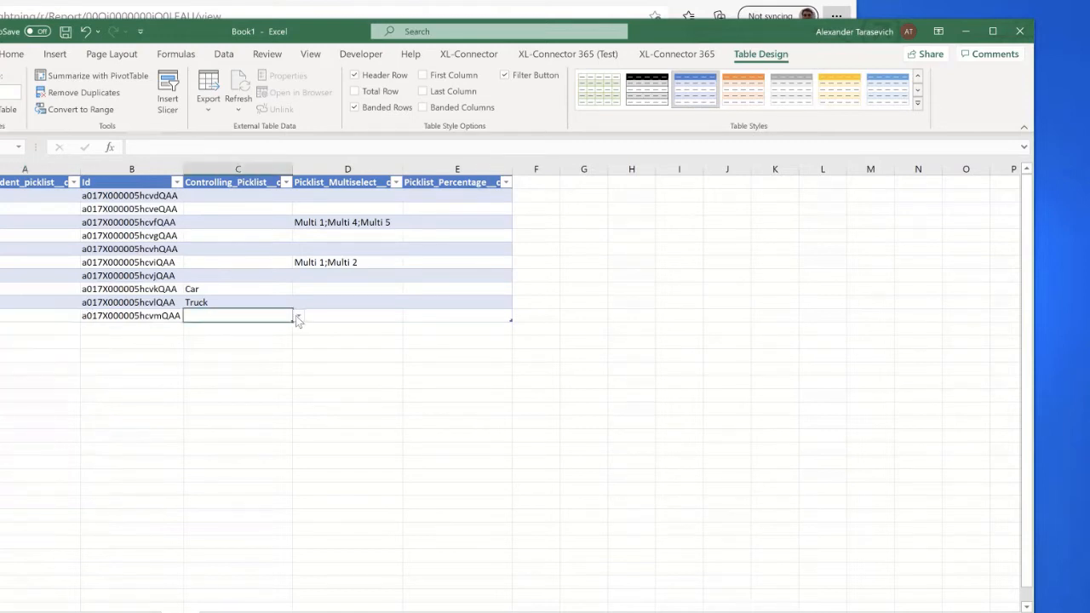
{"action": "left_click", "coordinate": [298, 316]}
{"action": "left_click", "coordinate": [260, 337]}
{"action": "left_click", "coordinate": [54, 314]}
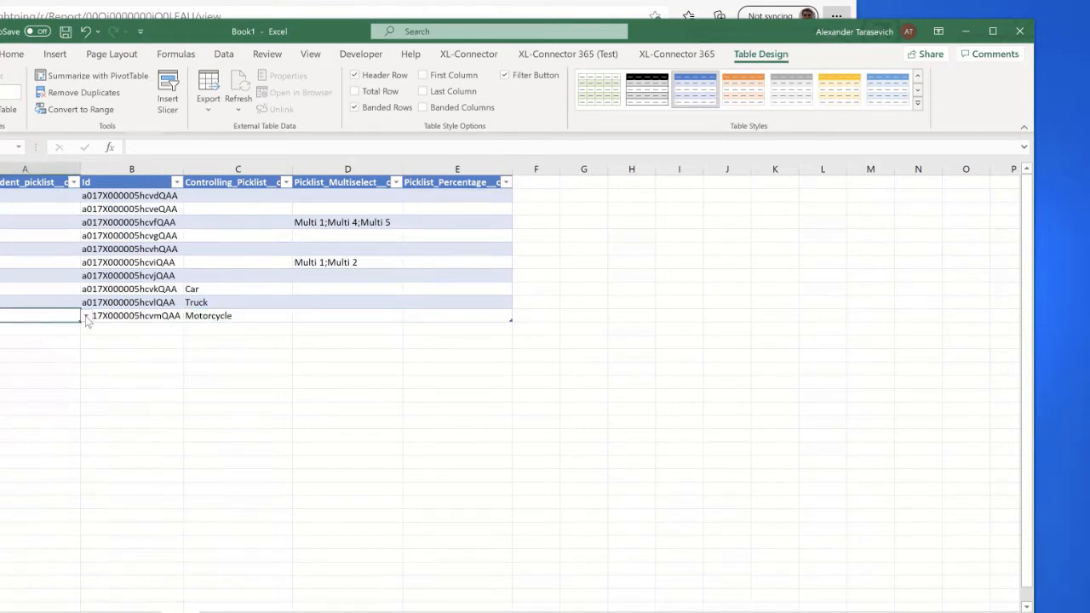
{"action": "left_click", "coordinate": [86, 318]}
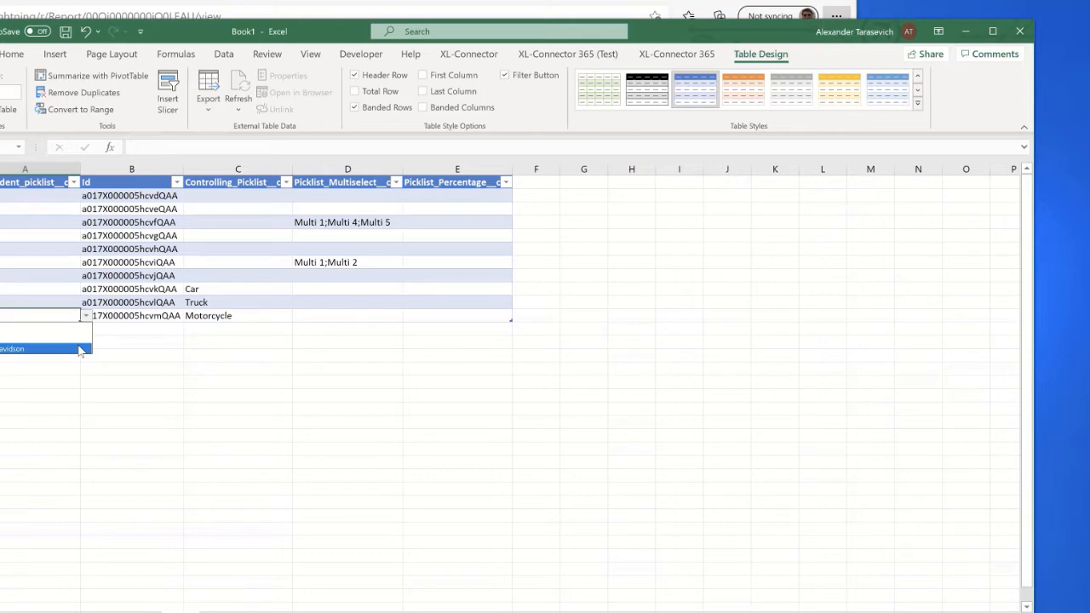
{"action": "left_click", "coordinate": [79, 349]}
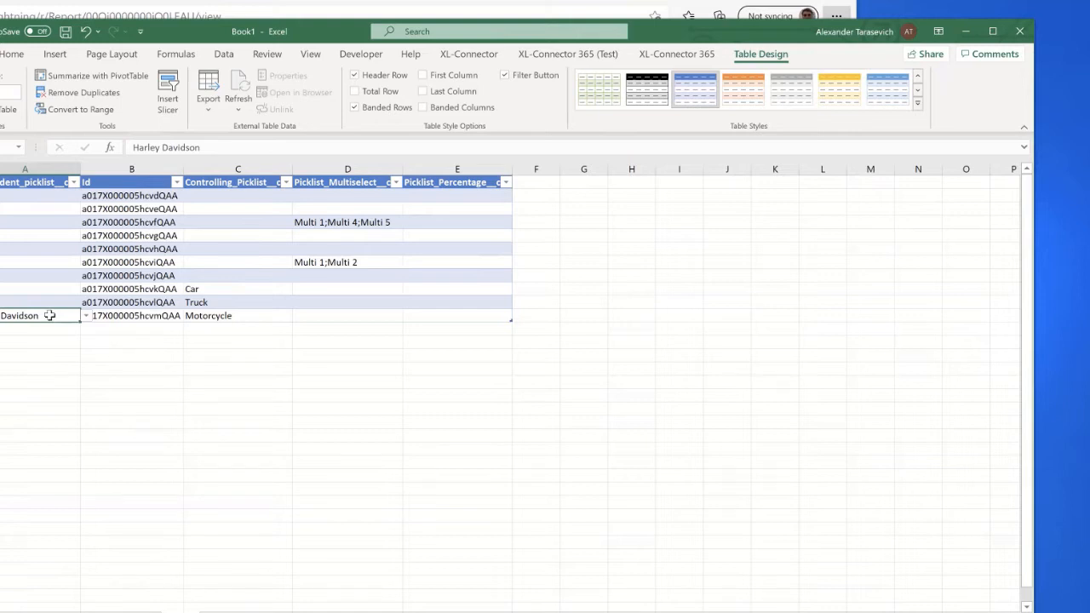
Try to enter the value "hsdfas" in the last record's Dependent_picklist__c
{"action": "type", "text": "hsdfas"}
{"action": "key", "text": "Return"}
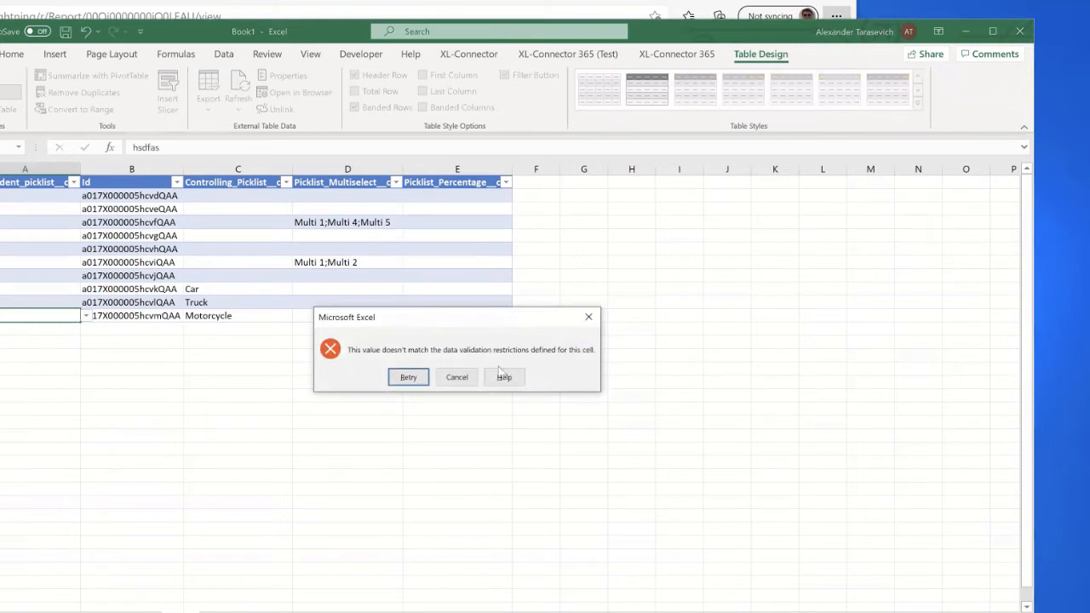
{"action": "left_click", "coordinate": [457, 378]}
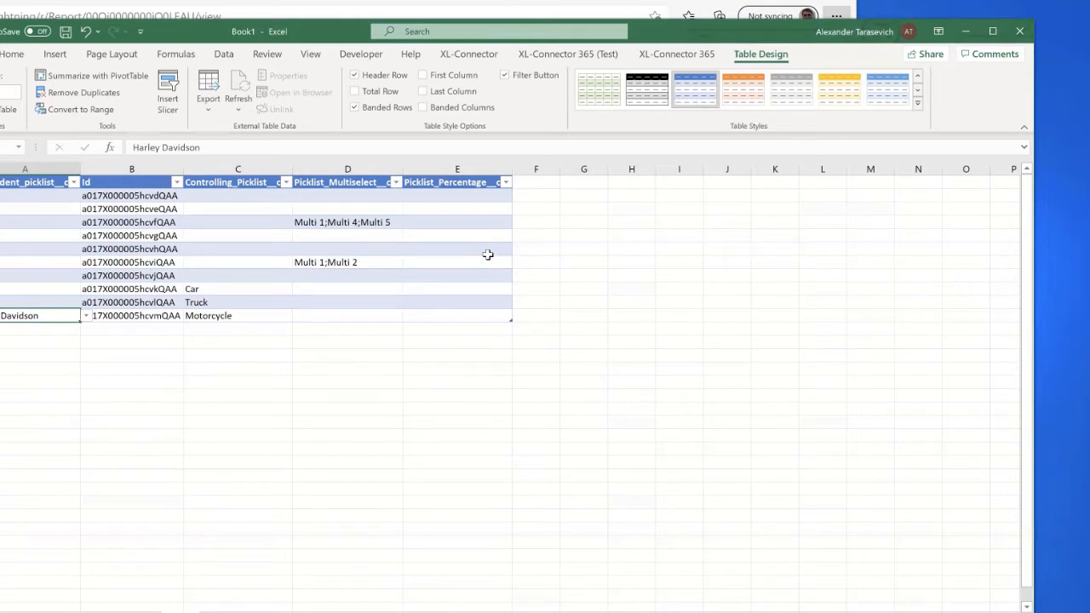
{"action": "left_click", "coordinate": [85, 316]}
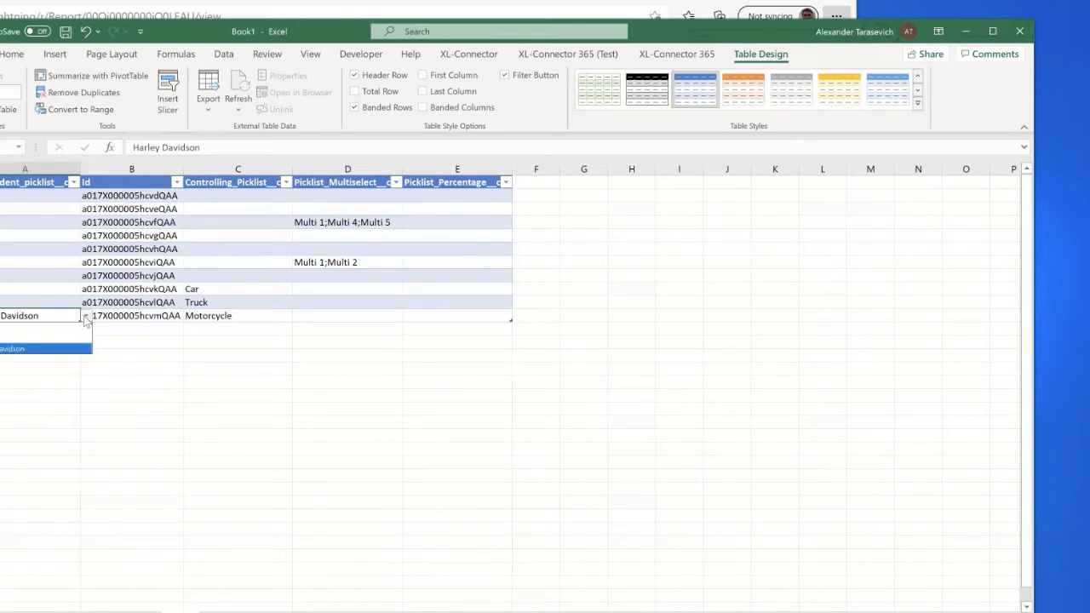
{"action": "left_click", "coordinate": [85, 316]}
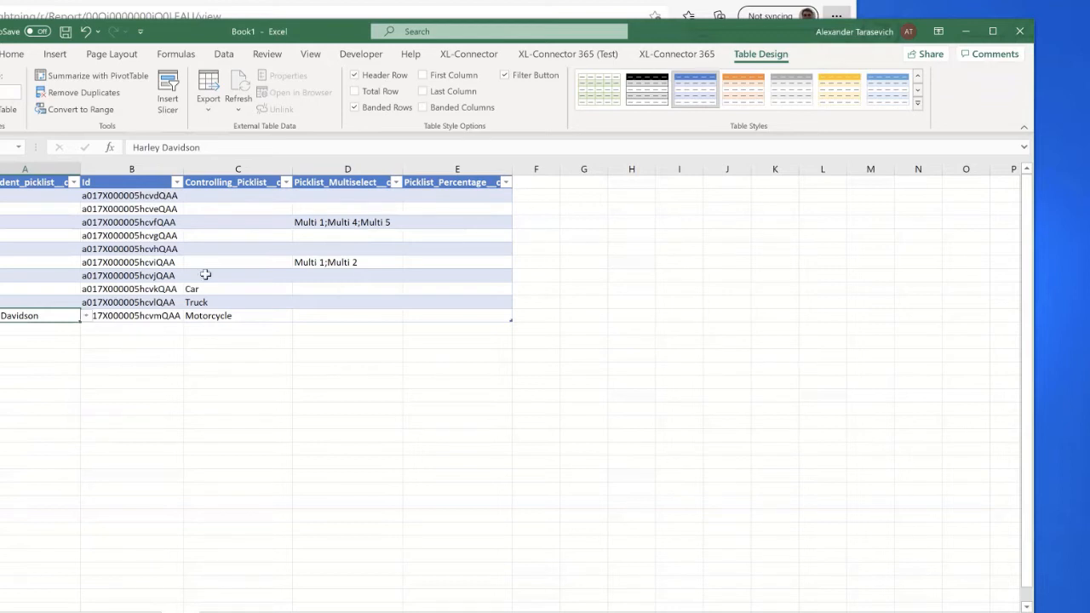
{"action": "left_click", "coordinate": [280, 314]}
{"action": "left_click", "coordinate": [63, 317]}
{"action": "left_click", "coordinate": [224, 54]}
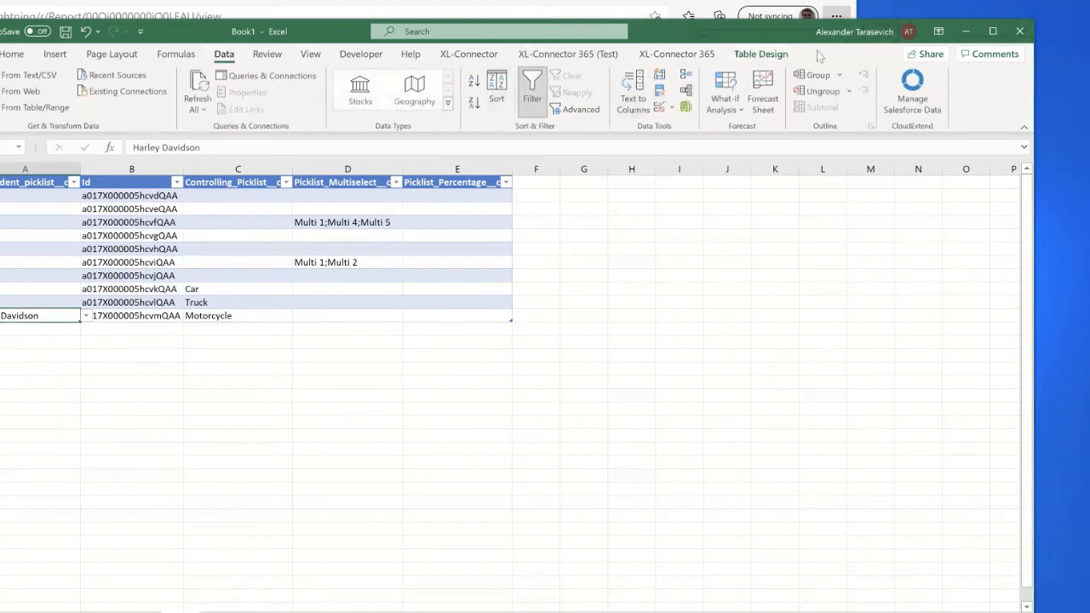
{"action": "left_click", "coordinate": [518, 32]}
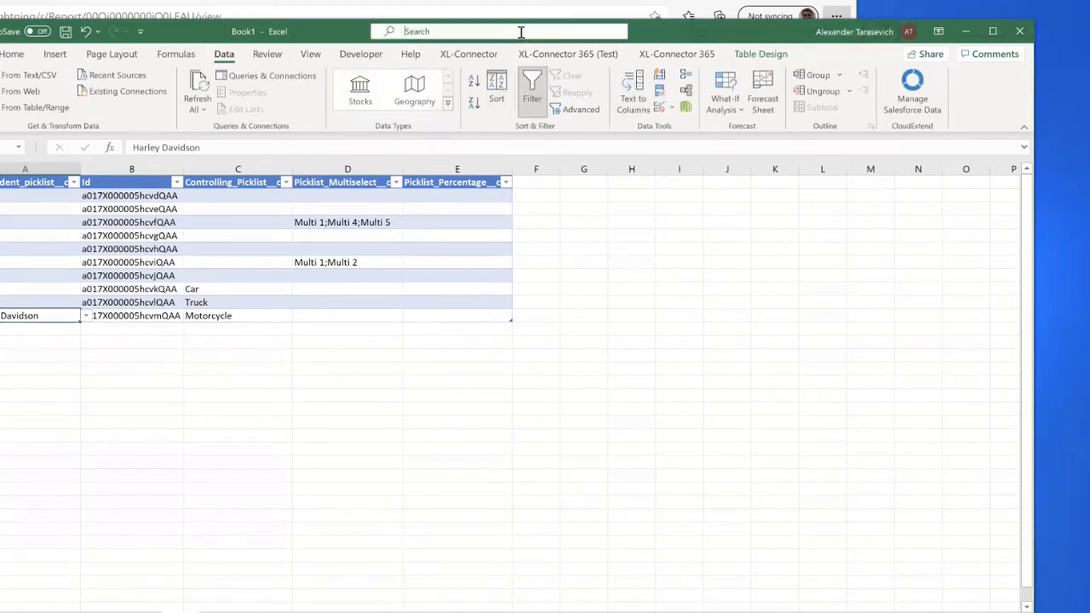
Set the data validation of the last record's Dependent_picklist__c cell to allow any value
{"action": "type", "text": "data"}
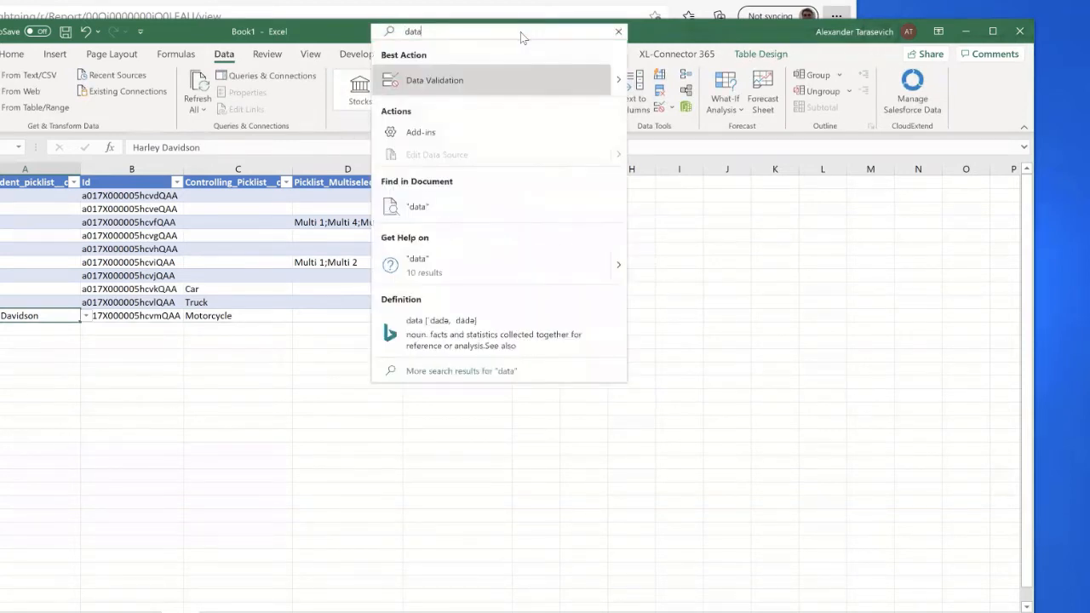
{"action": "left_click", "coordinate": [507, 81]}
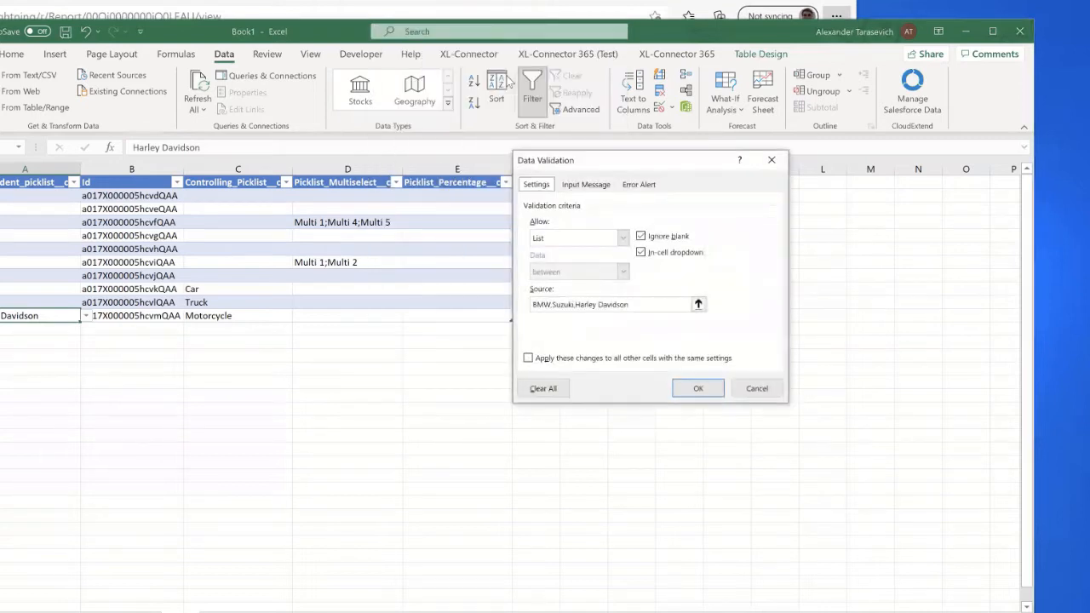
{"action": "left_click", "coordinate": [624, 239]}
{"action": "left_click", "coordinate": [562, 263]}
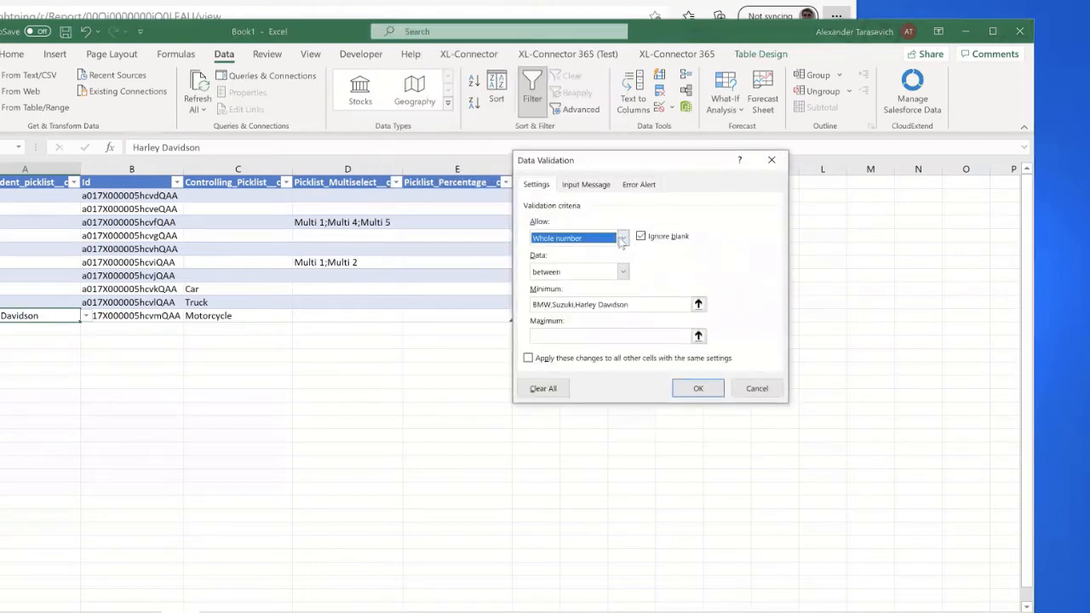
{"action": "left_click", "coordinate": [622, 239]}
{"action": "left_click", "coordinate": [550, 252]}
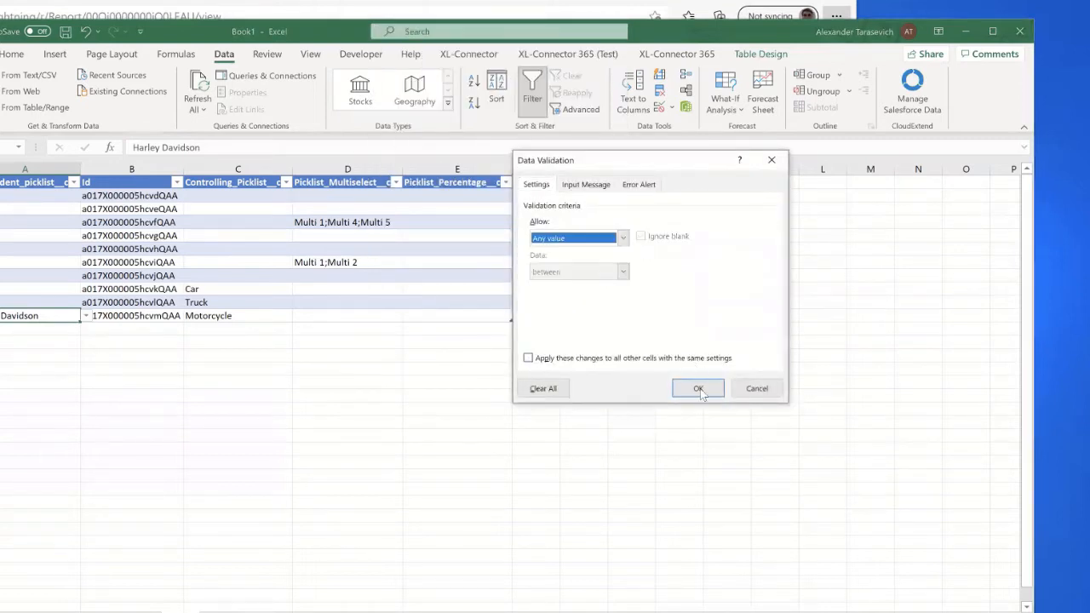
Enter "asdfas" in the last record's Dependent_picklist__c and clear the cell again
{"action": "left_click", "coordinate": [160, 368]}
{"action": "left_click", "coordinate": [43, 316]}
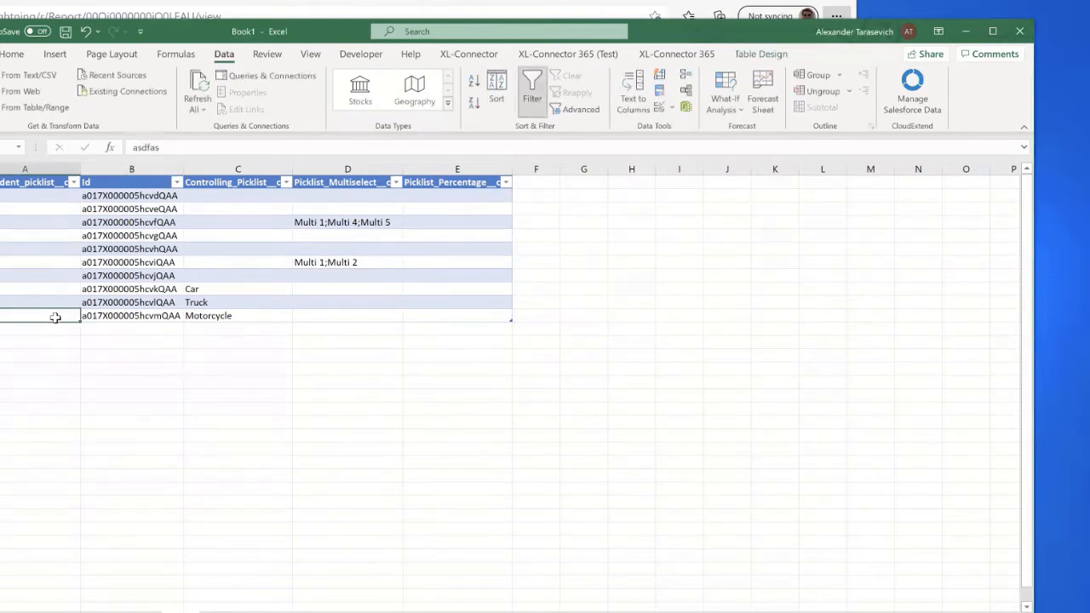
{"action": "key", "text": "Delete"}
Review the XL-Connector data sources attached to the current worksheet and close the list
{"action": "left_click", "coordinate": [469, 54]}
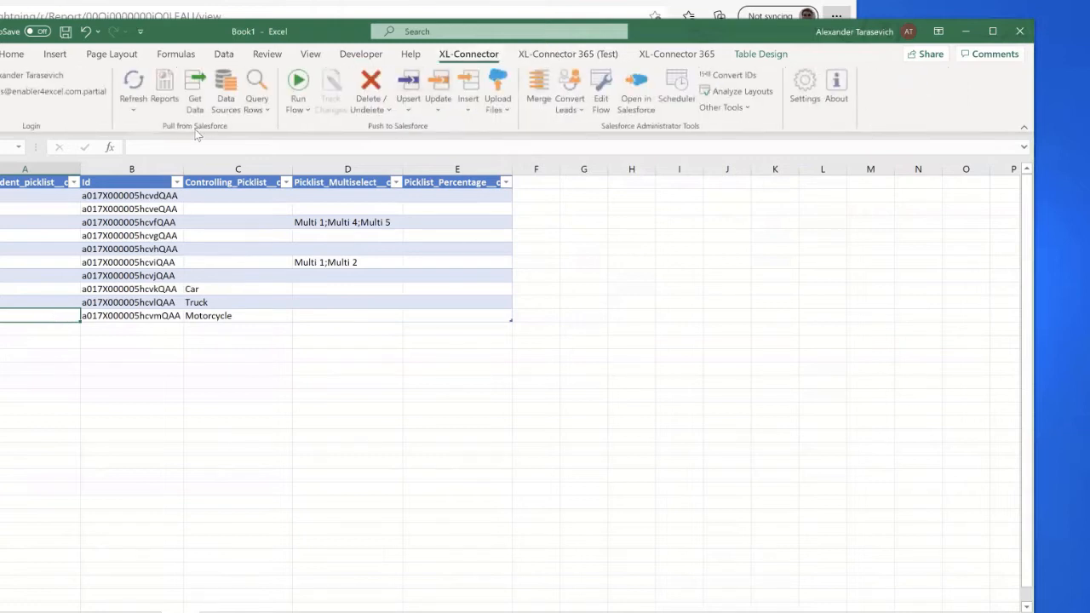
{"action": "left_click", "coordinate": [226, 95]}
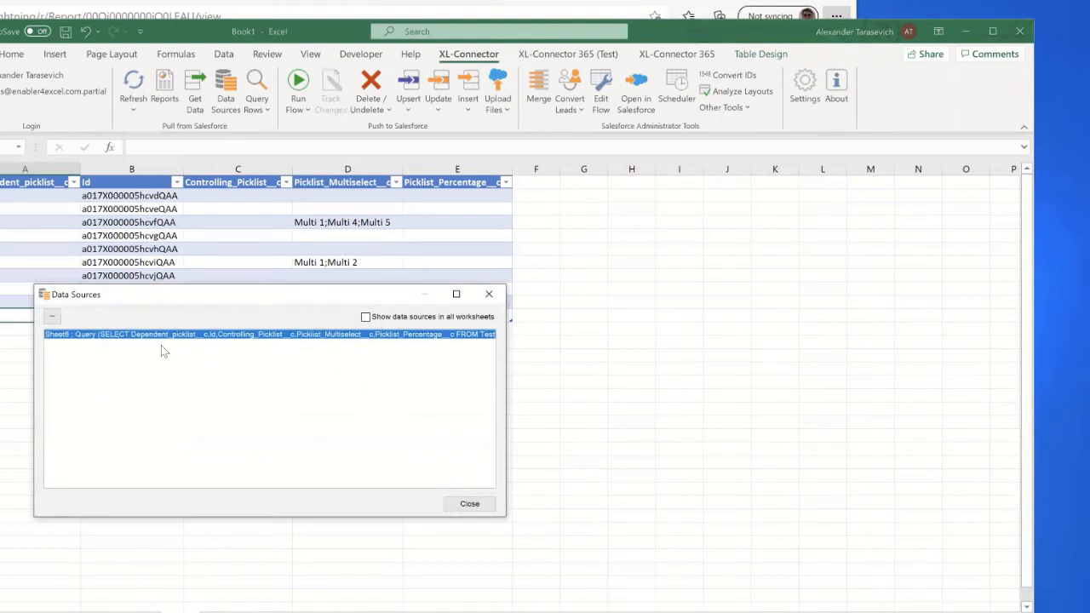
{"action": "left_click", "coordinate": [470, 503]}
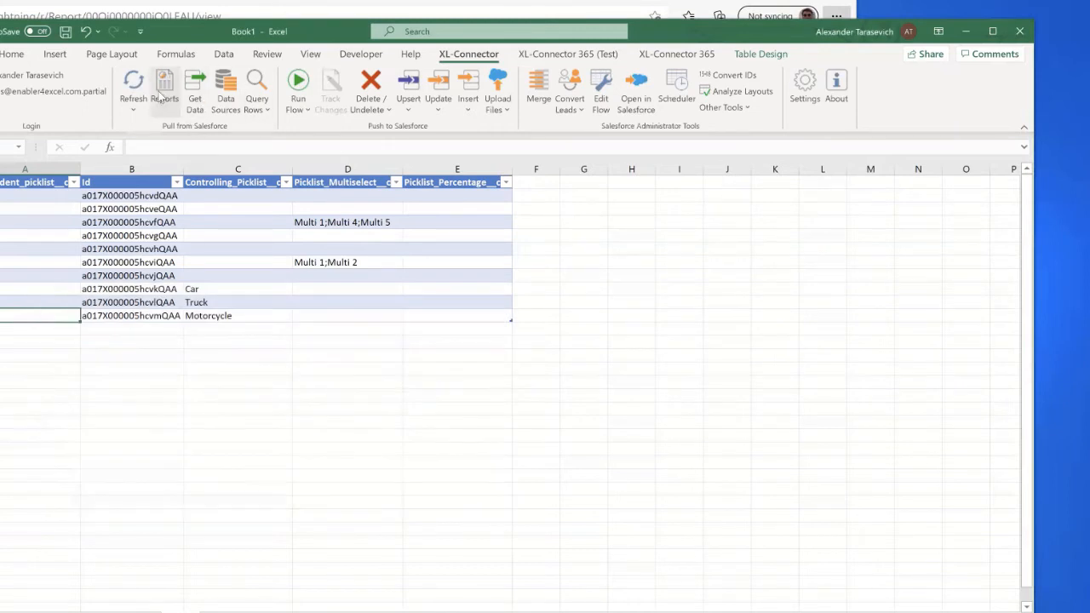
Run the Opportunities report into the current worksheet, with J1 as its start cell
{"action": "left_click", "coordinate": [164, 92]}
{"action": "left_click", "coordinate": [215, 209]}
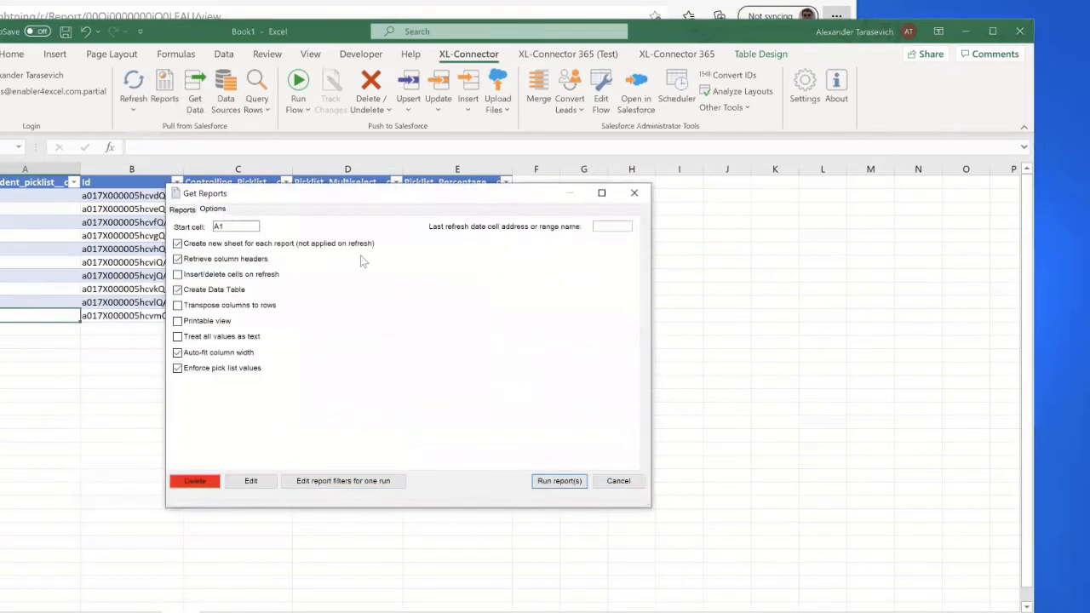
{"action": "left_click_drag", "start_coordinate": [234, 227], "coordinate": [197, 233]}
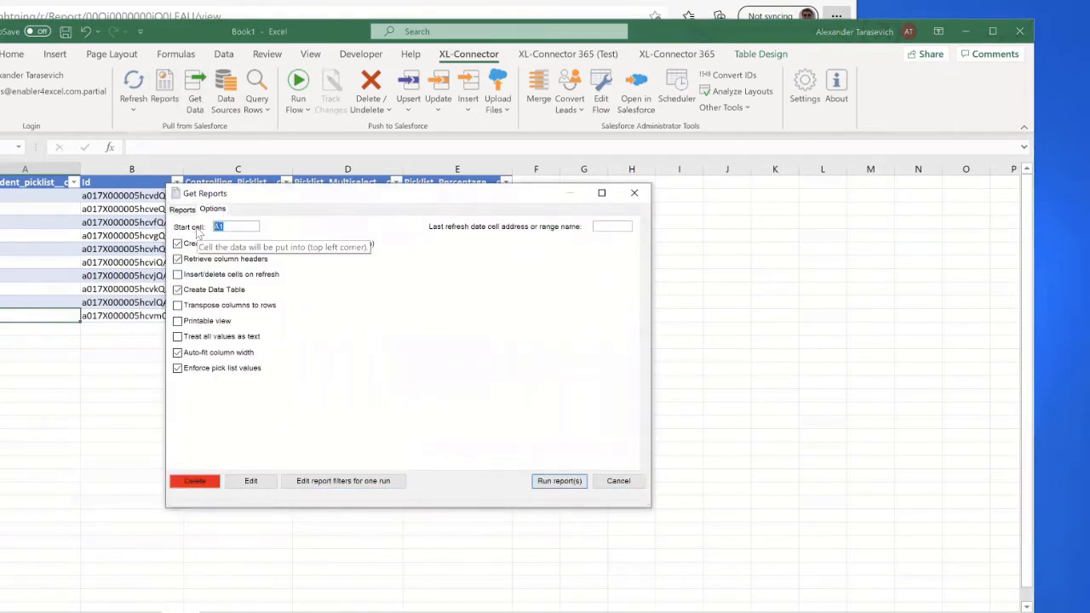
{"action": "type", "text": "J1"}
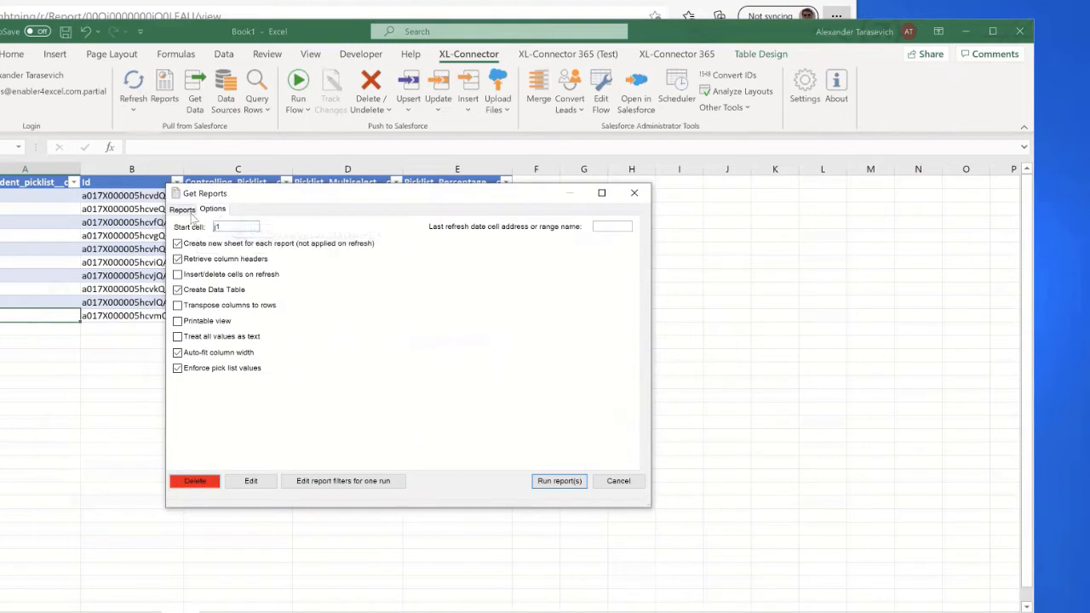
{"action": "left_click", "coordinate": [182, 209]}
{"action": "left_click", "coordinate": [213, 209]}
{"action": "left_click", "coordinate": [183, 209]}
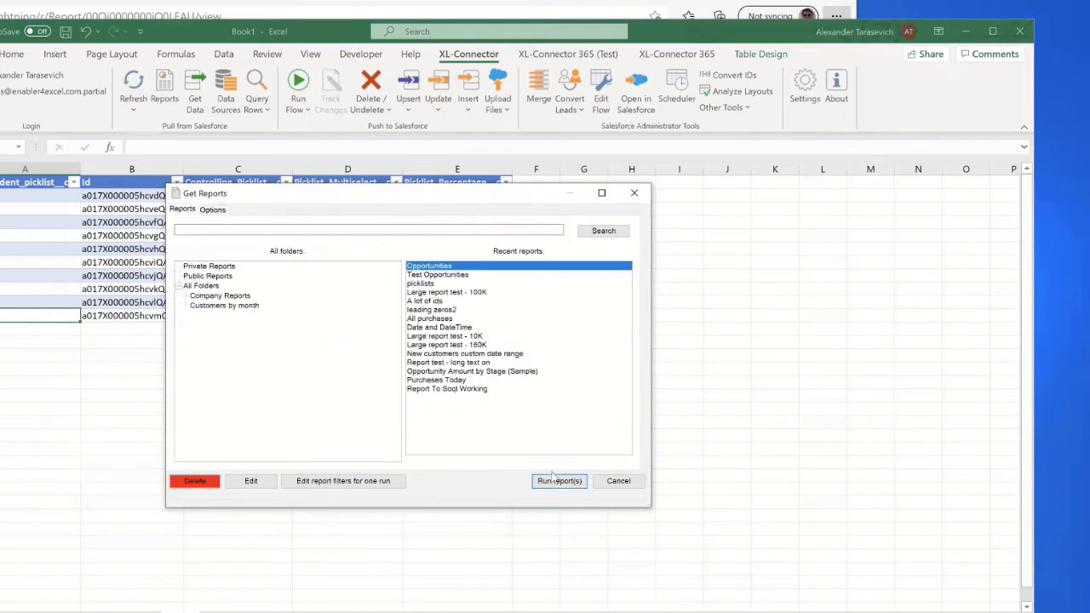
{"action": "left_click", "coordinate": [555, 479]}
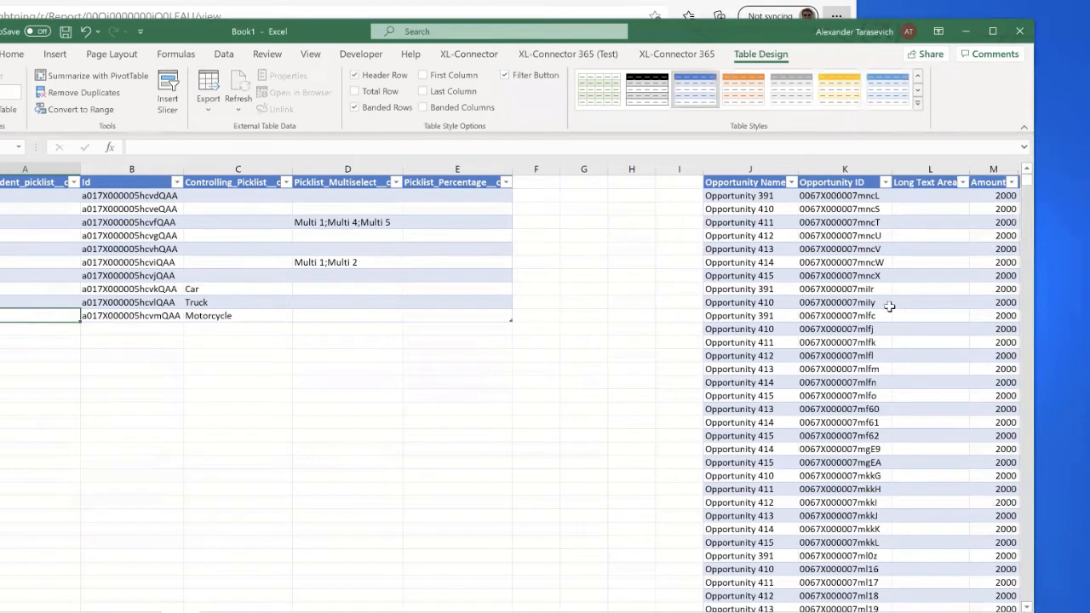
Clear a block of Id and Controlling_Picklist__c cells in the query table and a block of Opportunity Name and Opportunity ID cells in the report table
{"action": "left_click_drag", "start_coordinate": [119, 225], "coordinate": [189, 272]}
{"action": "key", "text": "Delete"}
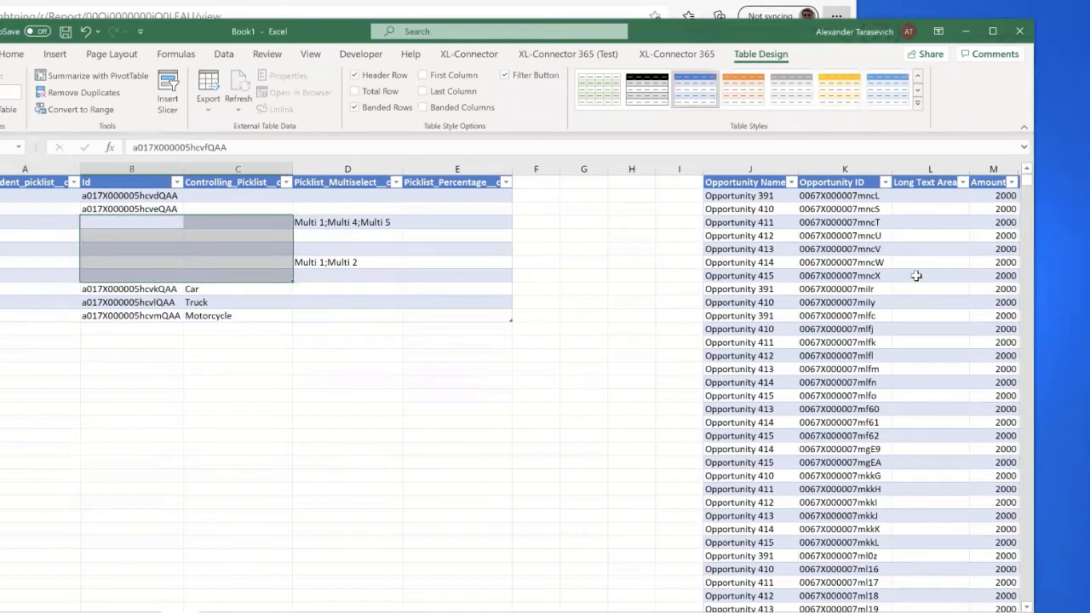
{"action": "left_click_drag", "start_coordinate": [764, 236], "coordinate": [823, 340]}
{"action": "key", "text": "Delete"}
Refresh the worksheet's query and report tables from Salesforce
{"action": "left_click_drag", "start_coordinate": [238, 342], "coordinate": [237, 329]}
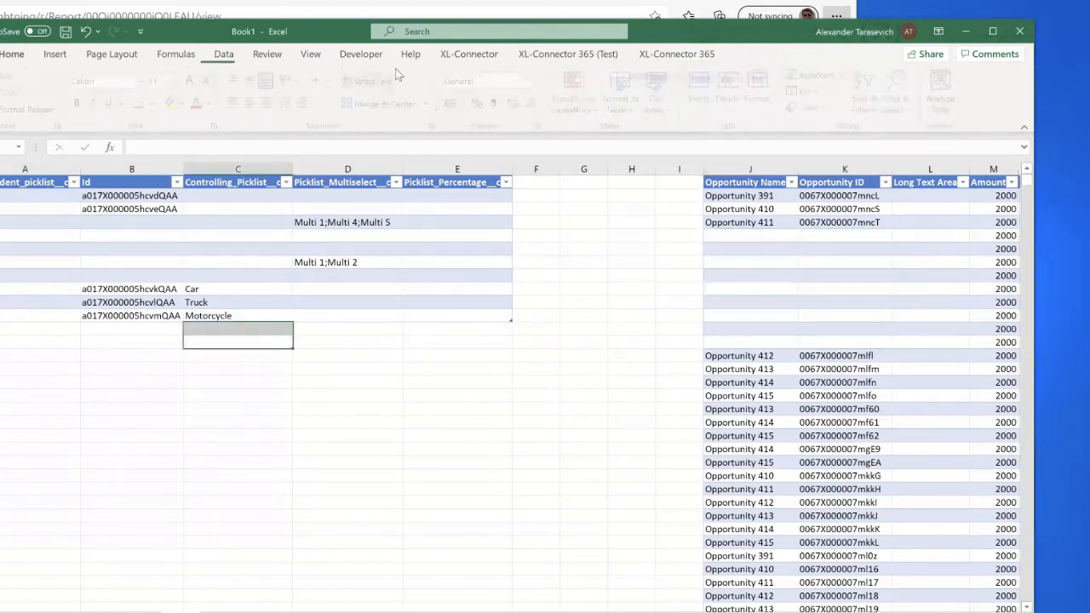
{"action": "left_click", "coordinate": [468, 53]}
{"action": "left_click", "coordinate": [133, 84]}
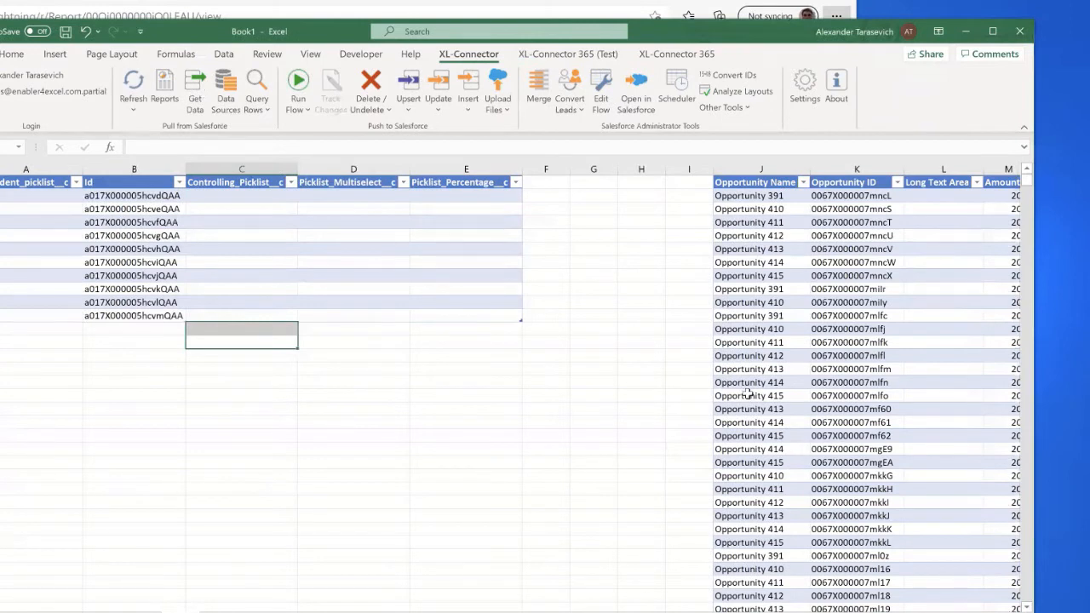
{"action": "left_click", "coordinate": [133, 108]}
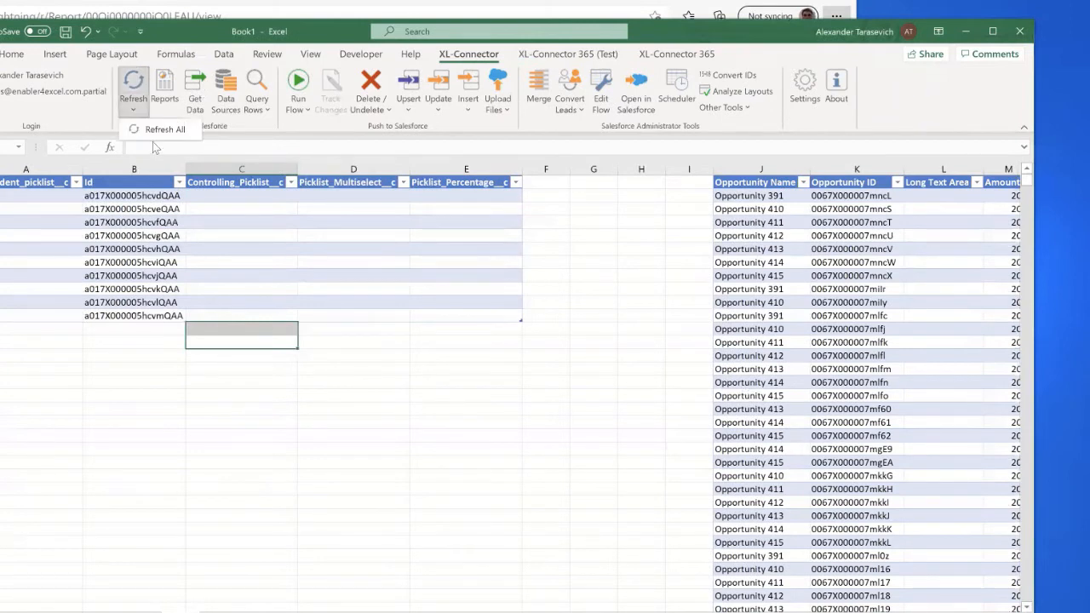
{"action": "left_click", "coordinate": [777, 351]}
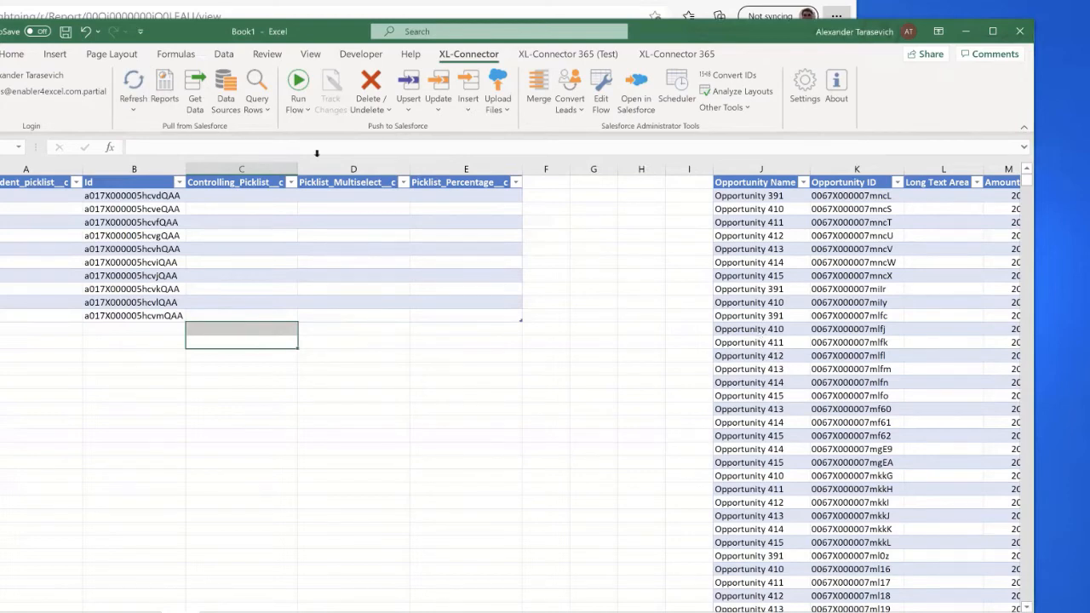
{"action": "left_click", "coordinate": [300, 106]}
{"action": "left_click", "coordinate": [460, 274]}
{"action": "scroll", "coordinate": [411, 249], "scroll_direction": "right", "scroll_amount": 2}
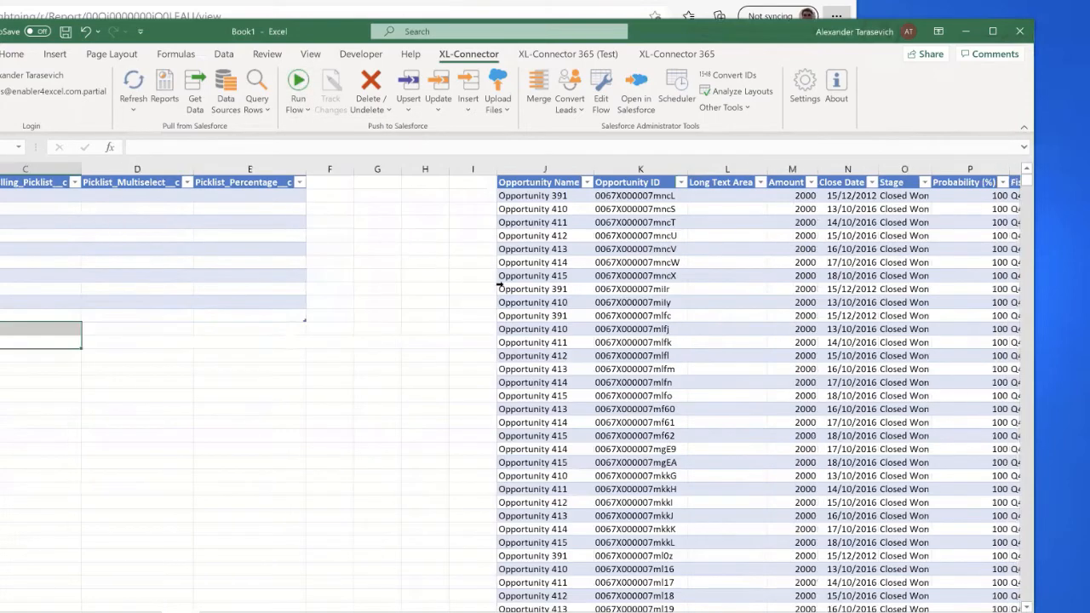
{"action": "scroll", "coordinate": [305, 218], "scroll_direction": "left", "scroll_amount": 2}
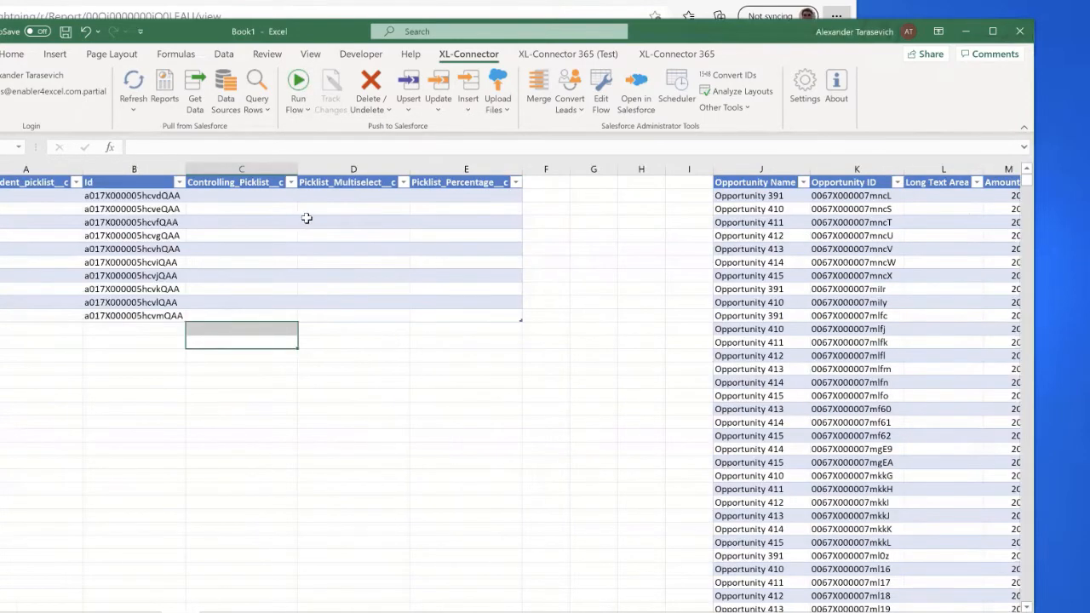
Inspect the worksheet's data sources by opening its query and its Opportunities report for editing, closing both without saving
{"action": "left_click", "coordinate": [226, 94]}
{"action": "left_click", "coordinate": [133, 343]}
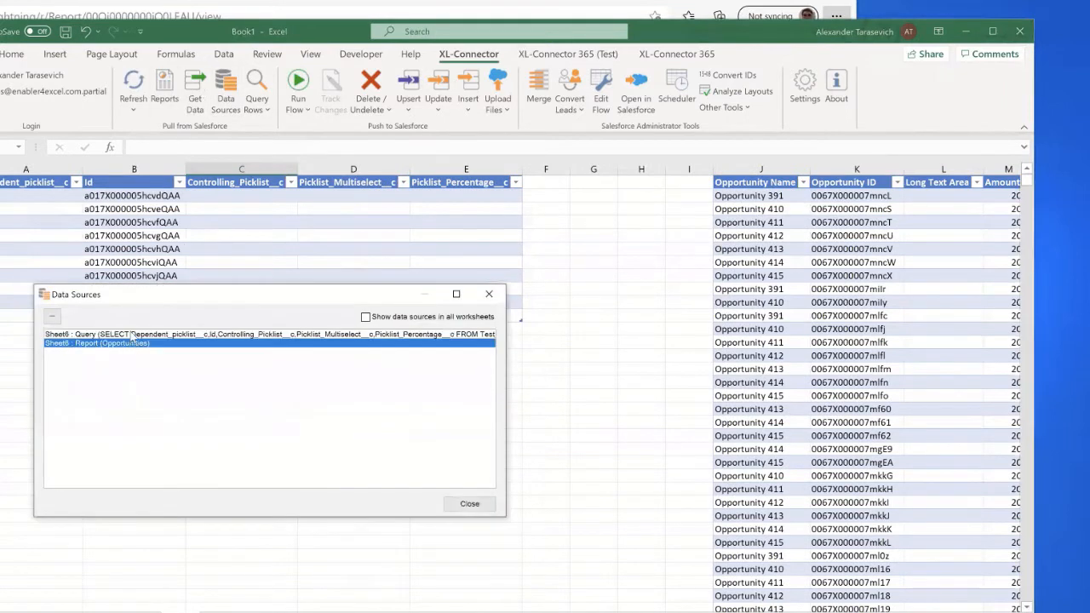
{"action": "left_click", "coordinate": [122, 335]}
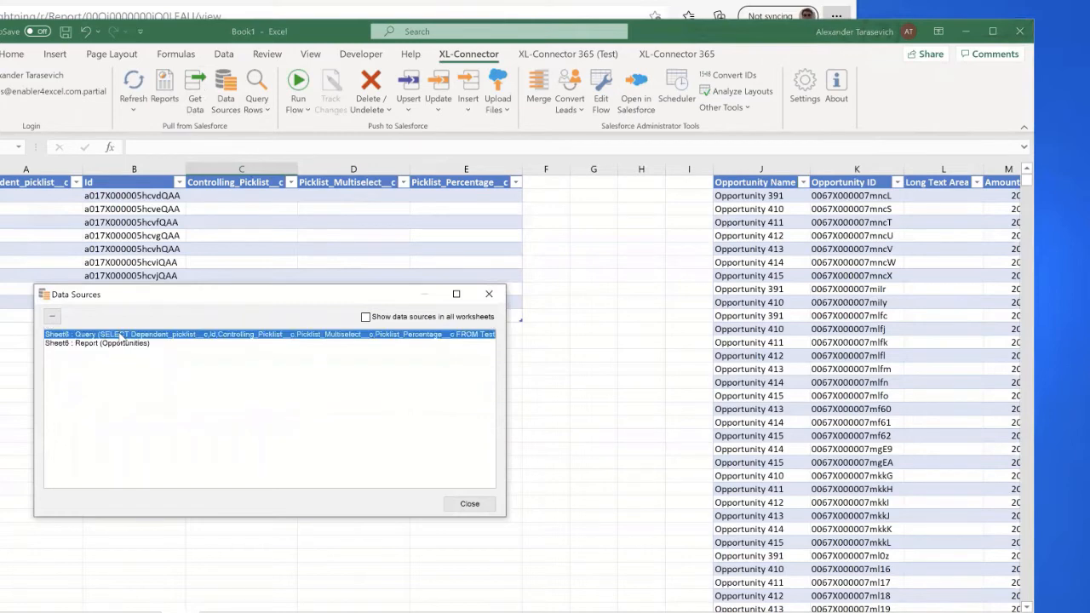
{"action": "double_click", "coordinate": [213, 337]}
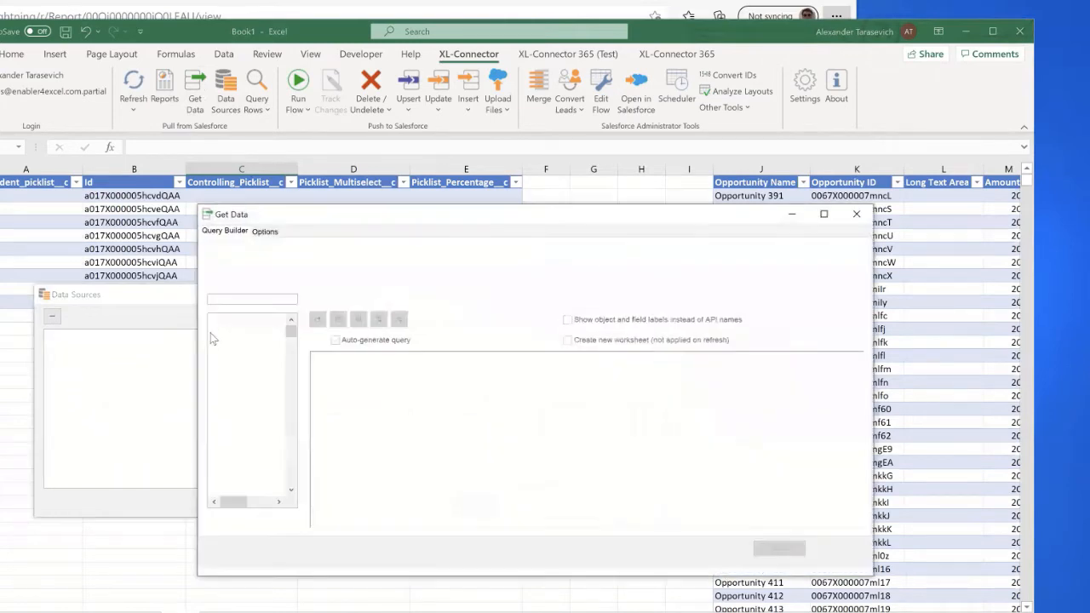
{"action": "left_click", "coordinate": [856, 214]}
{"action": "double_click", "coordinate": [399, 343]}
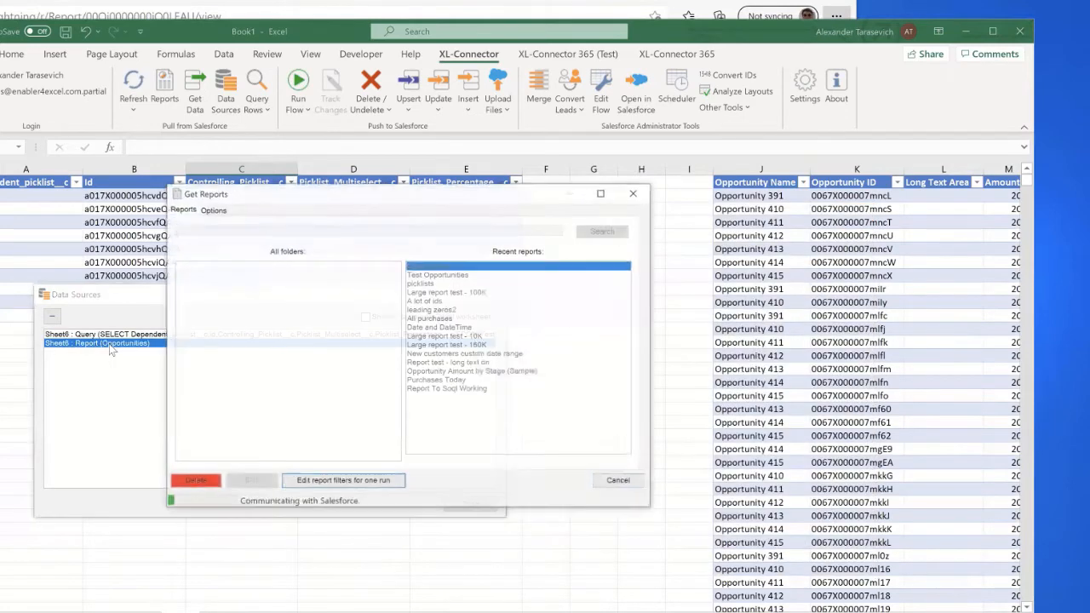
{"action": "left_click", "coordinate": [618, 481]}
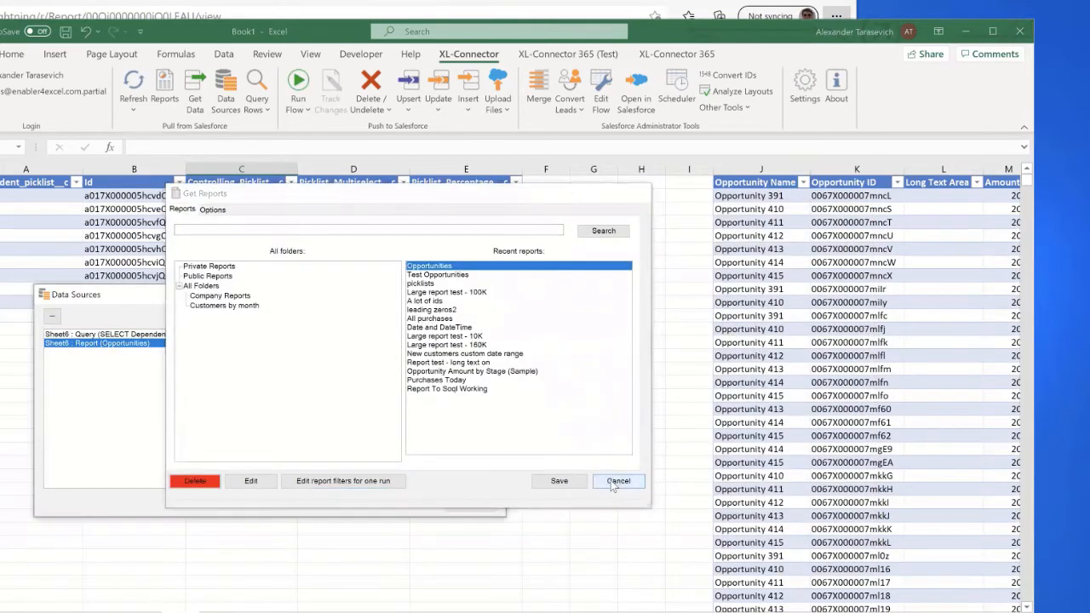
List the data sources in all worksheets, return to the current worksheet's list and close it
{"action": "left_click", "coordinate": [417, 318]}
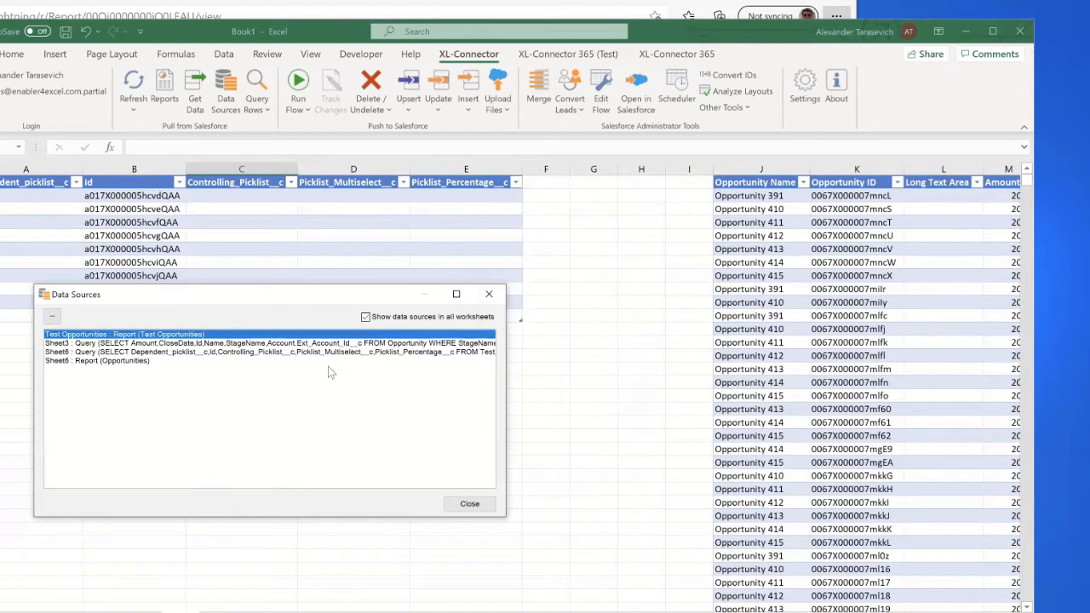
{"action": "left_click", "coordinate": [366, 317]}
{"action": "left_click", "coordinate": [475, 504]}
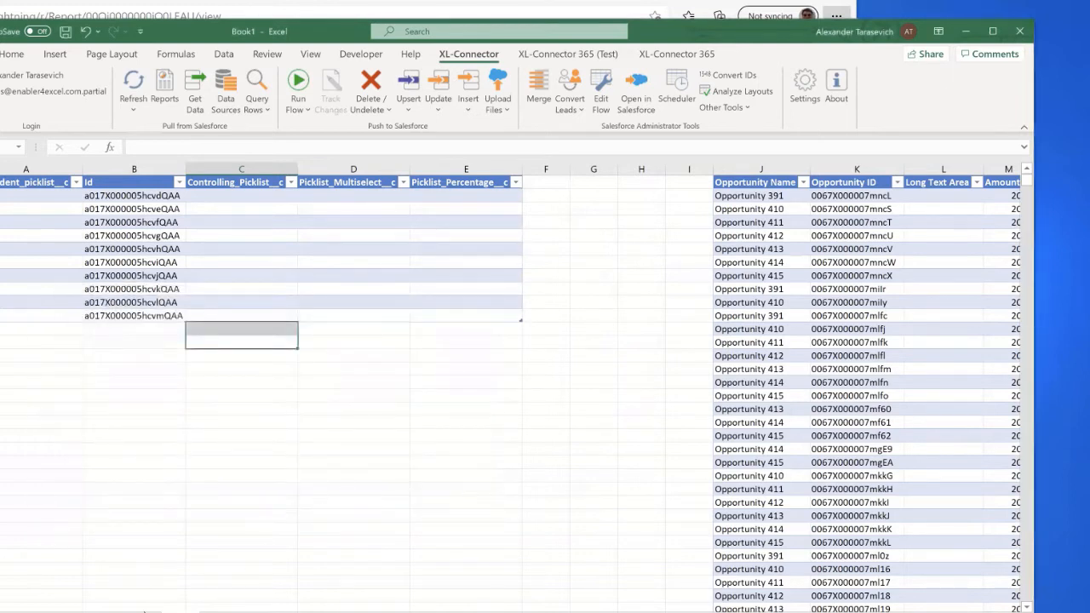
Switch to Sheet3 with the stage-filtered opportunity query
{"action": "left_click", "coordinate": [144, 612]}
{"action": "left_click", "coordinate": [103, 612]}
{"action": "left_click", "coordinate": [142, 612]}
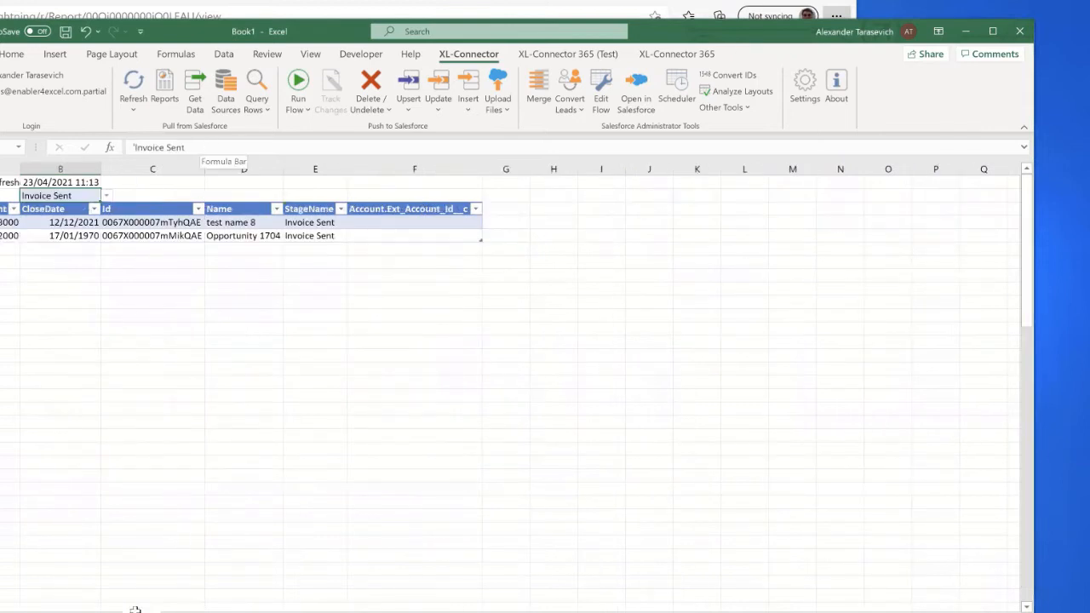
Try to refresh Sheet3 with the Stage in B2 set to Closed Won
{"action": "left_click", "coordinate": [105, 196]}
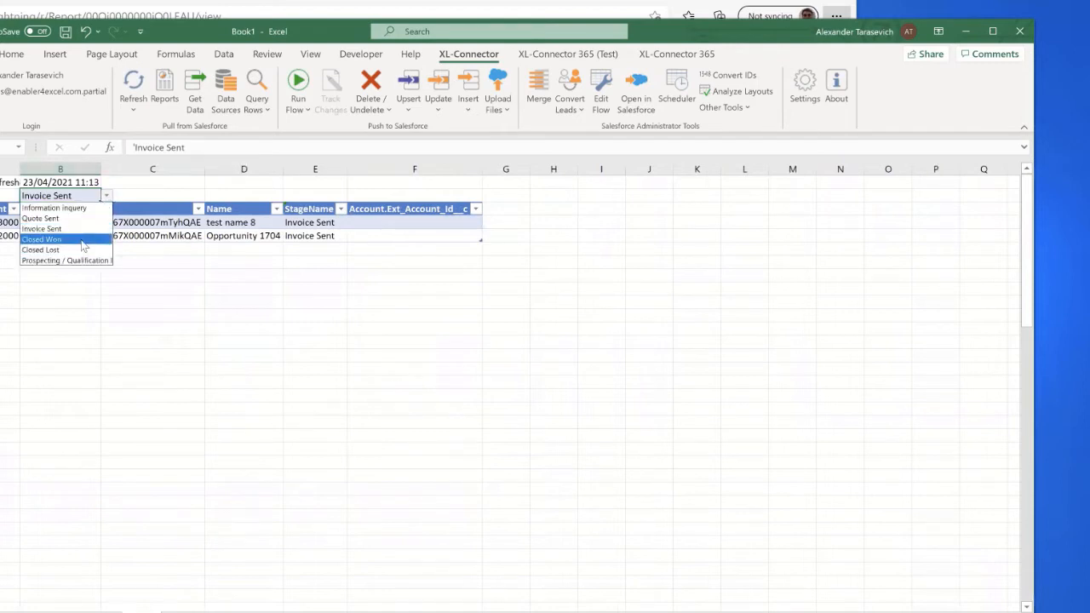
{"action": "left_click", "coordinate": [80, 242]}
{"action": "left_click", "coordinate": [133, 82]}
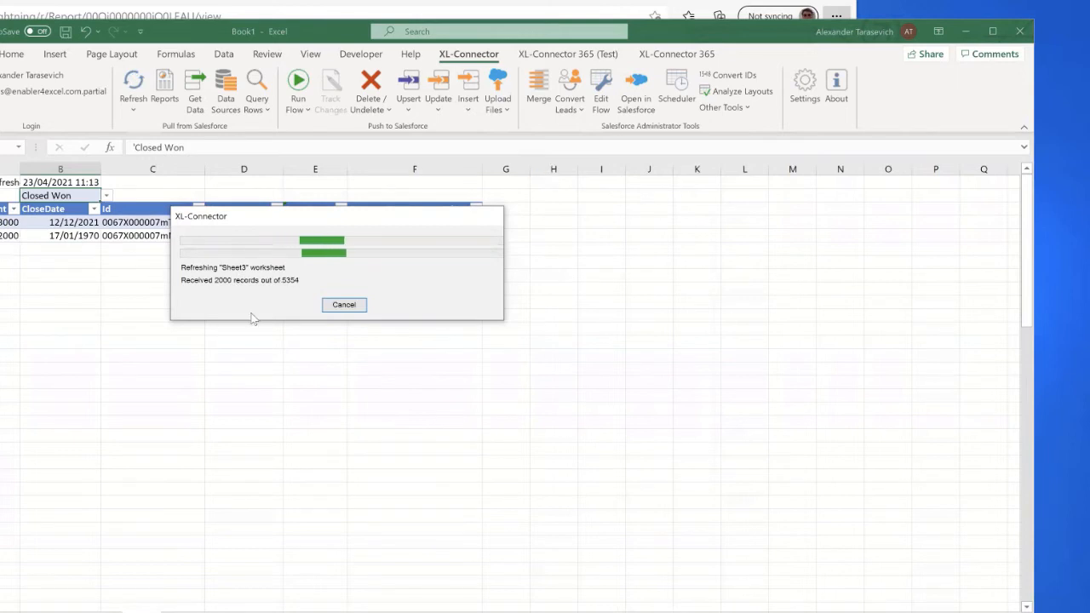
{"action": "left_click", "coordinate": [340, 303]}
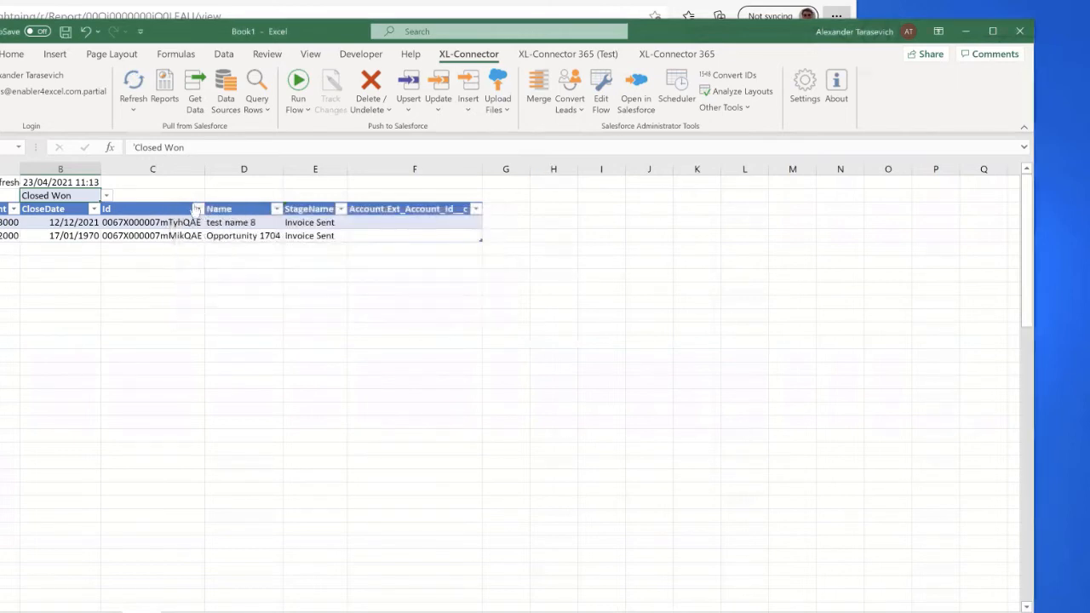
Set the Stage in B2 to Closed Lost and refresh the Sheet3 query
{"action": "left_click", "coordinate": [106, 195]}
{"action": "left_click", "coordinate": [72, 249]}
{"action": "left_click", "coordinate": [134, 83]}
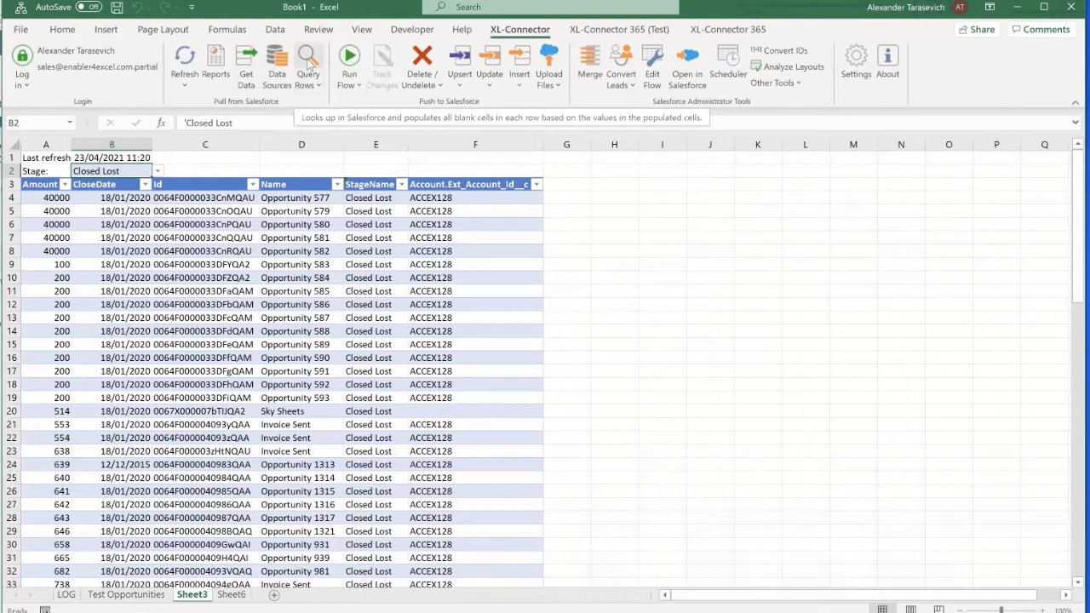
Clear Amount, CloseDate, Name, StageName and Account.Ext_Account_Id__c in rows 4 to 8, keeping only the Ids
{"action": "left_click", "coordinate": [140, 250]}
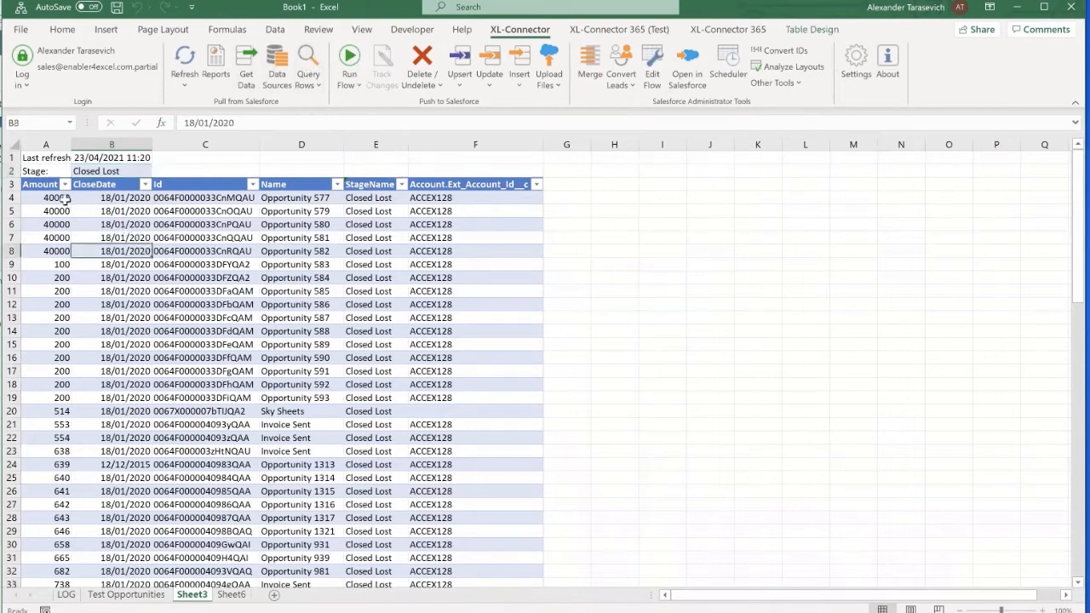
{"action": "left_click_drag", "start_coordinate": [61, 199], "coordinate": [123, 250]}
{"action": "left_click_drag", "start_coordinate": [264, 198], "coordinate": [478, 250]}
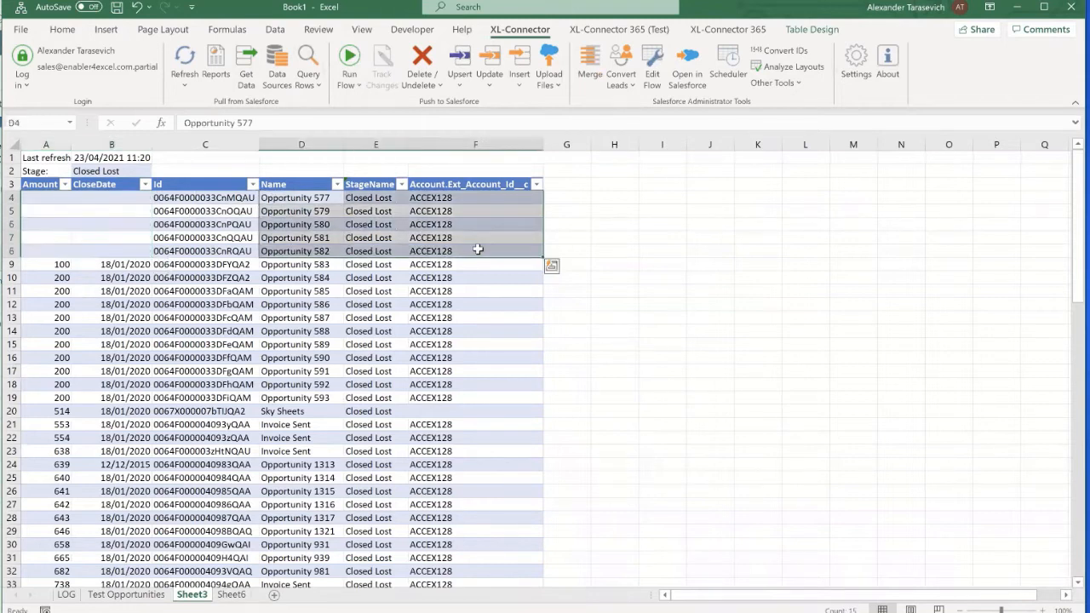
{"action": "key", "text": "Delete"}
{"action": "left_click", "coordinate": [220, 210]}
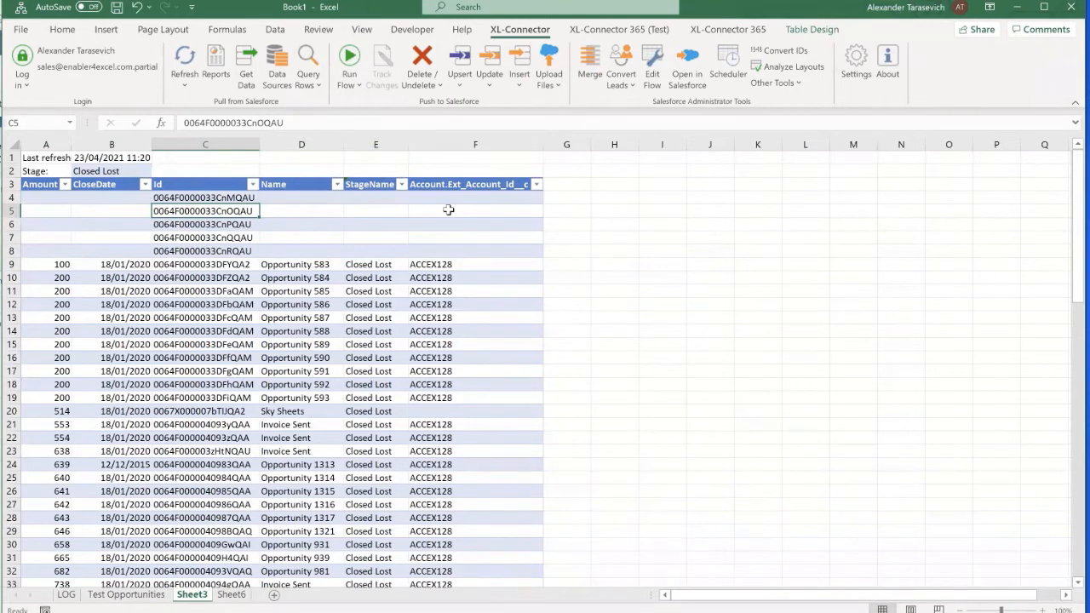
Clear the Name in row 19 and the StageName and CloseDate in row 13
{"action": "left_click_drag", "start_coordinate": [61, 198], "coordinate": [60, 251]}
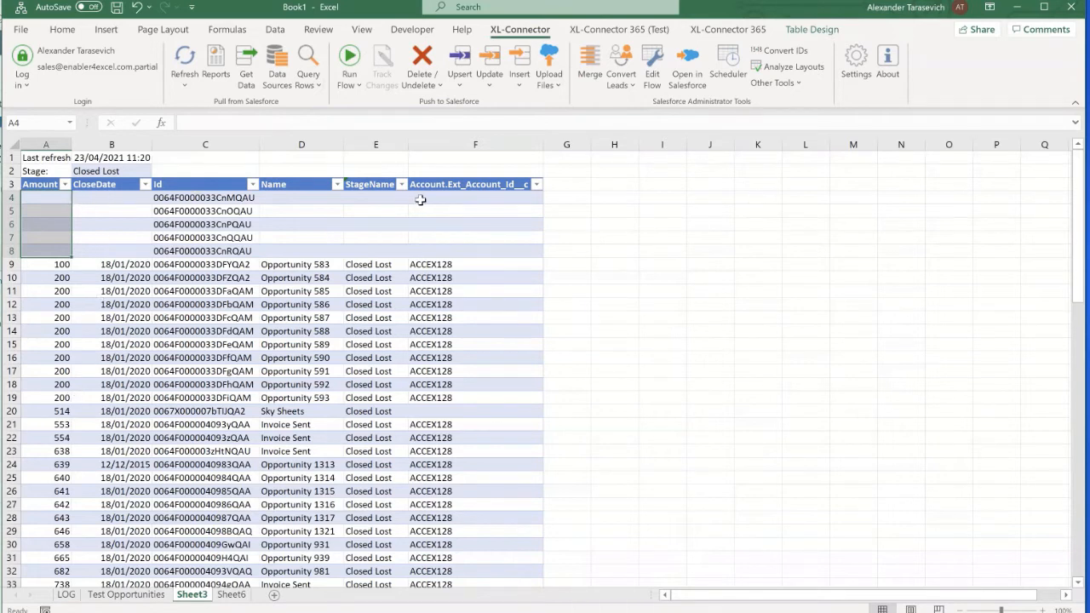
{"action": "left_click", "coordinate": [285, 394]}
{"action": "key", "text": "Delete"}
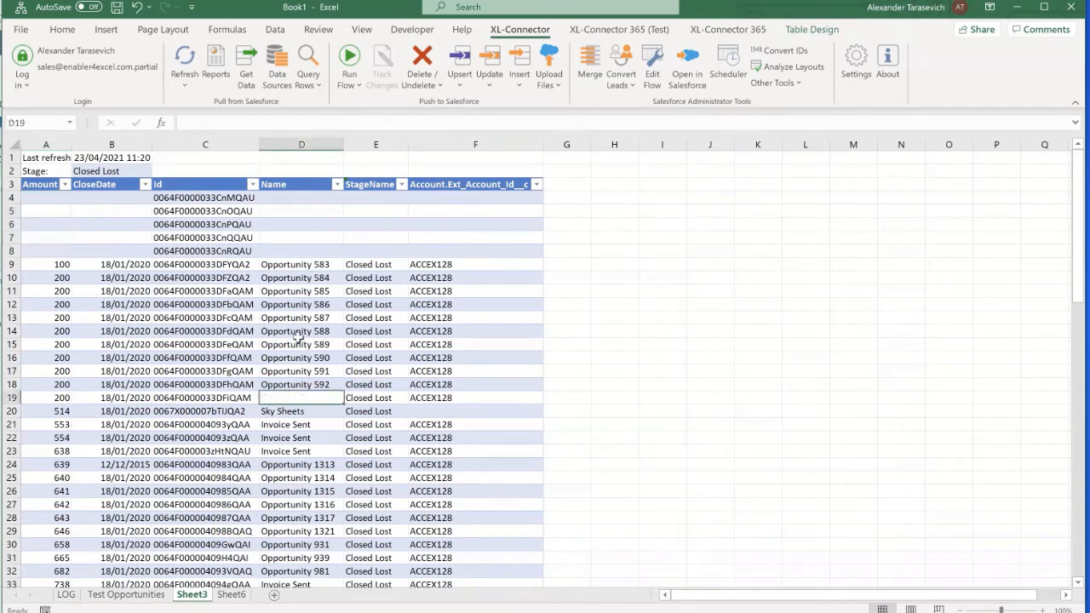
{"action": "left_click", "coordinate": [371, 315]}
{"action": "key", "text": "Delete"}
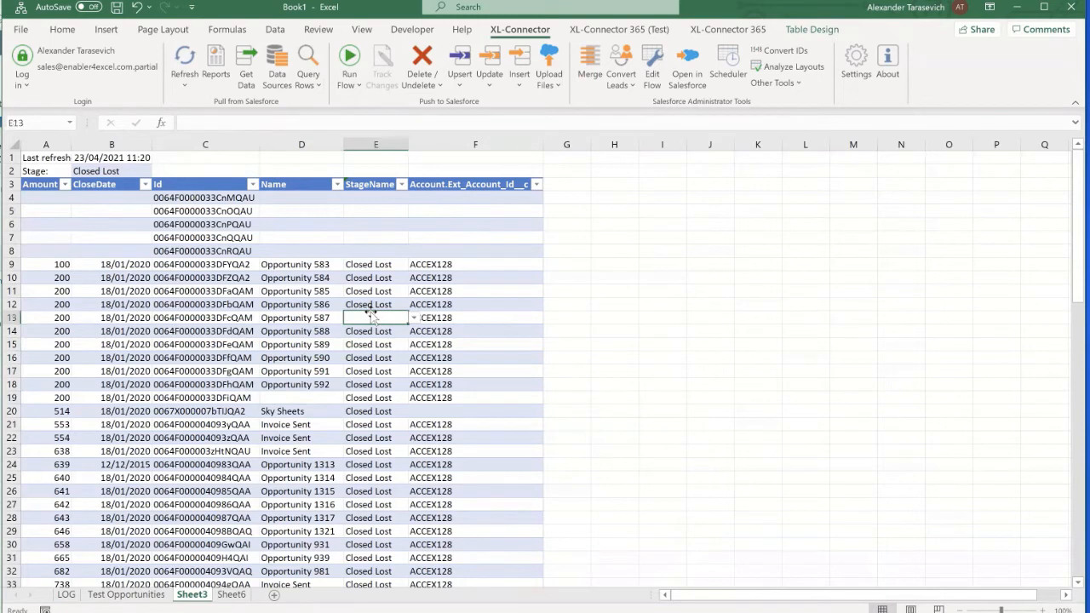
{"action": "left_click", "coordinate": [136, 304], "text": "shift"}
{"action": "left_click", "coordinate": [136, 304]}
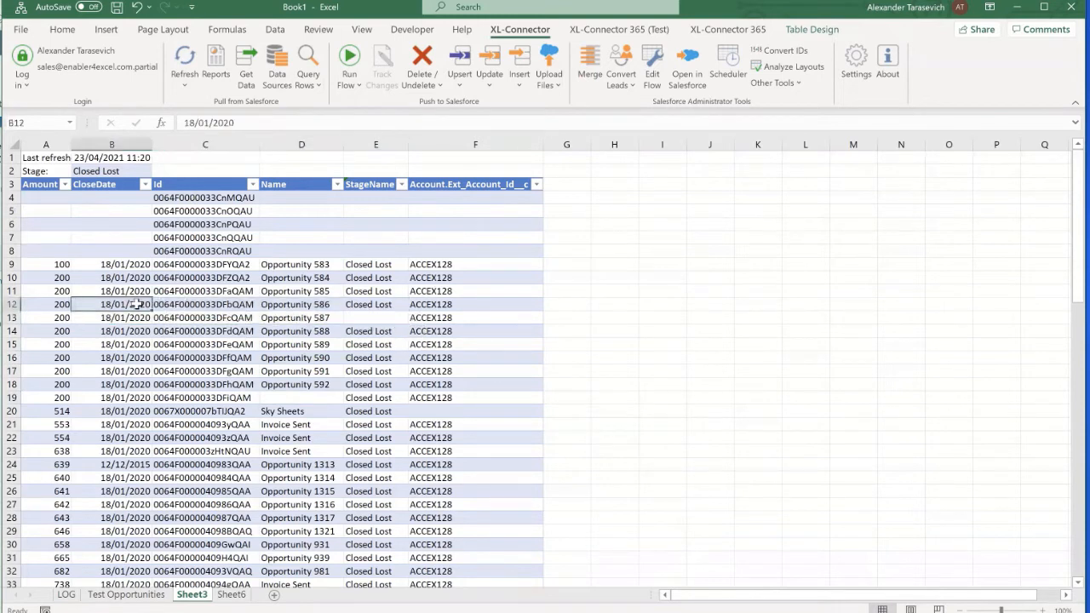
{"action": "key", "text": "Down"}
{"action": "key", "text": "Delete"}
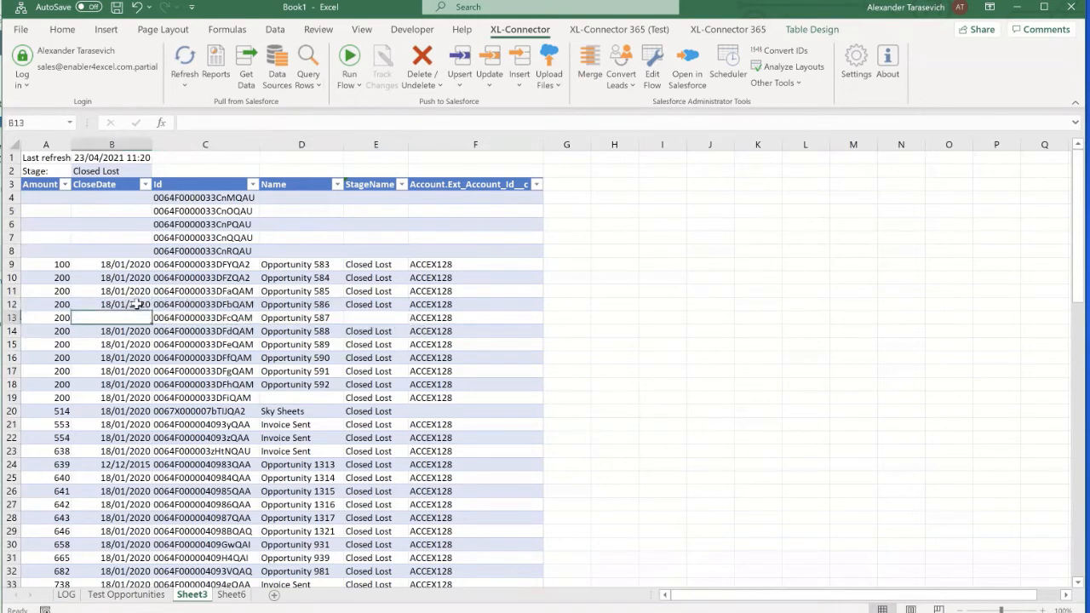
{"action": "left_click", "coordinate": [383, 316]}
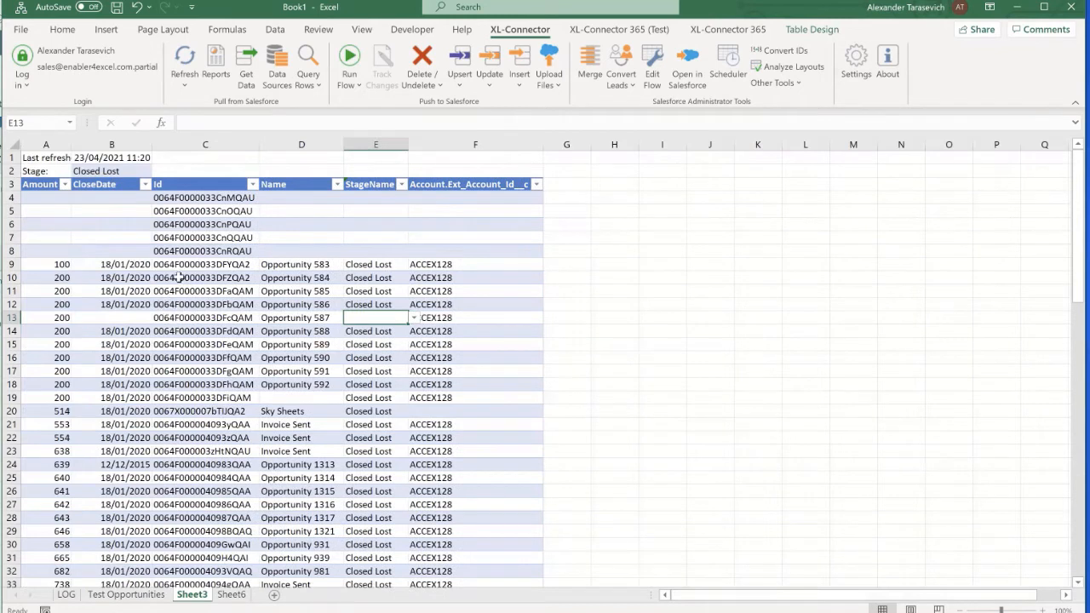
Clear the CloseDate and Id values in rows 9 to 12, keeping the other fields for matching
{"action": "left_click_drag", "start_coordinate": [108, 264], "coordinate": [202, 311]}
{"action": "key", "text": "Delete"}
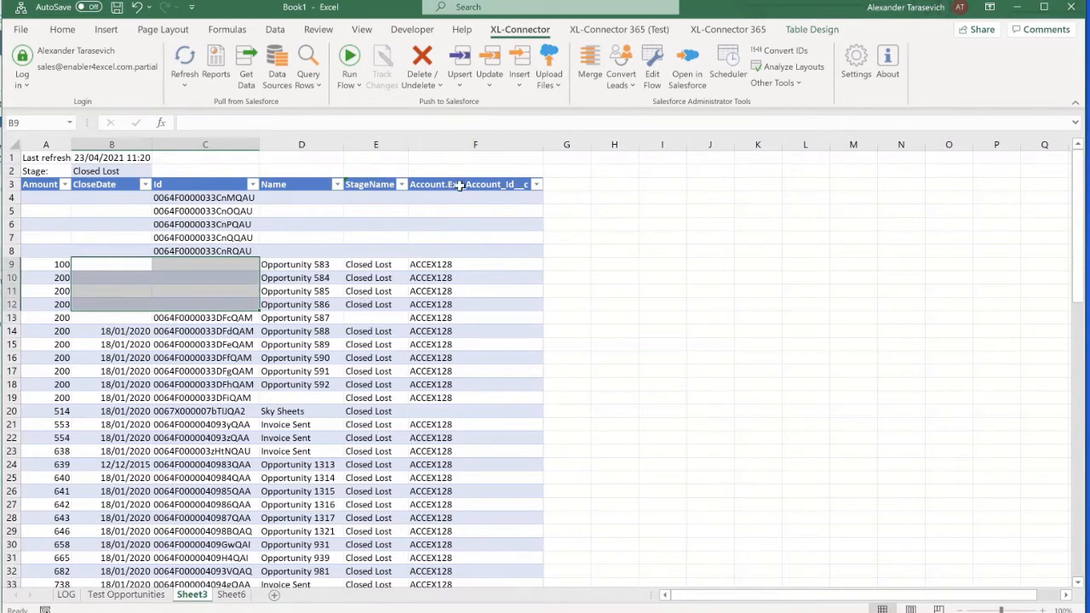
{"action": "left_click", "coordinate": [32, 266]}
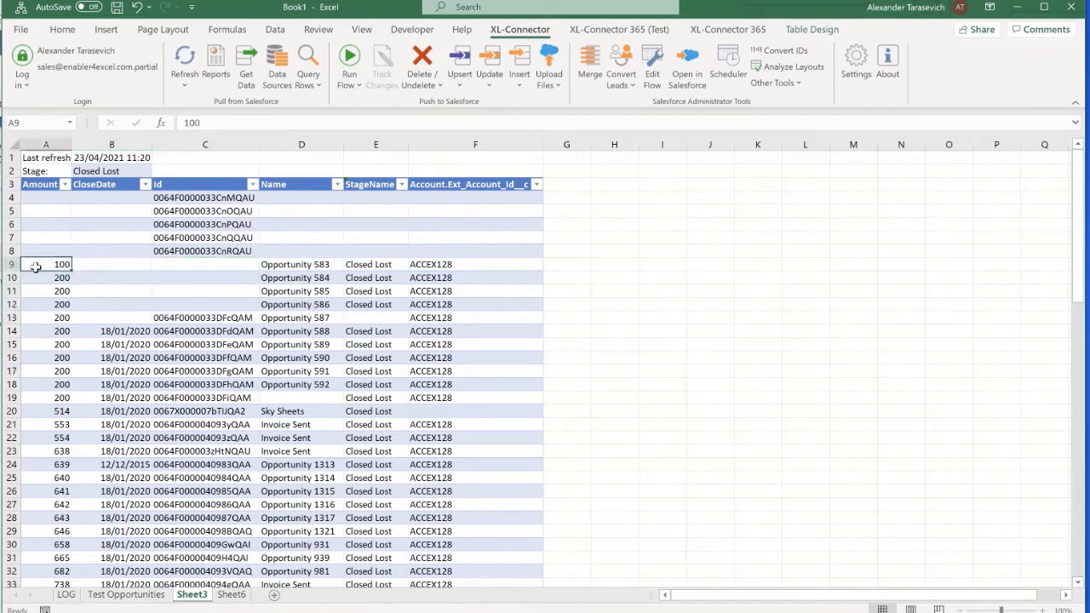
{"action": "left_click", "coordinate": [287, 264]}
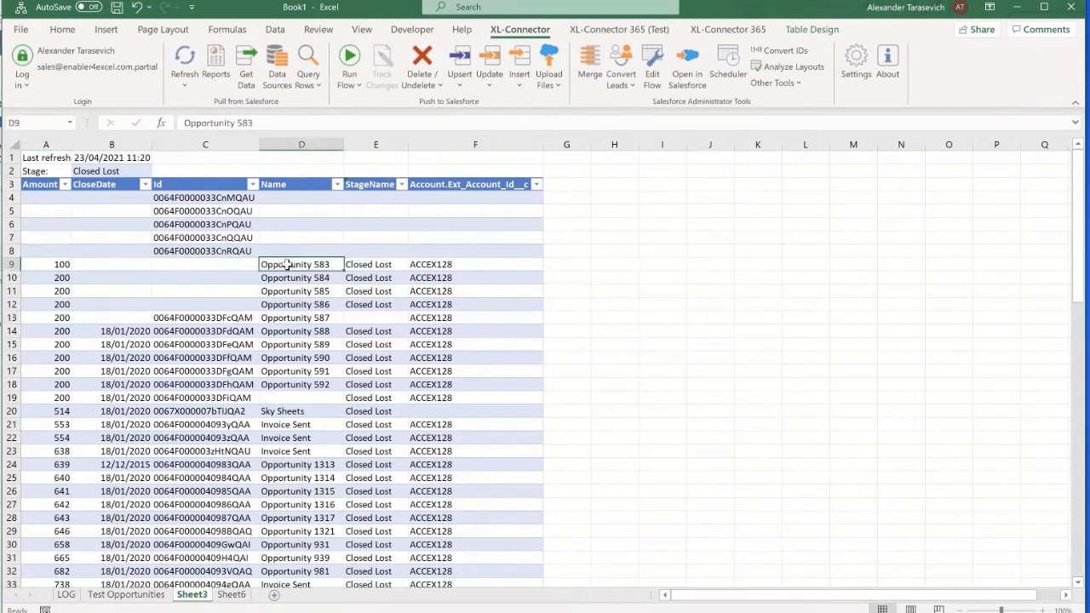
{"action": "left_click", "coordinate": [376, 265]}
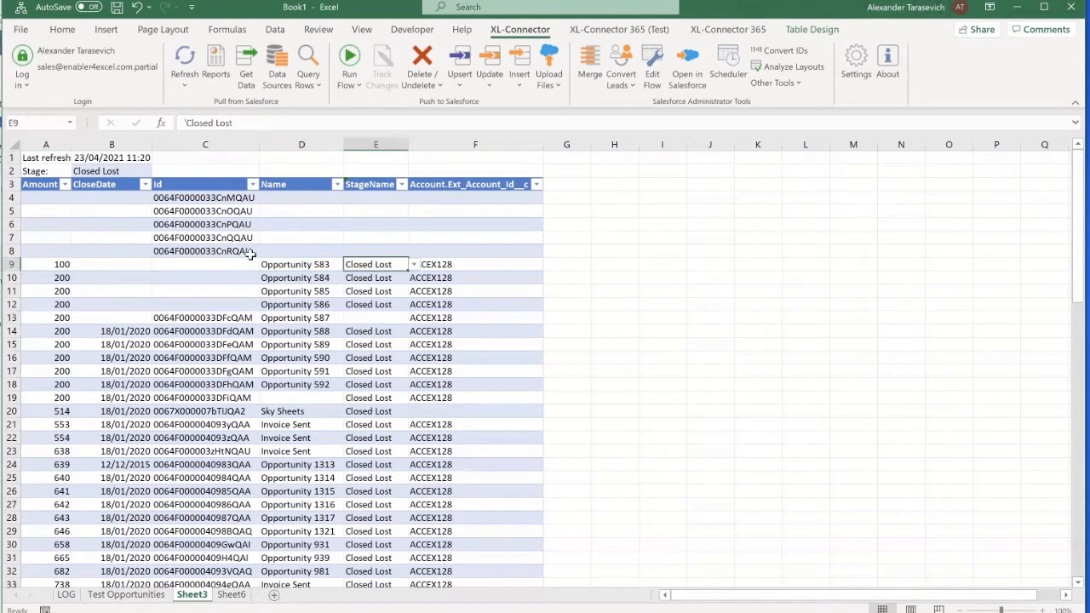
{"action": "left_click", "coordinate": [110, 264]}
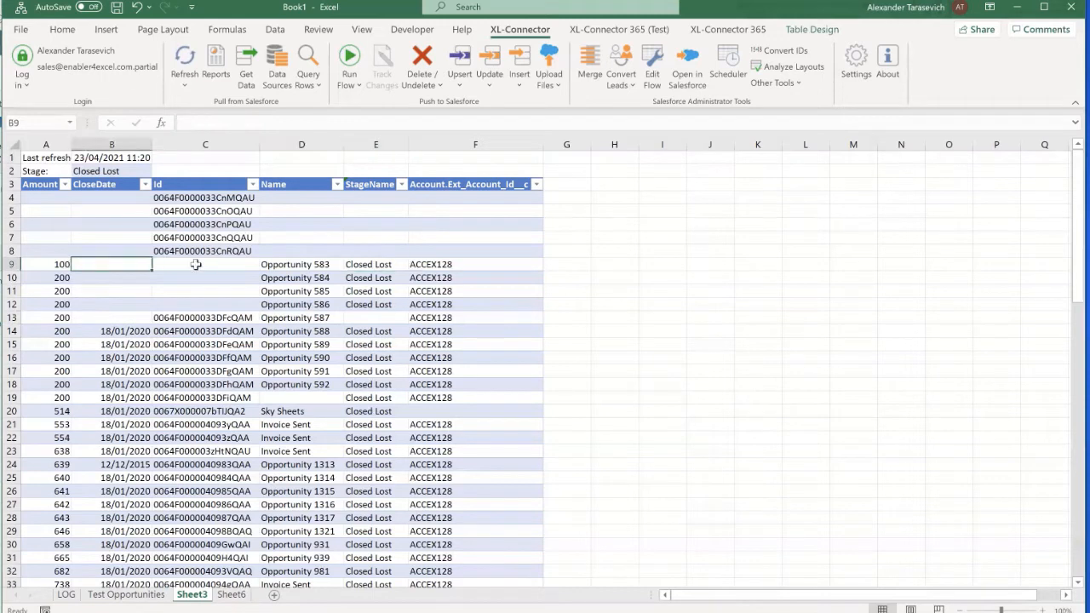
{"action": "left_click", "coordinate": [196, 265]}
{"action": "left_click", "coordinate": [450, 268]}
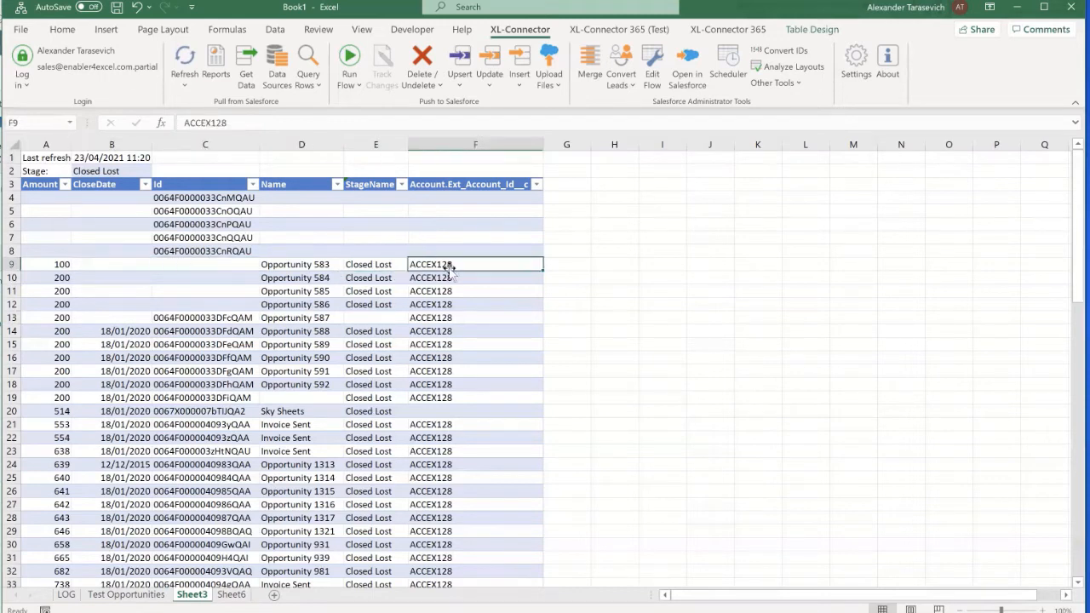
{"action": "left_click", "coordinate": [222, 265]}
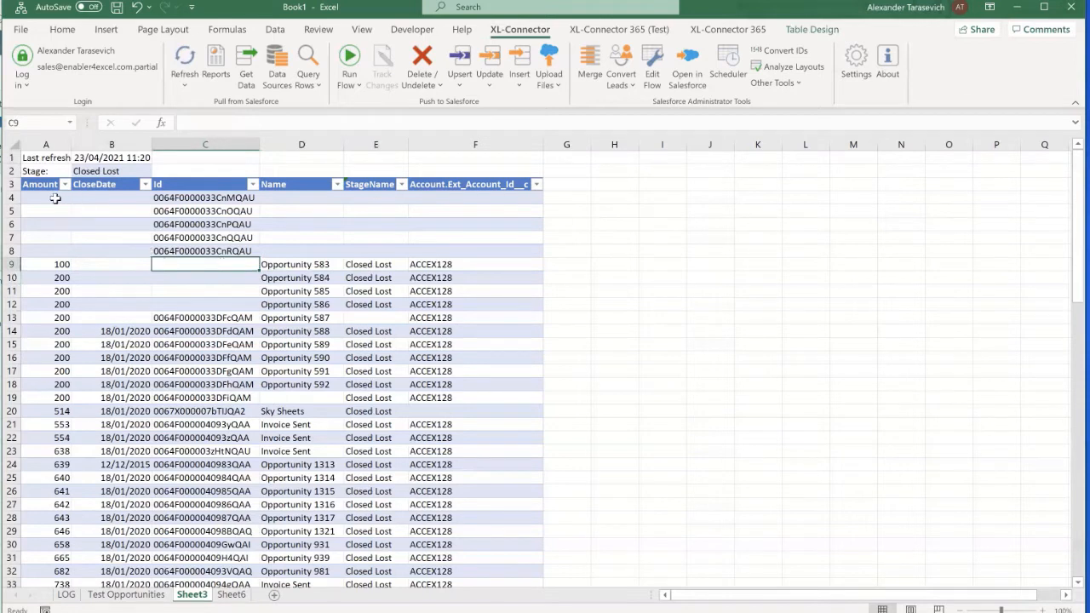
{"action": "left_click_drag", "start_coordinate": [55, 197], "coordinate": [62, 304]}
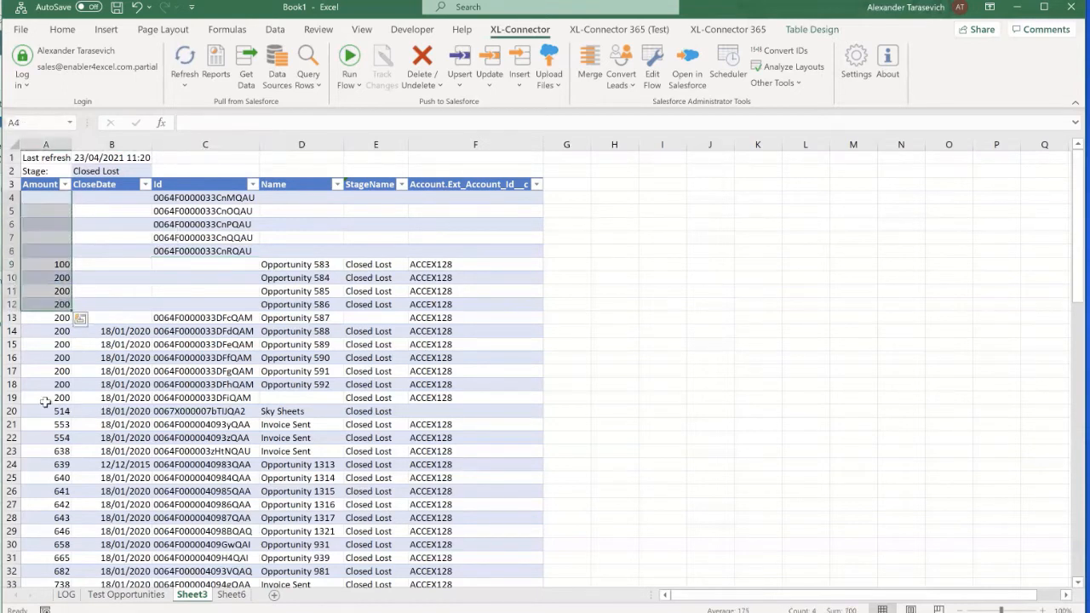
{"action": "left_click", "coordinate": [46, 399], "text": "shift"}
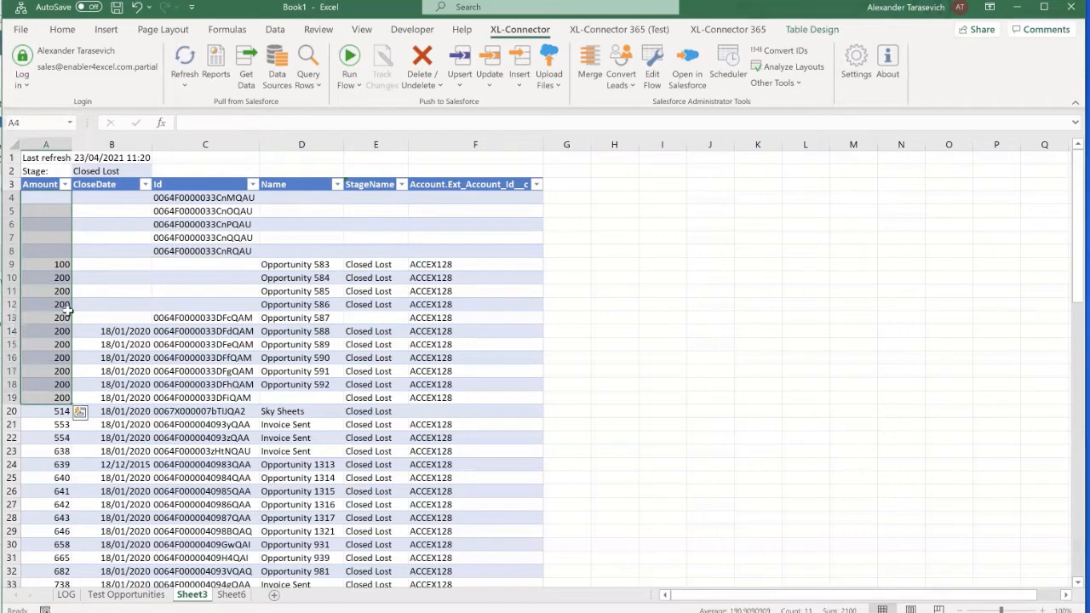
{"action": "left_click", "coordinate": [309, 67]}
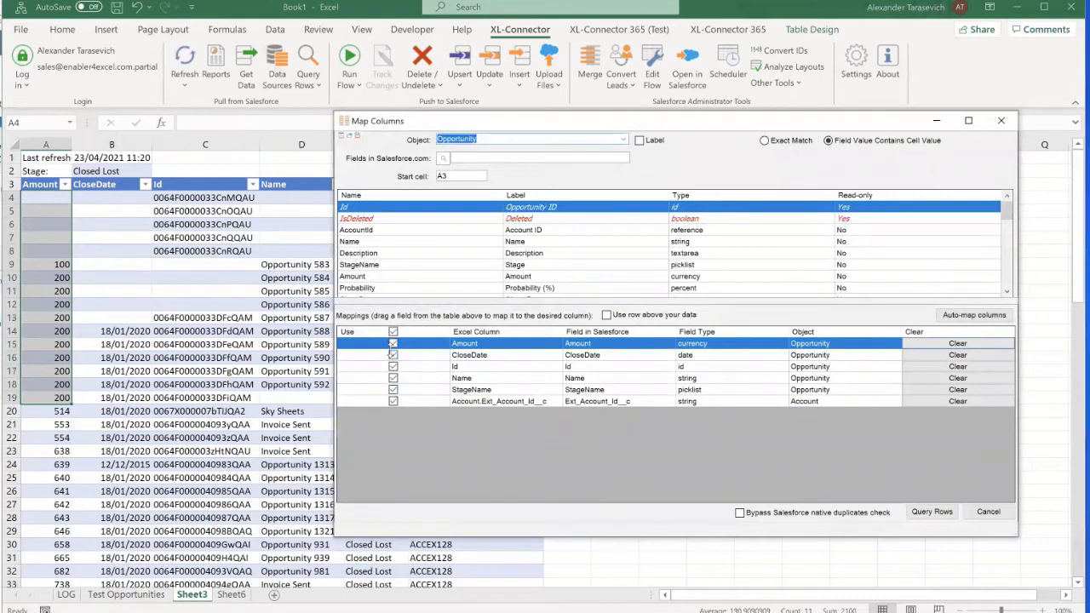
{"action": "left_click", "coordinate": [394, 402]}
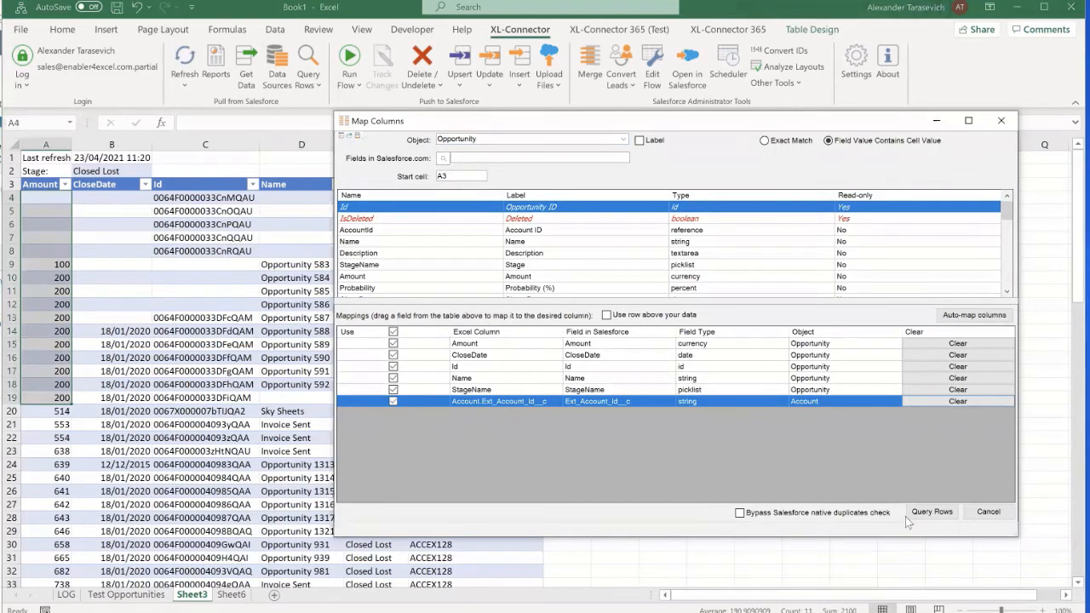
{"action": "left_click", "coordinate": [988, 512]}
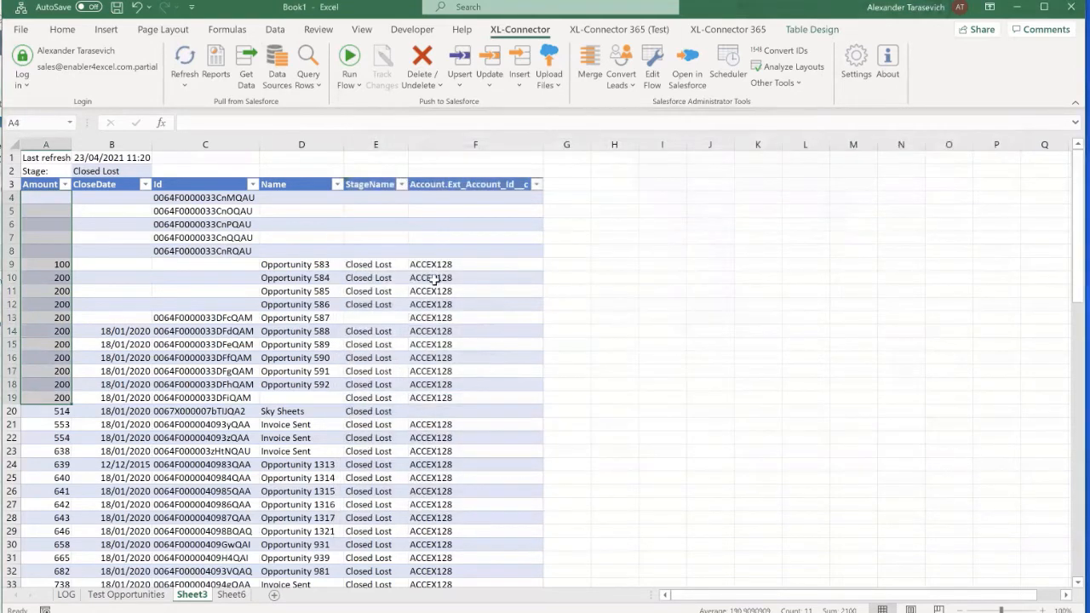
Clear Account.Ext_Account_Id__c in rows 10 to 16 and fill the blanks in rows 4 to 19 using Query Rows with Exact Match
{"action": "left_click_drag", "start_coordinate": [434, 279], "coordinate": [436, 358]}
{"action": "key", "text": "Delete"}
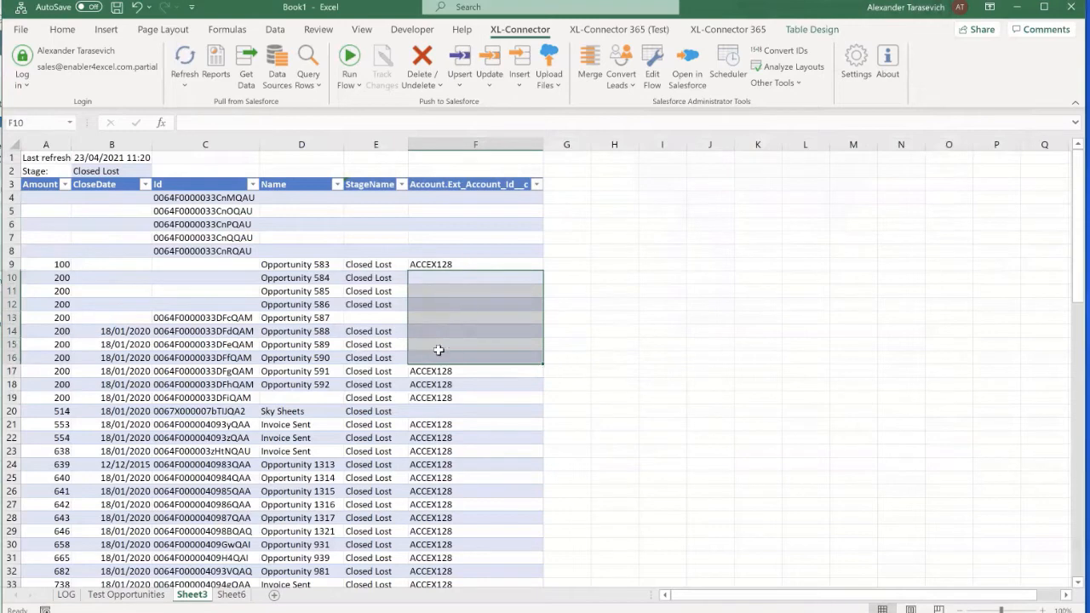
{"action": "left_click_drag", "start_coordinate": [52, 197], "coordinate": [66, 400]}
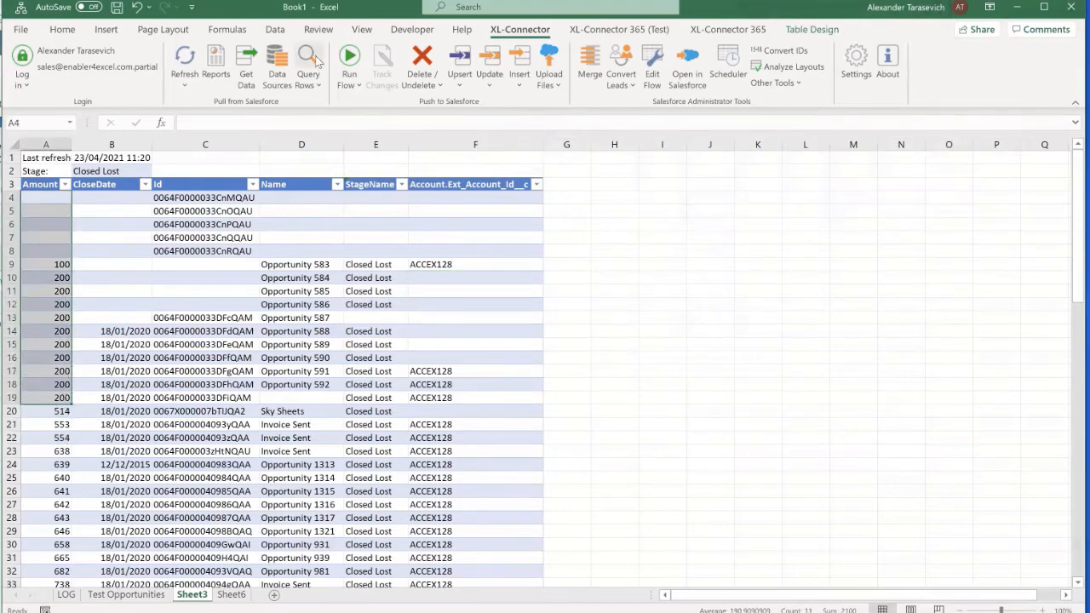
{"action": "left_click", "coordinate": [308, 62]}
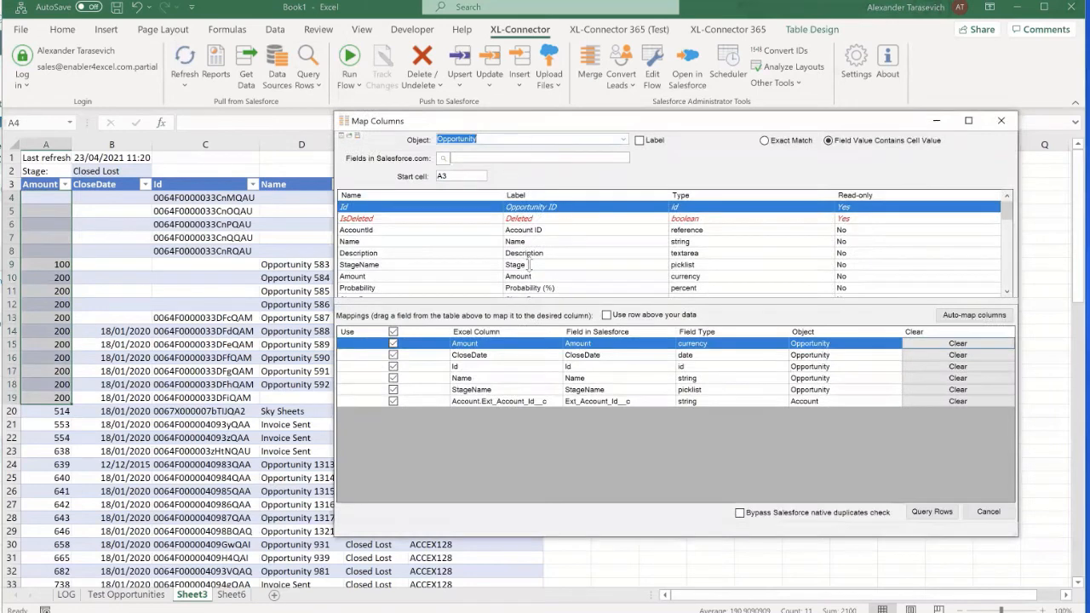
{"action": "left_click", "coordinate": [773, 143]}
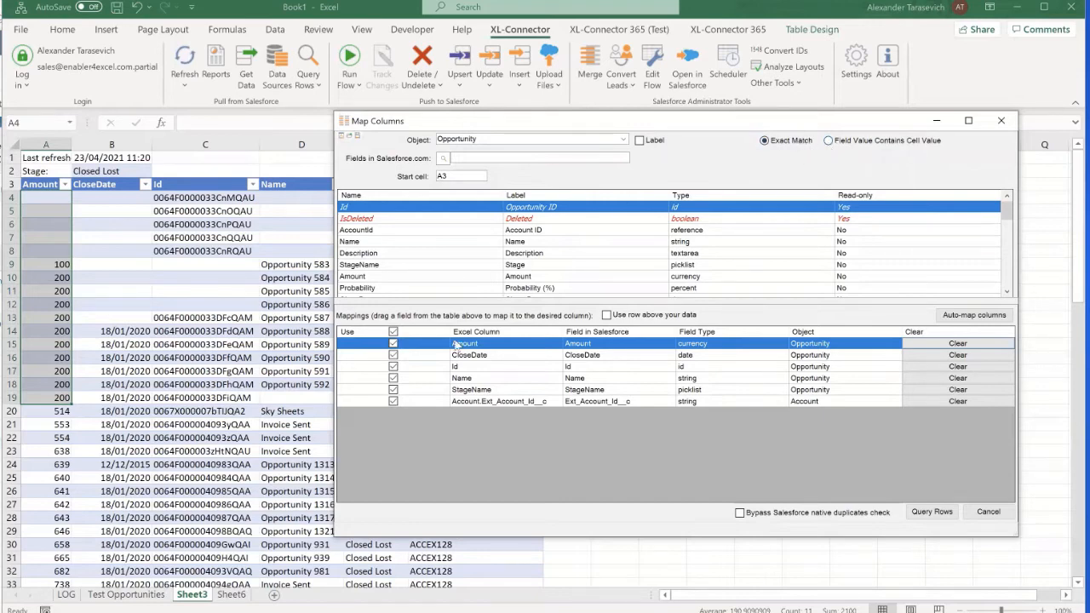
{"action": "left_click", "coordinate": [942, 514]}
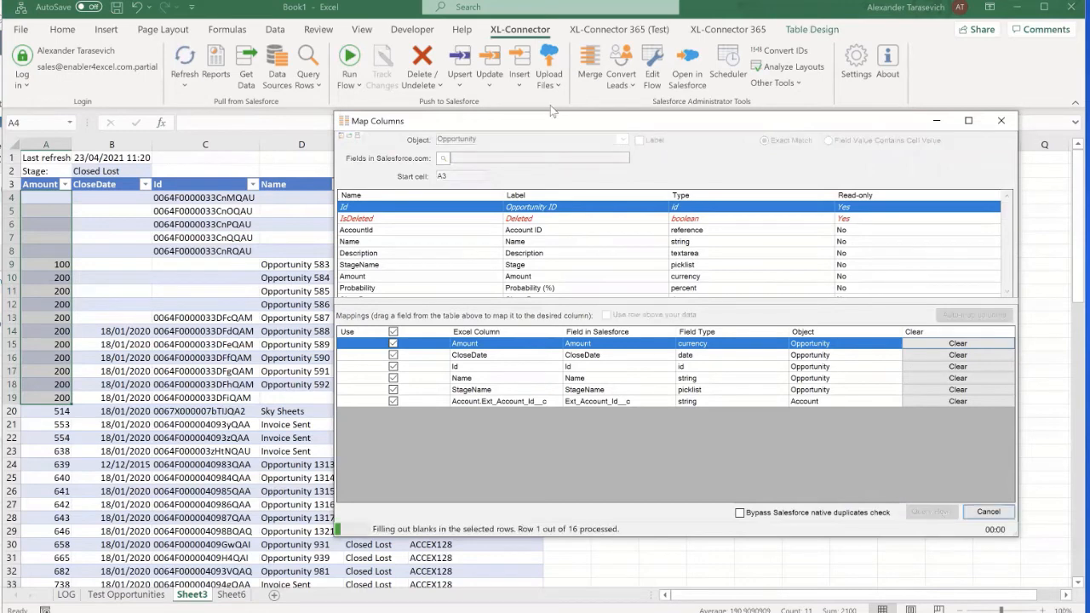
{"action": "left_click_drag", "start_coordinate": [502, 132], "coordinate": [718, 142]}
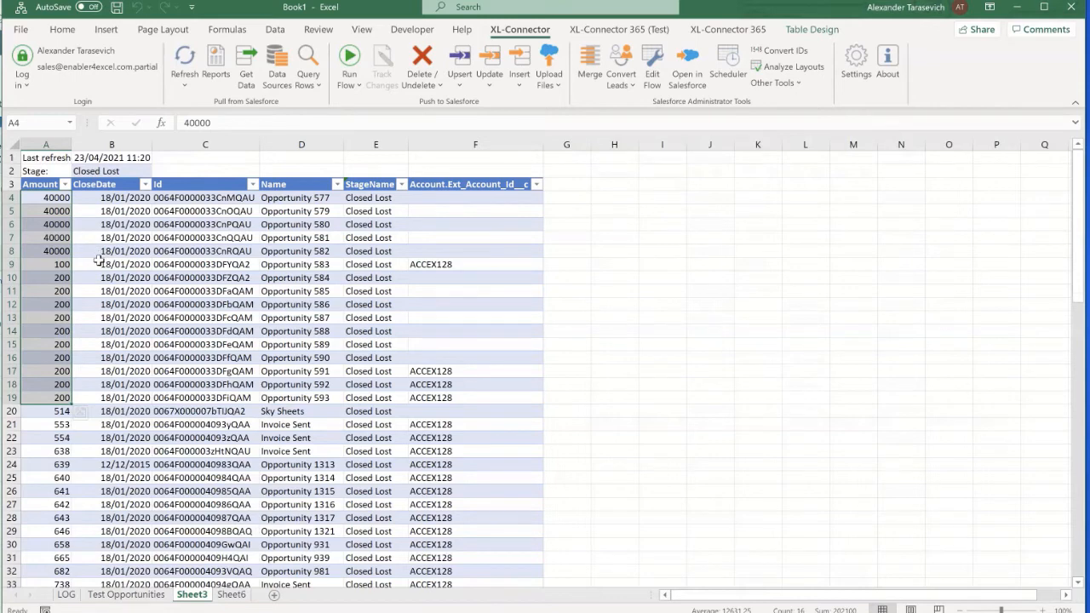
{"action": "scroll", "coordinate": [101, 255], "scroll_direction": "right", "scroll_amount": 1}
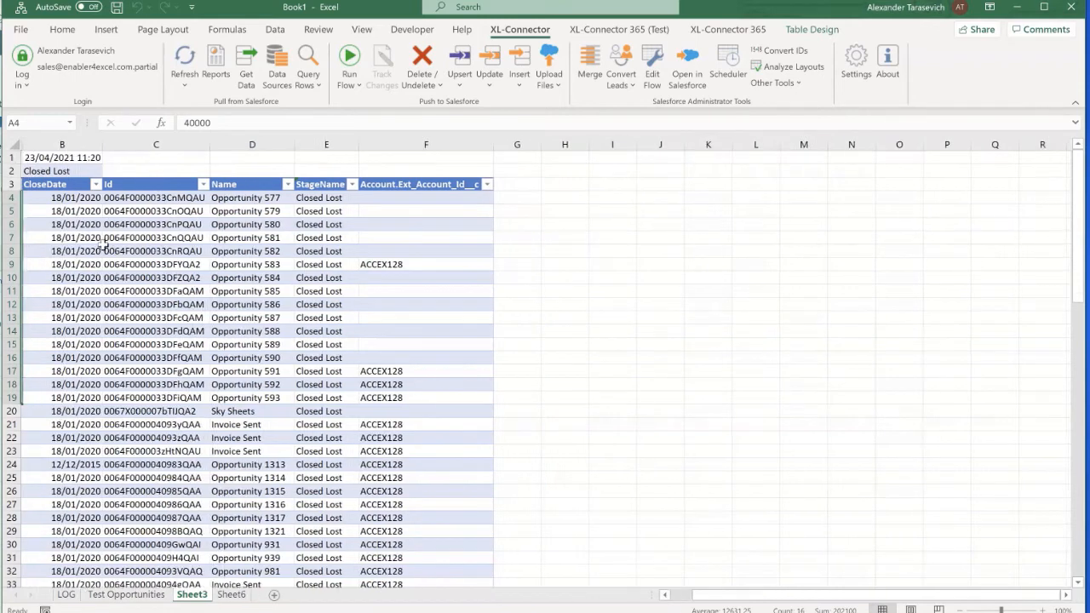
{"action": "scroll", "coordinate": [352, 203], "scroll_direction": "left", "scroll_amount": 1}
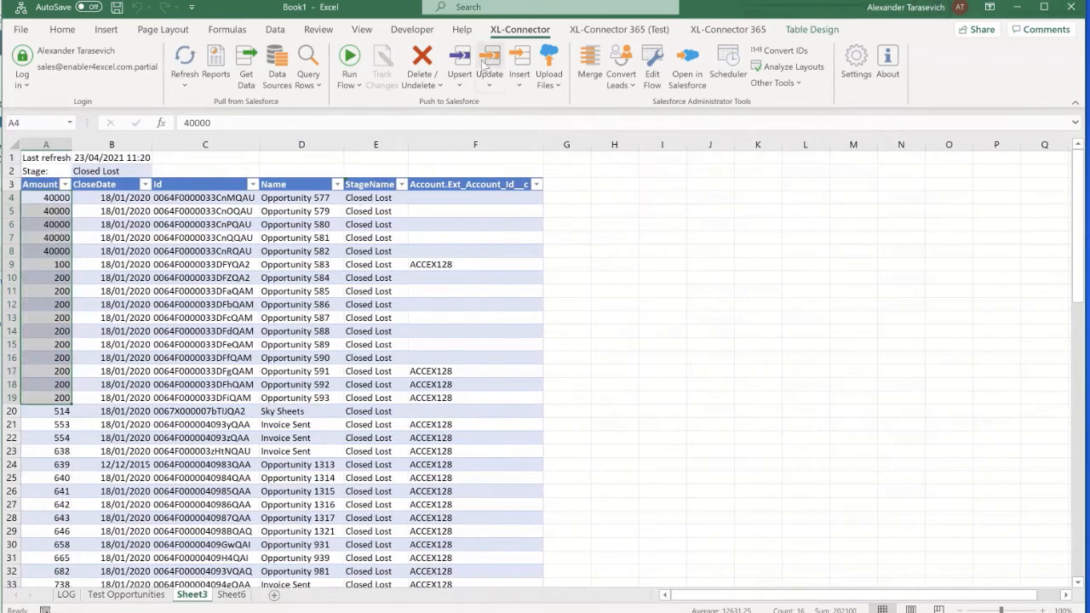
{"action": "left_click", "coordinate": [189, 248]}
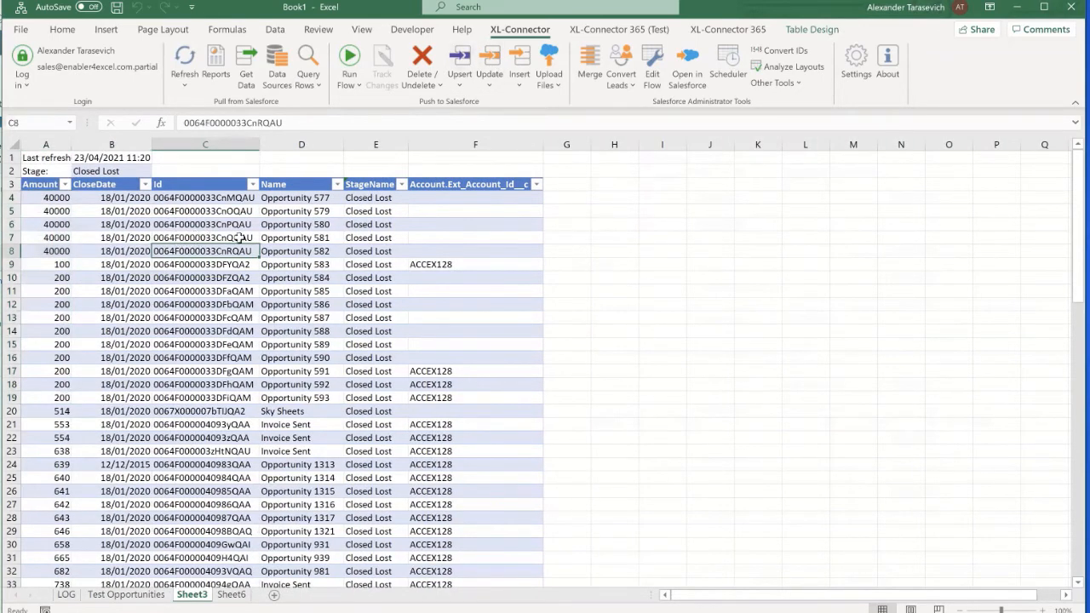
{"action": "left_click_drag", "start_coordinate": [373, 198], "coordinate": [390, 466]}
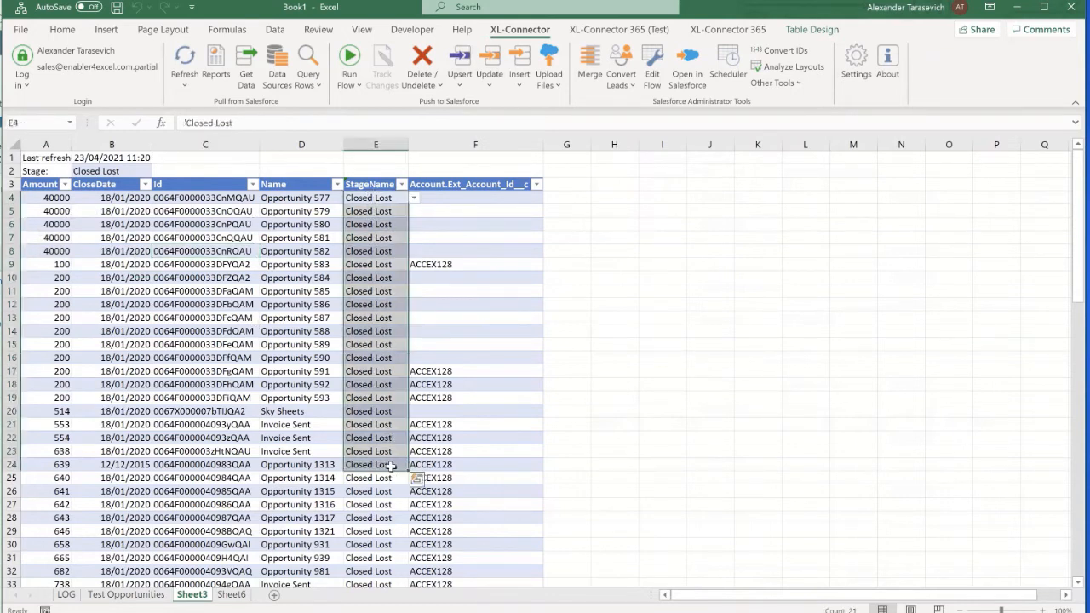
{"action": "left_click", "coordinate": [310, 62]}
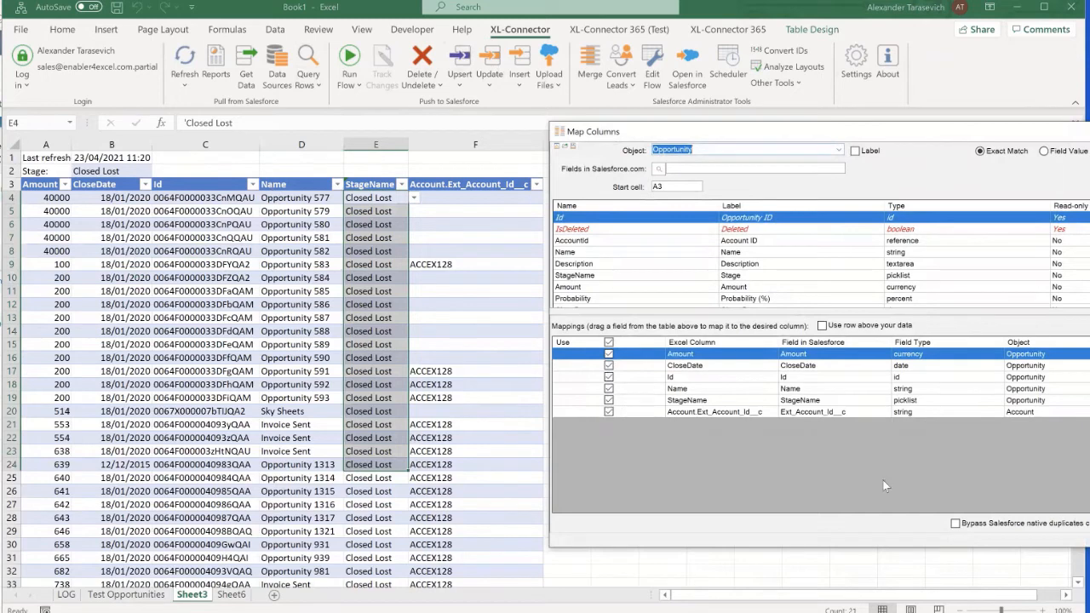
{"action": "key", "text": "Escape"}
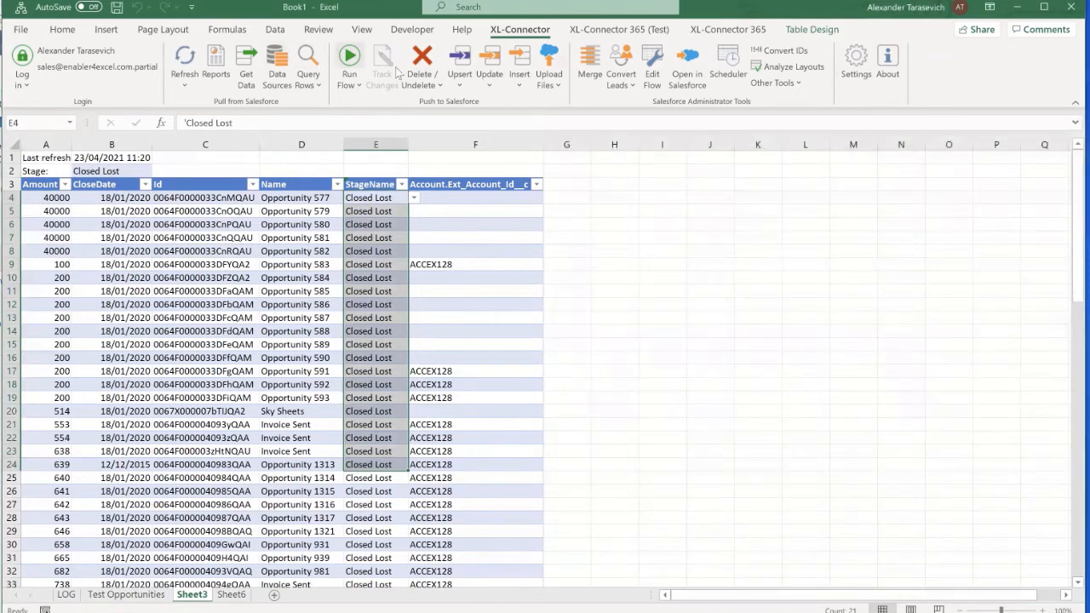
Delete the opportunity records in rows 4 to 31 from Salesforce, using Id as the ID column
{"action": "left_click", "coordinate": [253, 290]}
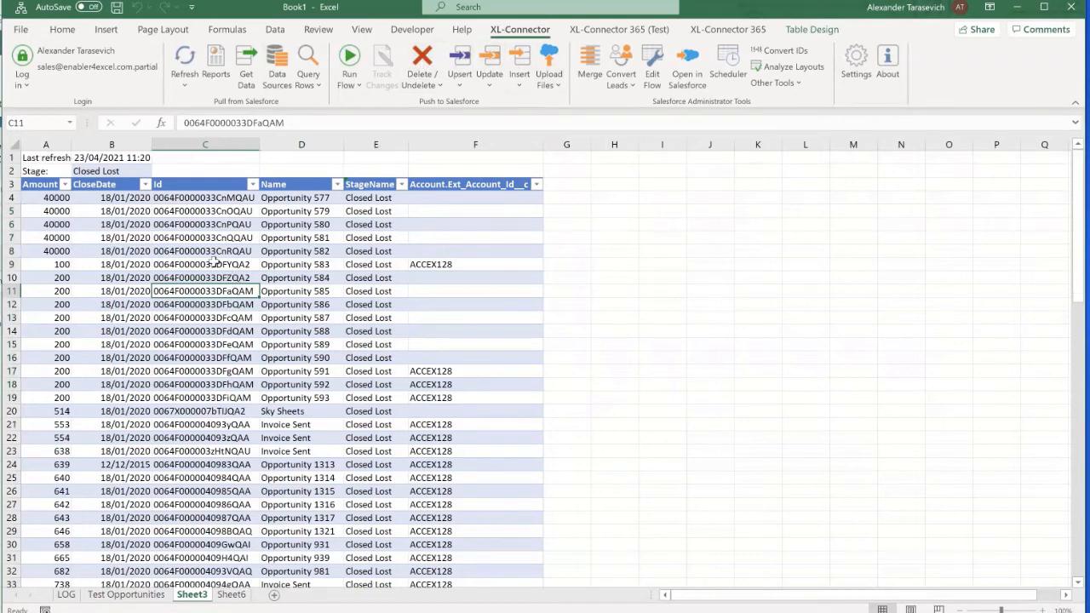
{"action": "left_click", "coordinate": [230, 198]}
{"action": "left_click", "coordinate": [236, 438], "text": "shift"}
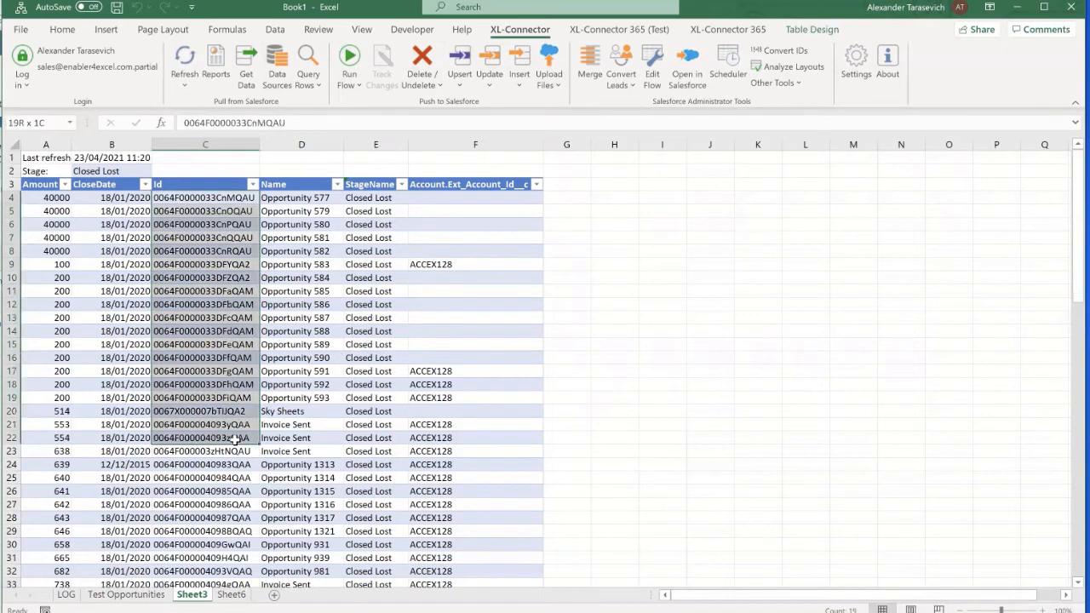
{"action": "left_click", "coordinate": [220, 558], "text": "shift"}
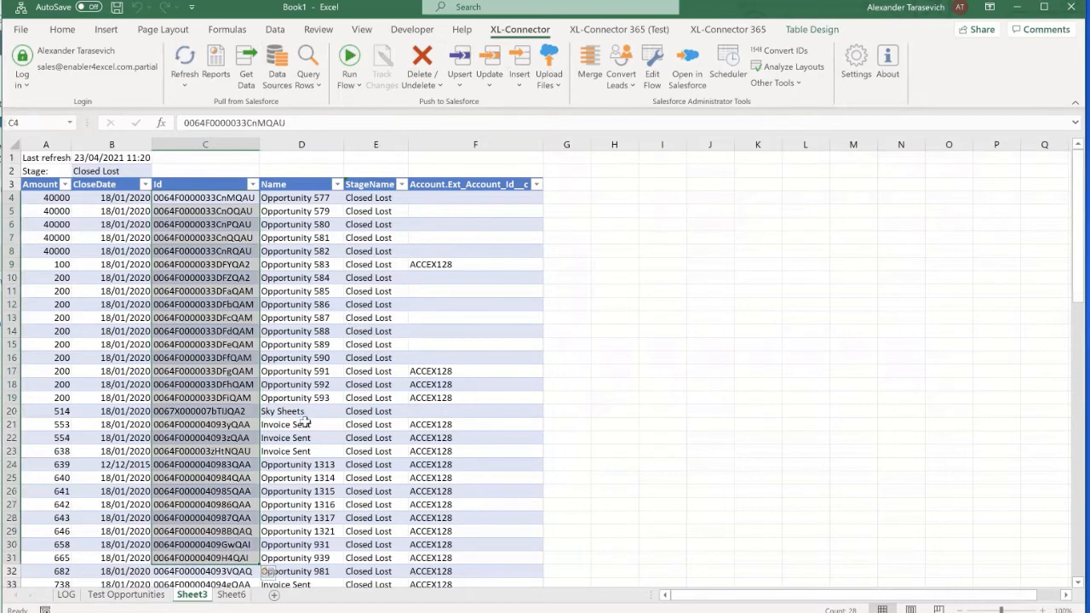
{"action": "left_click", "coordinate": [430, 56]}
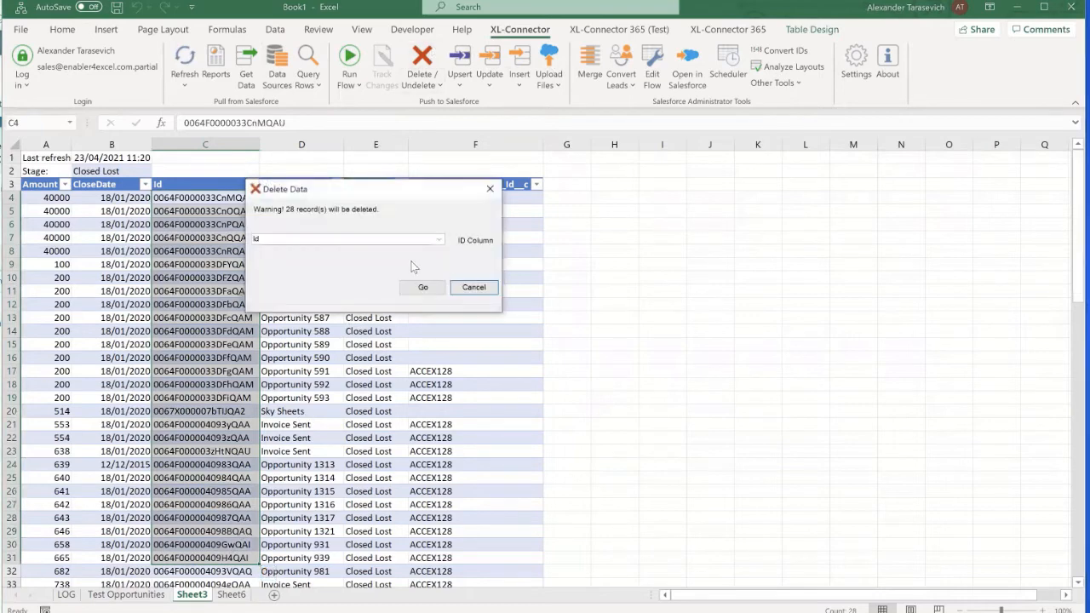
{"action": "left_click", "coordinate": [423, 290]}
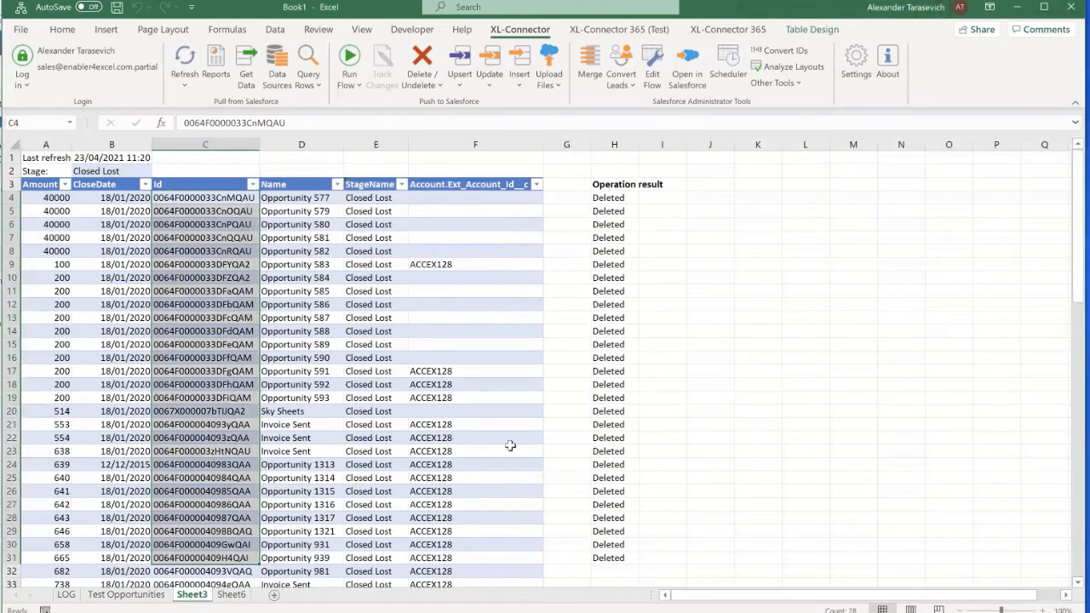
Undelete the selected opportunity records in rows 4 to 31 in Salesforce and delete them again
{"action": "left_click", "coordinate": [421, 79]}
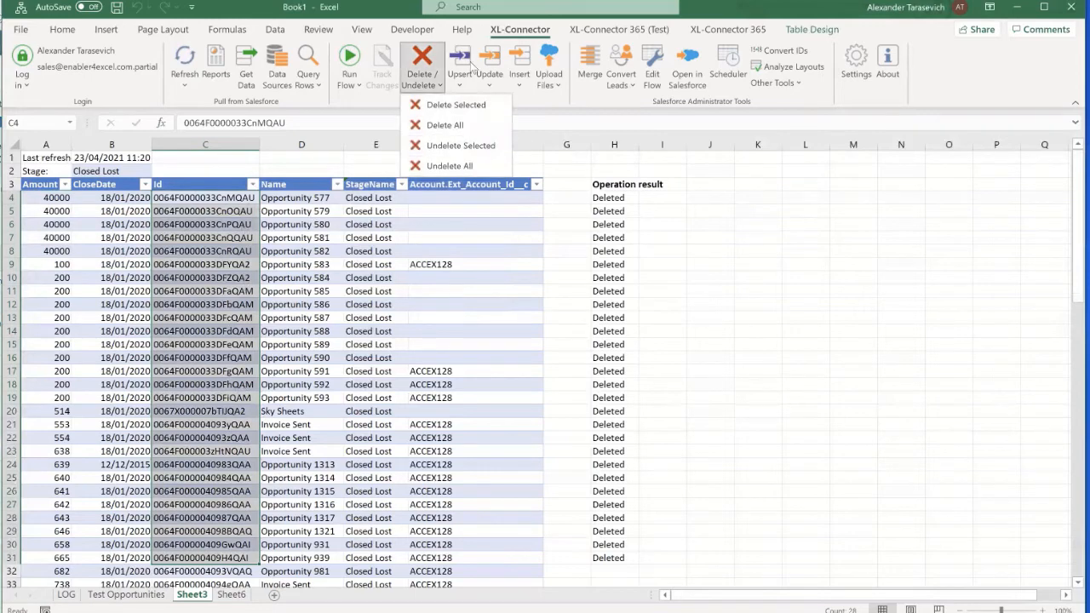
{"action": "left_click", "coordinate": [460, 145]}
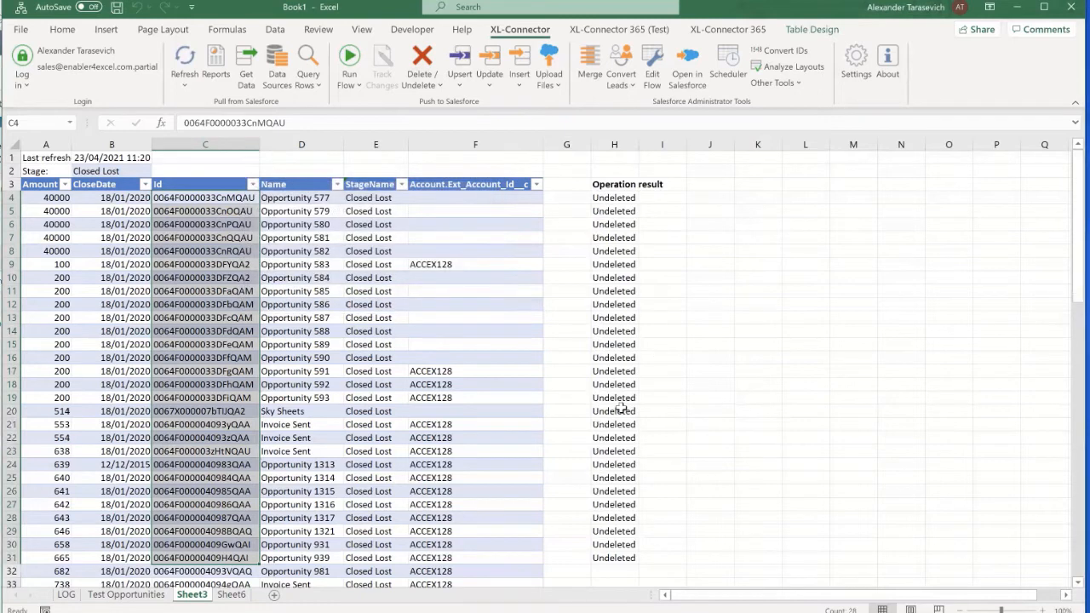
{"action": "left_click", "coordinate": [423, 60]}
{"action": "left_click", "coordinate": [420, 288]}
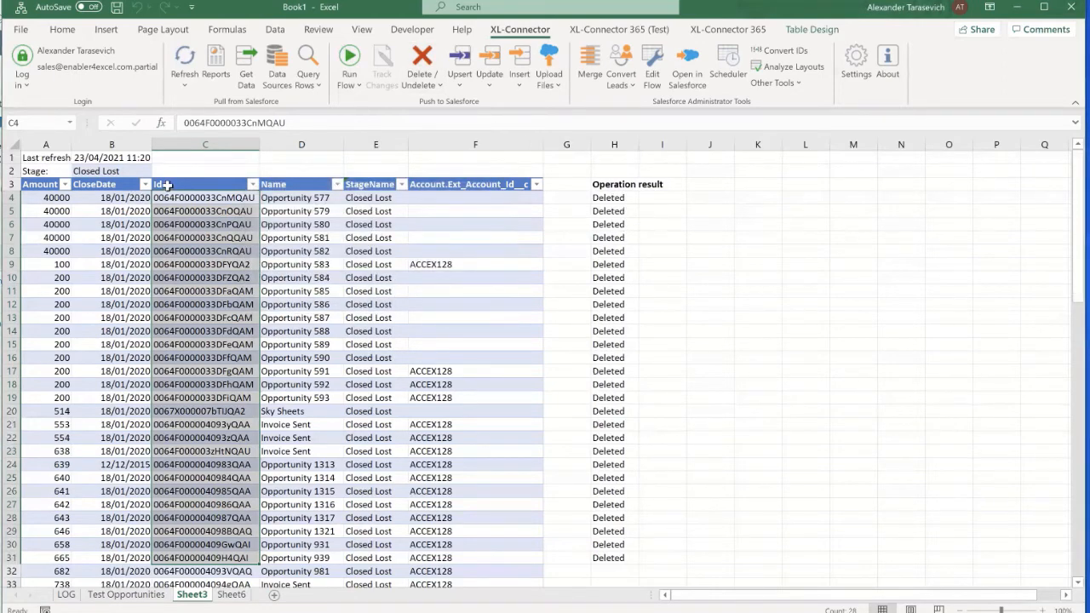
Refresh the Closed Lost opportunity data from Salesforce and clear the operation results in column H
{"action": "left_click", "coordinate": [184, 60]}
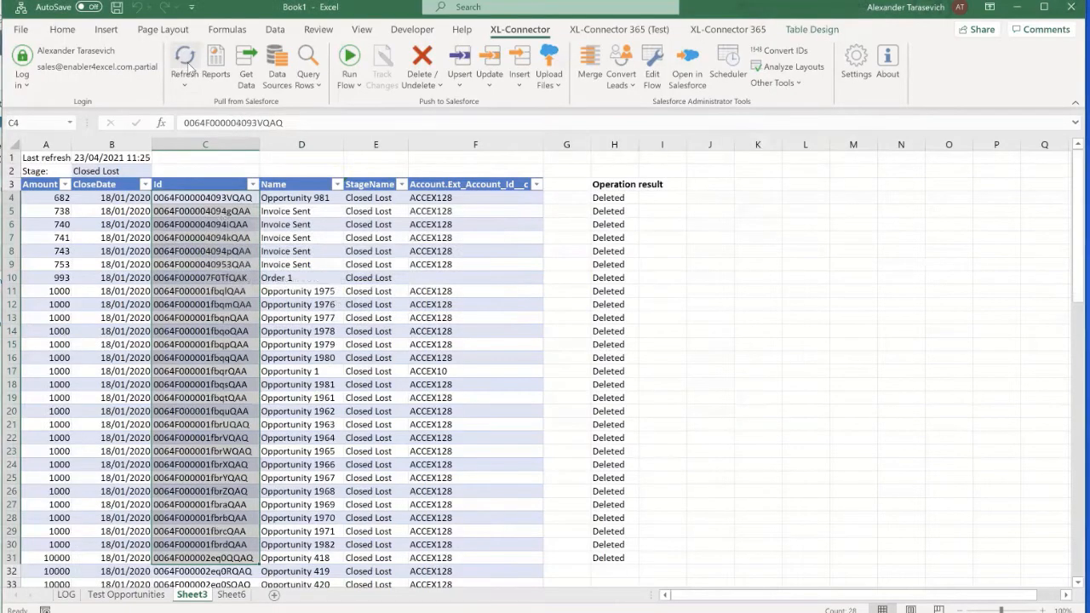
{"action": "left_click", "coordinate": [613, 145]}
{"action": "key", "text": "Delete"}
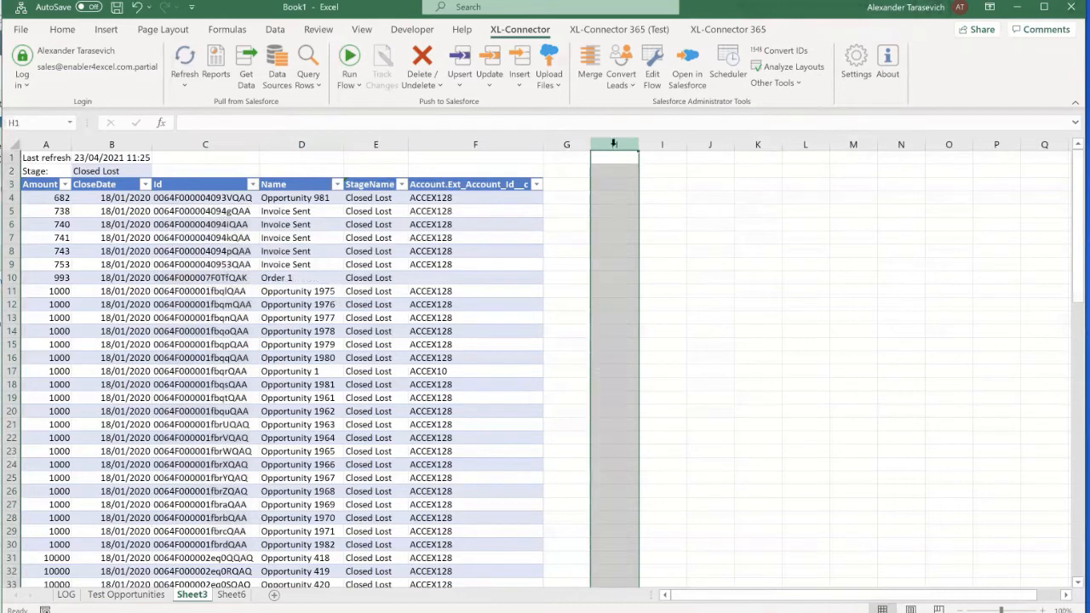
Clear the Id values in rows 4 to 11 so those rows can be inserted as new opportunities
{"action": "left_click", "coordinate": [242, 199]}
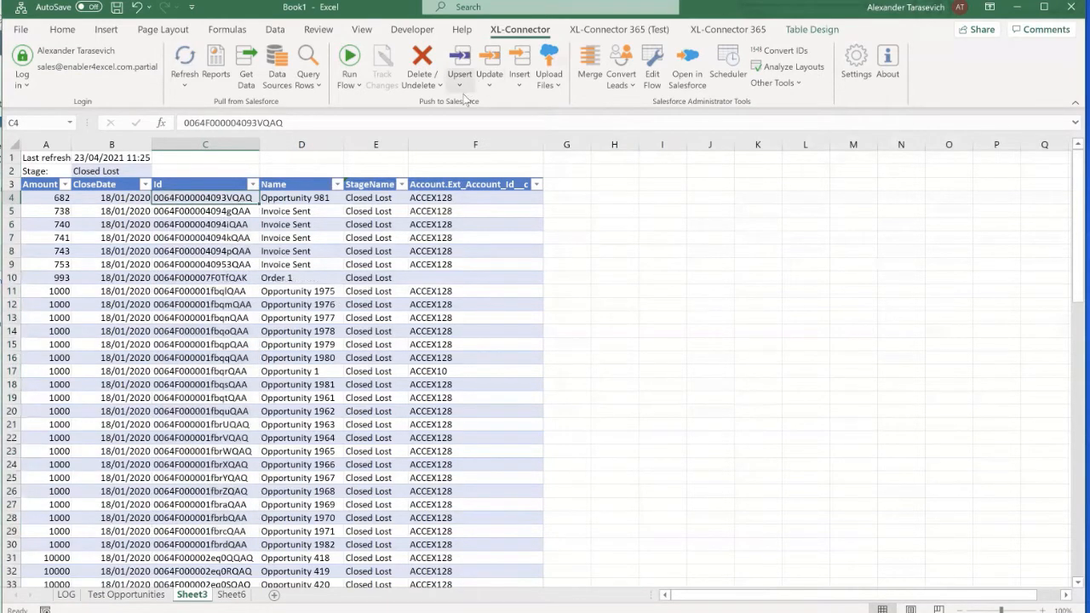
{"action": "left_click", "coordinate": [220, 515], "text": "shift"}
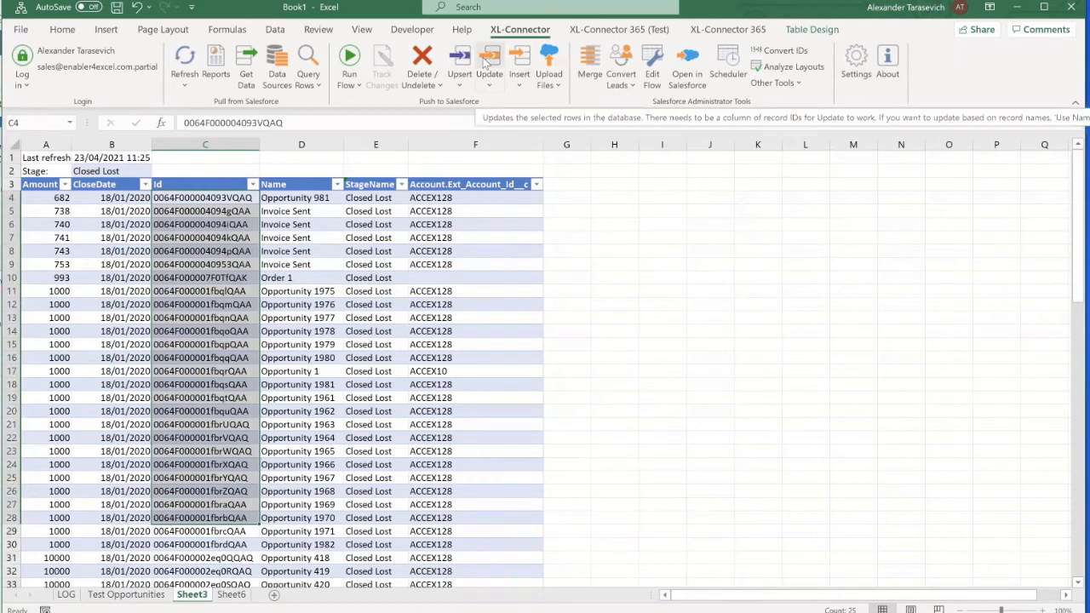
{"action": "left_click_drag", "start_coordinate": [204, 198], "coordinate": [228, 289]}
{"action": "key", "text": "Delete"}
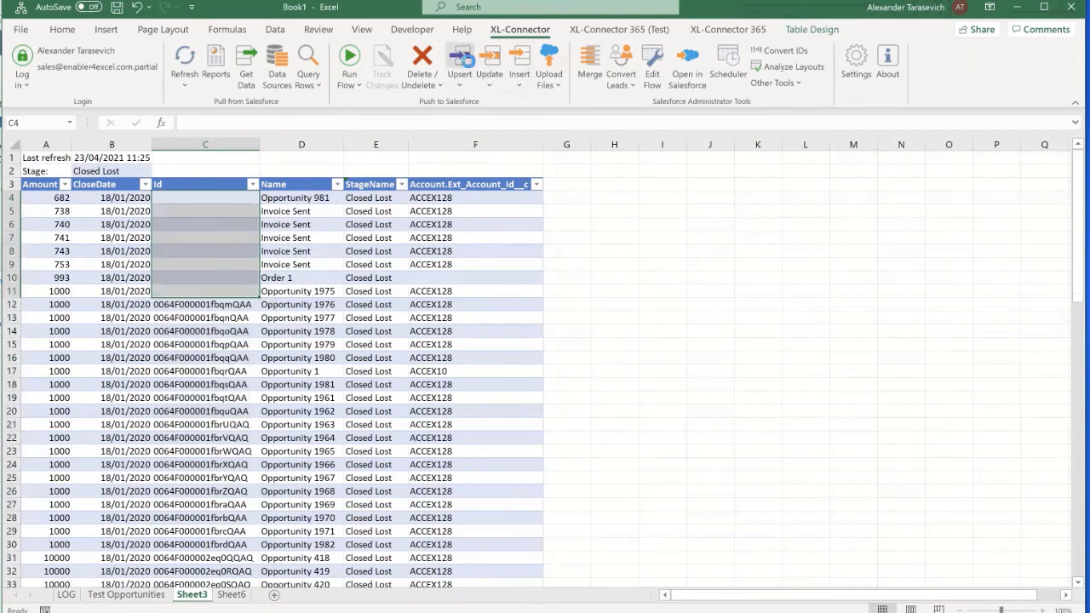
Start an Opportunity upsert for rows 4 to 19, mapping the Account.Ext_Account_Id__c column to Account/Account/Ext_Account_Id__c
{"action": "left_click", "coordinate": [467, 68]}
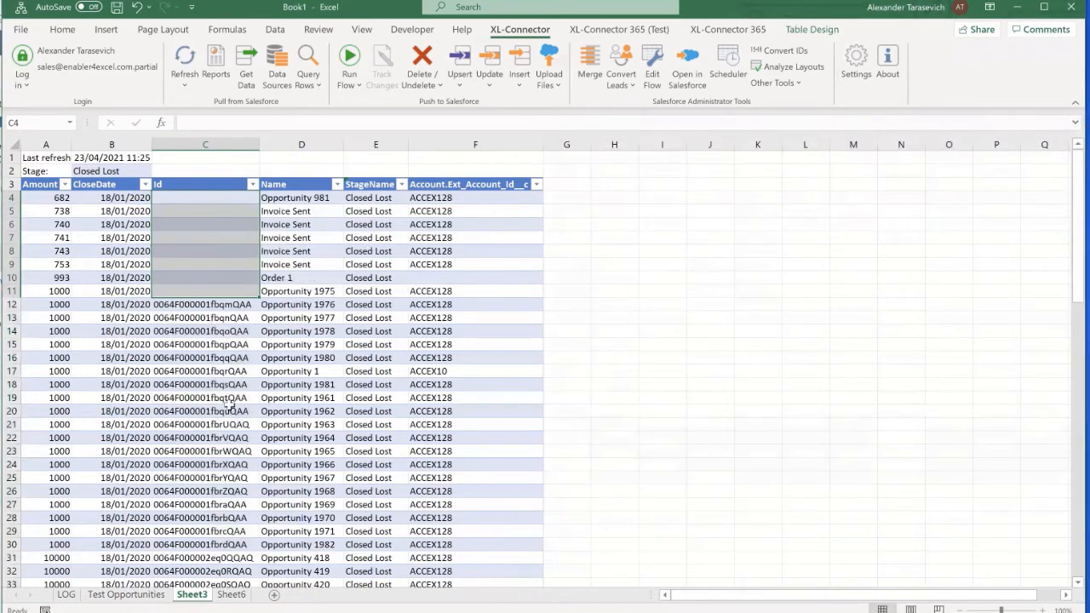
{"action": "left_click_drag", "start_coordinate": [230, 407], "coordinate": [230, 398]}
{"action": "left_click", "coordinate": [464, 67]}
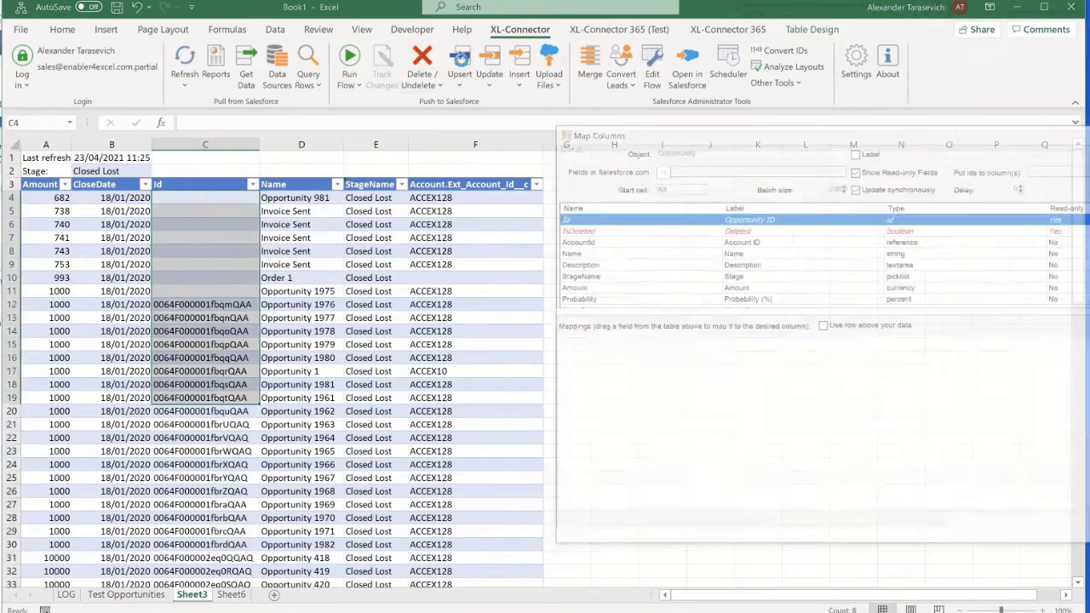
{"action": "left_click_drag", "start_coordinate": [734, 127], "coordinate": [529, 60]}
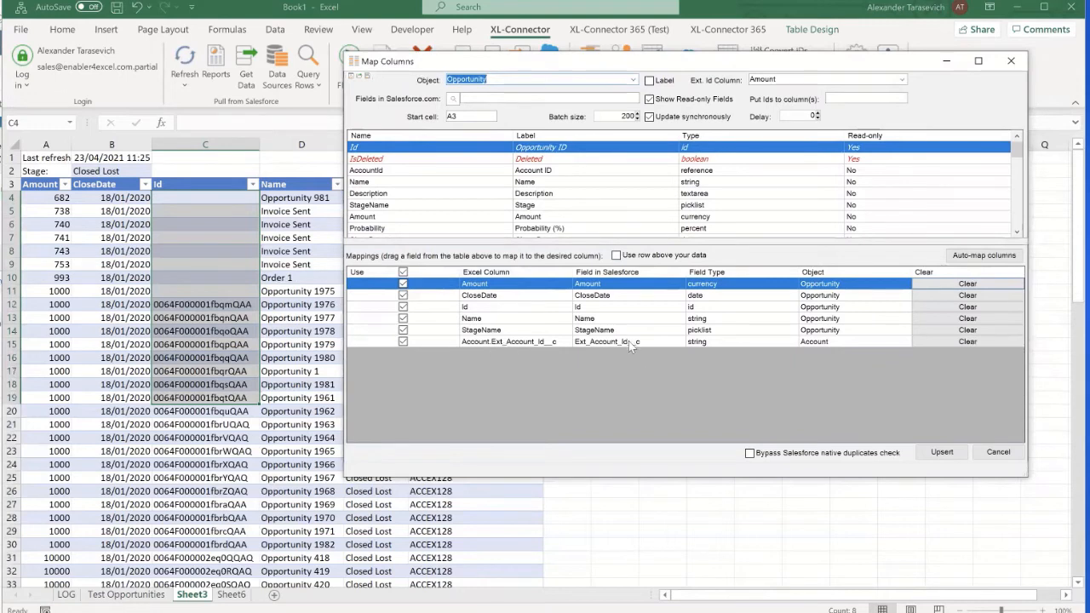
{"action": "left_click_drag", "start_coordinate": [592, 62], "coordinate": [815, 34]}
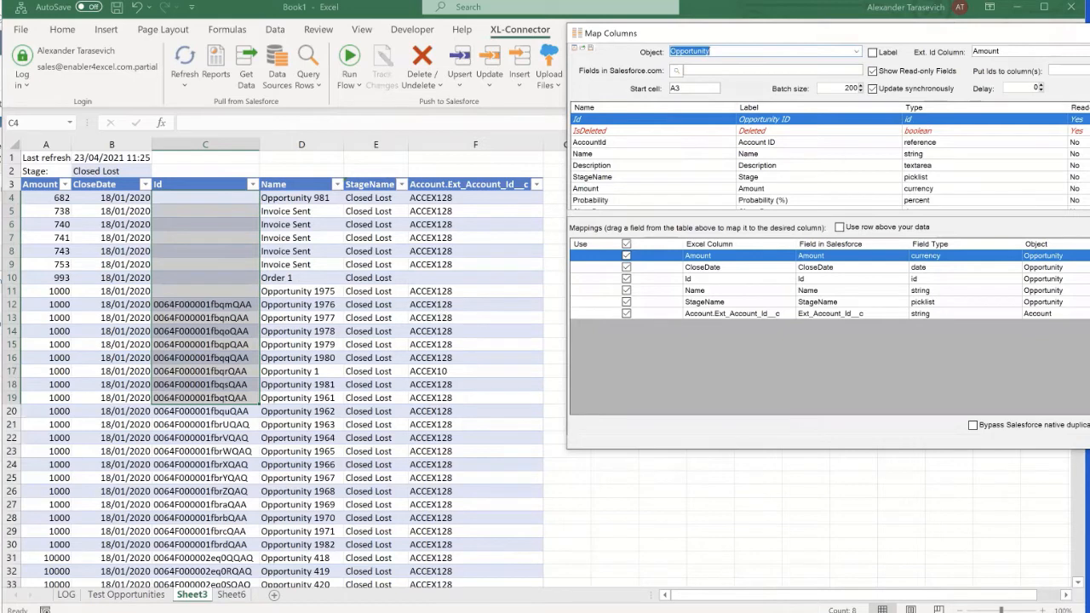
{"action": "scroll", "coordinate": [826, 160], "scroll_direction": "down", "scroll_amount": 10}
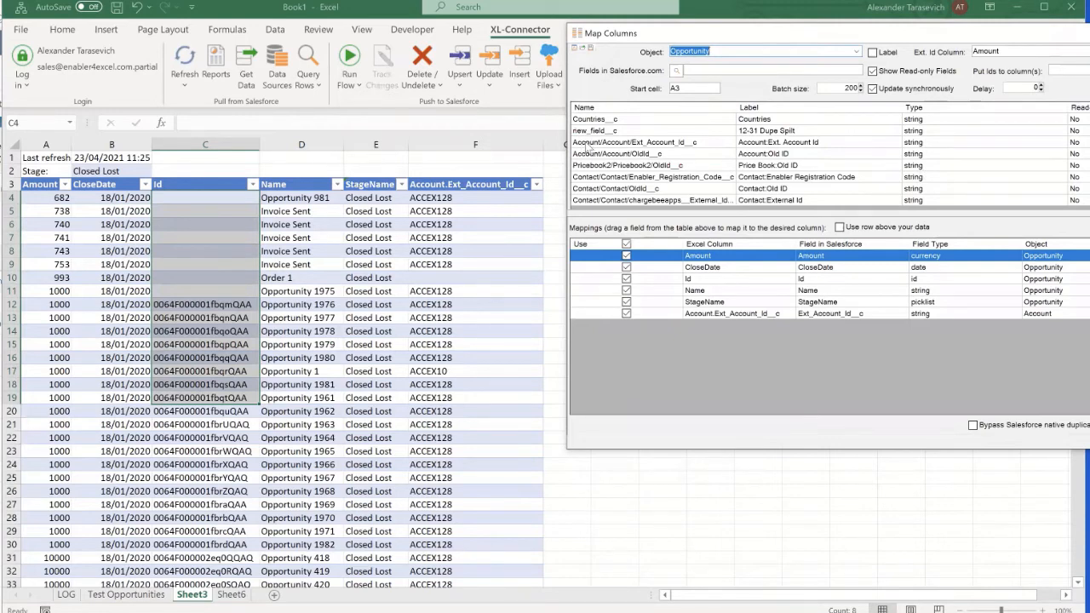
{"action": "left_click_drag", "start_coordinate": [594, 203], "coordinate": [610, 136]}
{"action": "left_click", "coordinate": [656, 145]}
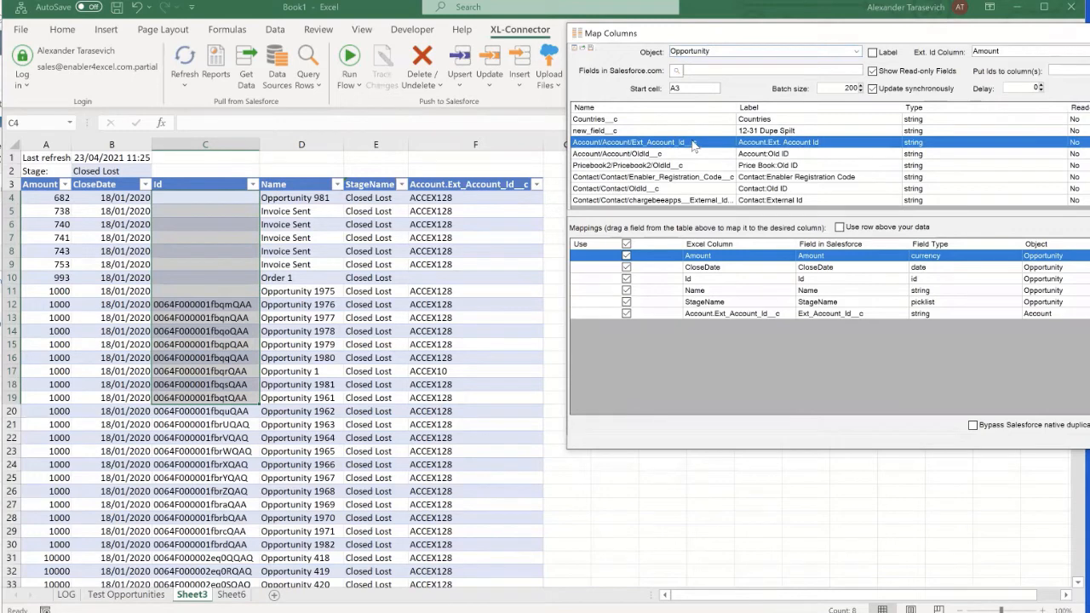
{"action": "left_click_drag", "start_coordinate": [694, 145], "coordinate": [841, 317]}
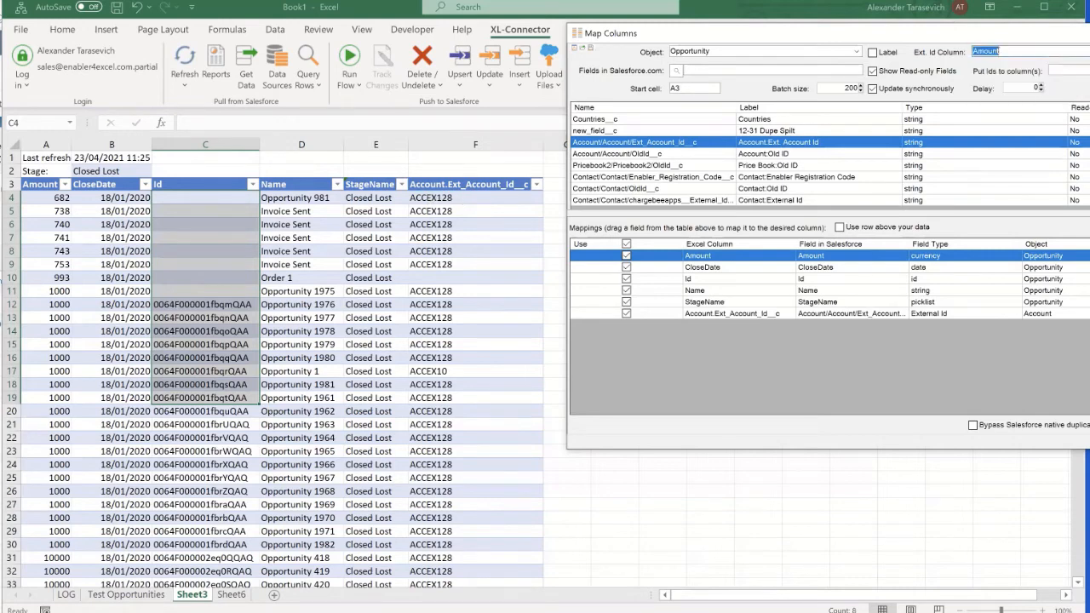
Run the upsert with Id as the external ID column, writing the record Ids to column C
{"action": "left_click", "coordinate": [1014, 51]}
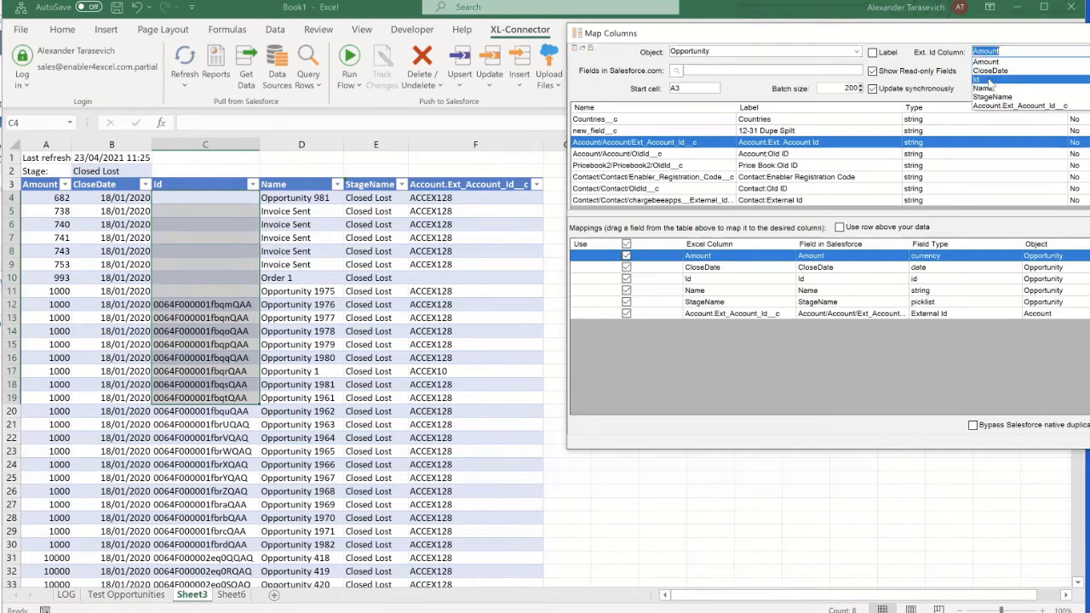
{"action": "left_click", "coordinate": [997, 80]}
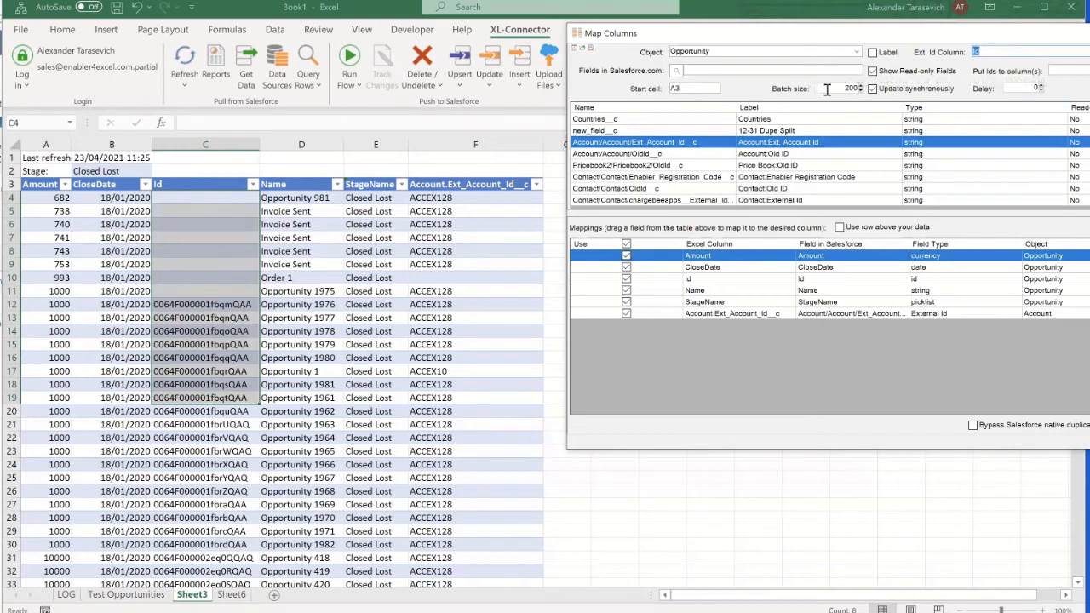
{"action": "left_click", "coordinate": [1082, 70]}
{"action": "left_click_drag", "start_coordinate": [977, 33], "coordinate": [846, 254]}
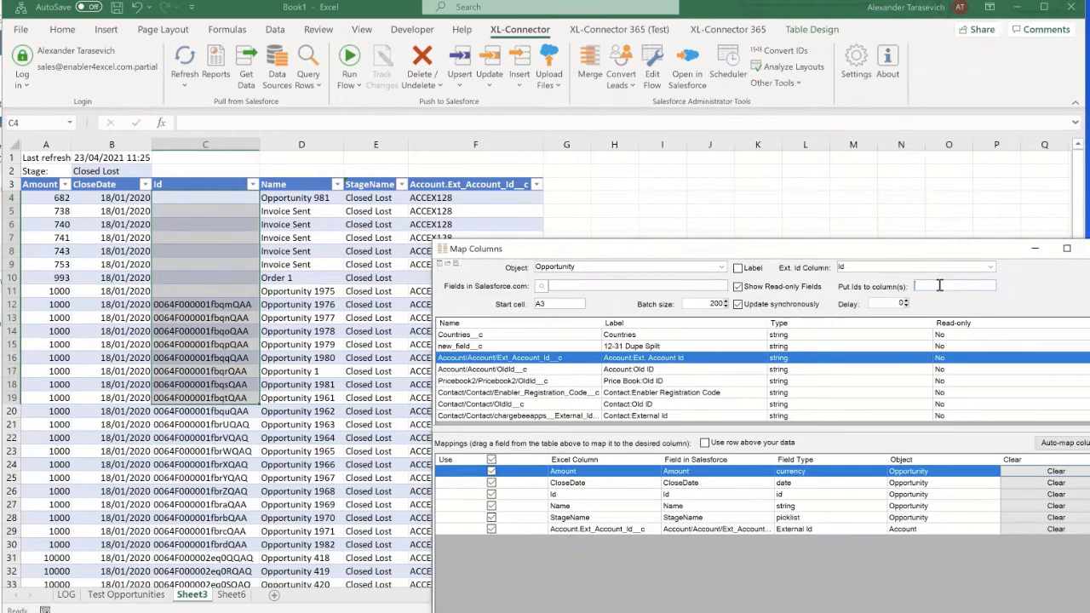
{"action": "mouse_move", "coordinate": [940, 285]}
{"action": "type", "text": "C"}
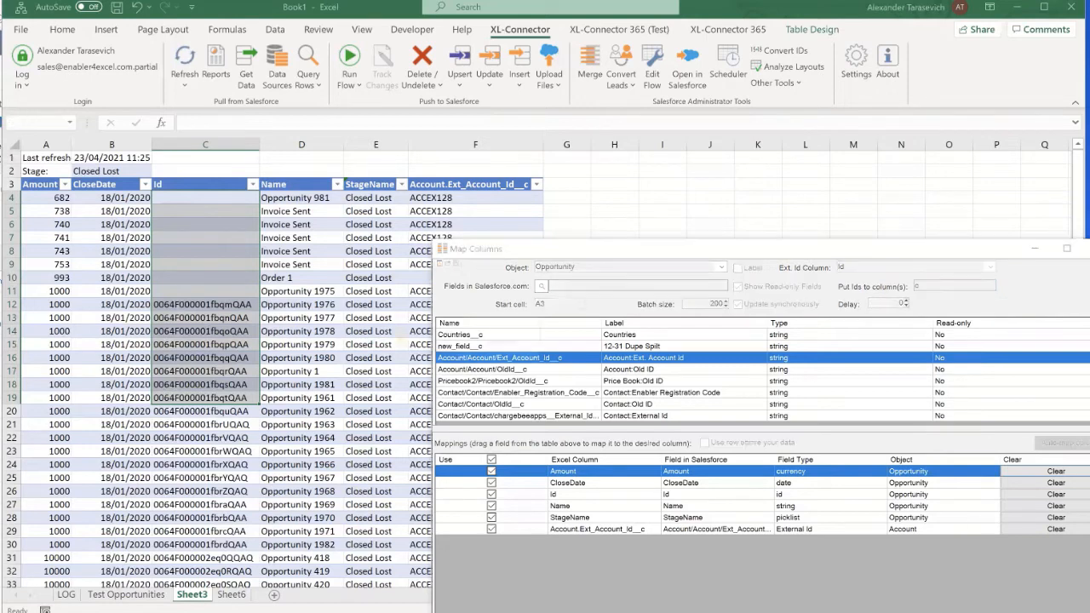
{"action": "left_click", "coordinate": [458, 396]}
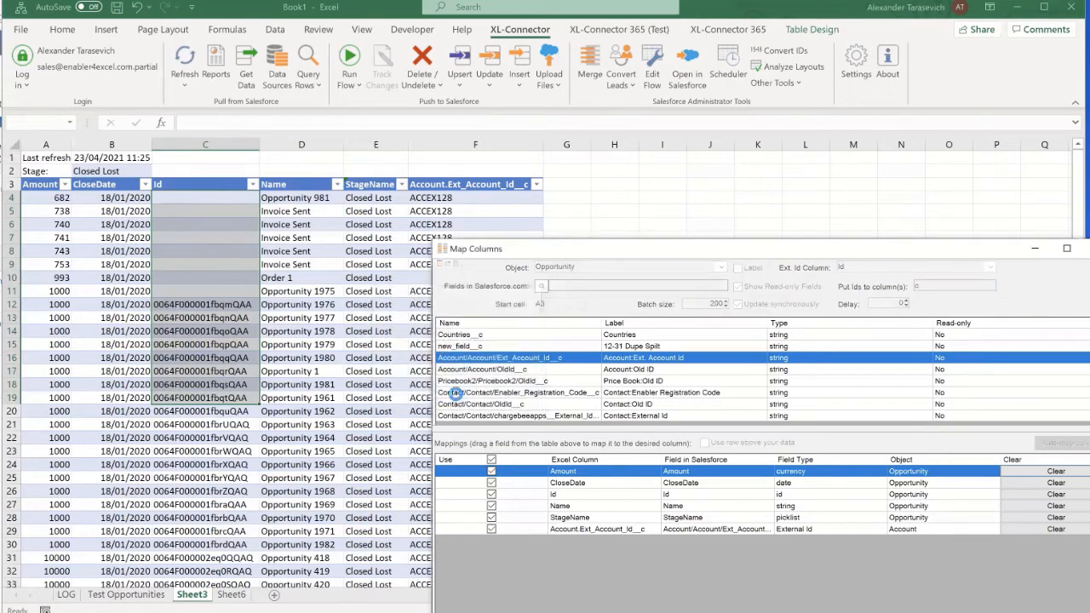
{"action": "left_click", "coordinate": [571, 388]}
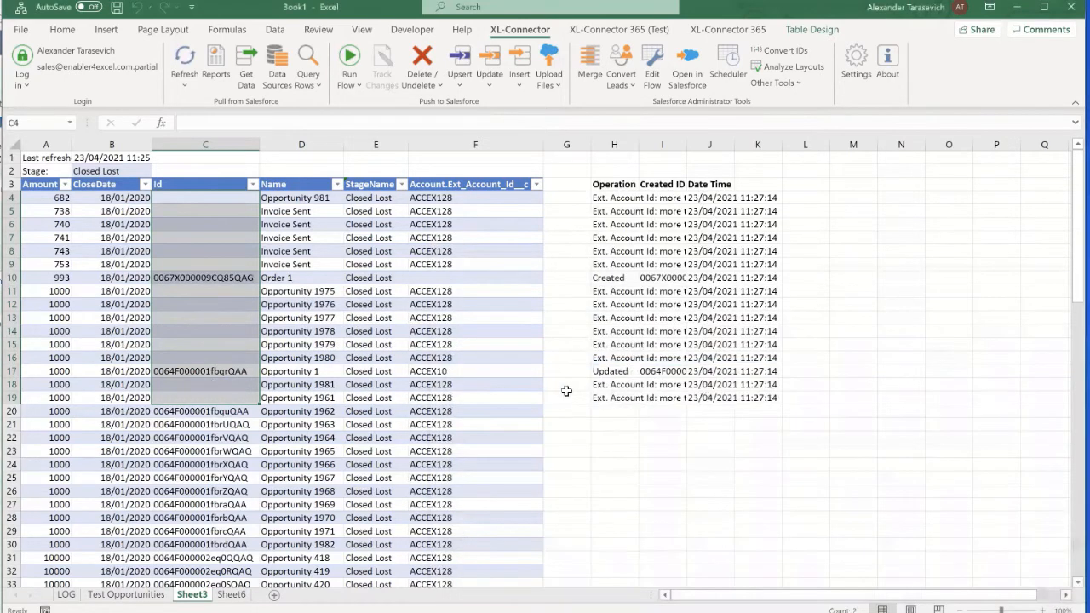
Widen the Operation result column and inspect the full result message for row 4
{"action": "left_click_drag", "start_coordinate": [635, 145], "coordinate": [808, 147]}
{"action": "left_click", "coordinate": [737, 256]}
{"action": "left_click", "coordinate": [631, 198]}
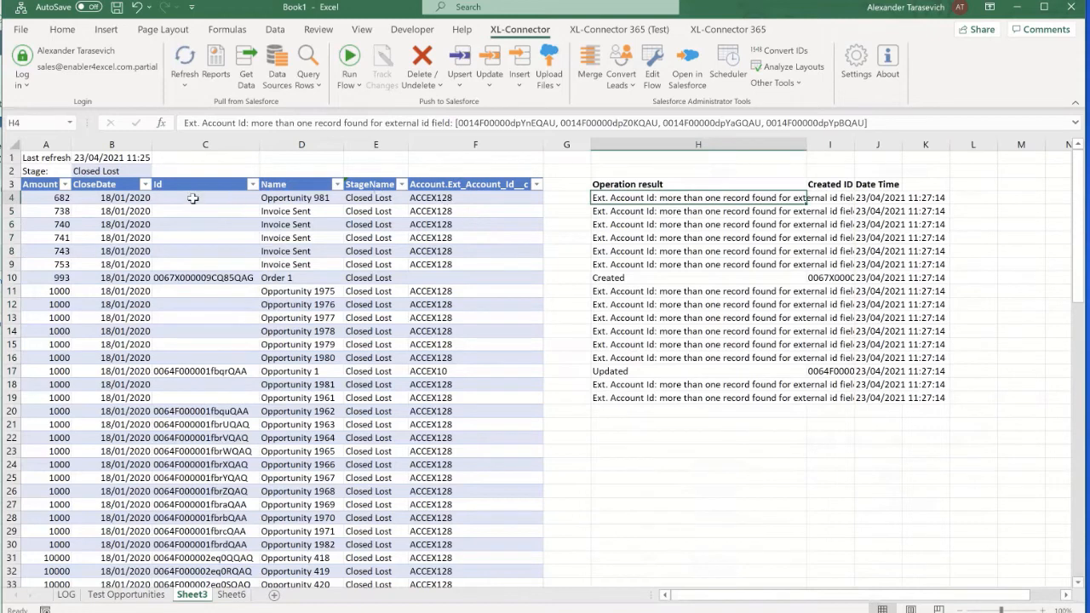
Upsert the opportunities in rows 4 to 19 again with the Account.Ext_Account_Id__c mapping excluded
{"action": "left_click_drag", "start_coordinate": [193, 198], "coordinate": [205, 398]}
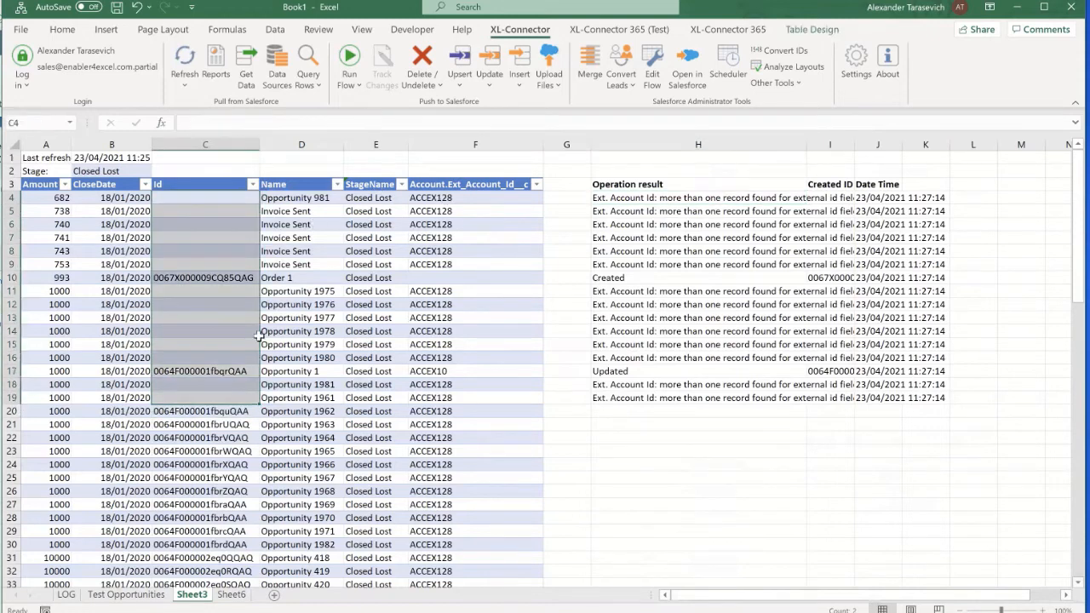
{"action": "left_click", "coordinate": [460, 64]}
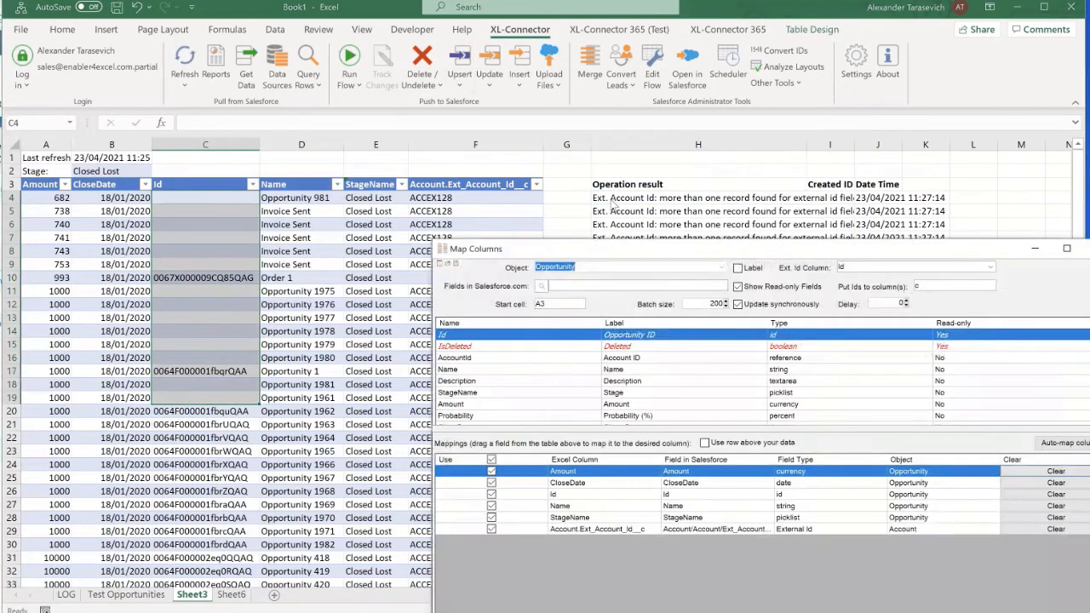
{"action": "left_click", "coordinate": [491, 530]}
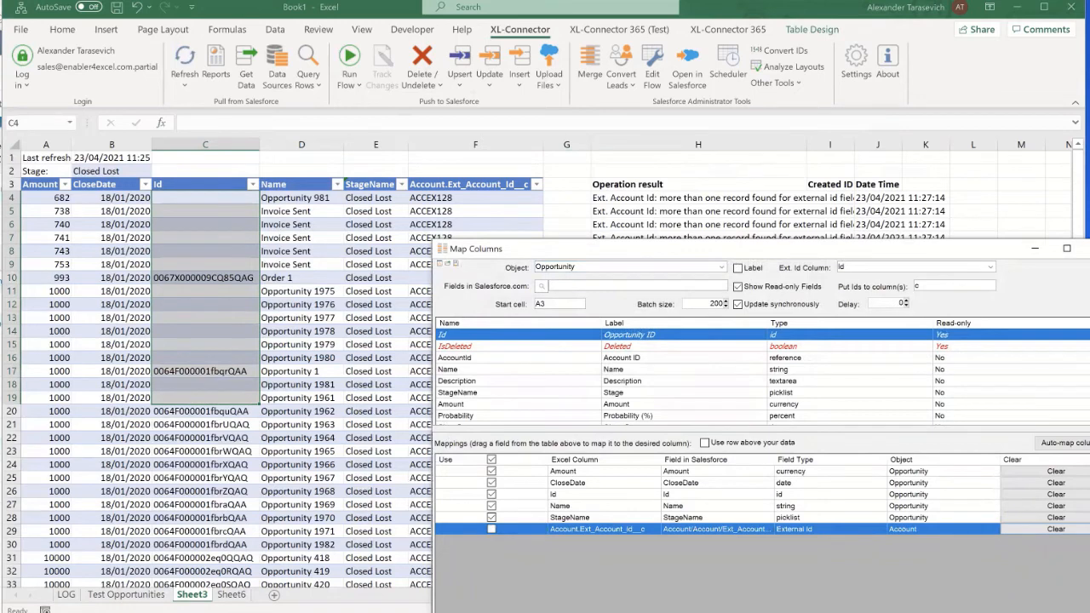
{"action": "left_click", "coordinate": [440, 393]}
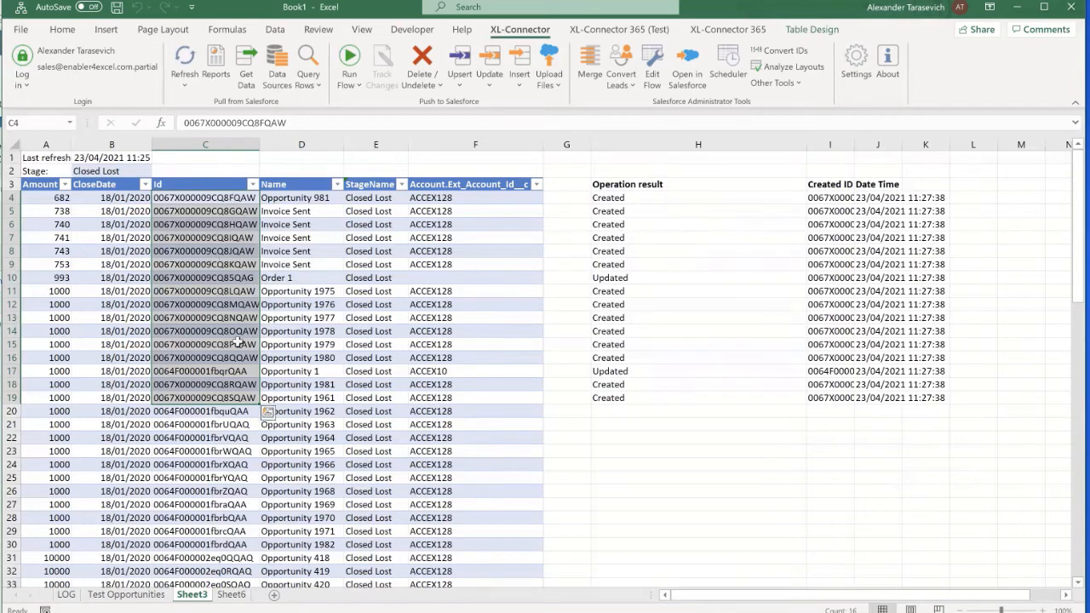
Change the StageName of the opportunity in row 5 to Quote Sent
{"action": "left_click", "coordinate": [391, 213]}
{"action": "left_click", "coordinate": [414, 212]}
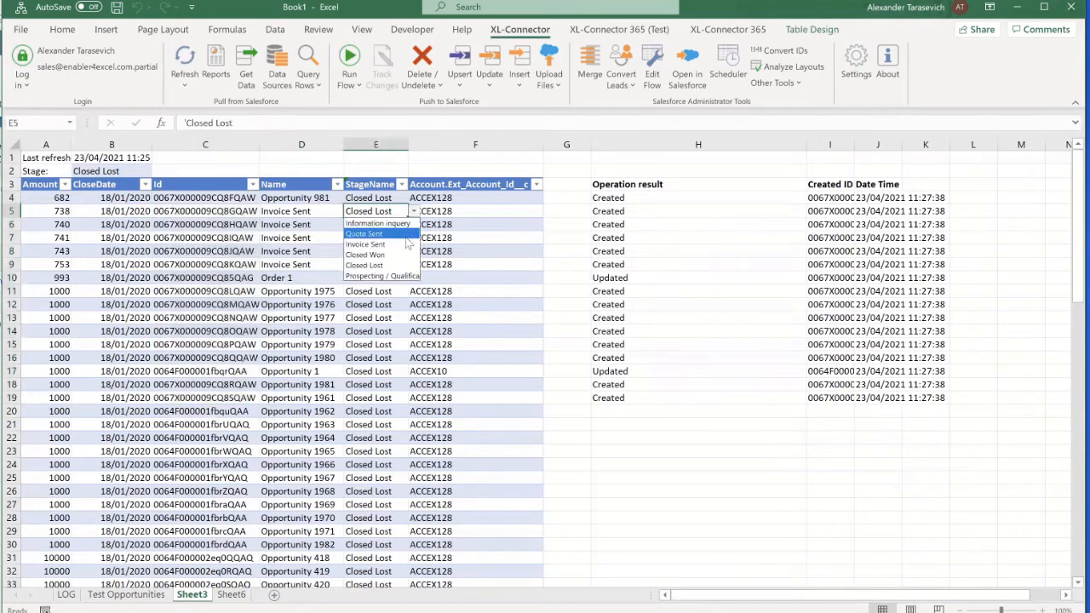
{"action": "left_click", "coordinate": [375, 233]}
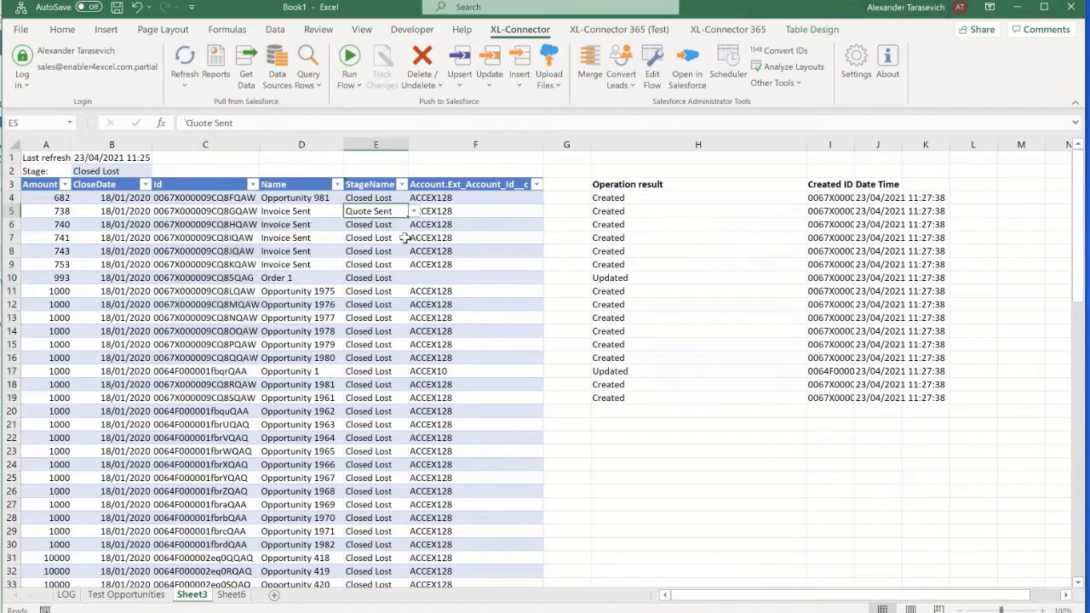
Upsert only the opportunity in row 5 to Salesforce and check its operation result
{"action": "left_click", "coordinate": [227, 210]}
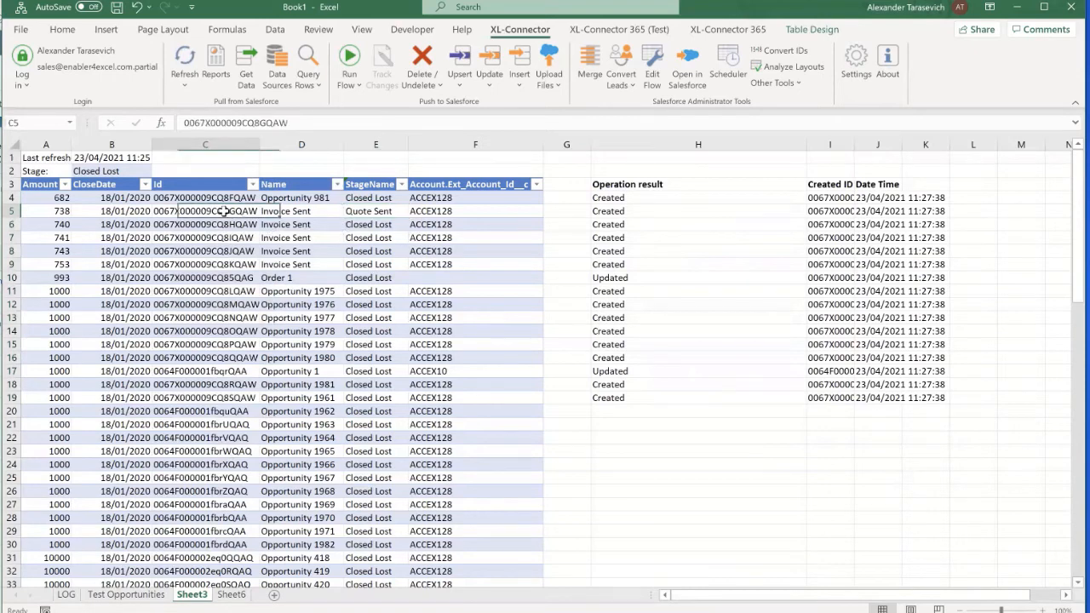
{"action": "left_click", "coordinate": [464, 61]}
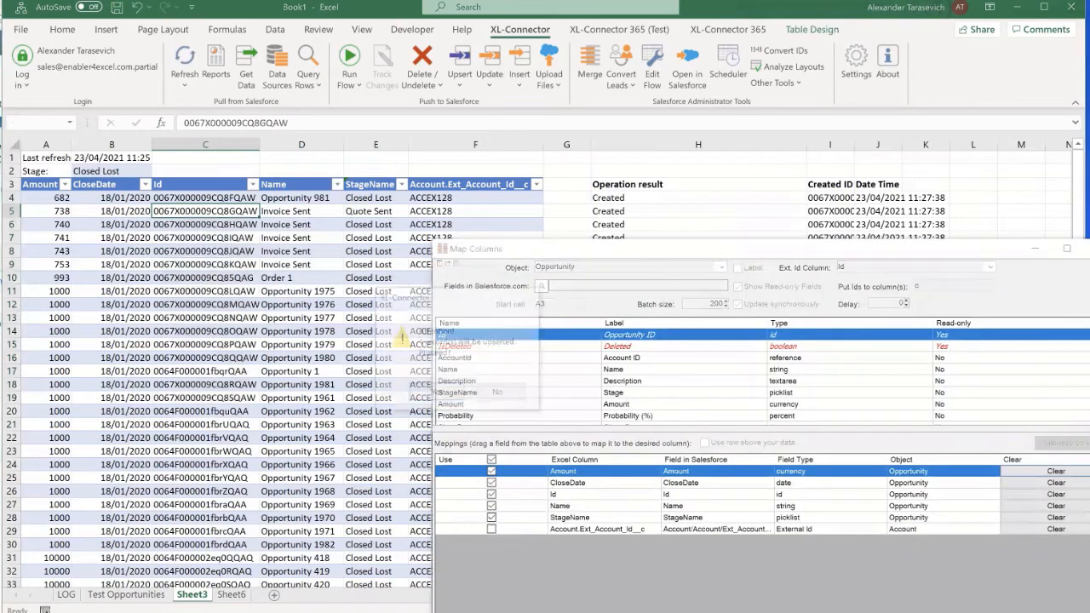
{"action": "left_click", "coordinate": [425, 400]}
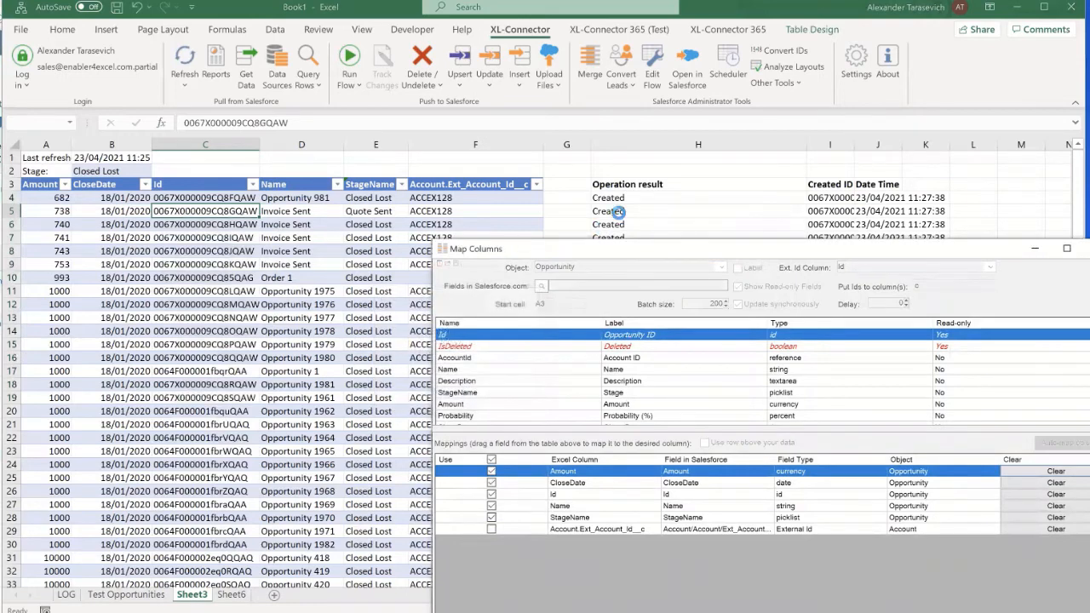
{"action": "left_click", "coordinate": [603, 212]}
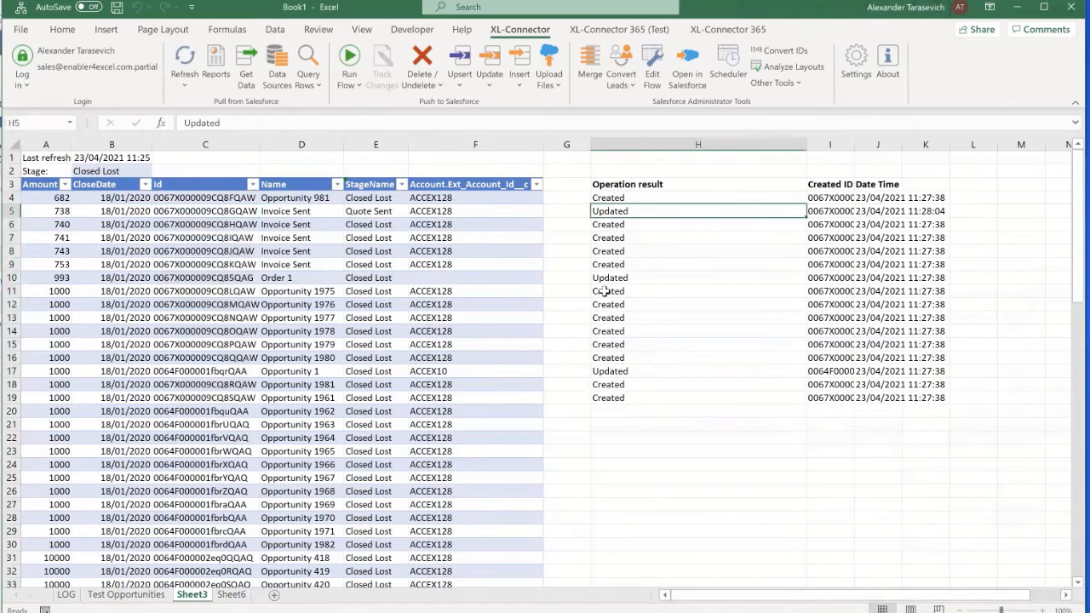
{"action": "left_click", "coordinate": [226, 211]}
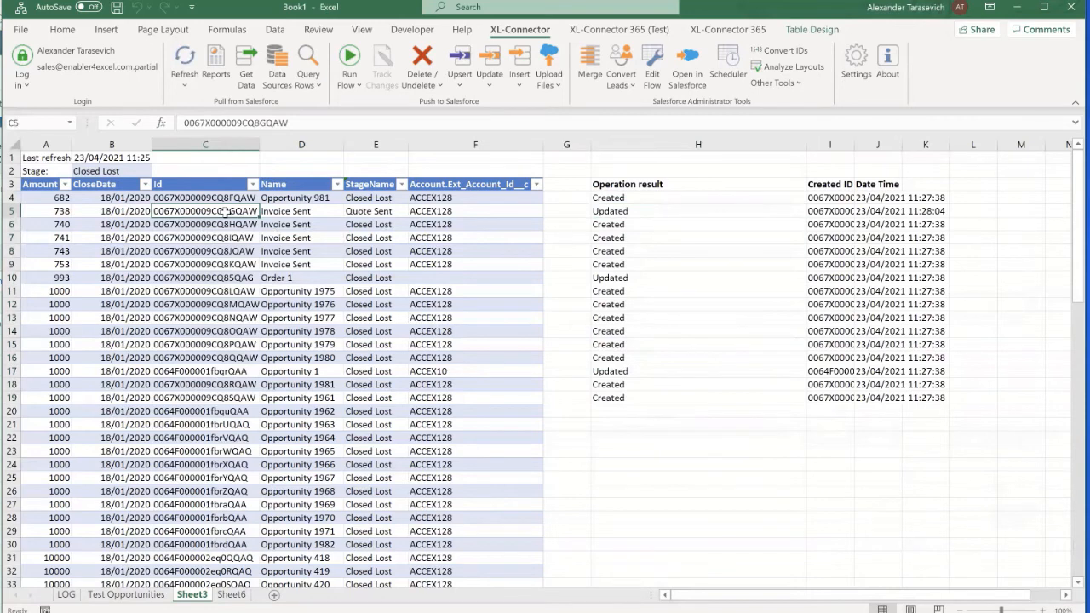
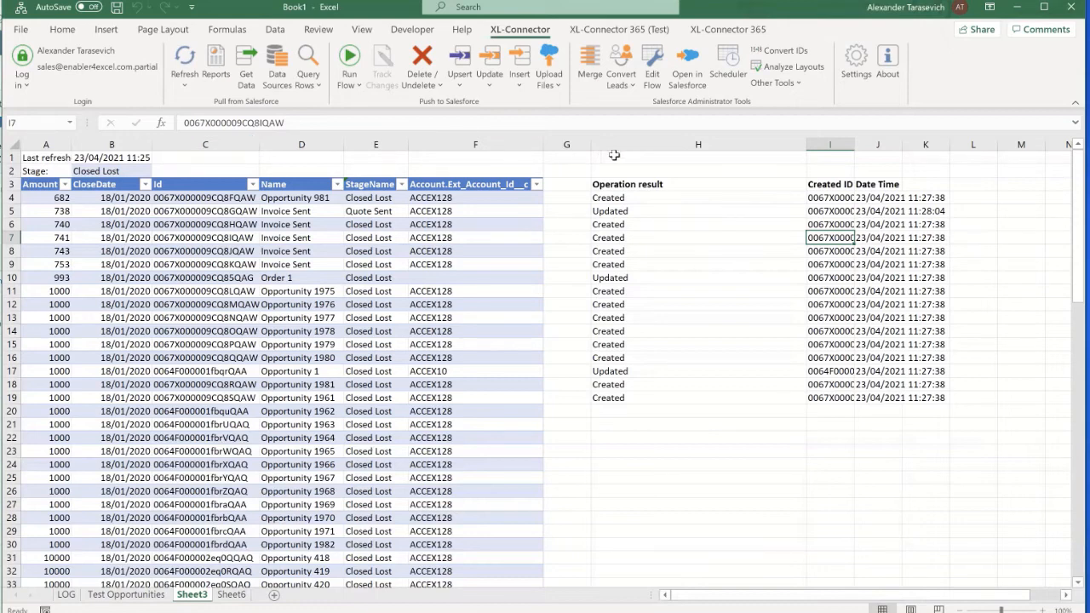
Clear the operation results, created IDs and timestamps from columns H to K
{"action": "left_click_drag", "start_coordinate": [615, 147], "coordinate": [930, 145]}
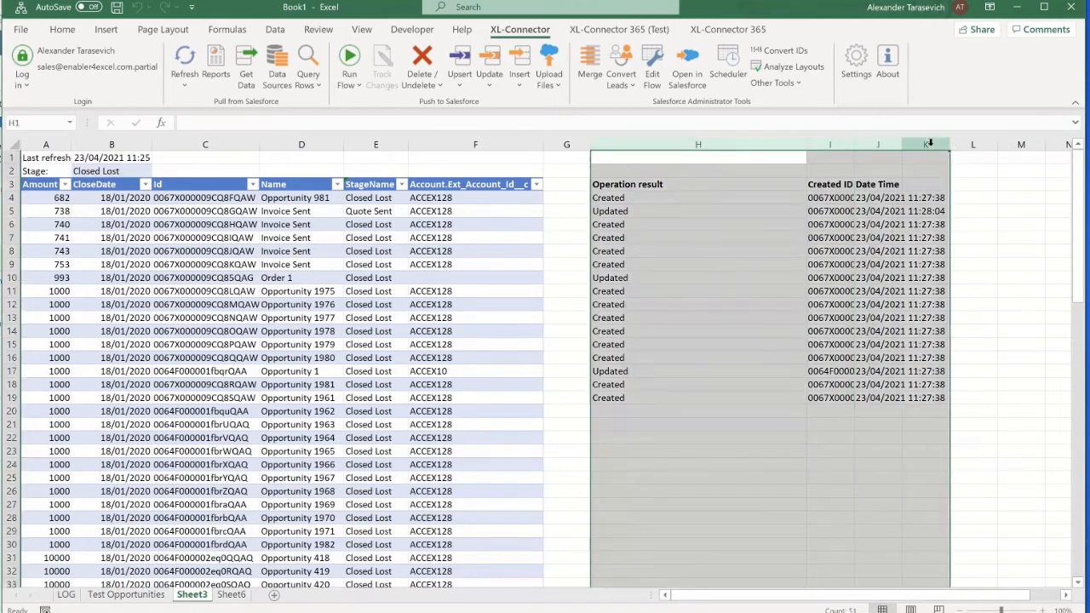
{"action": "key", "text": "Delete"}
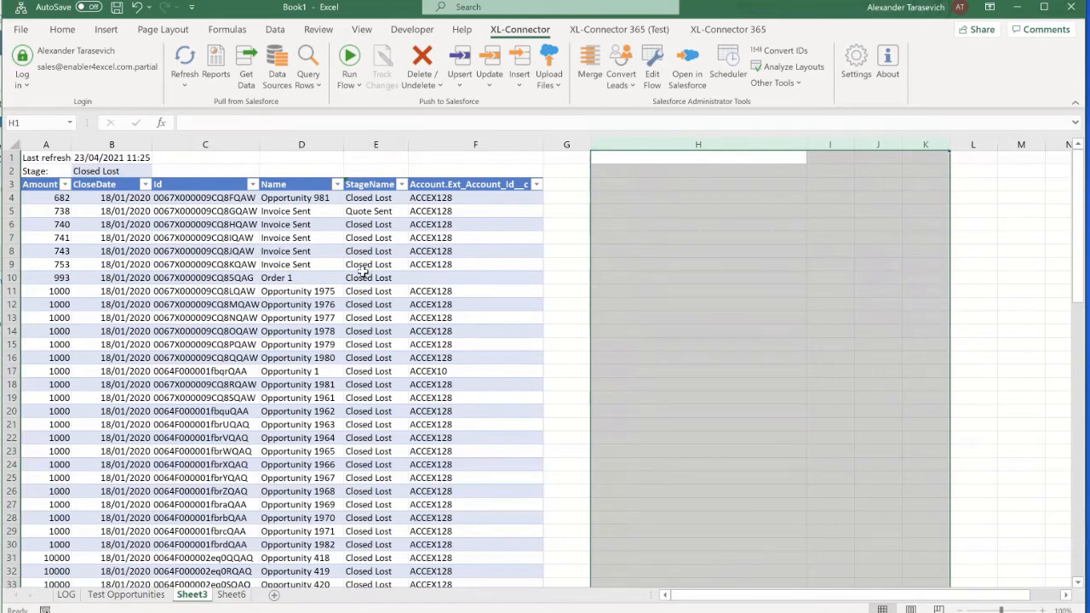
{"action": "left_click", "coordinate": [364, 276]}
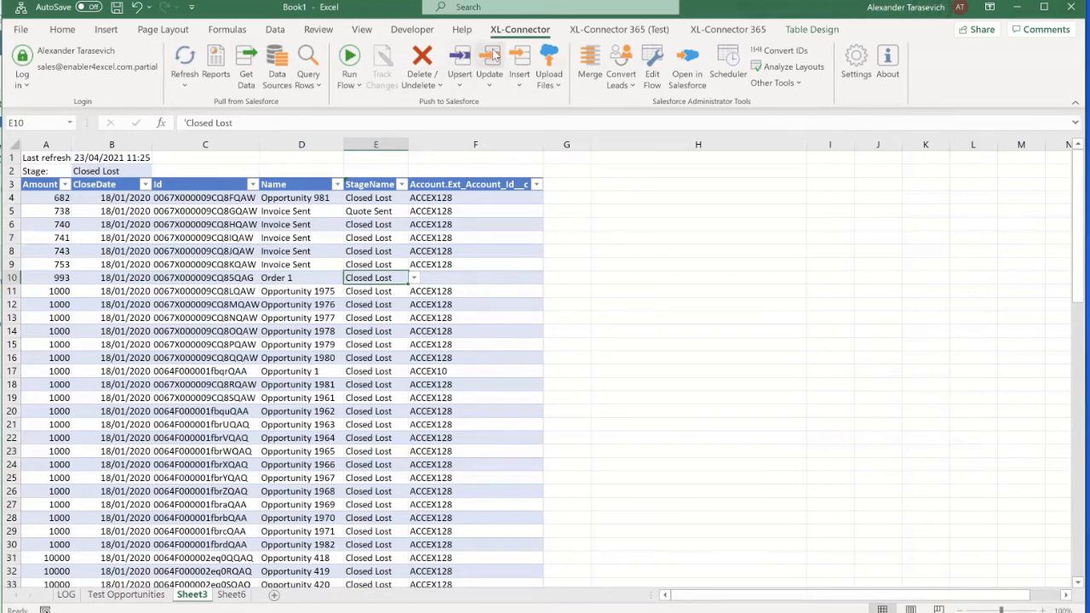
Review the A3 query flow step's Upsert operation settings and column mappings without changing them
{"action": "left_click", "coordinate": [653, 68]}
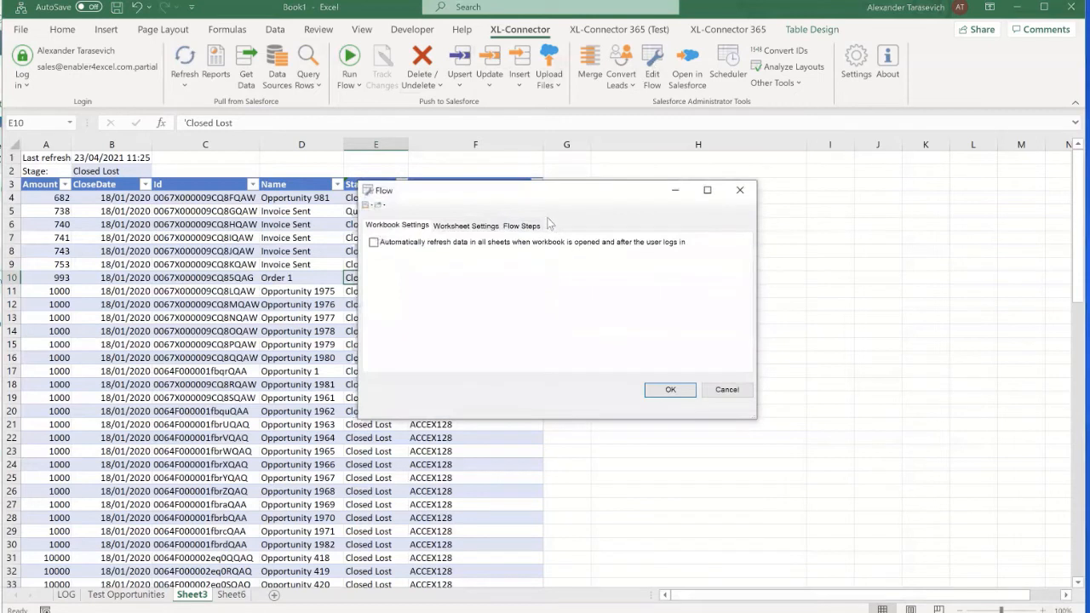
{"action": "left_click", "coordinate": [521, 225]}
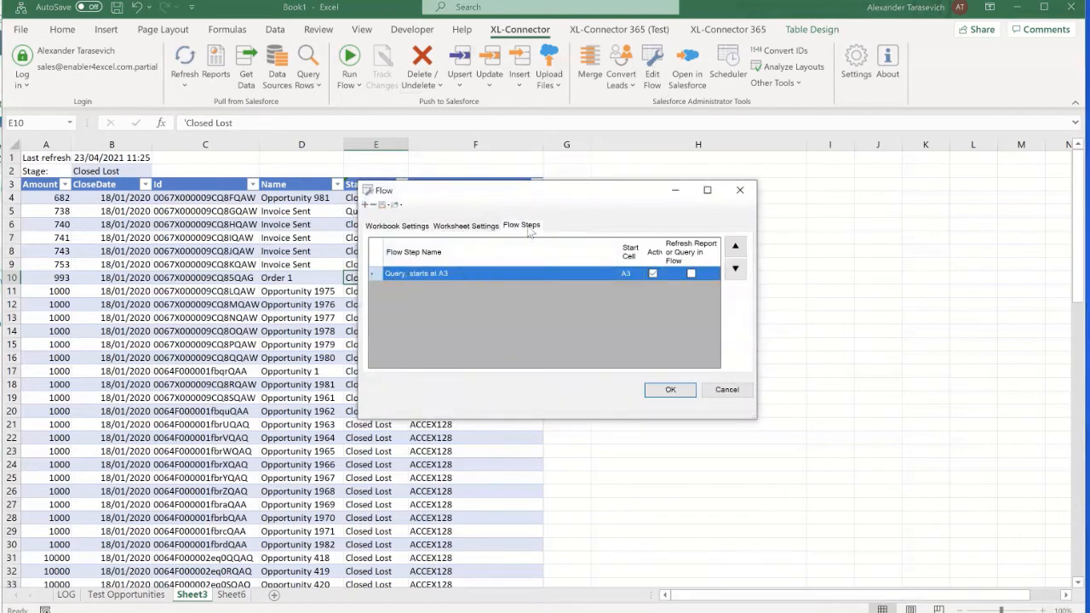
{"action": "double_click", "coordinate": [449, 272]}
{"action": "left_click_drag", "start_coordinate": [474, 230], "coordinate": [394, 233]}
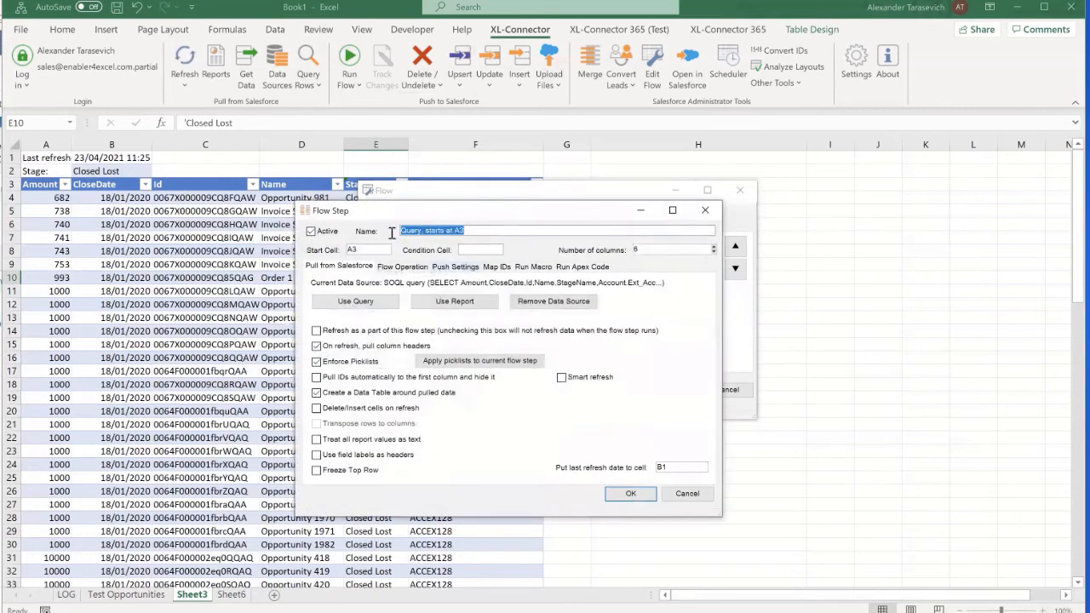
{"action": "left_click_drag", "start_coordinate": [467, 213], "coordinate": [594, 155]}
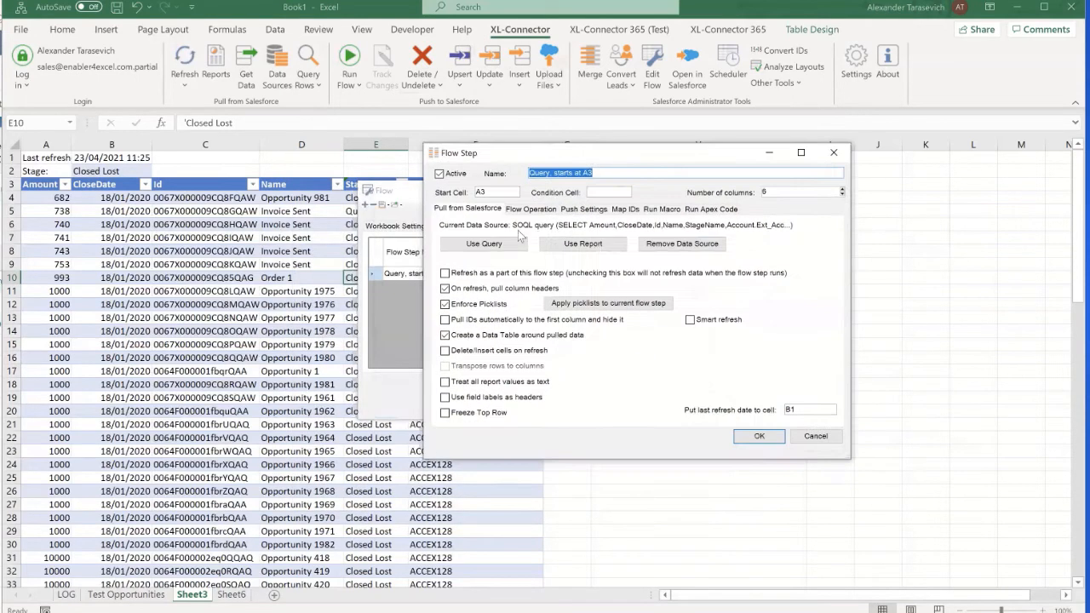
{"action": "left_click", "coordinate": [534, 211]}
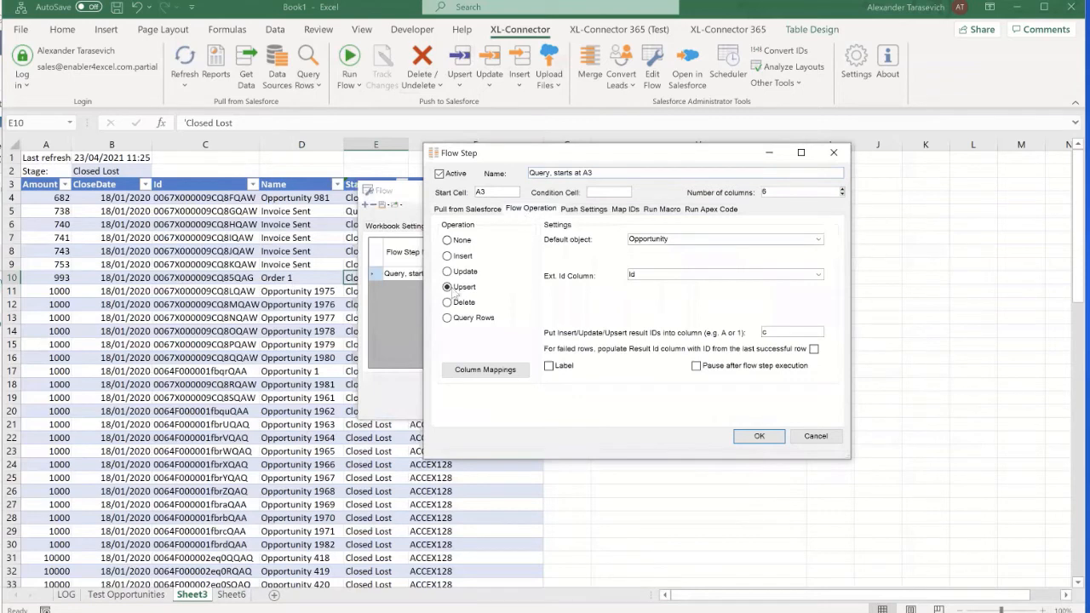
{"action": "double_click", "coordinate": [766, 333]}
{"action": "left_click", "coordinate": [484, 370]}
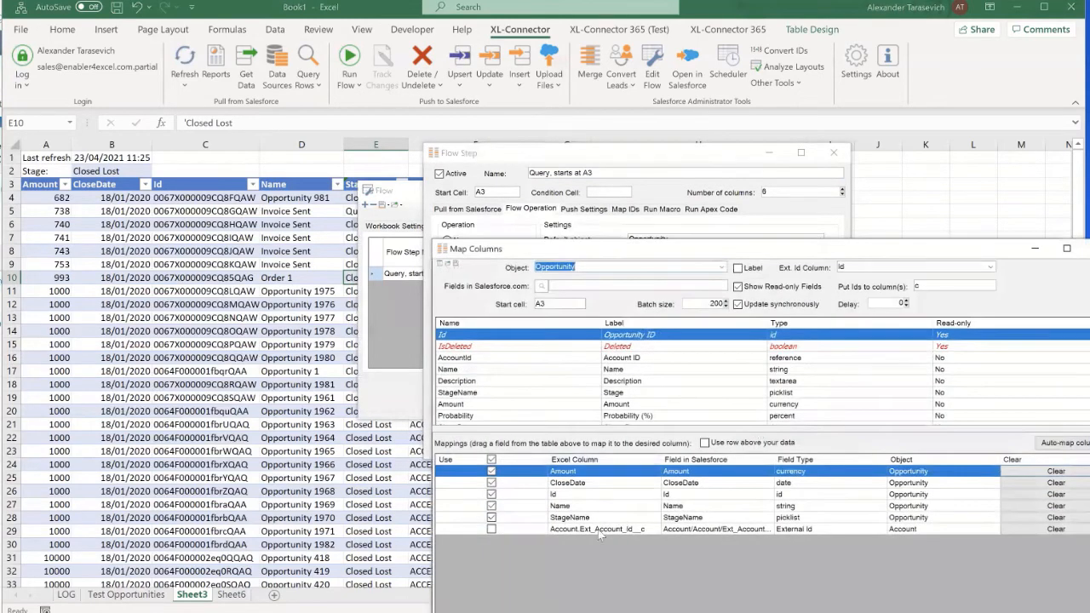
{"action": "key", "text": "Escape"}
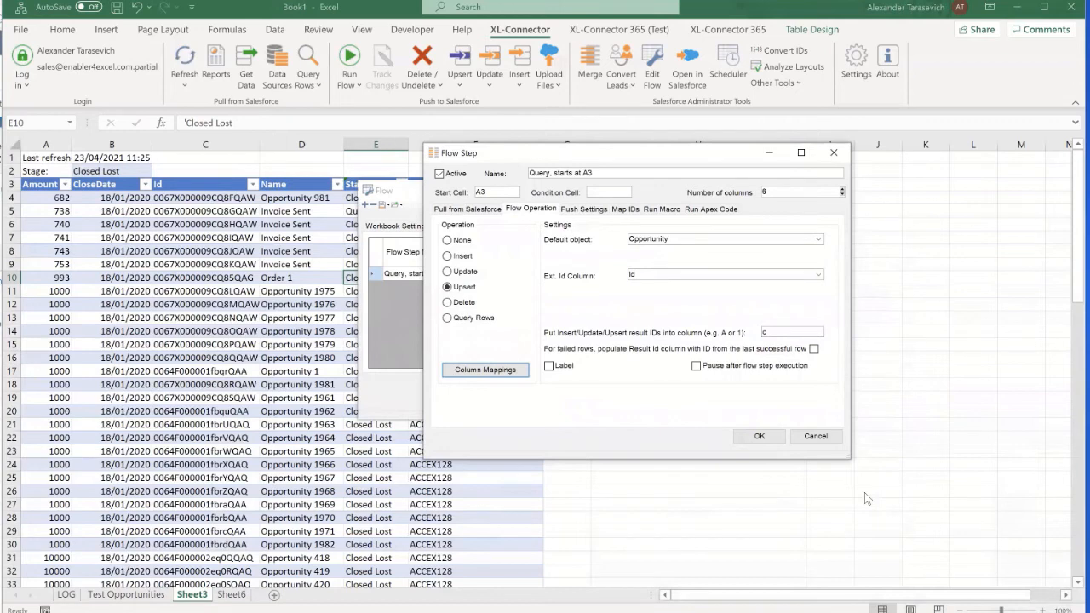
{"action": "left_click", "coordinate": [809, 436]}
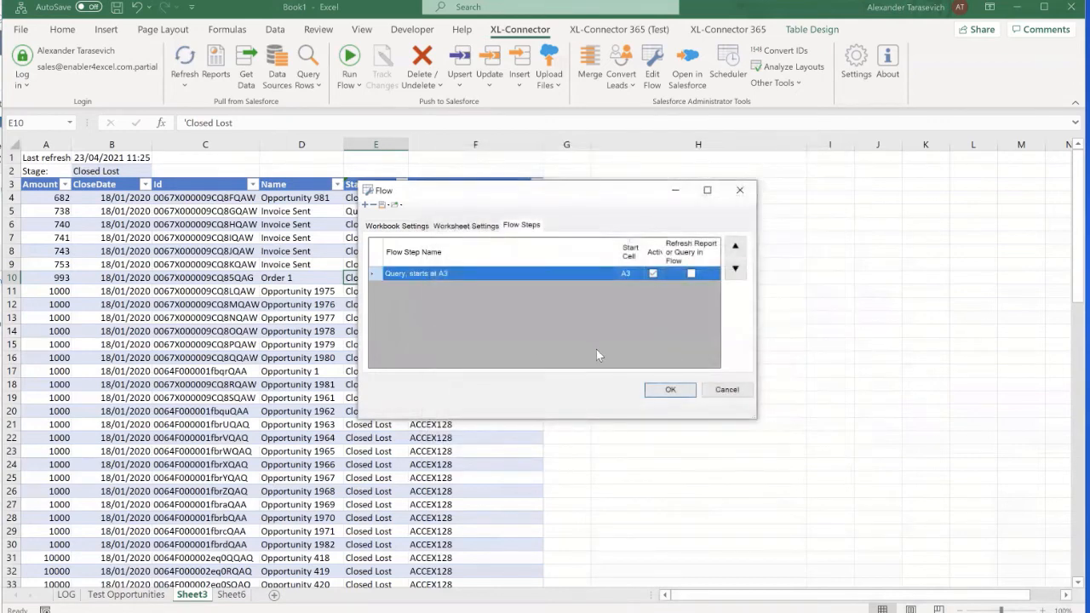
{"action": "left_click", "coordinate": [724, 389]}
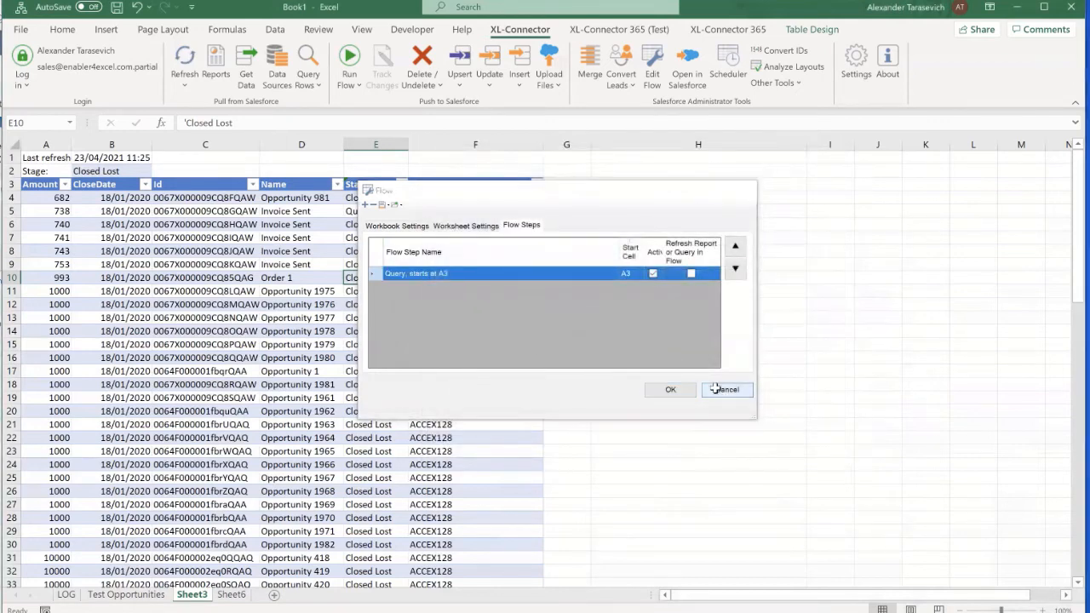
Set the StageName of the opportunities in rows 10 to 23 to Invoice Sent
{"action": "left_click", "coordinate": [332, 317]}
{"action": "left_click", "coordinate": [369, 382]}
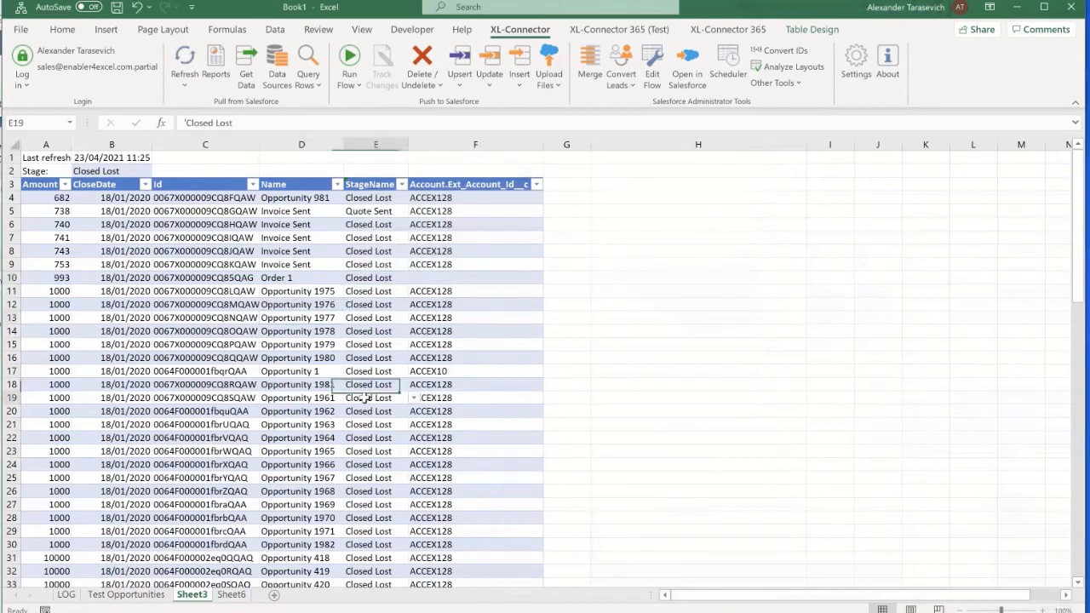
{"action": "left_click", "coordinate": [390, 282]}
{"action": "left_click", "coordinate": [414, 278]}
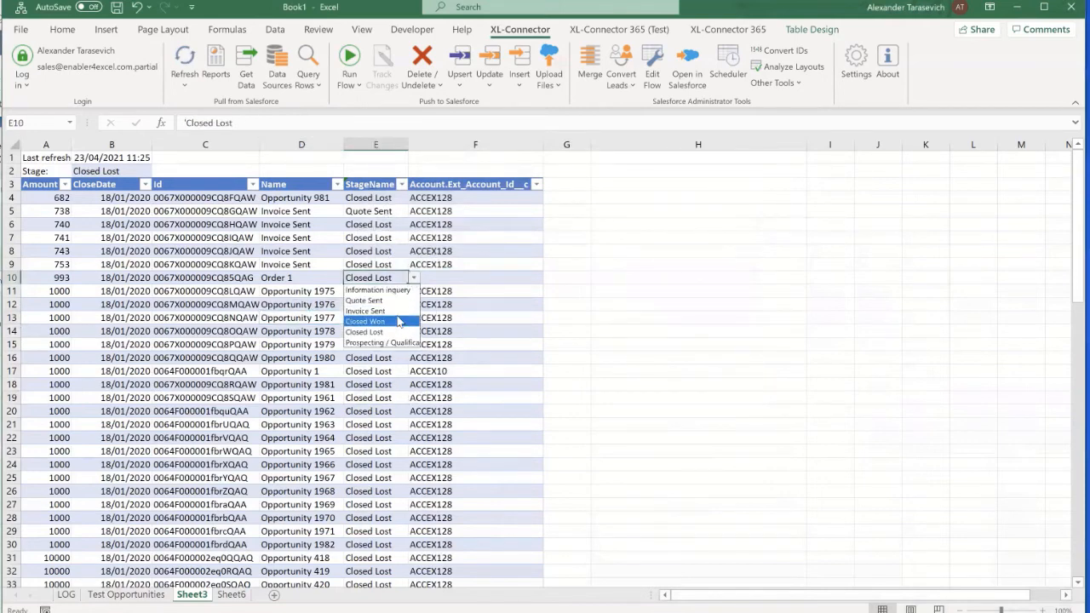
{"action": "left_click", "coordinate": [399, 310]}
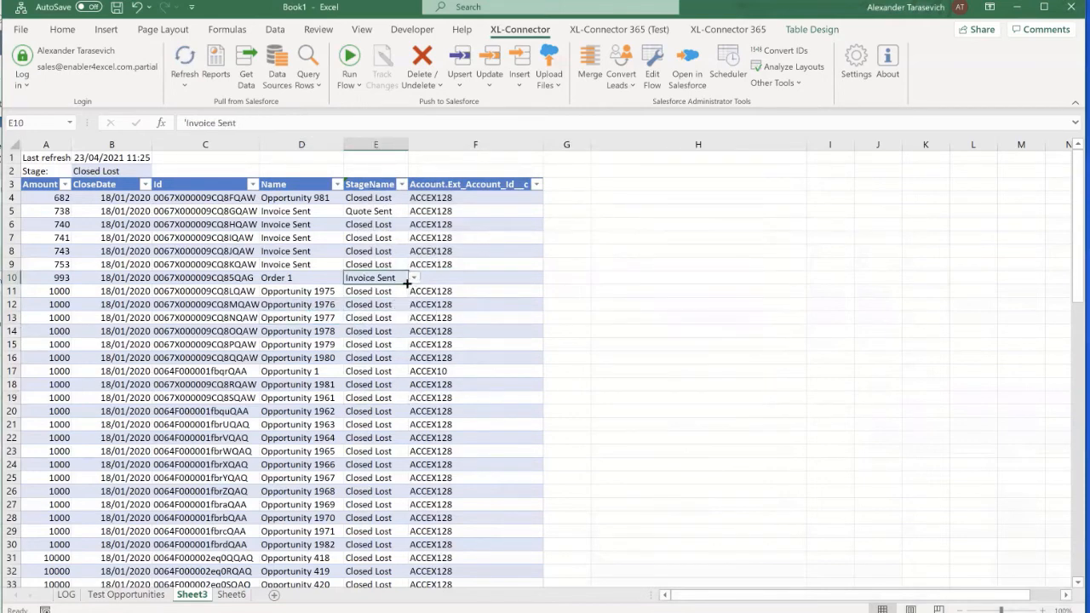
{"action": "left_click_drag", "start_coordinate": [408, 284], "coordinate": [400, 451]}
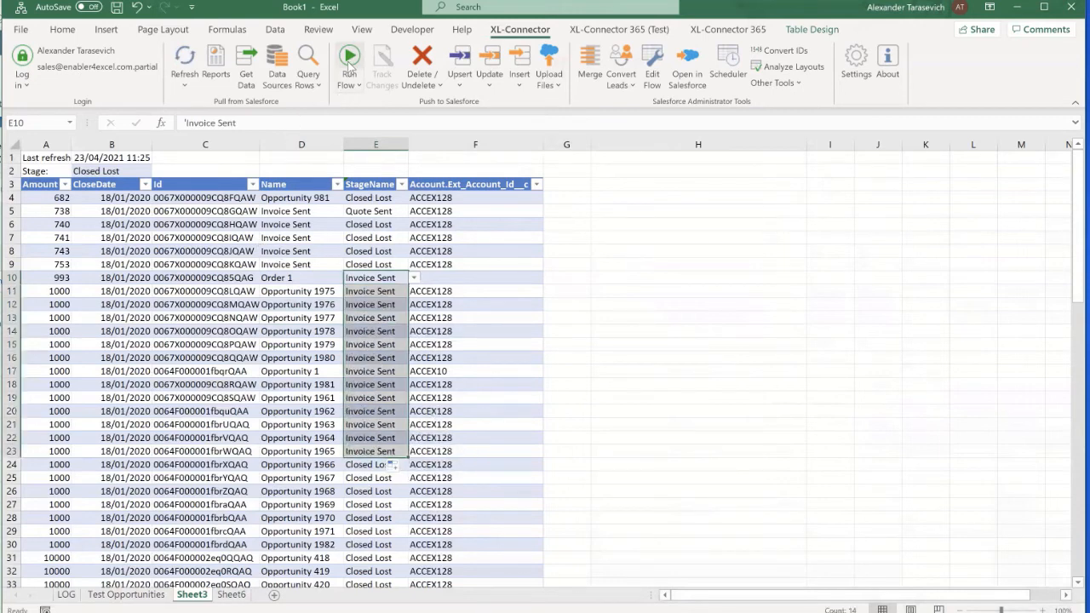
Run the flow for the selected rows 10 to 23 and check their operation results
{"action": "left_click", "coordinate": [349, 73]}
{"action": "left_click", "coordinate": [452, 405]}
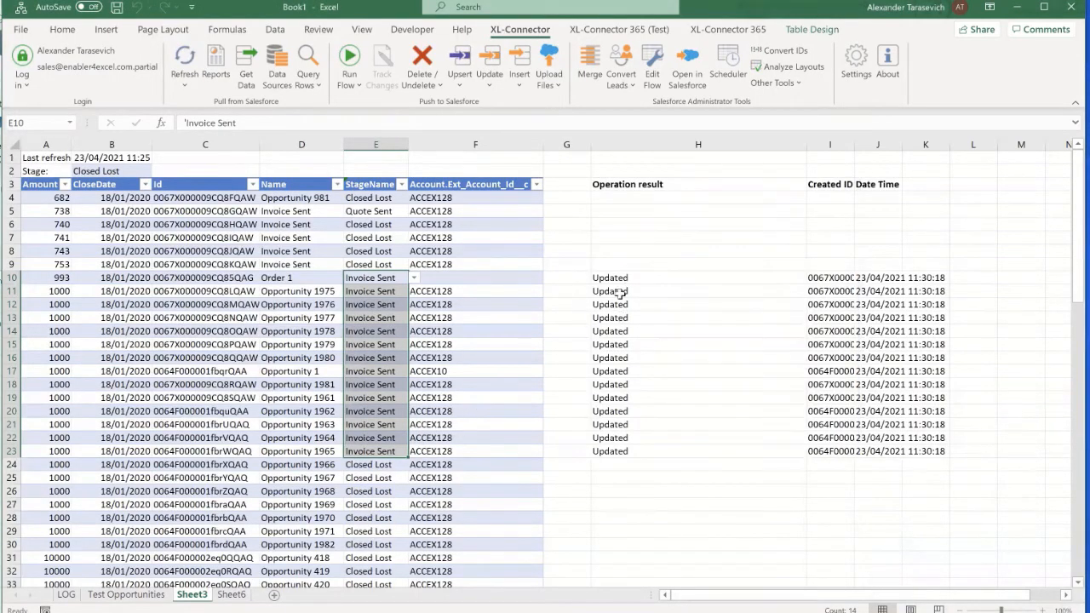
{"action": "scroll", "coordinate": [656, 332], "scroll_direction": "down", "scroll_amount": 1}
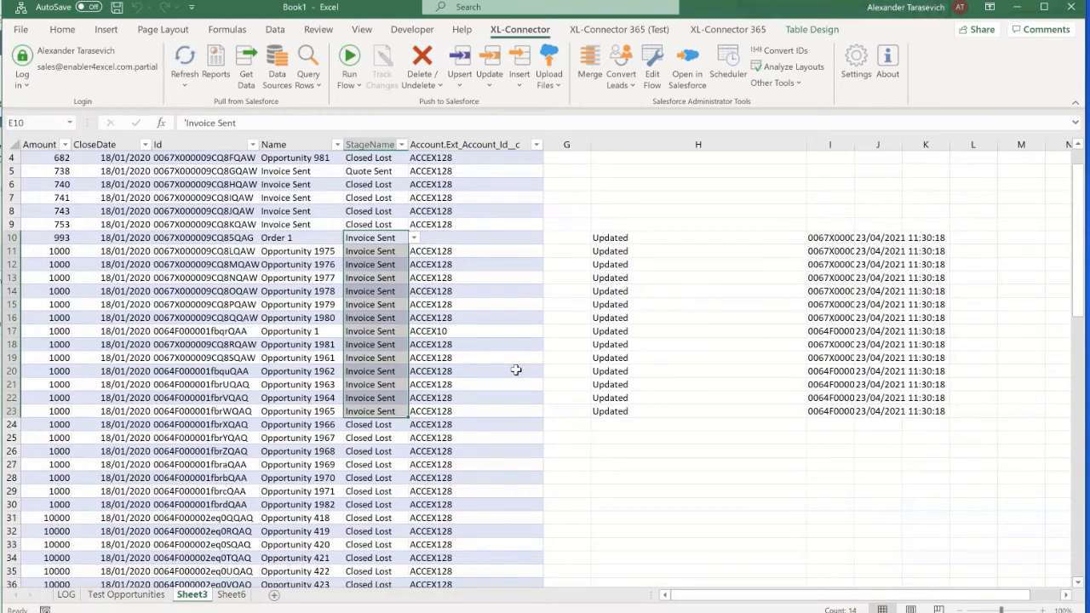
{"action": "scroll", "coordinate": [516, 370], "scroll_direction": "down", "scroll_amount": 1}
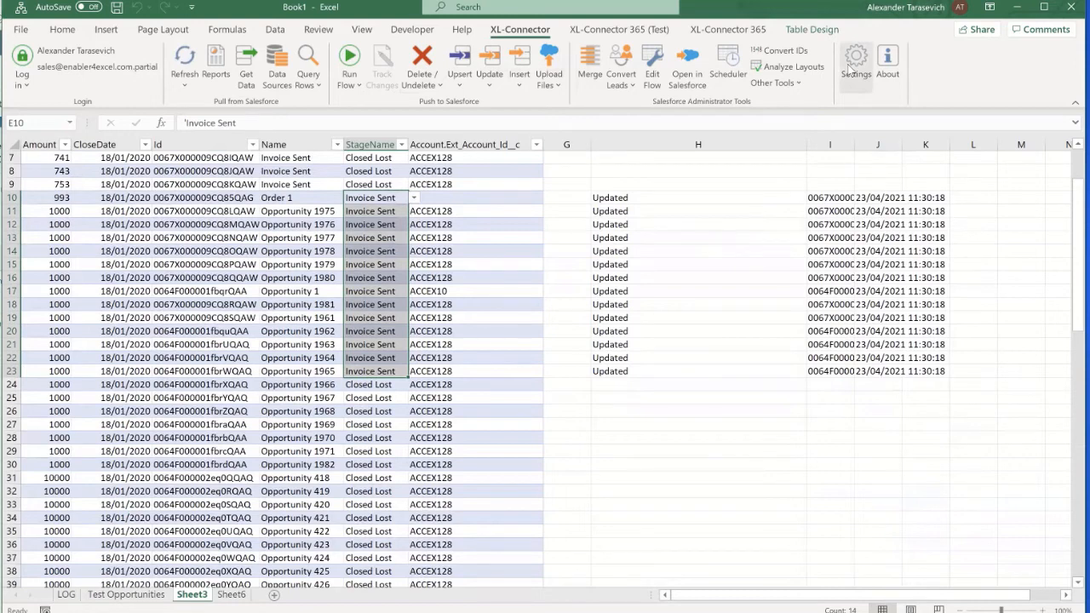
{"action": "left_click_drag", "start_coordinate": [1077, 299], "coordinate": [1077, 265]}
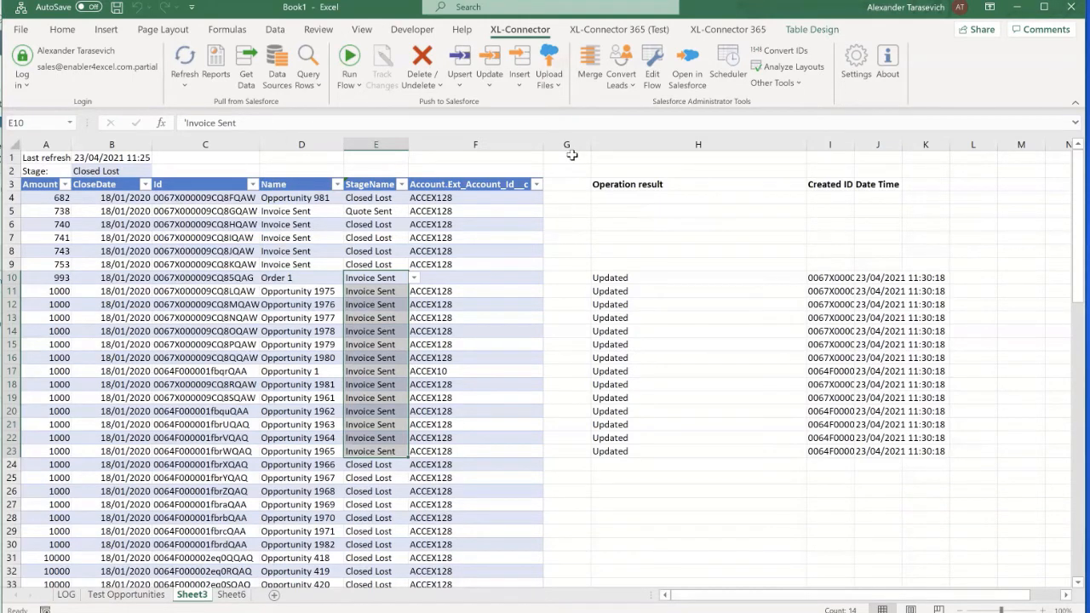
Change the operation of the flow step starting at A3 to Update
{"action": "left_click", "coordinate": [654, 68]}
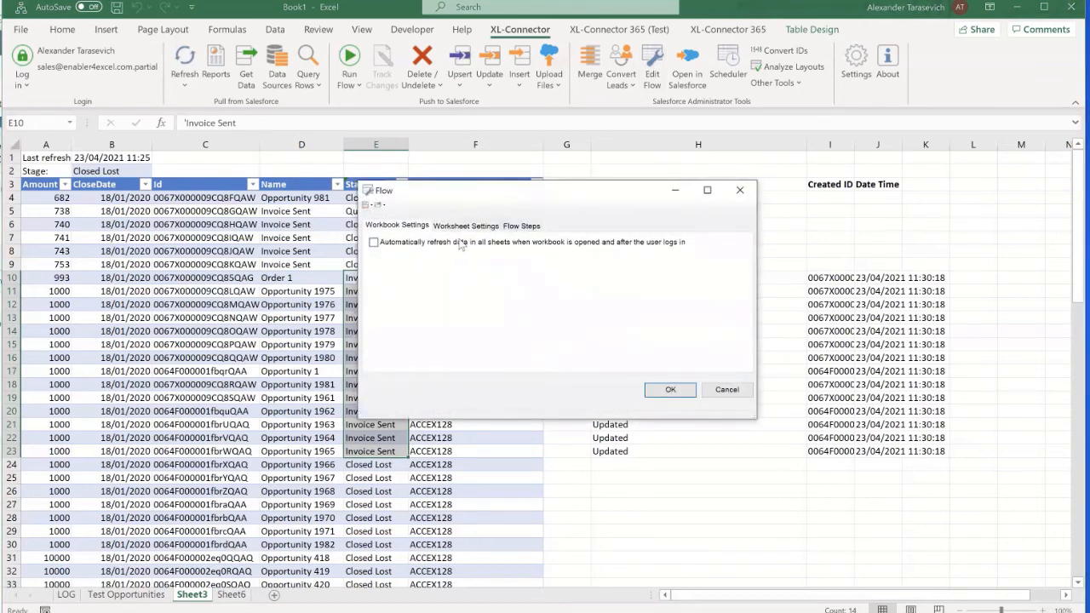
{"action": "left_click", "coordinate": [521, 226]}
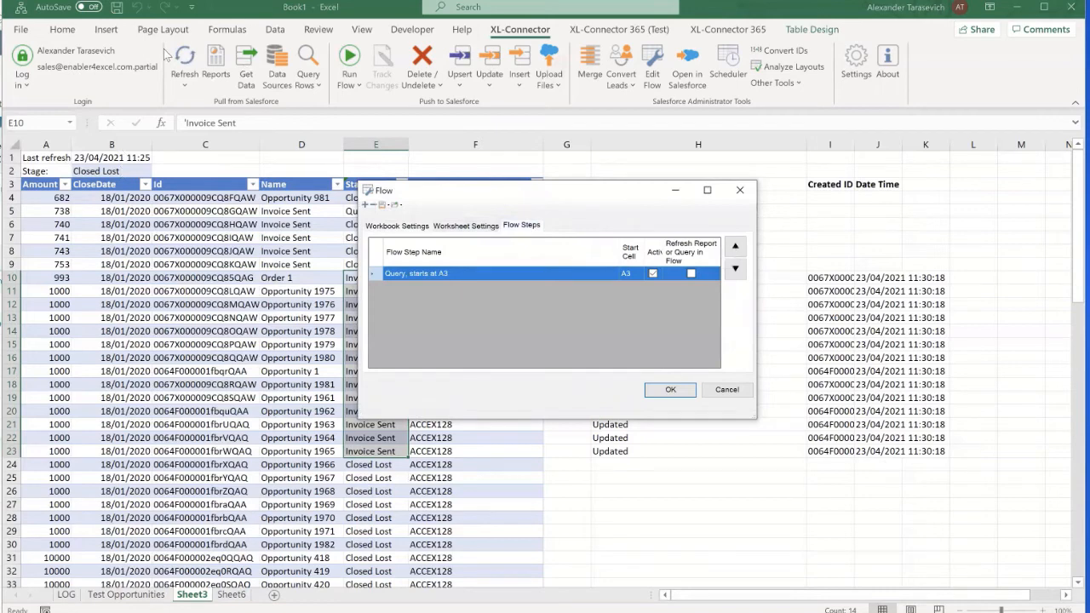
{"action": "double_click", "coordinate": [500, 280]}
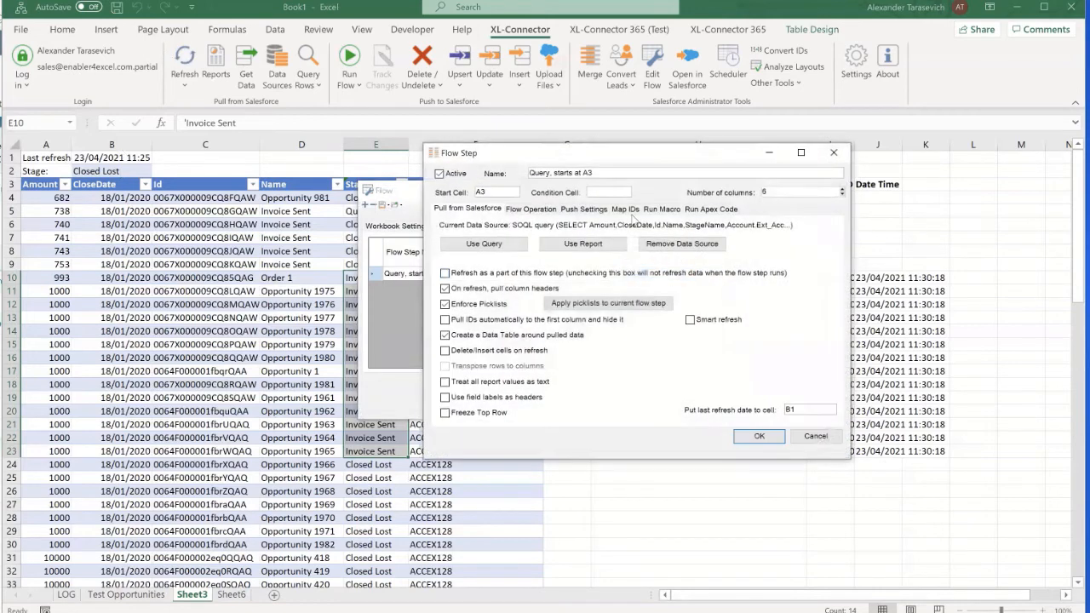
{"action": "left_click", "coordinate": [531, 209]}
{"action": "left_click", "coordinate": [466, 271]}
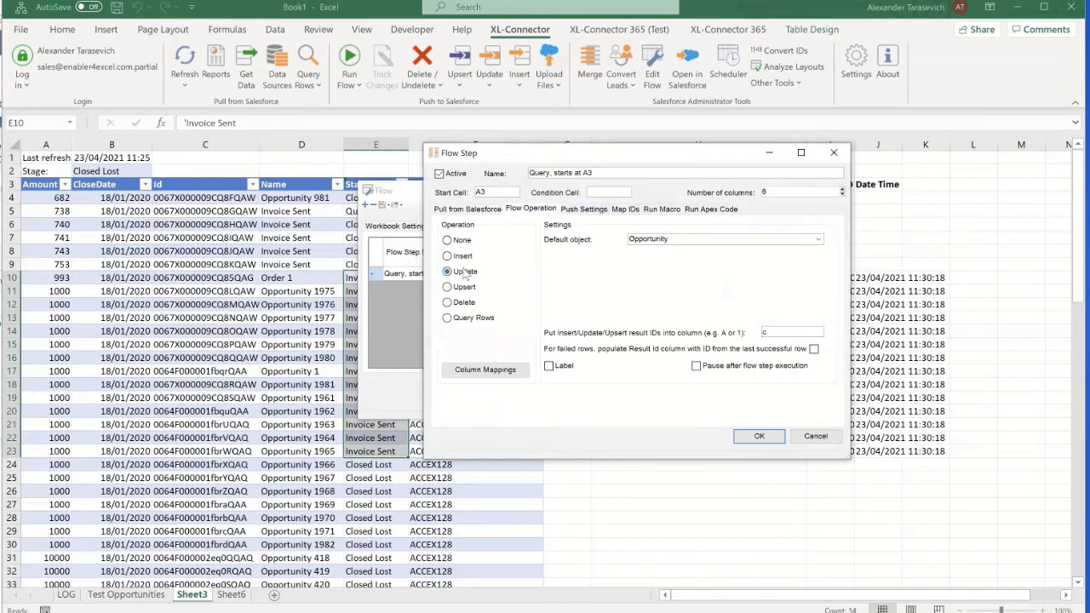
Exclude Amount, CloseDate and Name from the flow step's column mappings, leaving Id and StageName in use, and save the flow
{"action": "left_click", "coordinate": [496, 369]}
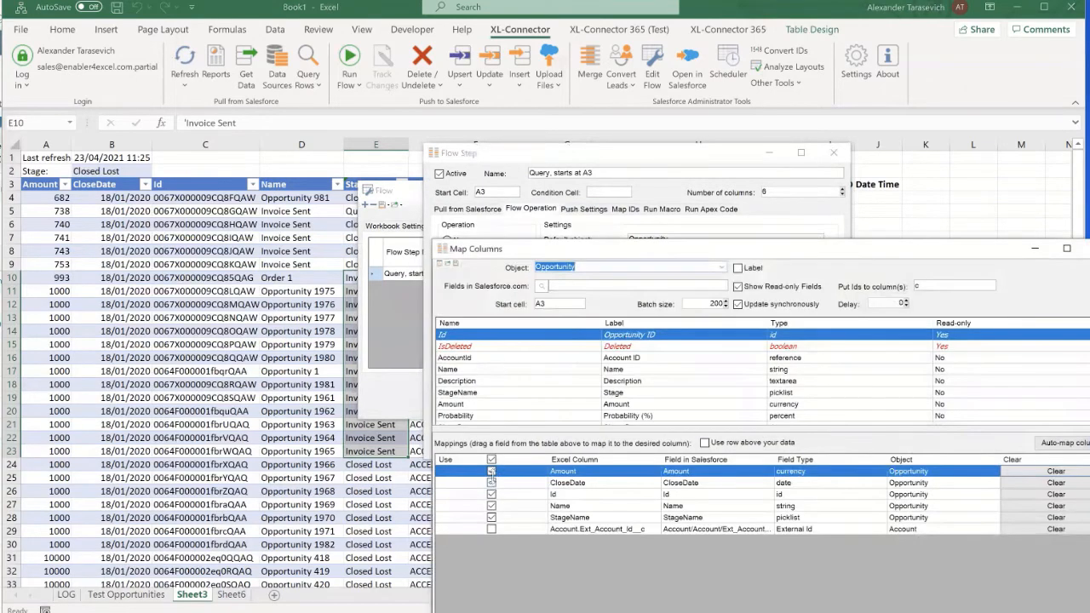
{"action": "left_click", "coordinate": [490, 471]}
{"action": "left_click", "coordinate": [491, 483]}
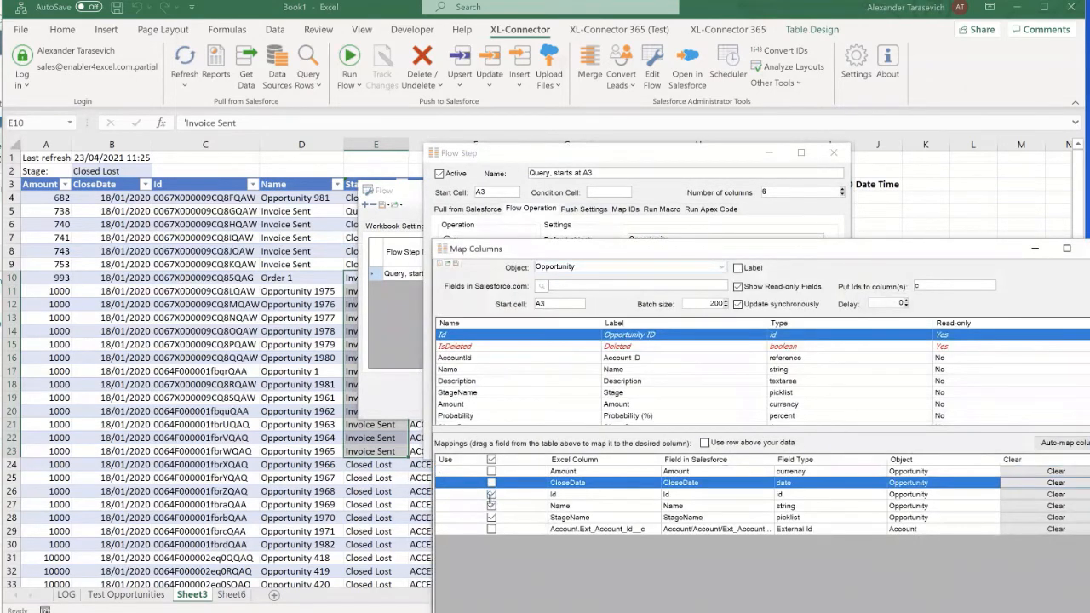
{"action": "left_click", "coordinate": [491, 506]}
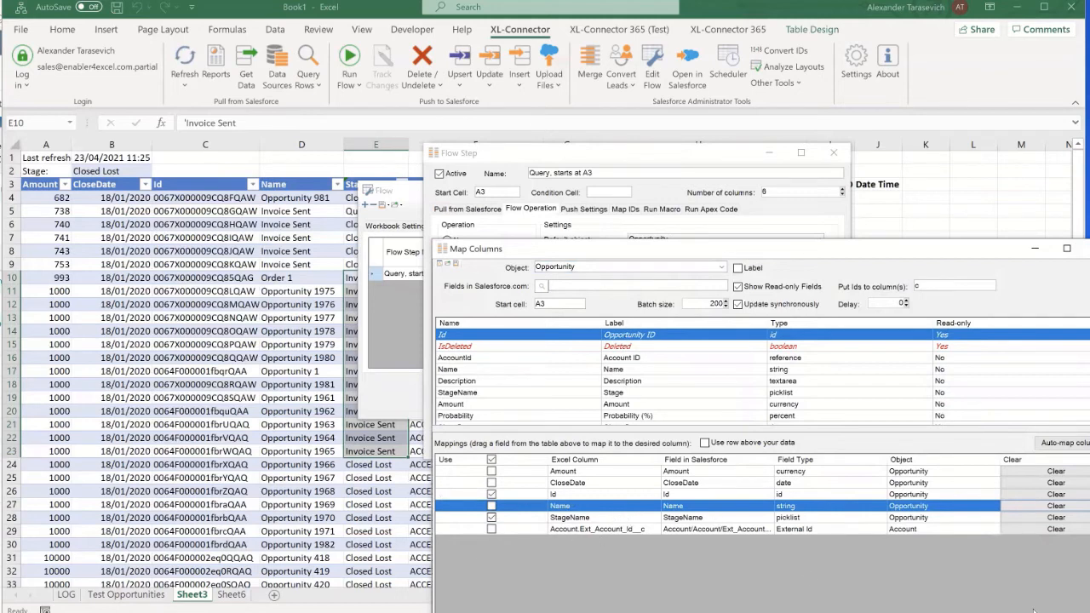
{"action": "key", "text": "Return"}
{"action": "left_click", "coordinate": [769, 437]}
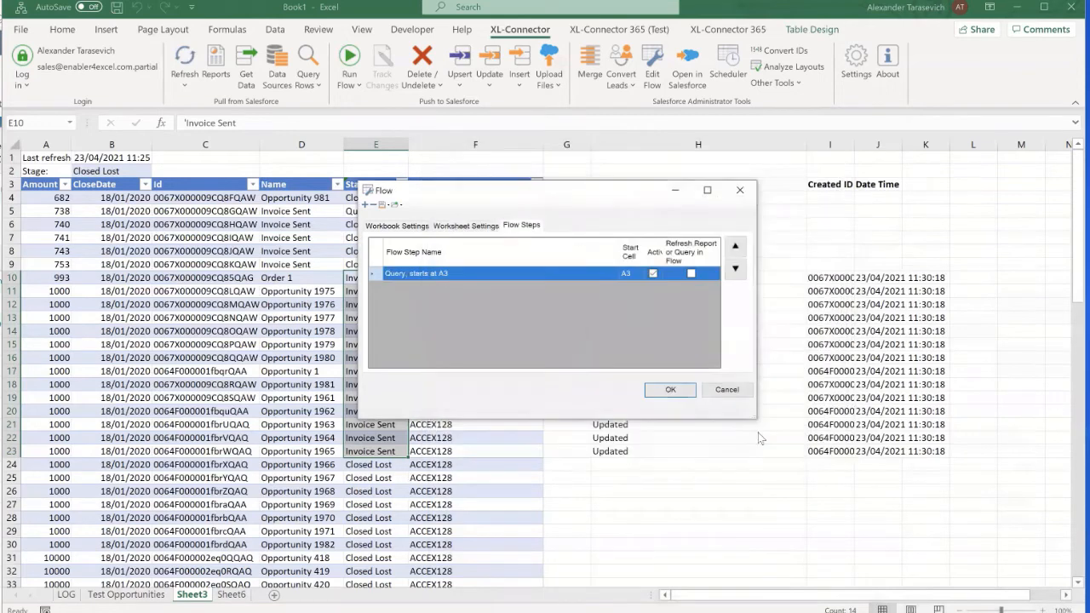
{"action": "left_click", "coordinate": [688, 395]}
Switch the XL-Connector license edition in the settings to Team Player
{"action": "left_click", "coordinate": [855, 61]}
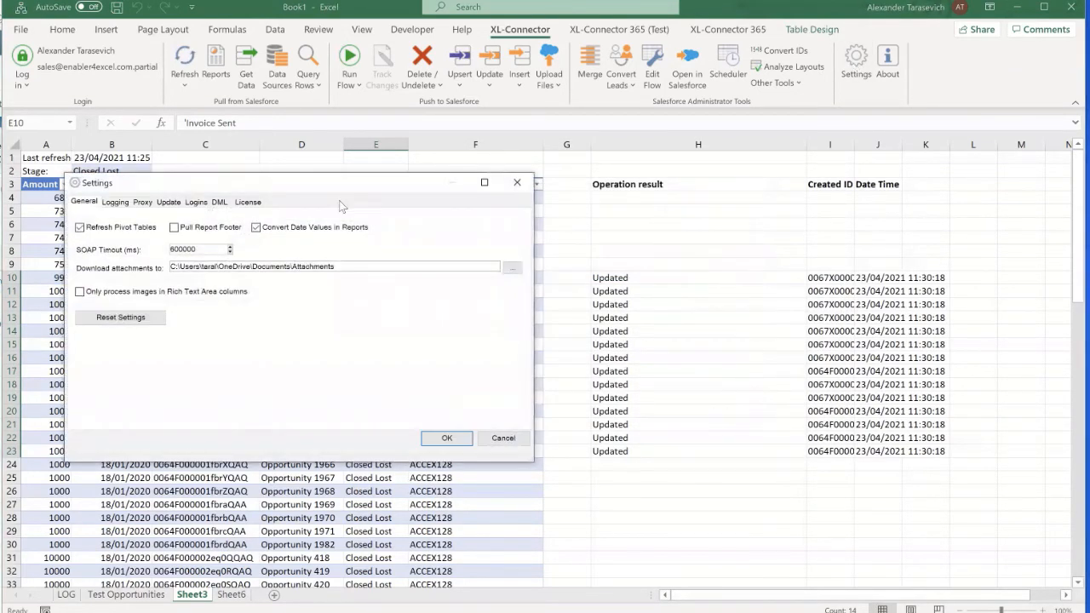
{"action": "left_click_drag", "start_coordinate": [332, 183], "coordinate": [556, 198]}
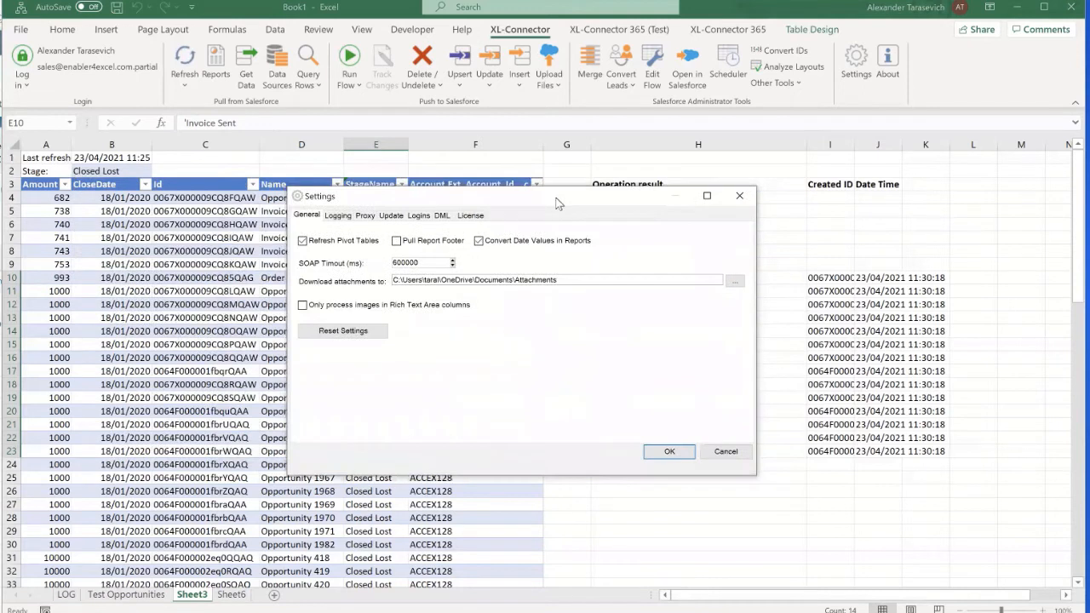
{"action": "left_click", "coordinate": [470, 216]}
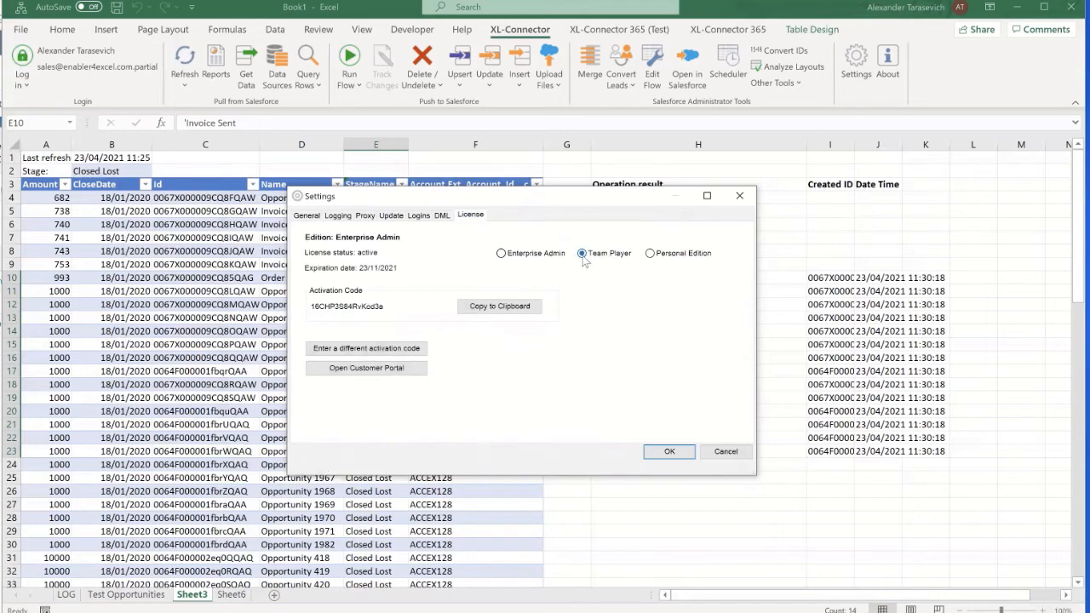
{"action": "left_click", "coordinate": [670, 450]}
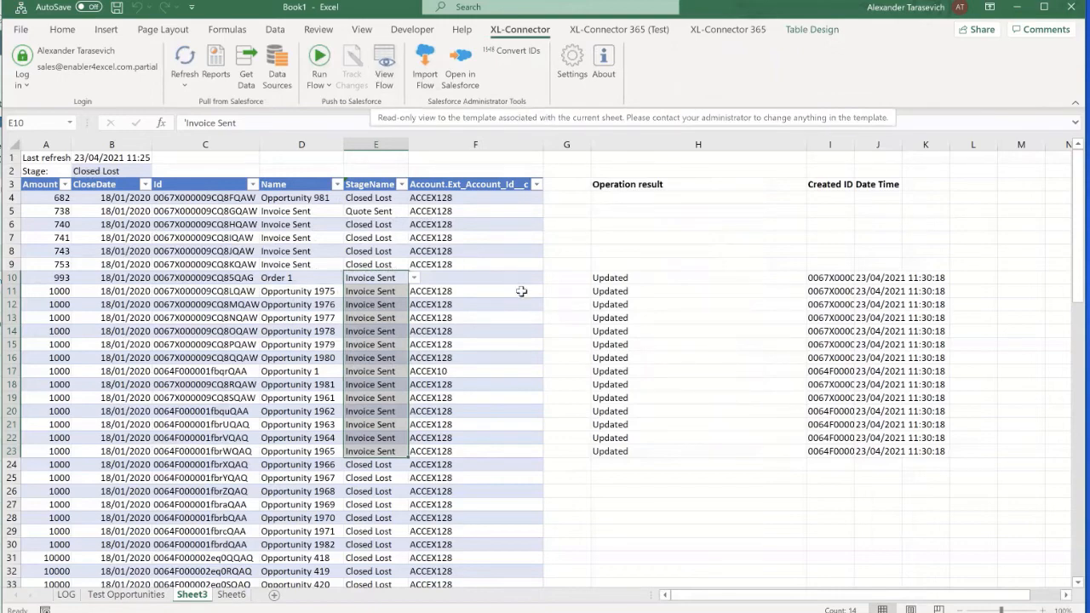
{"action": "left_click", "coordinate": [549, 304]}
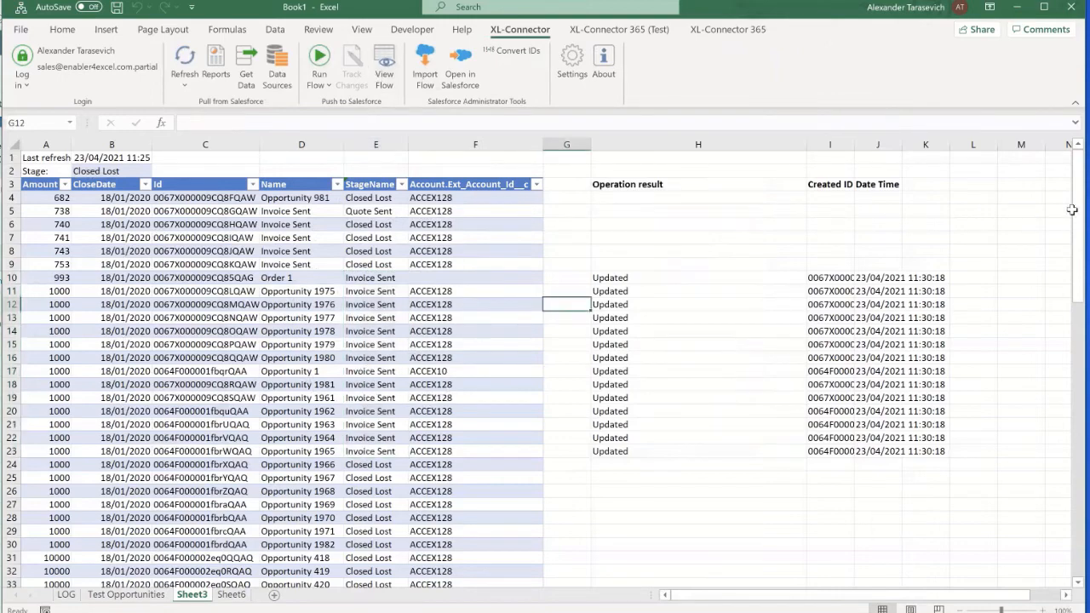
Set the Stage filter in B2 to Information inquery and refresh the opportunities from Salesforce
{"action": "left_click_drag", "start_coordinate": [1073, 210], "coordinate": [1080, 186]}
{"action": "left_click", "coordinate": [126, 171]}
{"action": "left_click", "coordinate": [158, 172]}
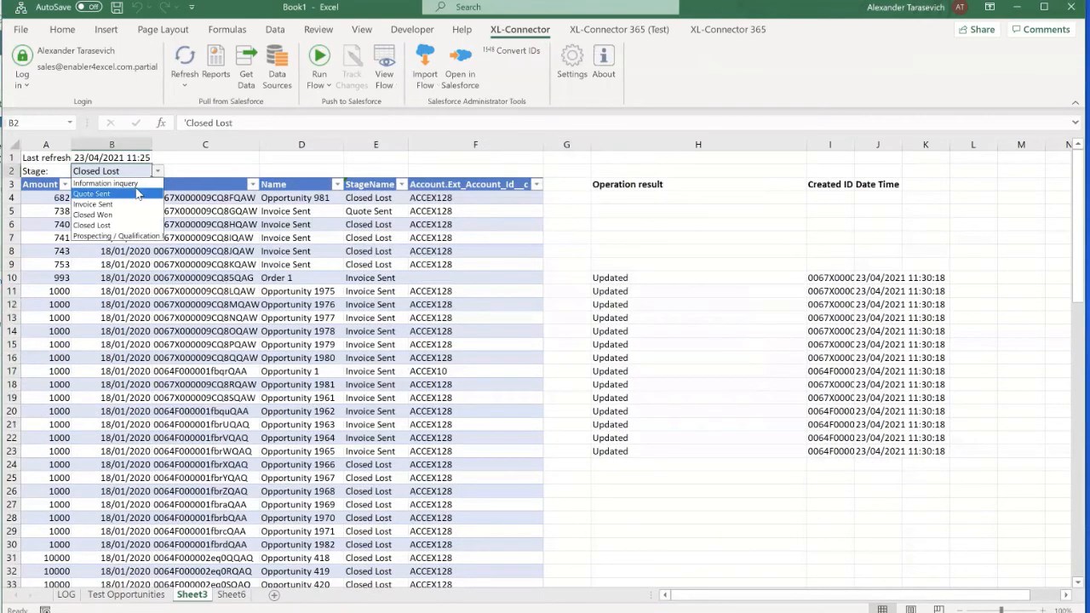
{"action": "left_click", "coordinate": [141, 183]}
{"action": "left_click", "coordinate": [191, 56]}
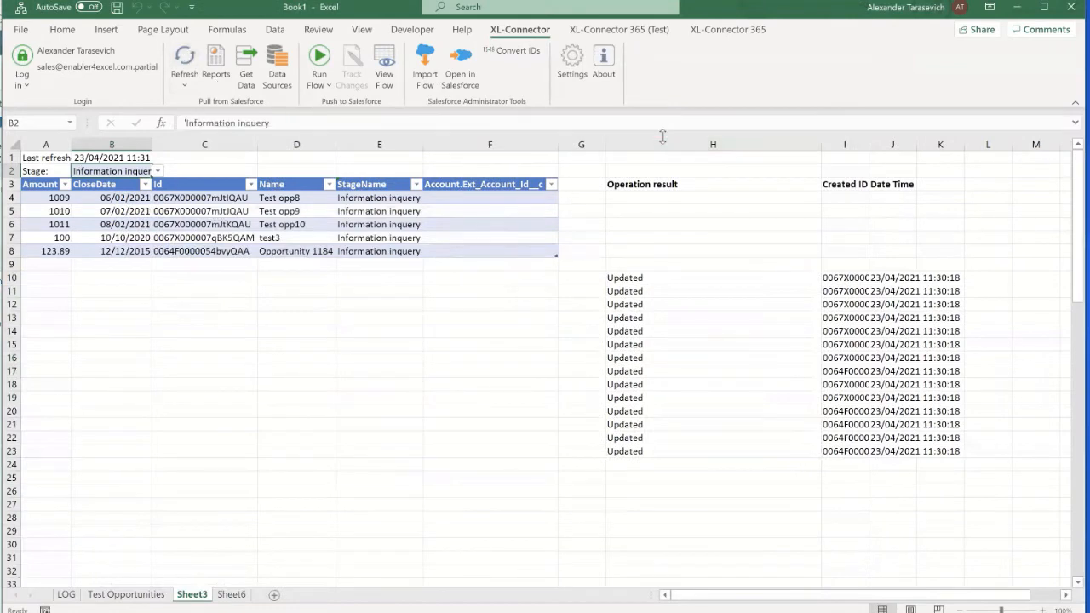
Clear the old operation results from columns H through P of Sheet3
{"action": "left_click_drag", "start_coordinate": [713, 144], "coordinate": [943, 144]}
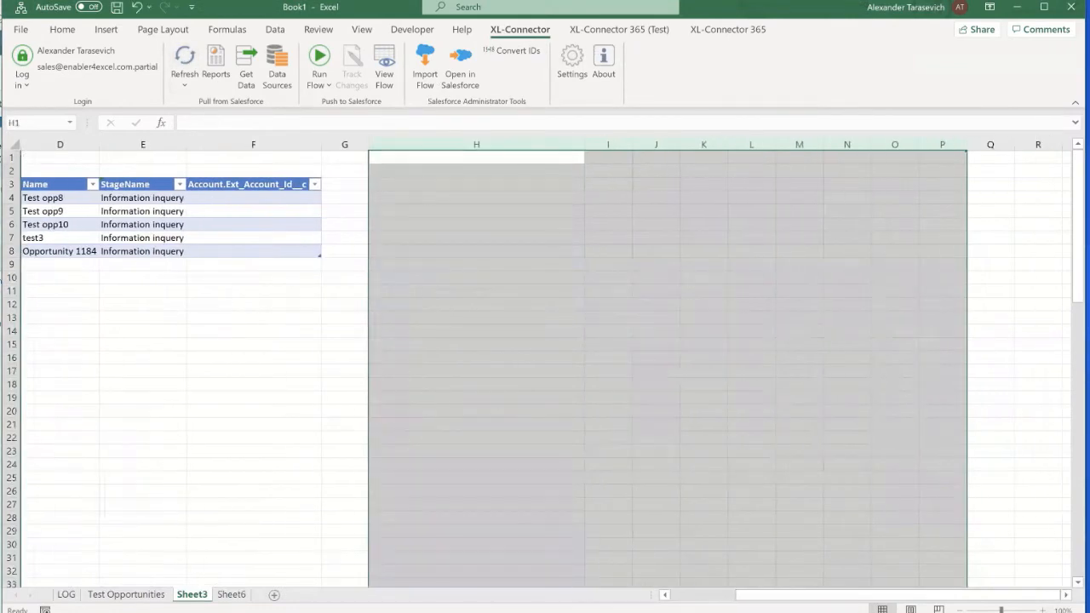
{"action": "left_click_drag", "start_coordinate": [908, 596], "coordinate": [839, 596]}
{"action": "left_click", "coordinate": [300, 255]}
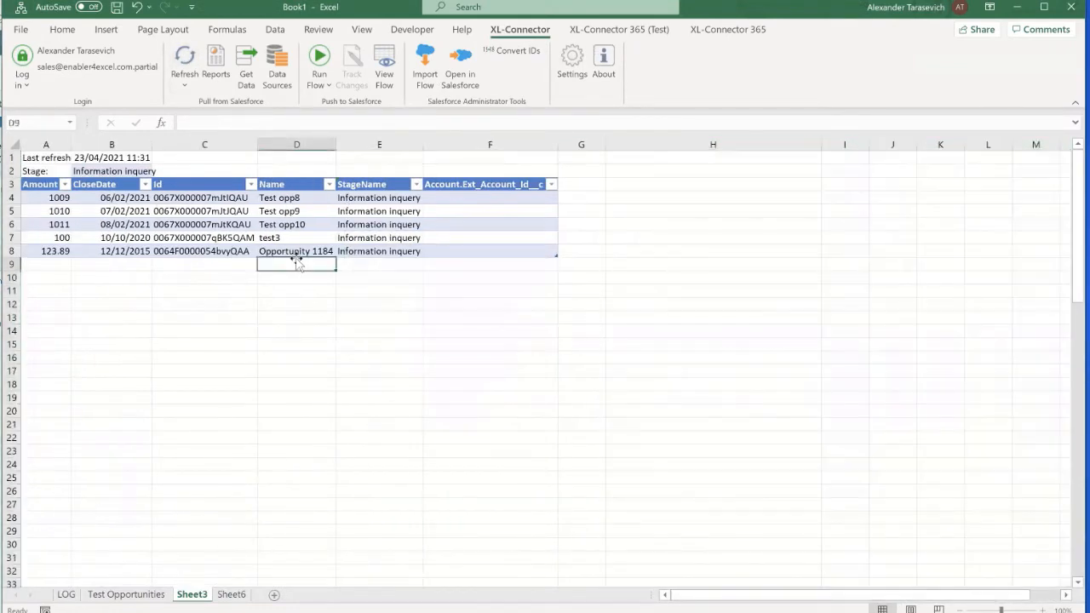
Set StageName to Quote Sent for all five opportunities in E4:E8 and run the flow to update them in Salesforce
{"action": "left_click", "coordinate": [294, 211]}
{"action": "left_click", "coordinate": [376, 199]}
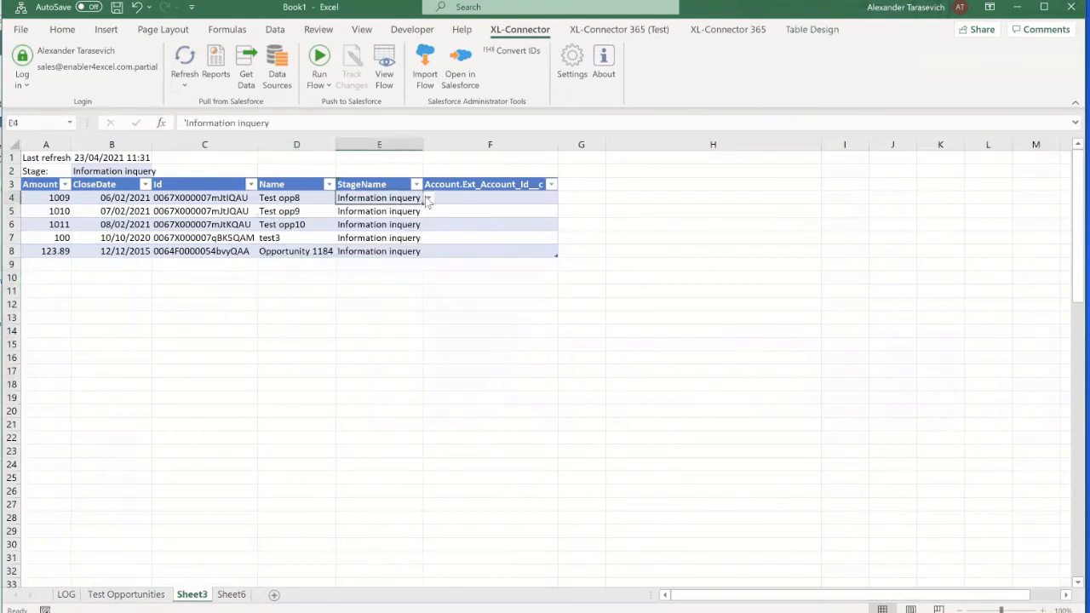
{"action": "left_click", "coordinate": [428, 198]}
{"action": "left_click", "coordinate": [400, 218]}
{"action": "left_click_drag", "start_coordinate": [421, 202], "coordinate": [403, 255]}
{"action": "left_click", "coordinate": [314, 57]}
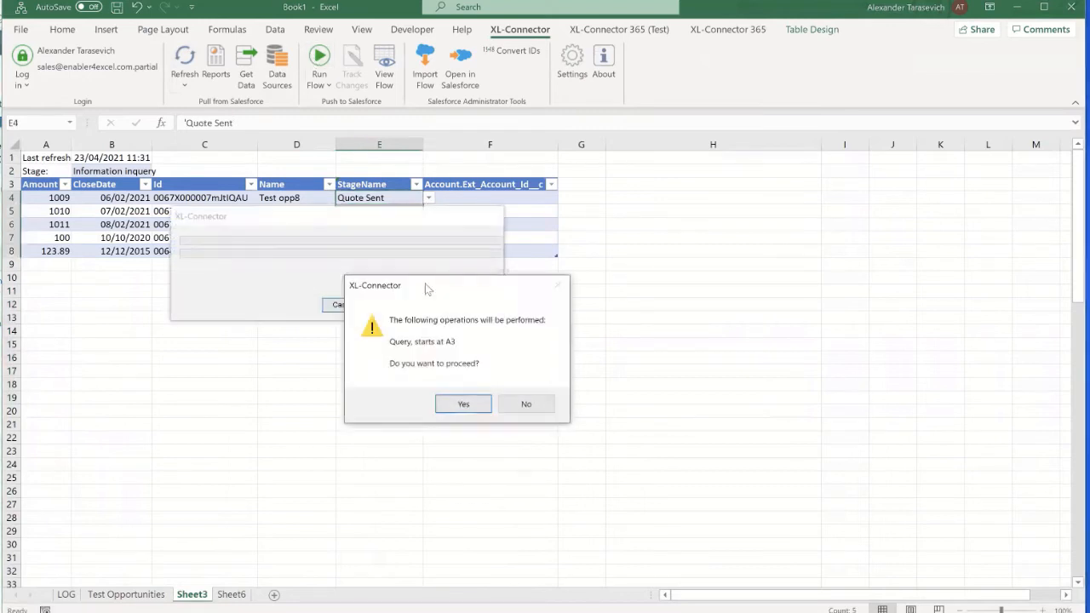
{"action": "left_click", "coordinate": [464, 402]}
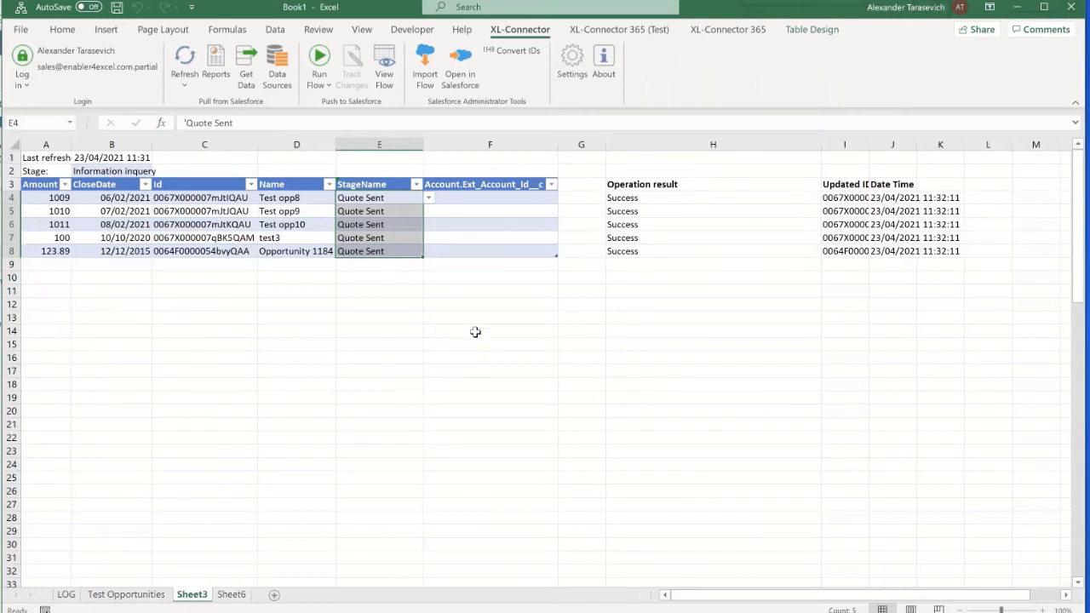
Switch the XL-Connector license edition in the settings to Enterprise Admin
{"action": "left_click", "coordinate": [457, 254]}
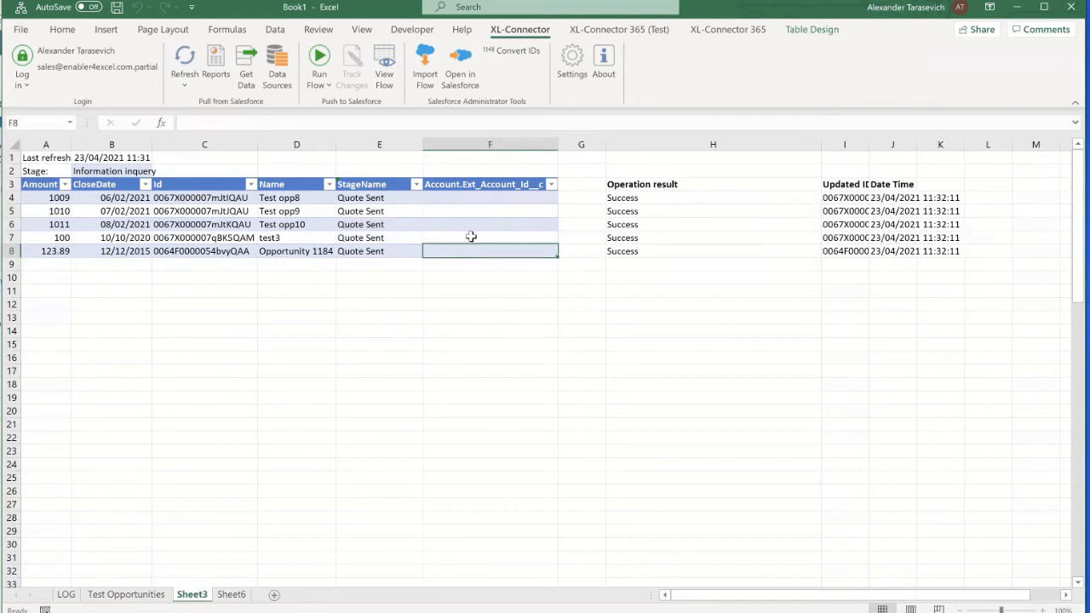
{"action": "left_click", "coordinate": [572, 64]}
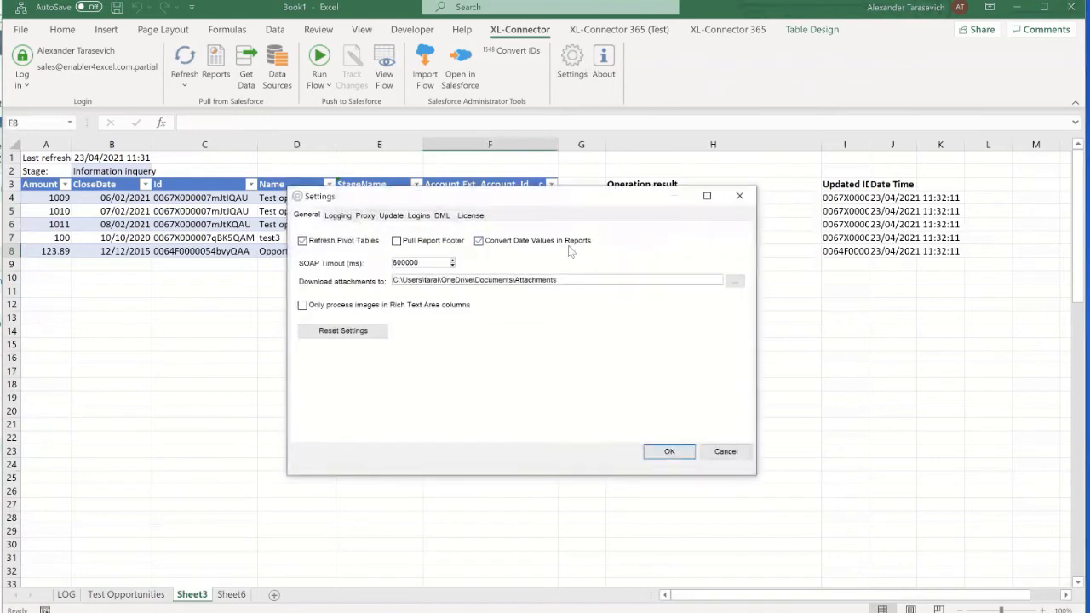
{"action": "left_click", "coordinate": [471, 215]}
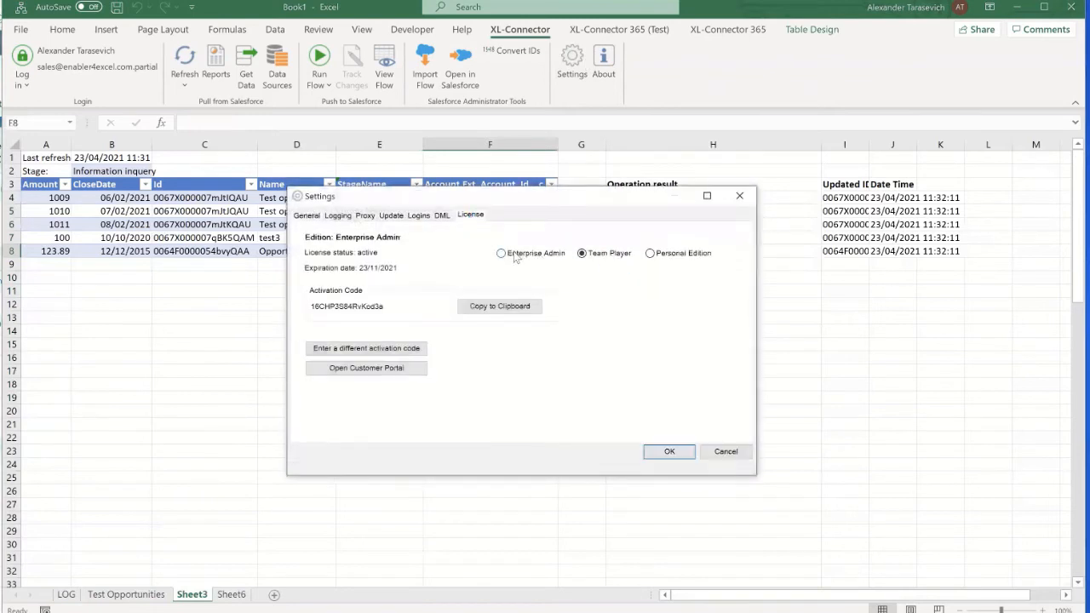
{"action": "left_click", "coordinate": [514, 253]}
{"action": "left_click", "coordinate": [678, 452]}
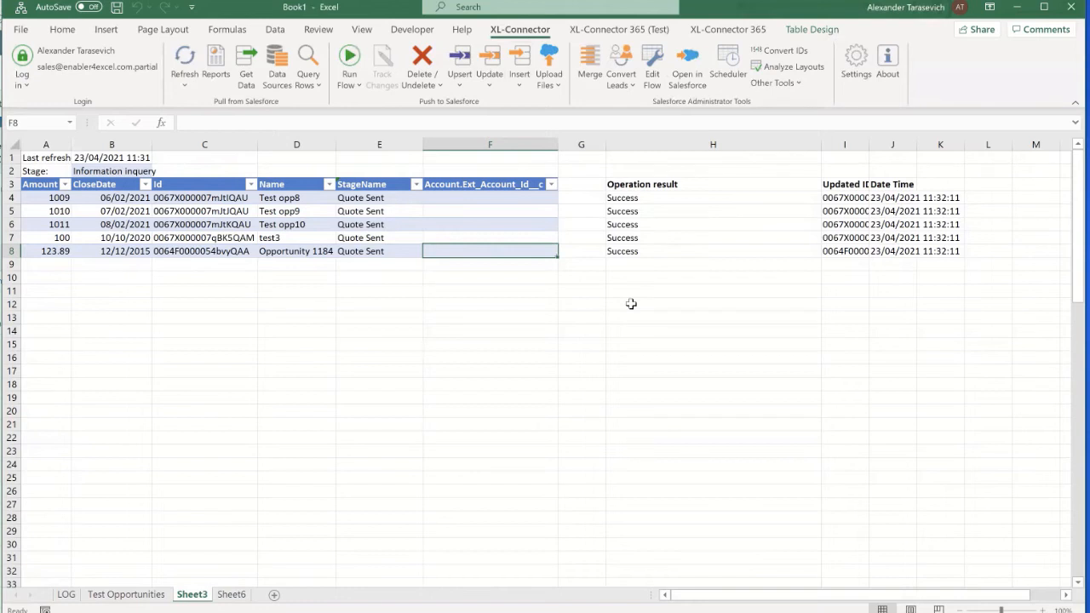
Open the flow step starting at A3 for editing and review its Salesforce pull options and flow operation settings
{"action": "left_click", "coordinate": [653, 65]}
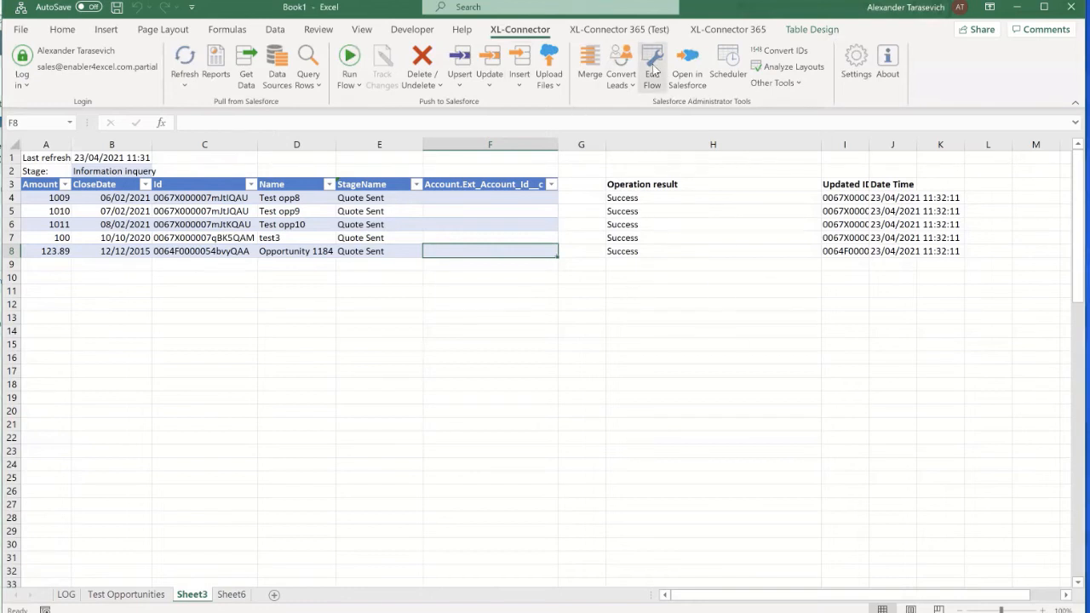
{"action": "left_click", "coordinate": [524, 226]}
{"action": "double_click", "coordinate": [477, 275]}
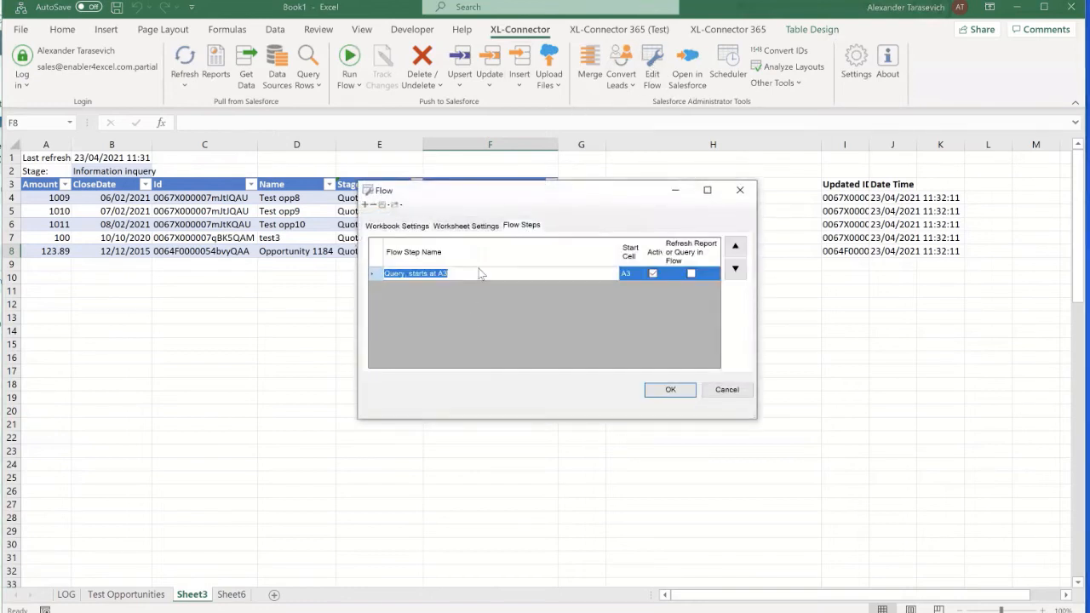
{"action": "left_click_drag", "start_coordinate": [542, 154], "coordinate": [586, 132]}
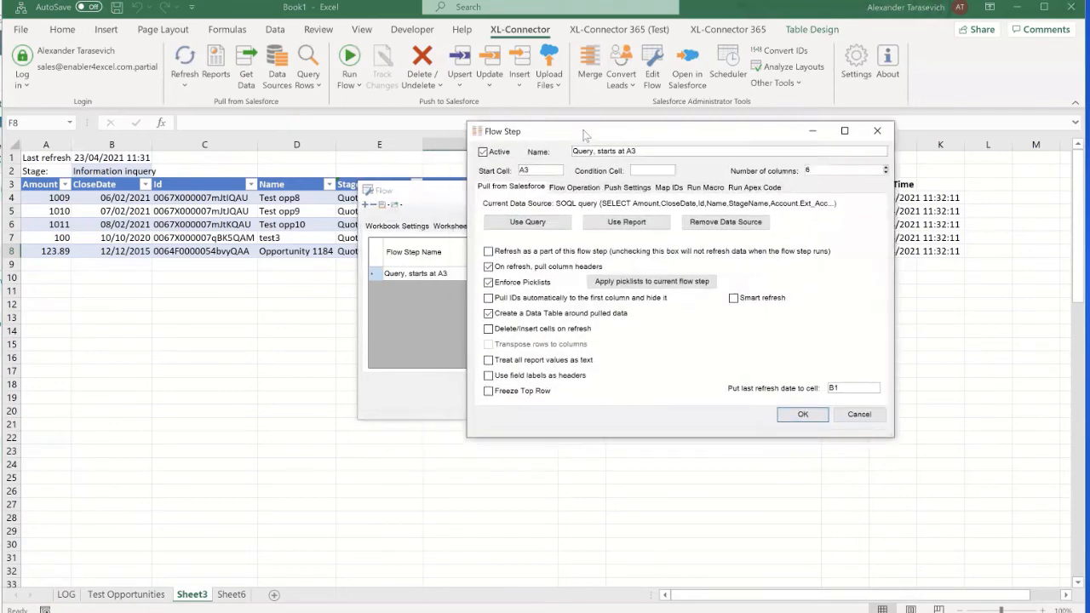
{"action": "left_click", "coordinate": [584, 188]}
{"action": "left_click", "coordinate": [592, 189]}
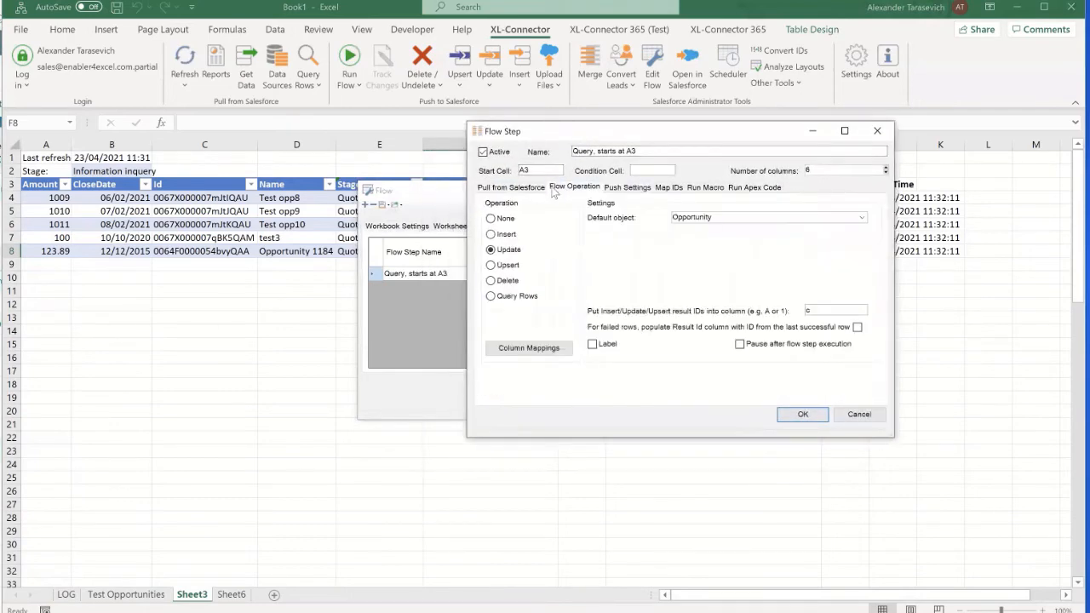
{"action": "left_click", "coordinate": [537, 188]}
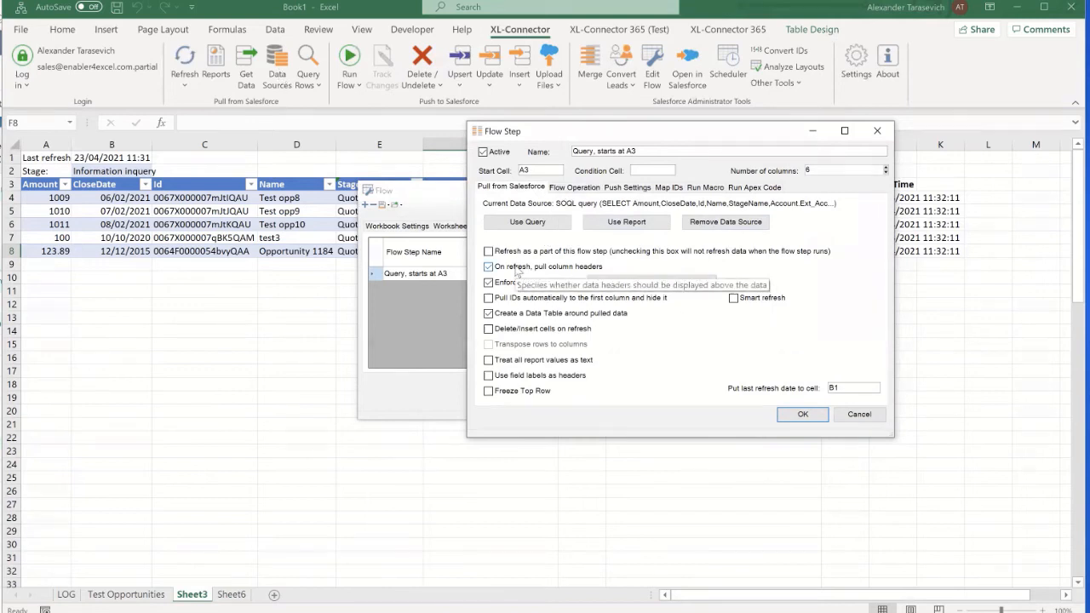
{"action": "left_click", "coordinate": [573, 187]}
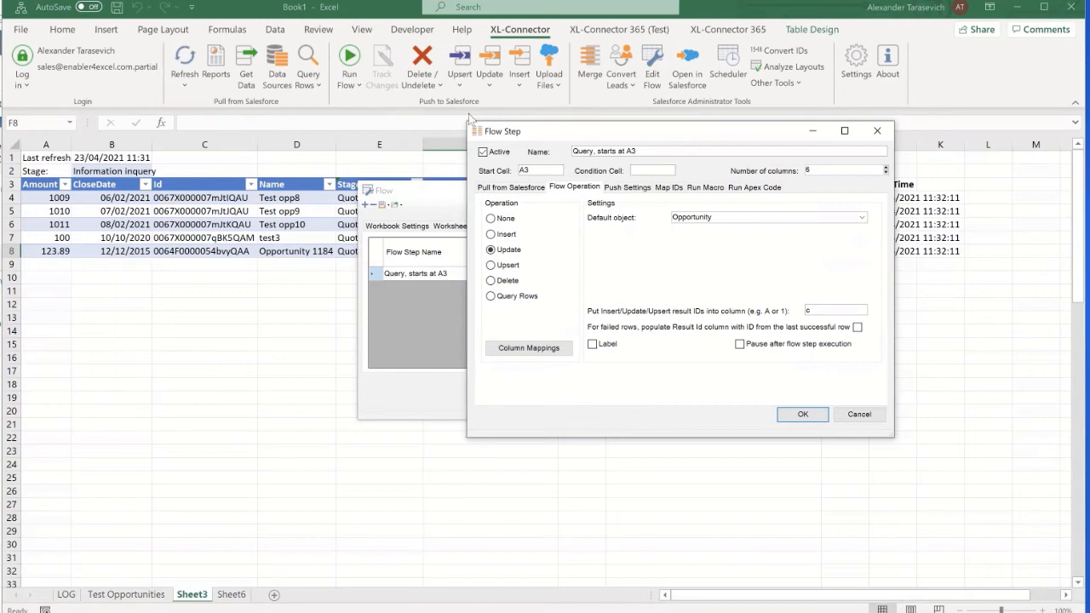
Try the All rows push mode for the flow step and review its ID mapping settings
{"action": "left_click", "coordinate": [620, 188]}
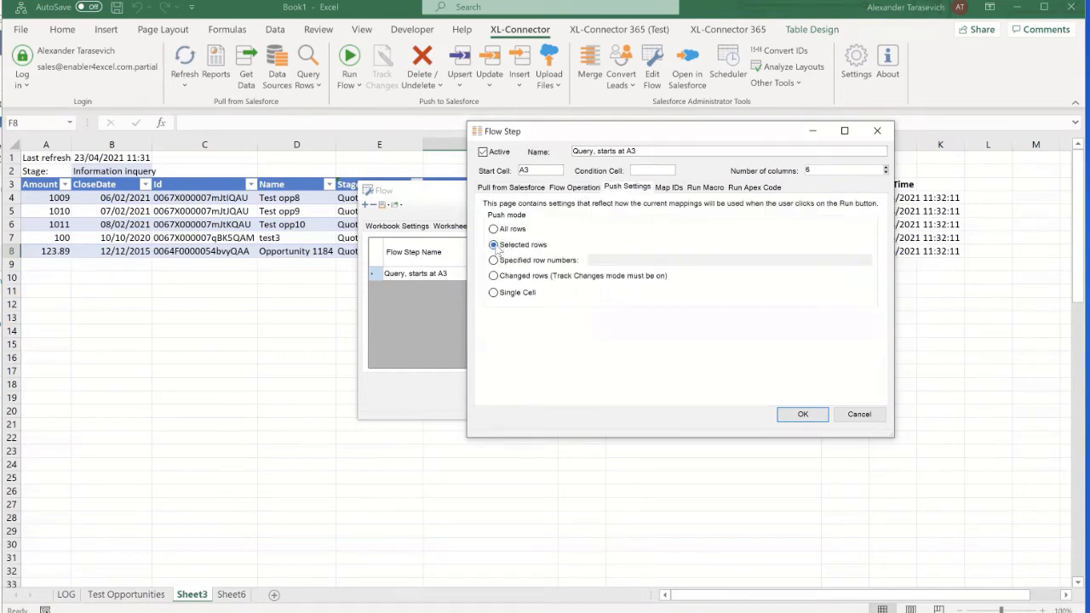
{"action": "left_click", "coordinate": [496, 230]}
{"action": "left_click", "coordinate": [668, 188]}
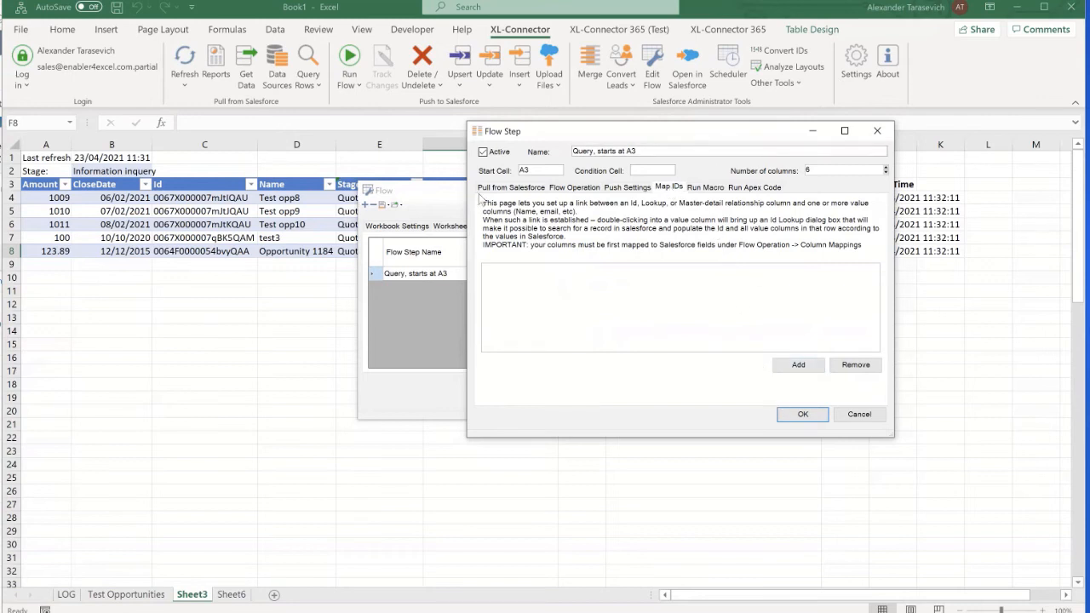
{"action": "left_click_drag", "start_coordinate": [673, 135], "coordinate": [662, 175]}
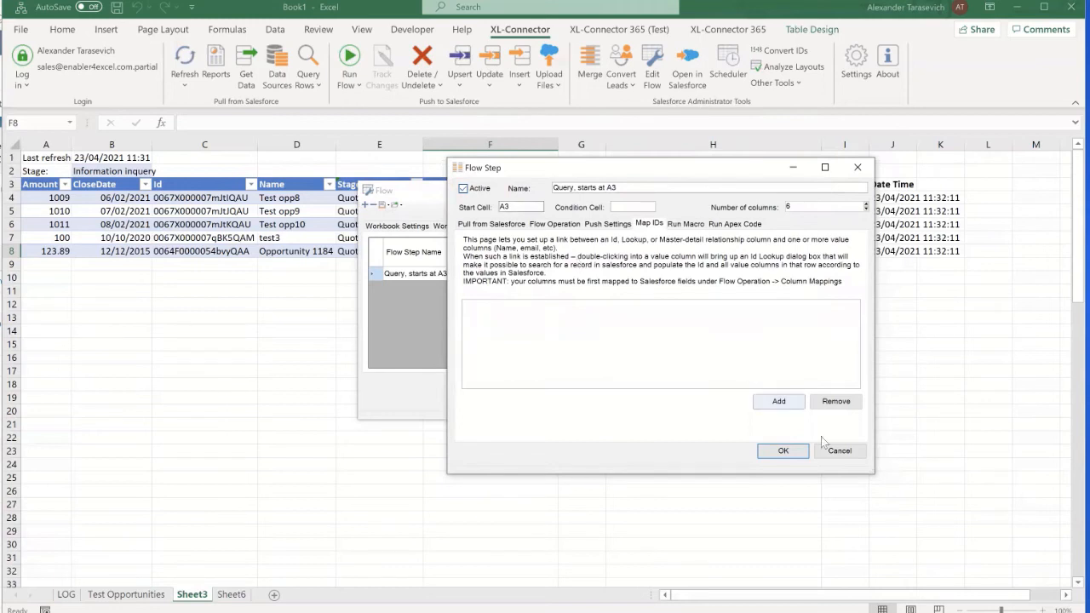
Try enabling a macro run for the flow step, view its Apex code settings, and discard the flow changes
{"action": "left_click", "coordinate": [685, 225]}
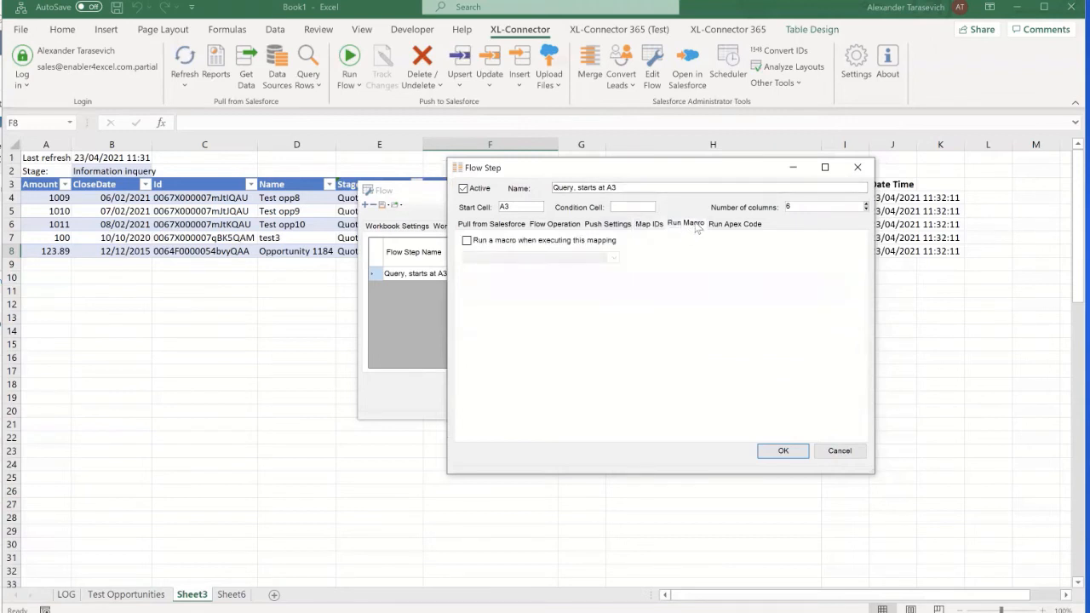
{"action": "left_click", "coordinate": [563, 241]}
{"action": "left_click", "coordinate": [615, 257]}
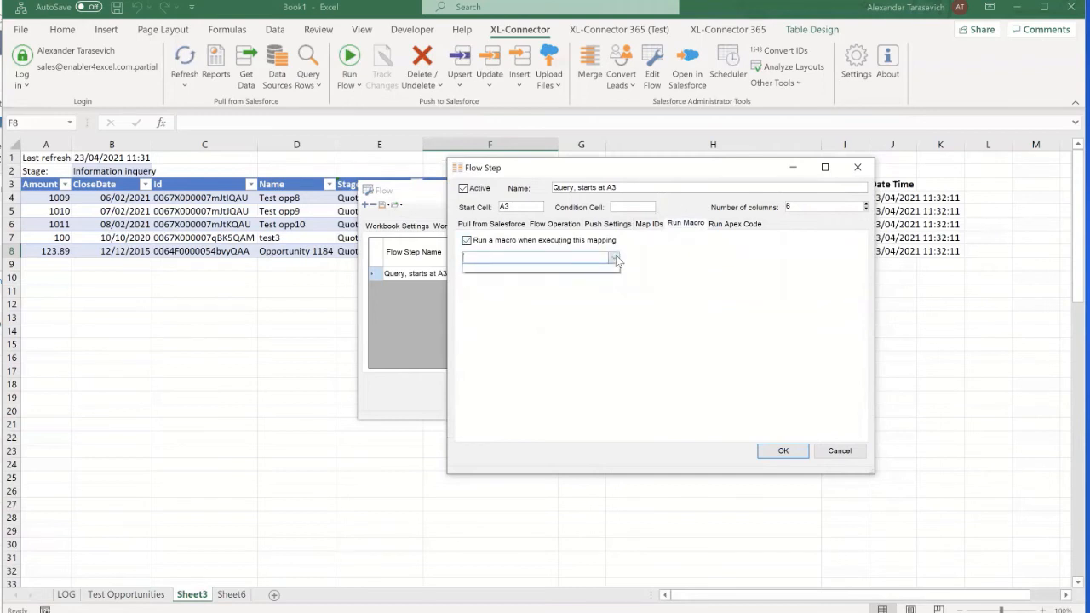
{"action": "left_click", "coordinate": [658, 269]}
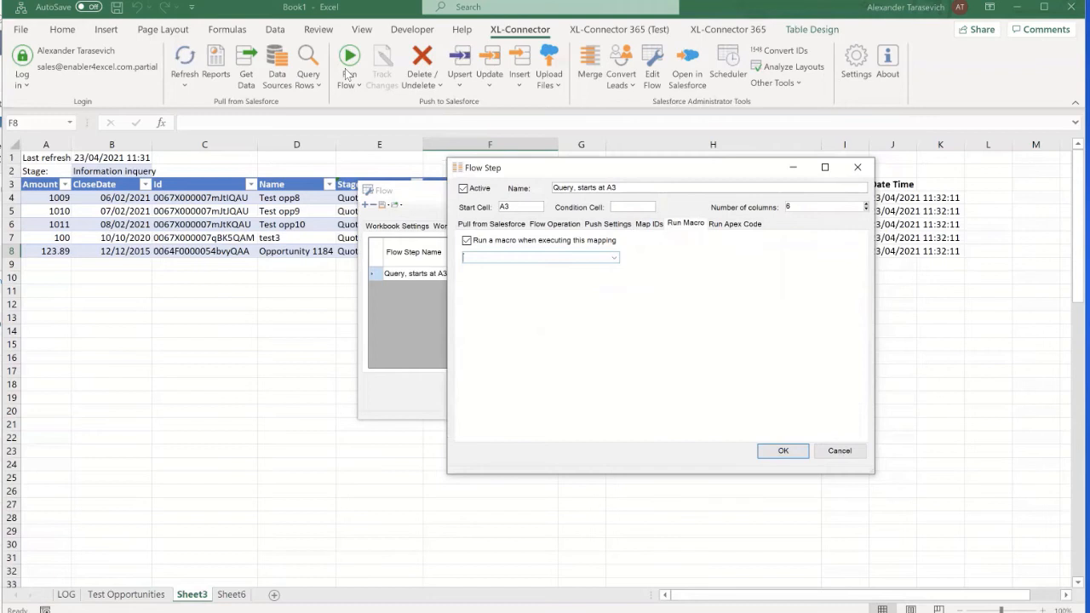
{"action": "left_click", "coordinate": [729, 224]}
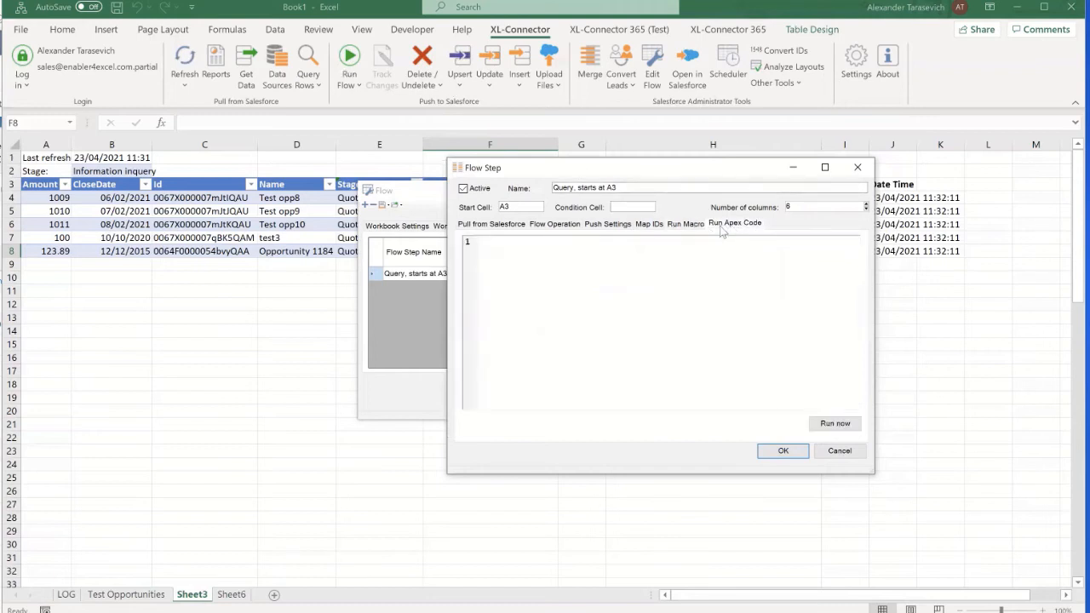
{"action": "left_click", "coordinate": [721, 265]}
{"action": "left_click", "coordinate": [688, 227]}
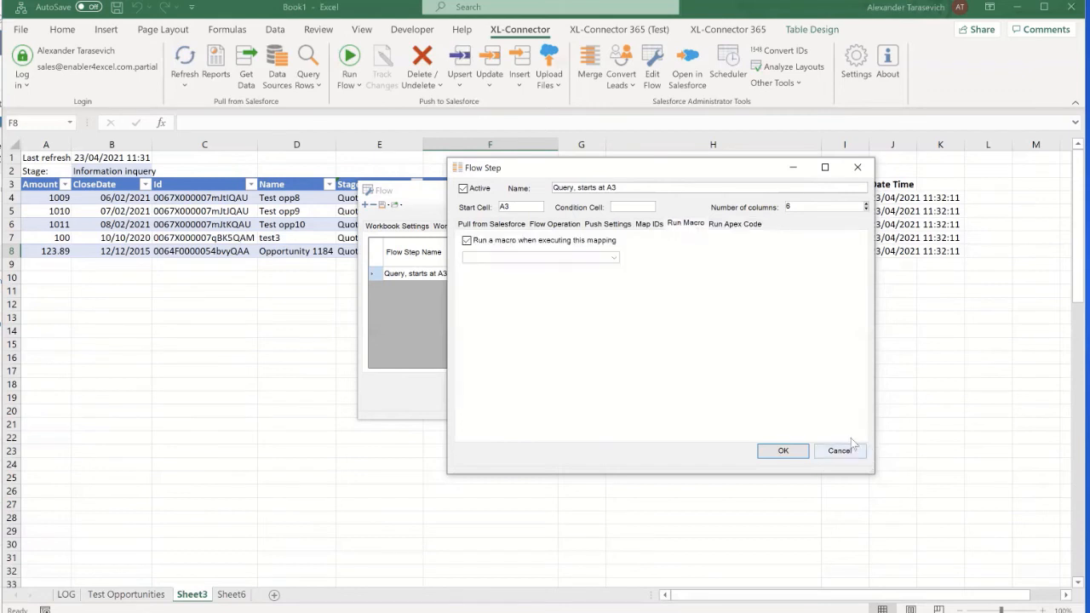
{"action": "left_click", "coordinate": [649, 224]}
{"action": "left_click", "coordinate": [839, 451]}
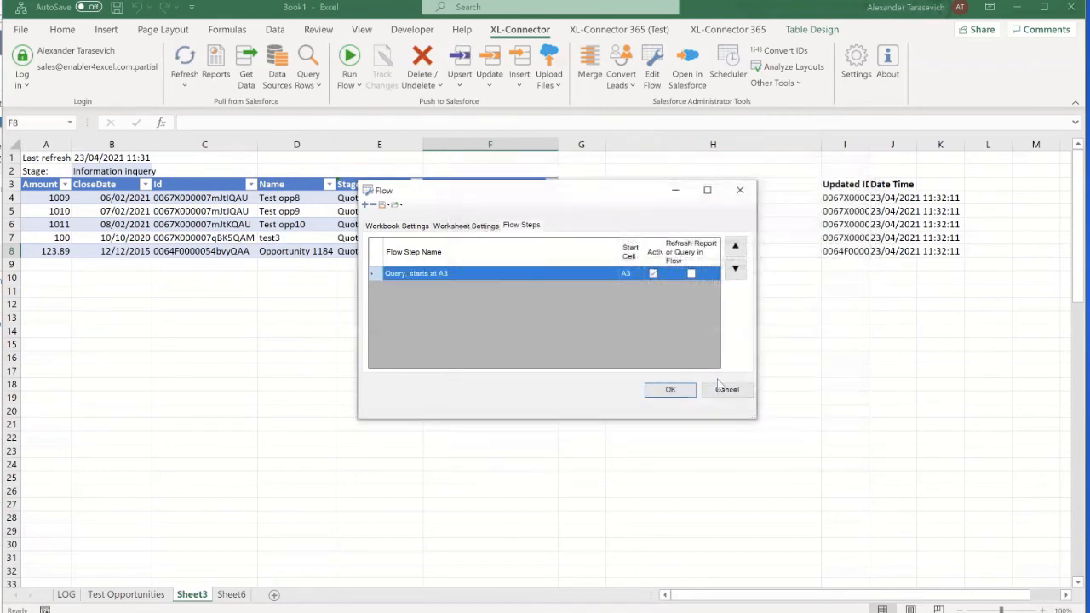
{"action": "left_click", "coordinate": [724, 390]}
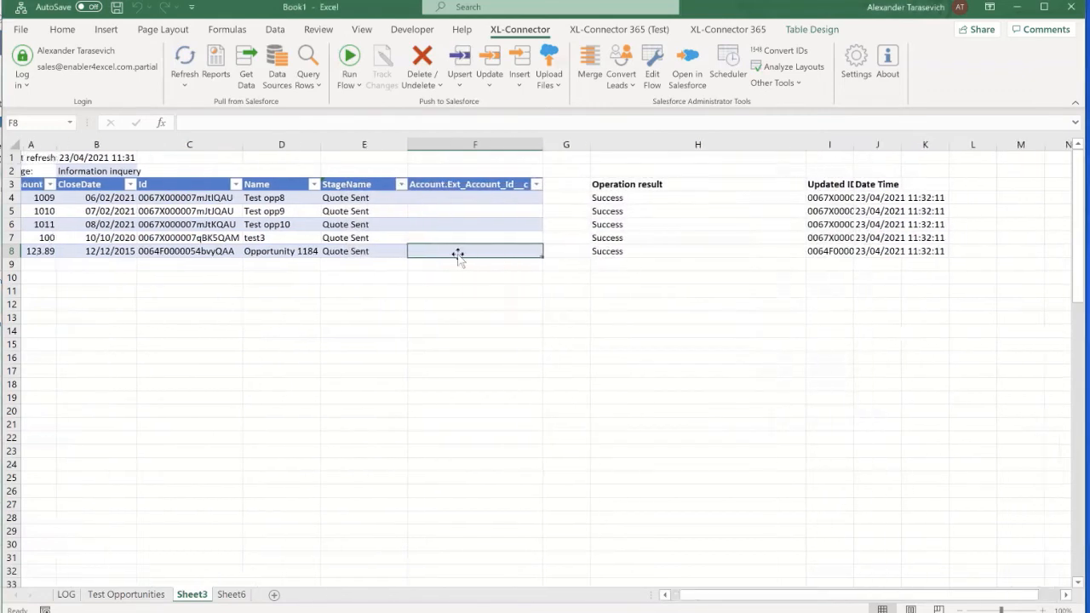
Edit the Opportunity query of Sheet3's data source, adding AccountId and Account.Name after StageName in the SELECT list
{"action": "left_click", "coordinate": [248, 226]}
{"action": "left_click", "coordinate": [244, 74]}
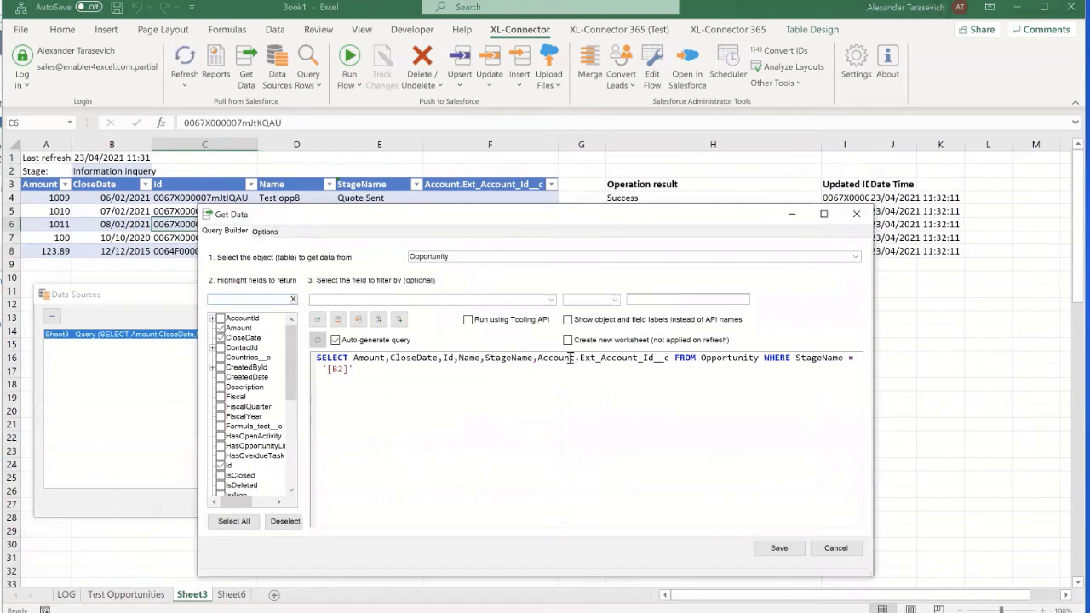
{"action": "left_click", "coordinate": [584, 358]}
{"action": "type", "text": "Id,A"}
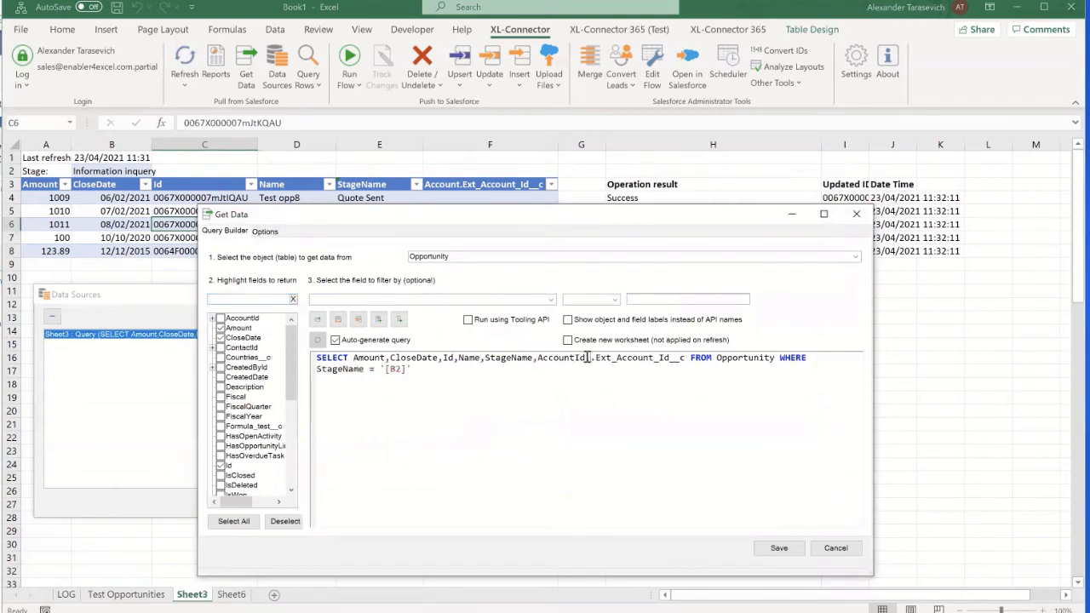
{"action": "type", "text": "ccount."}
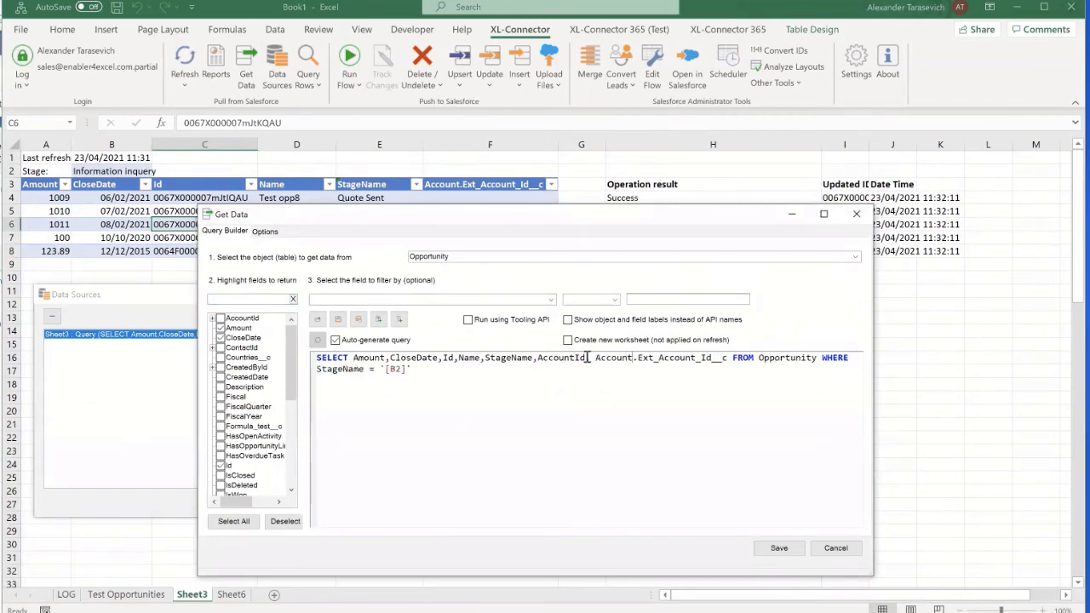
{"action": "type", "text": "Name,"}
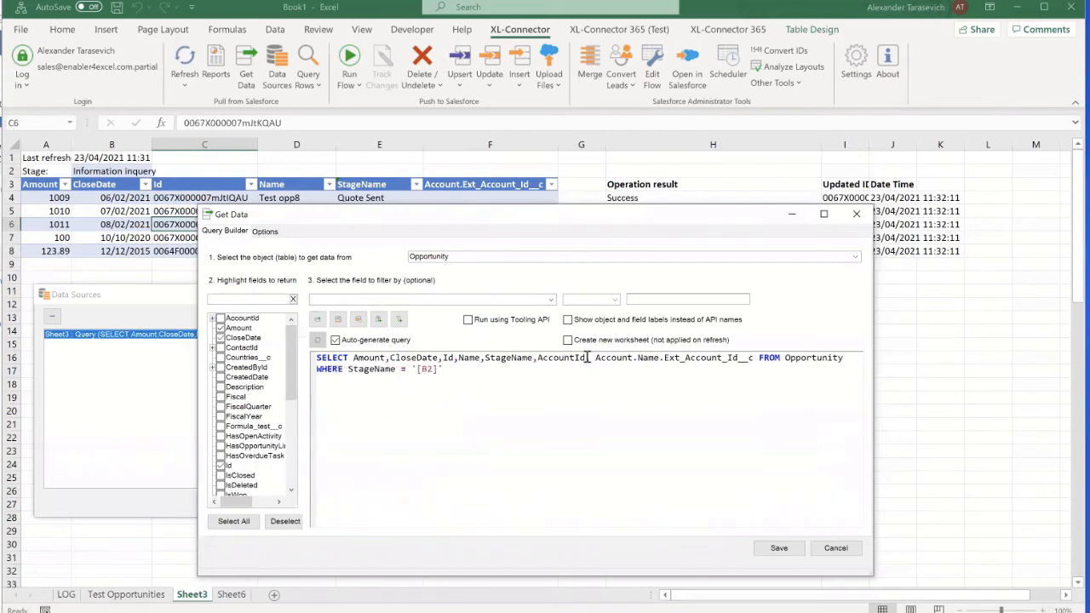
Remove Ext_Account_Id__c from the end of the SELECT list and save the query
{"action": "key", "text": "ctrl+shift+Right"}
{"action": "key", "text": "ctrl+shift+Right"}
{"action": "key", "text": "ctrl+shift+Right"}
{"action": "key", "text": "ctrl+shift+Left"}
{"action": "key", "text": "ctrl+shift+Left"}
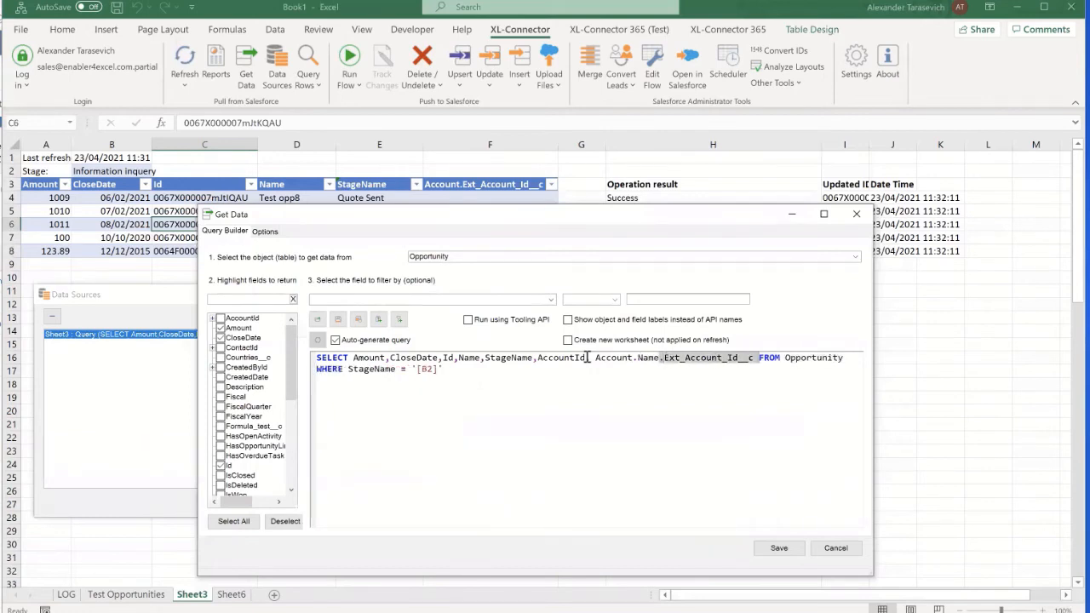
{"action": "key", "text": "Delete"}
{"action": "left_click", "coordinate": [801, 548]}
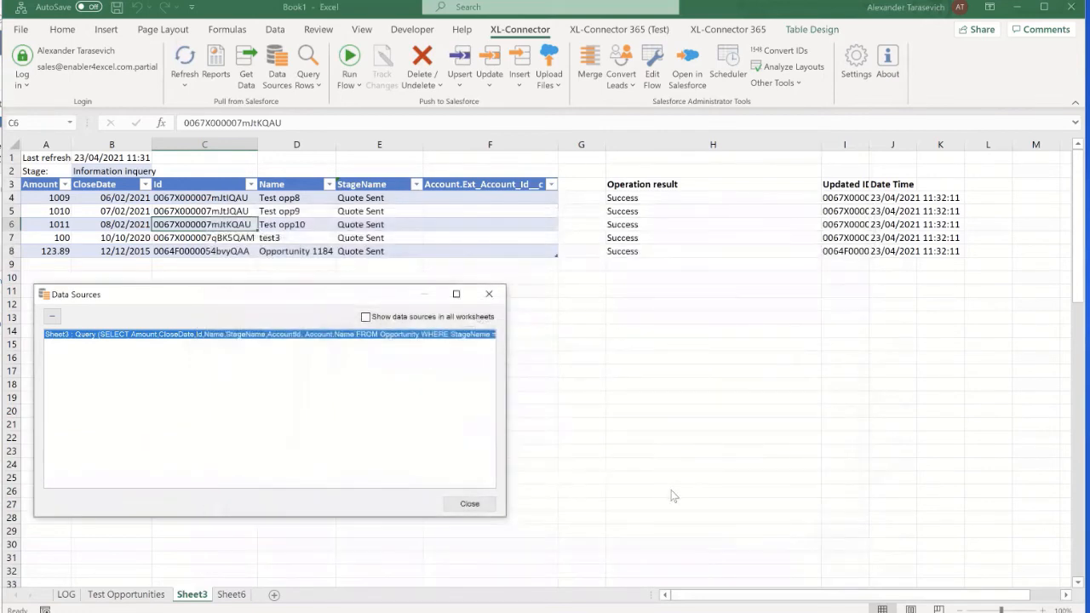
{"action": "left_click", "coordinate": [470, 504]}
Refresh the opportunities table from Salesforce with the edited query and check the AccountId and Account.Name columns
{"action": "left_click", "coordinate": [182, 62]}
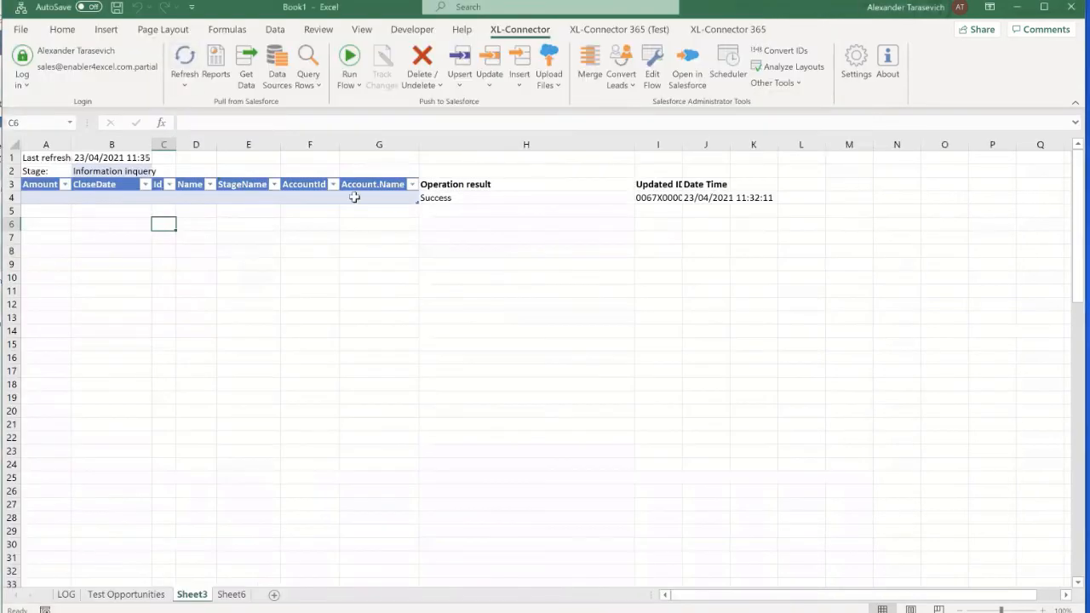
{"action": "left_click", "coordinate": [356, 196]}
{"action": "left_click", "coordinate": [314, 198]}
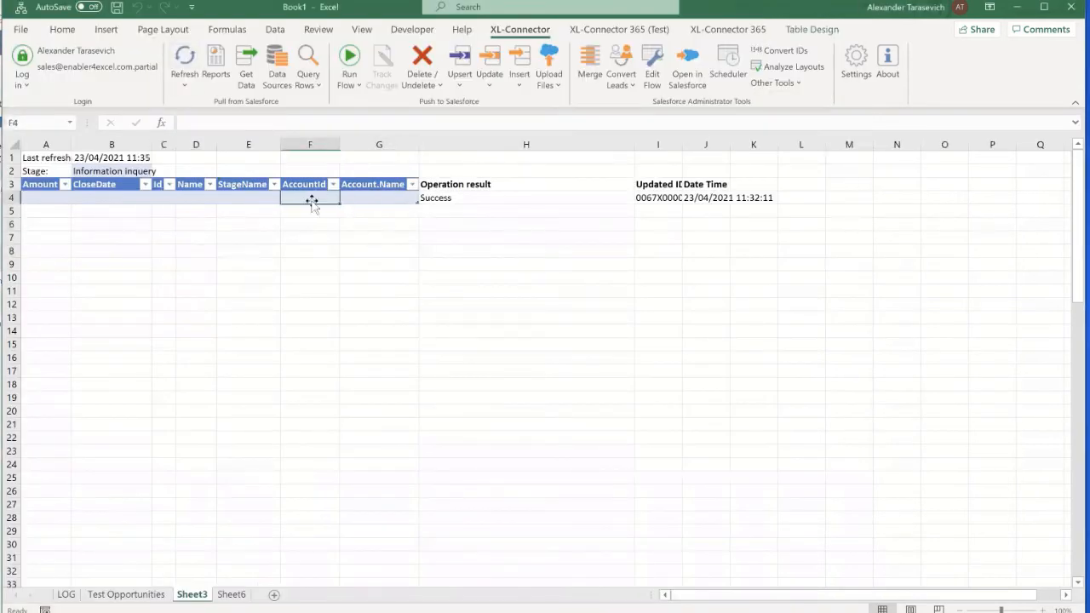
Set the Stage filter in B2 to Quote Sent and refresh the opportunities from Salesforce
{"action": "left_click", "coordinate": [128, 170]}
{"action": "left_click", "coordinate": [158, 171]}
{"action": "left_click", "coordinate": [119, 201]}
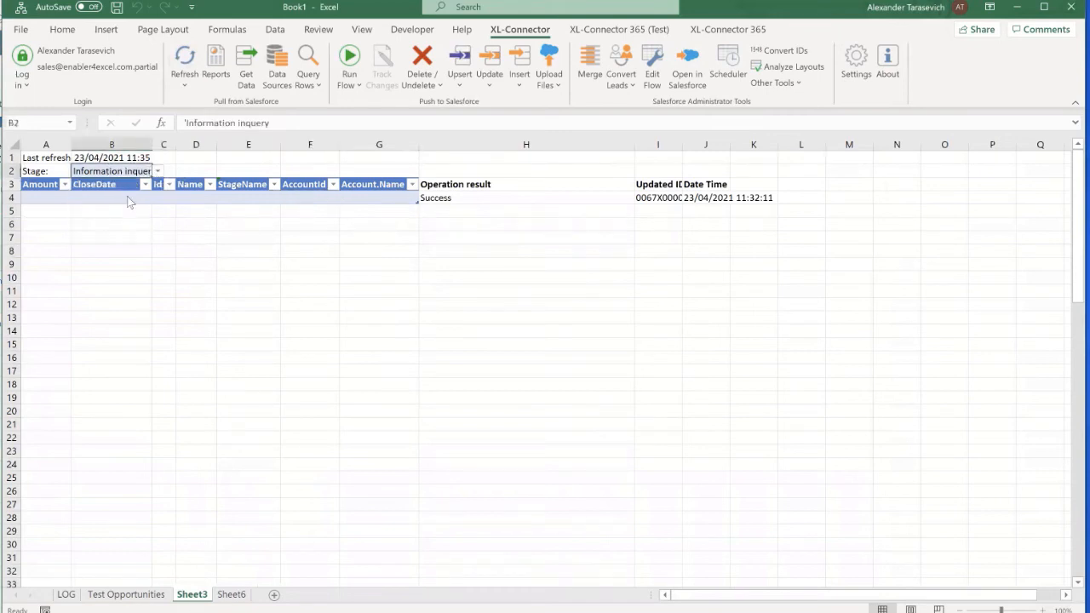
{"action": "left_click", "coordinate": [185, 61]}
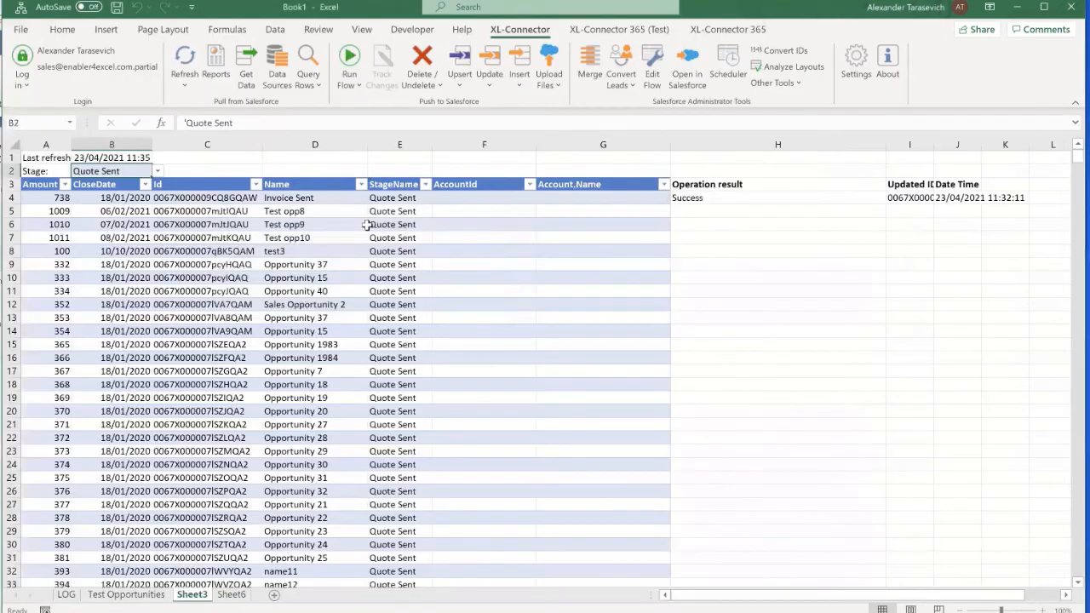
Clear the operation result contents in columns H through K beside the opportunities table
{"action": "left_click_drag", "start_coordinate": [707, 143], "coordinate": [1001, 138]}
{"action": "key", "text": "Delete"}
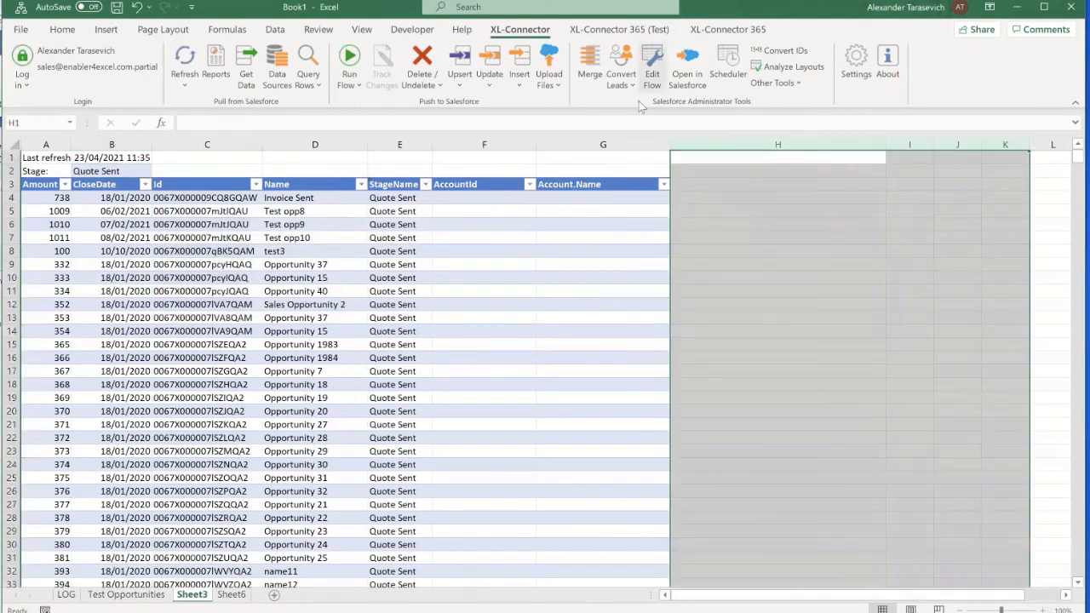
{"action": "left_click", "coordinate": [337, 277]}
Open Sheet3's flow step "Query, starts at A3" for editing
{"action": "left_click", "coordinate": [652, 69]}
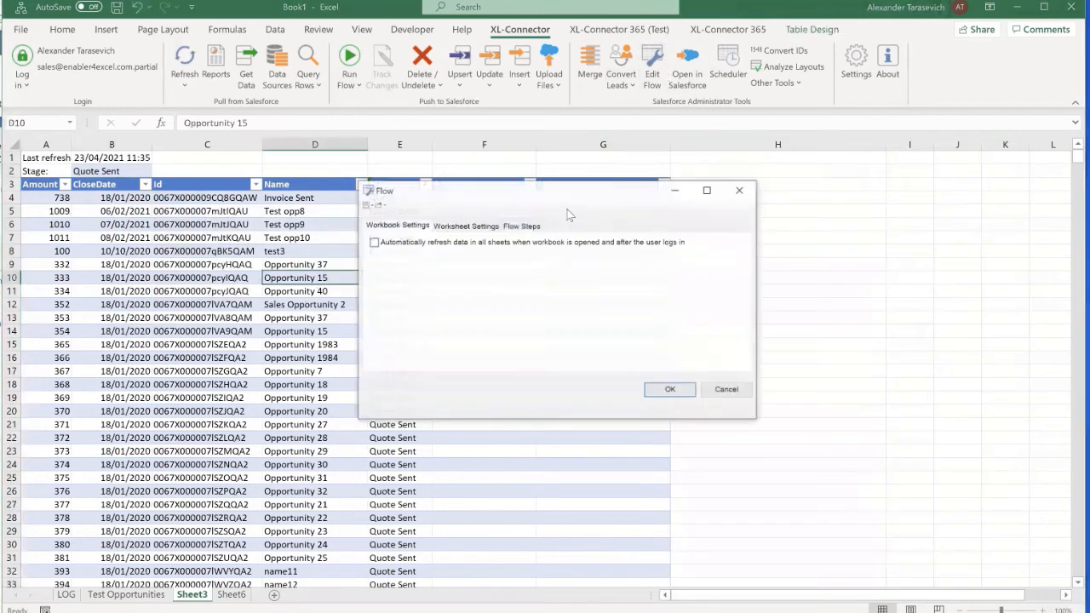
{"action": "left_click", "coordinate": [521, 224]}
{"action": "double_click", "coordinate": [586, 272]}
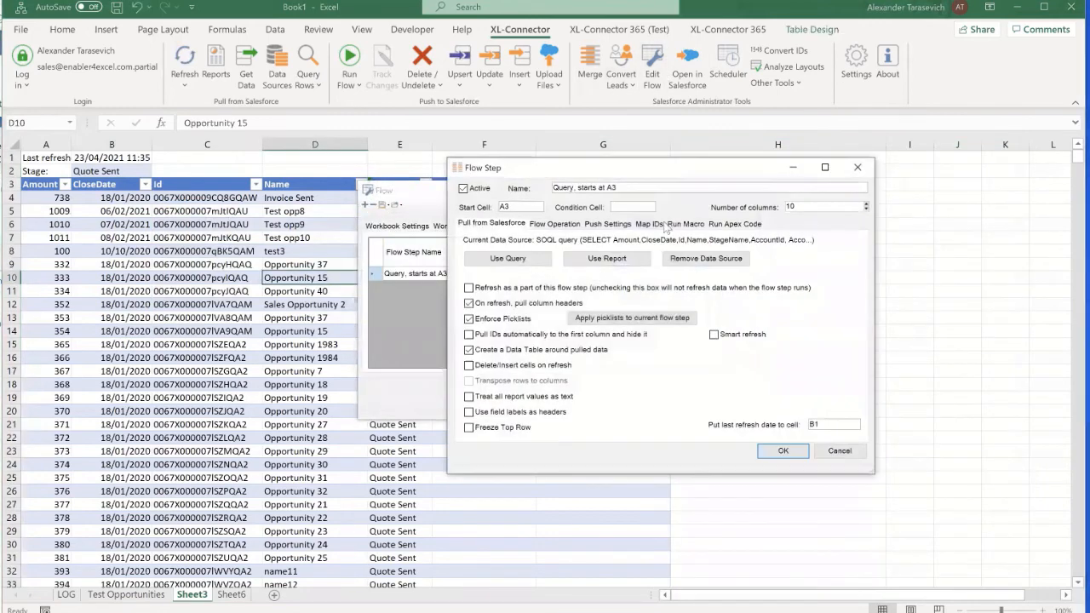
{"action": "left_click", "coordinate": [654, 224]}
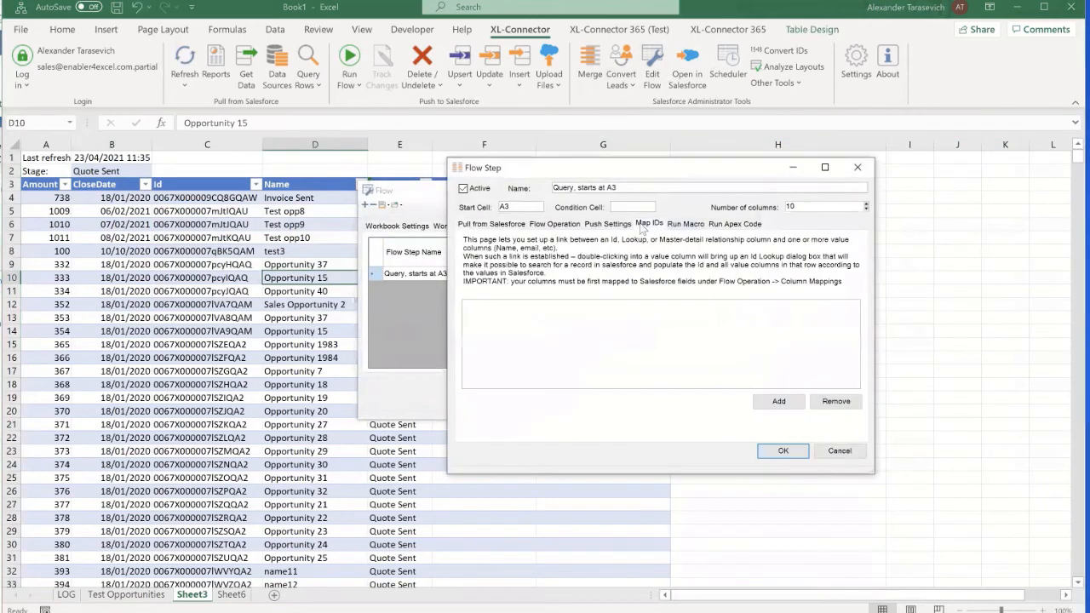
{"action": "left_click", "coordinate": [770, 402]}
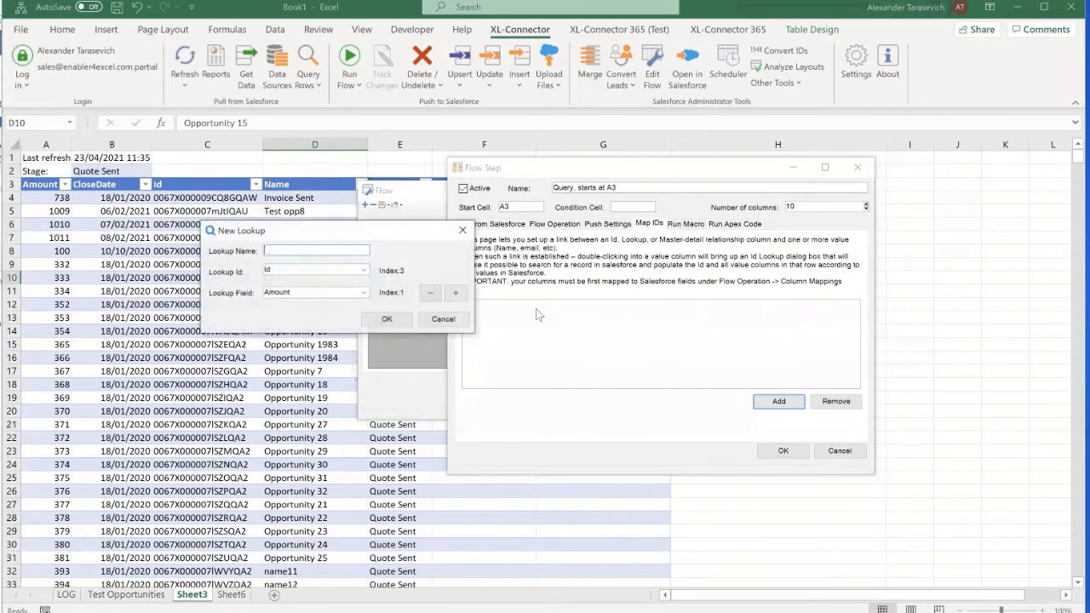
{"action": "left_click_drag", "start_coordinate": [394, 224], "coordinate": [649, 266]}
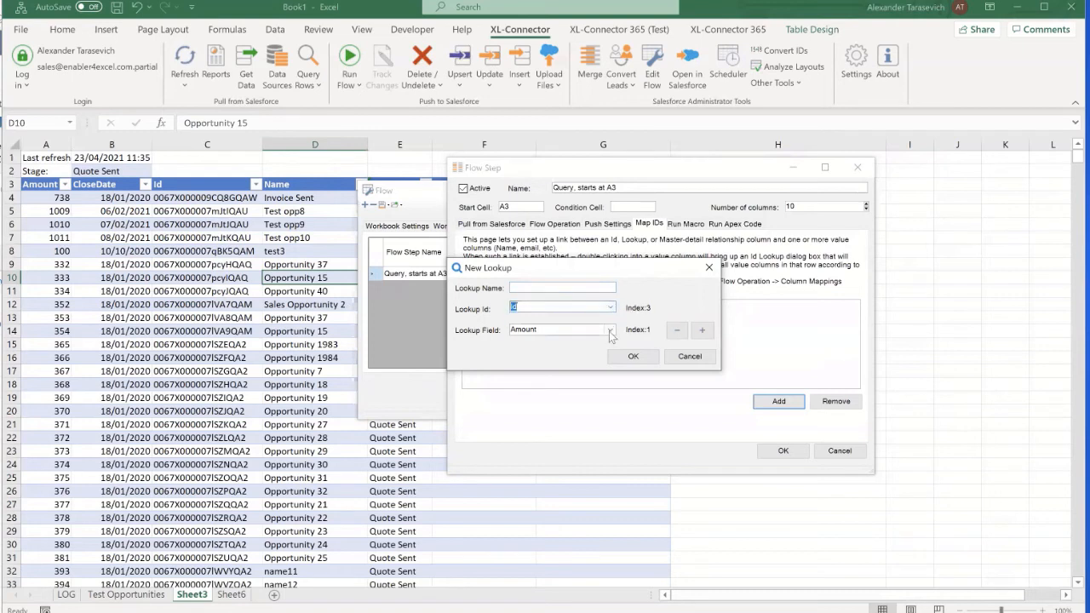
{"action": "left_click", "coordinate": [610, 331]}
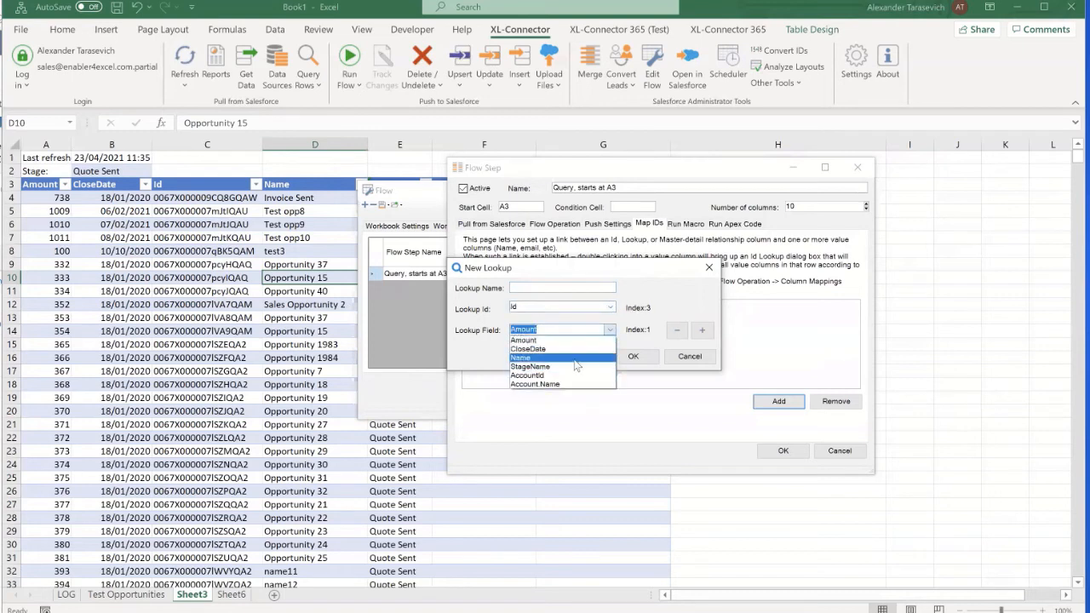
{"action": "left_click", "coordinate": [563, 385]}
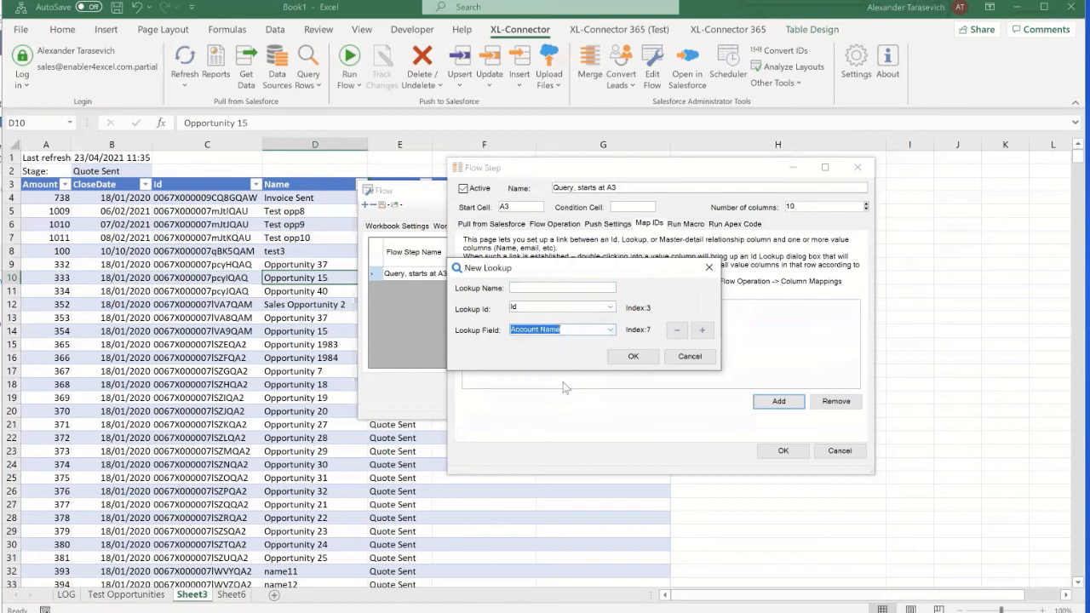
{"action": "left_click", "coordinate": [690, 356]}
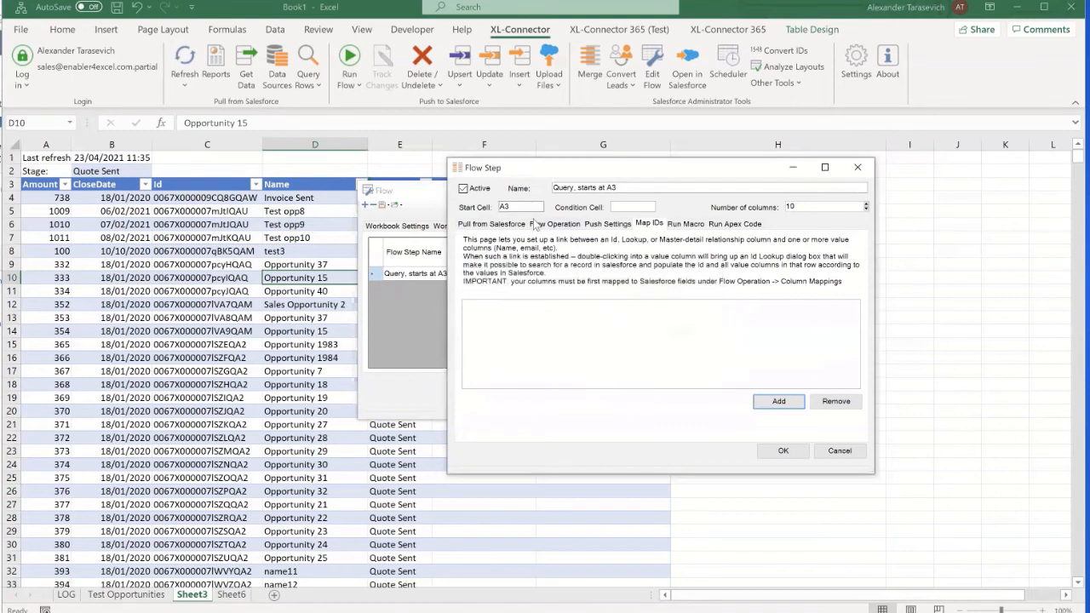
Map the AccountId column to the Id field of the Account object in the flow step's column mappings and save the mappings
{"action": "left_click", "coordinate": [544, 226]}
{"action": "left_click", "coordinate": [495, 385]}
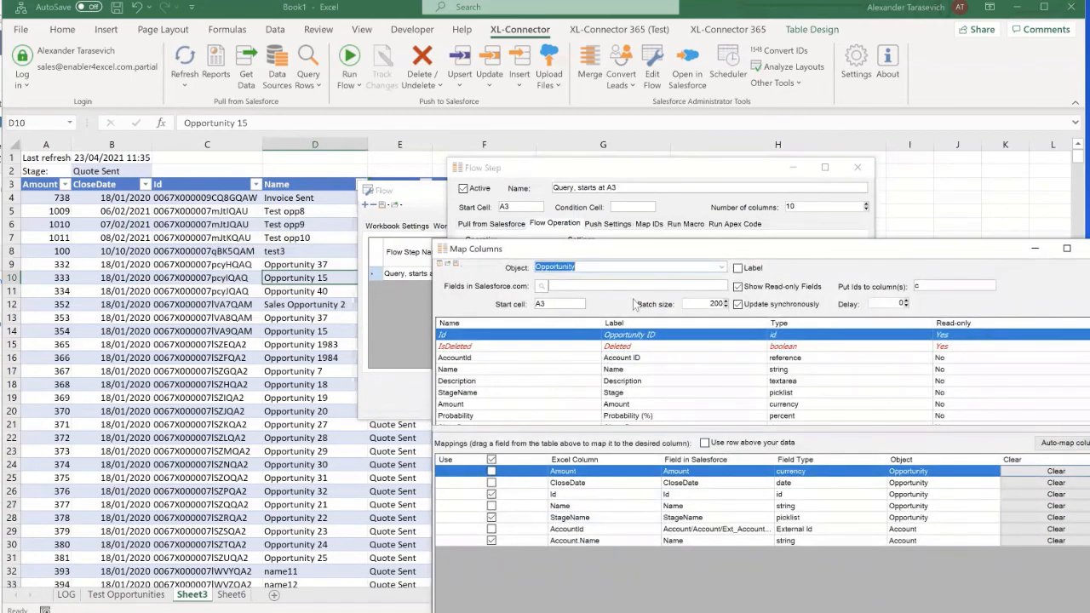
{"action": "left_click", "coordinate": [723, 266]}
{"action": "type", "text": "acc"}
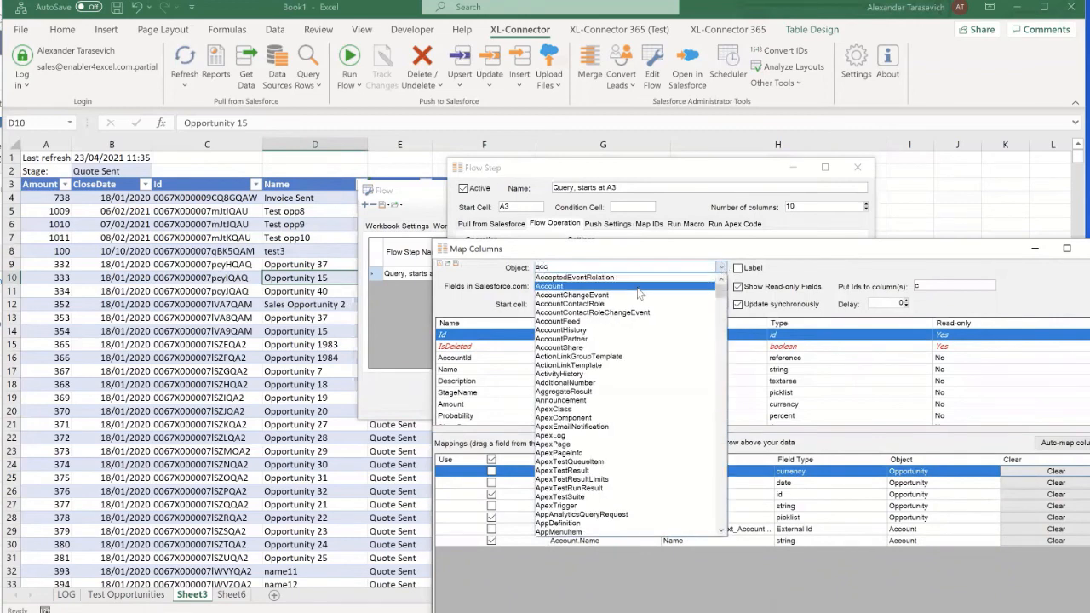
{"action": "left_click", "coordinate": [648, 285]}
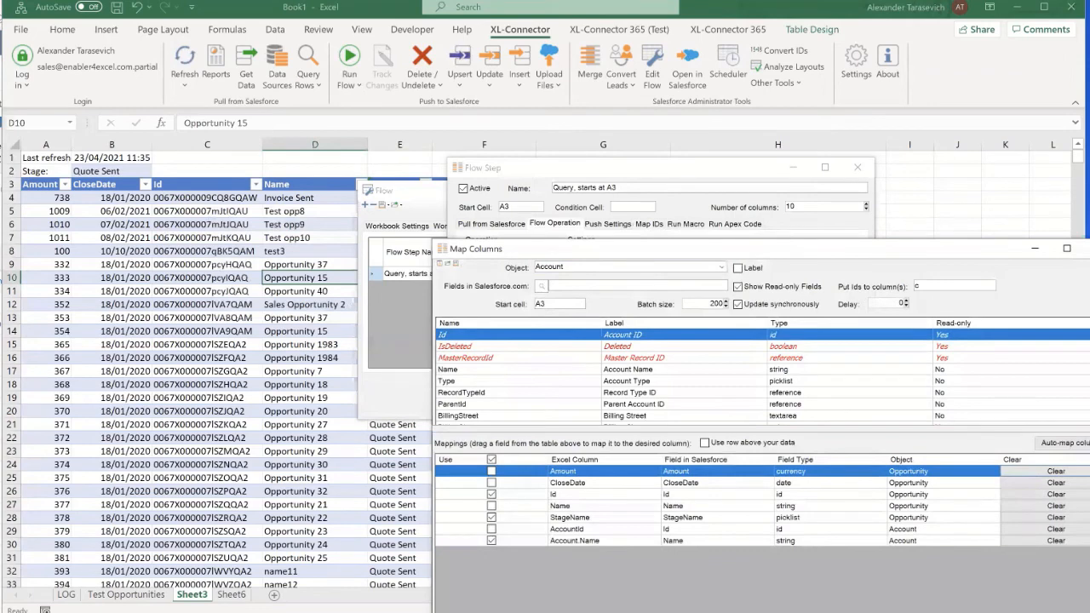
{"action": "left_click", "coordinate": [1022, 612]}
Add an ID lookup to the flow step with AccountId as Lookup Id and Account.Name as Lookup Field, and save the flow
{"action": "left_click", "coordinate": [695, 226]}
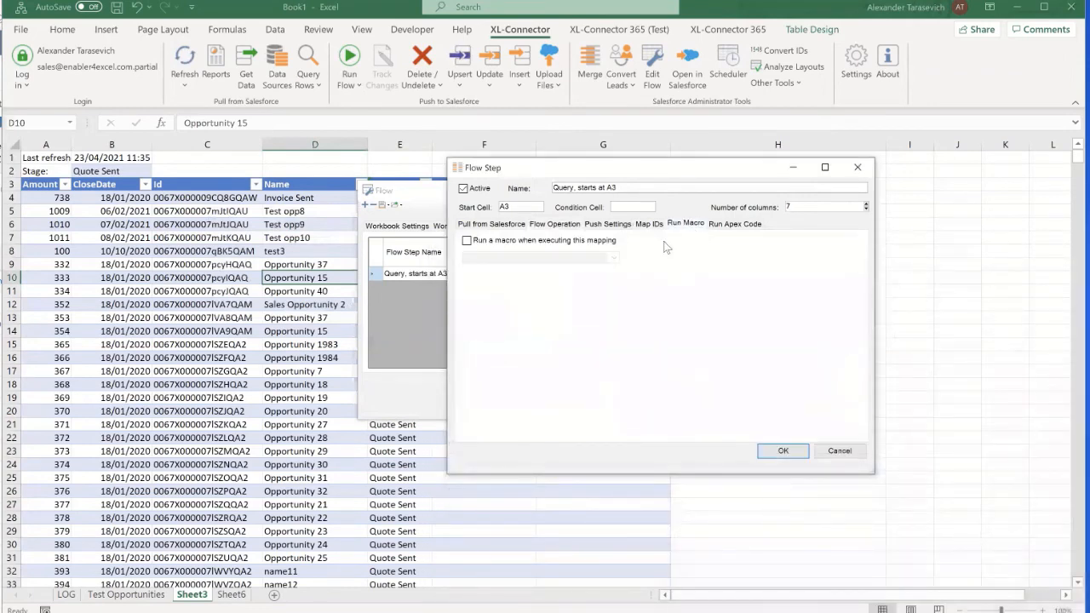
{"action": "left_click", "coordinate": [647, 226]}
{"action": "left_click", "coordinate": [779, 401]}
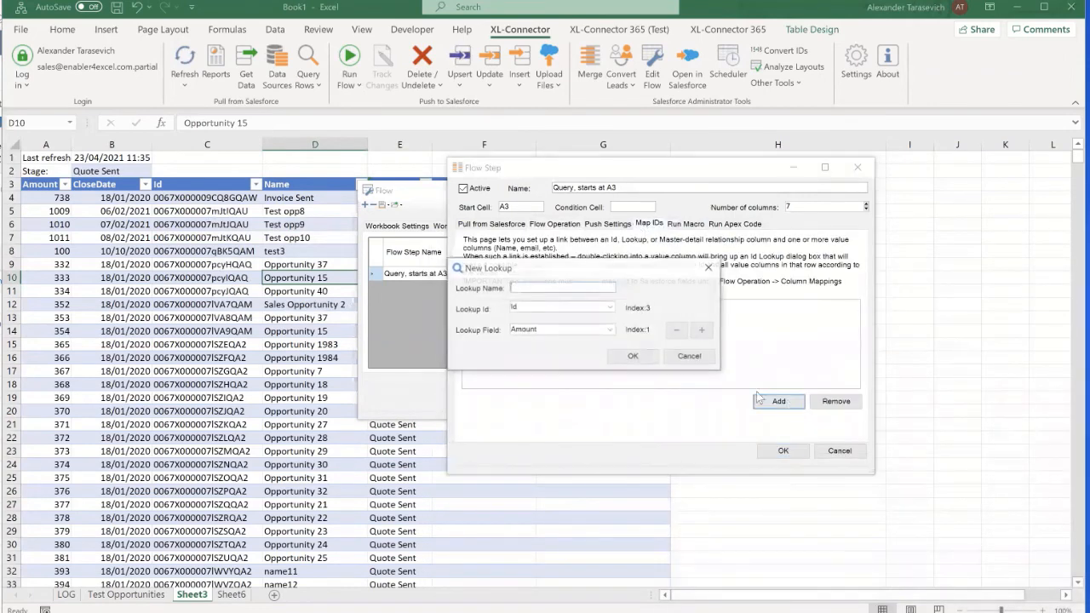
{"action": "left_click", "coordinate": [611, 310]}
{"action": "left_click", "coordinate": [577, 327]}
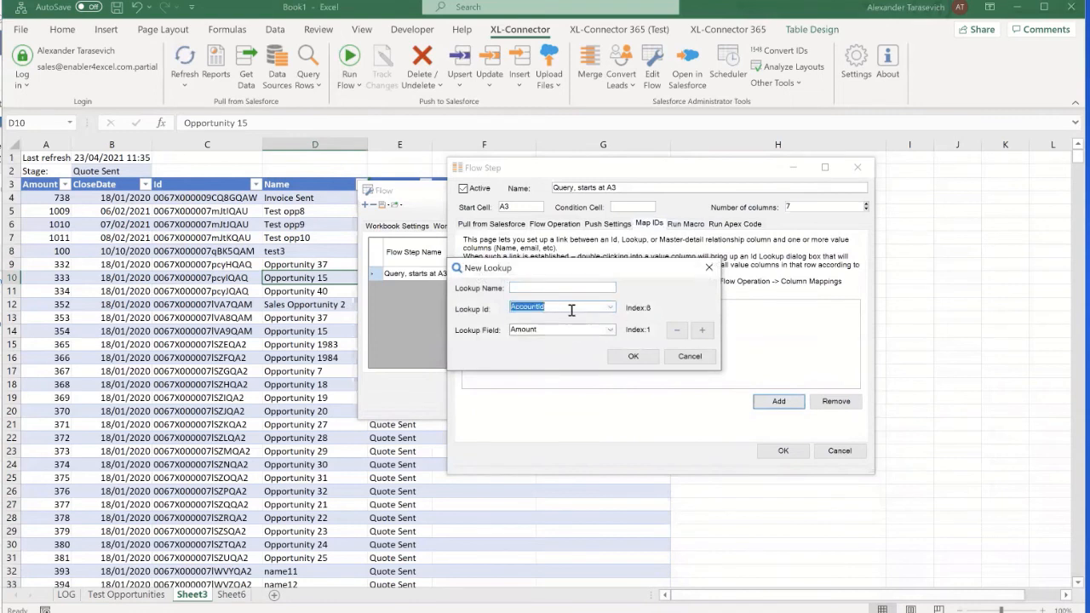
{"action": "left_click", "coordinate": [610, 310]}
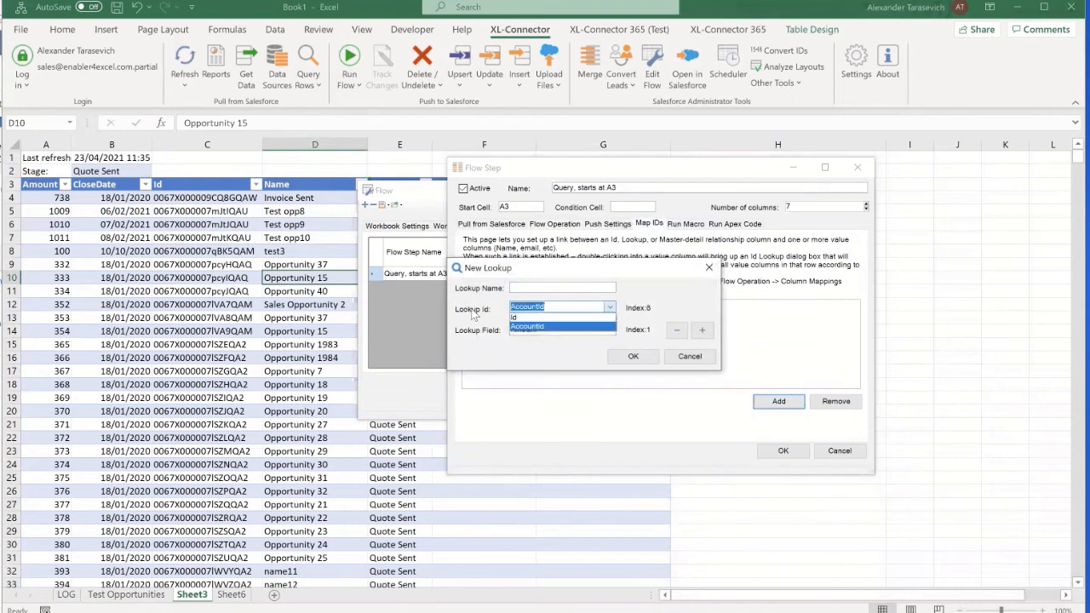
{"action": "left_click", "coordinate": [536, 326]}
{"action": "left_click", "coordinate": [608, 331]}
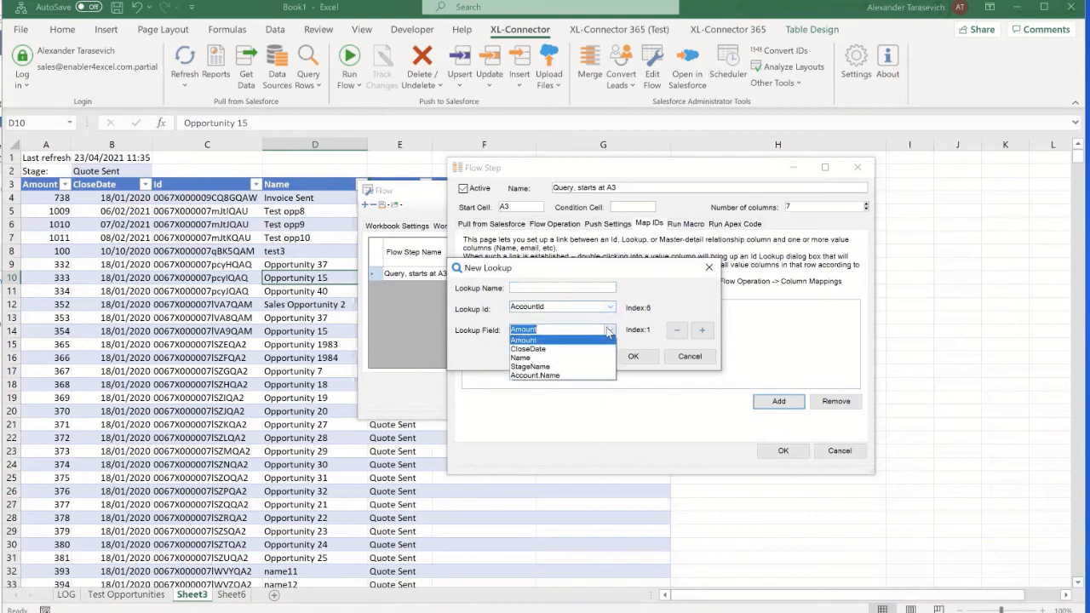
{"action": "left_click", "coordinate": [570, 375]}
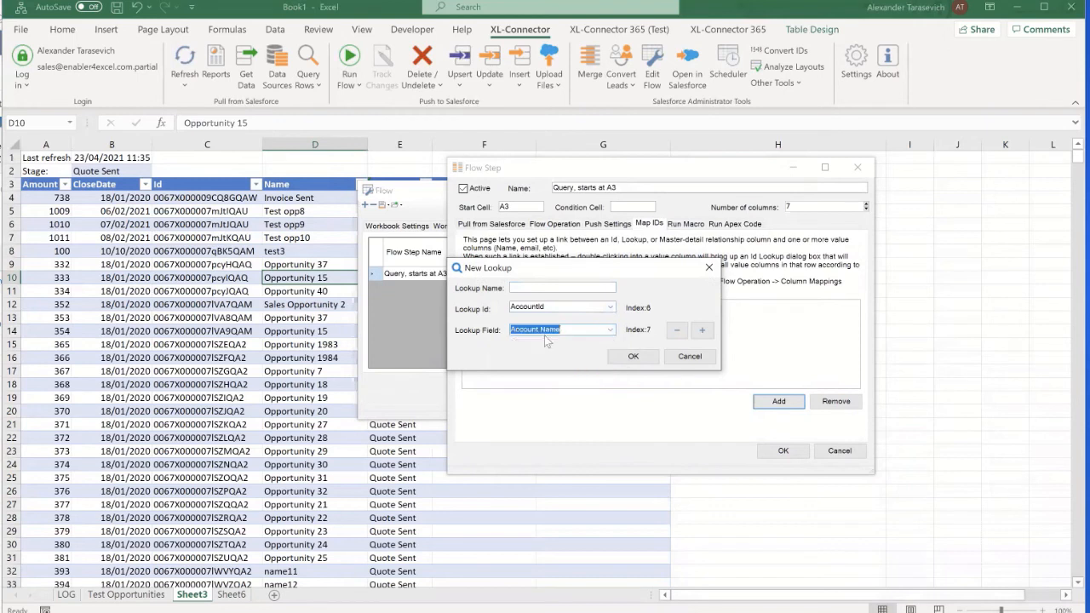
{"action": "left_click", "coordinate": [630, 359]}
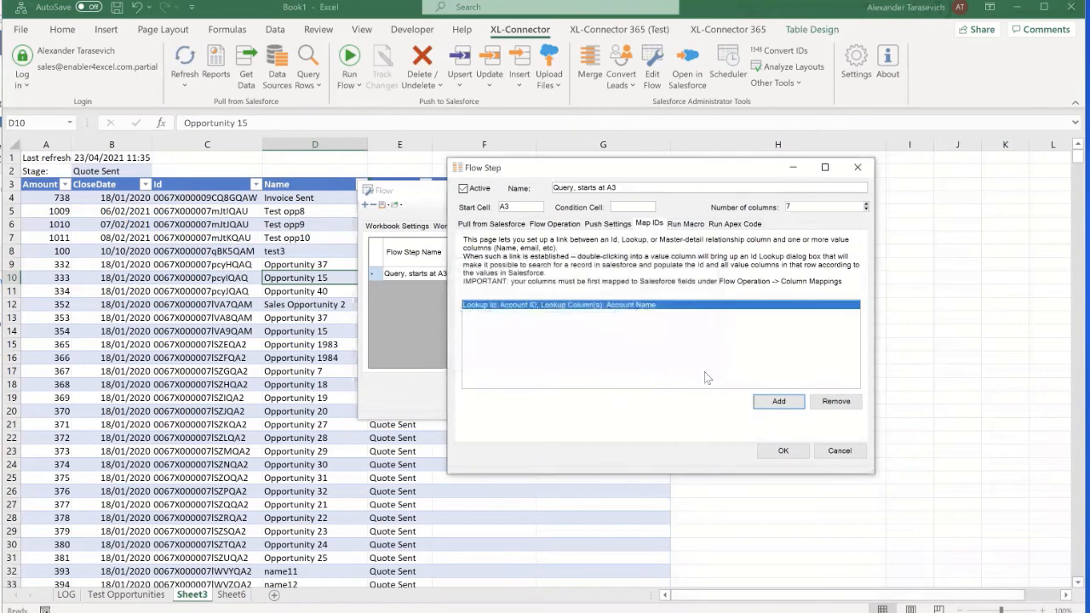
{"action": "left_click", "coordinate": [782, 451]}
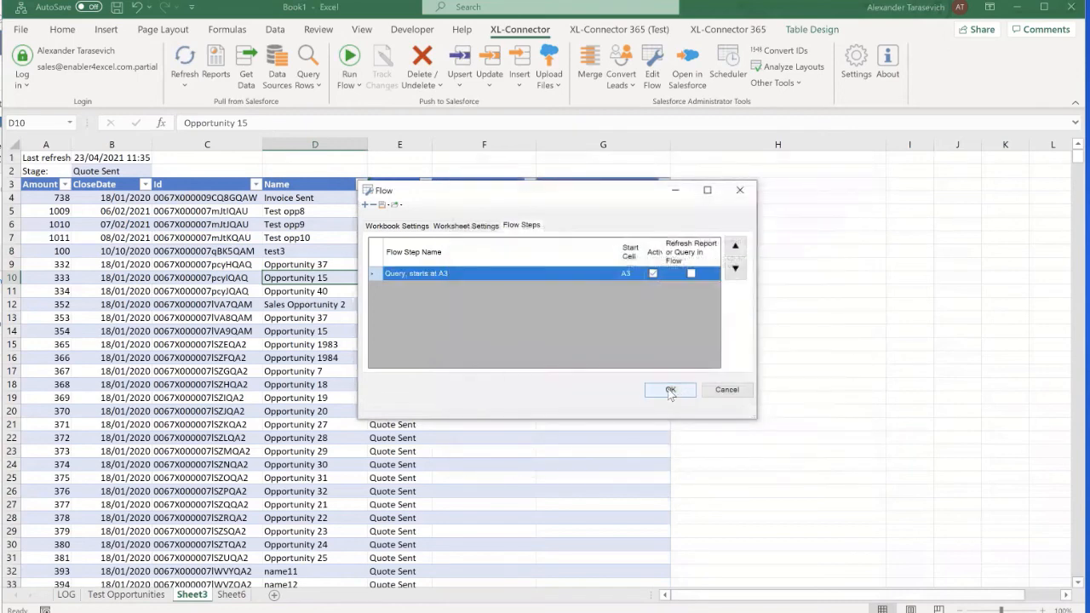
{"action": "left_click", "coordinate": [677, 395]}
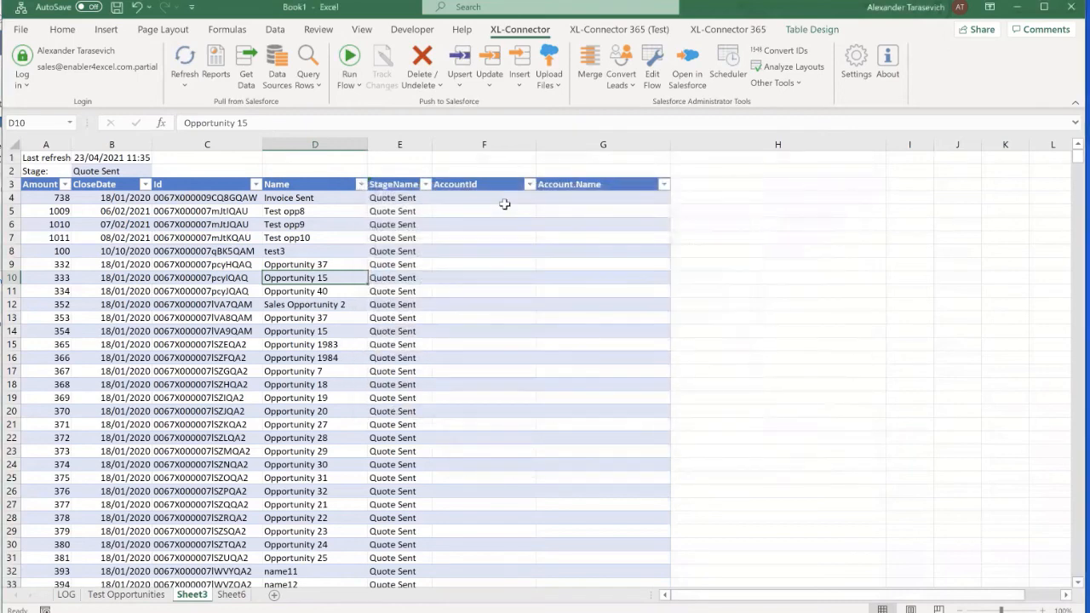
Start a Salesforce lookup from Account.Name cell G4 and search for accounts whose Account Name contains "test"
{"action": "left_click", "coordinate": [577, 196]}
{"action": "double_click", "coordinate": [577, 195]}
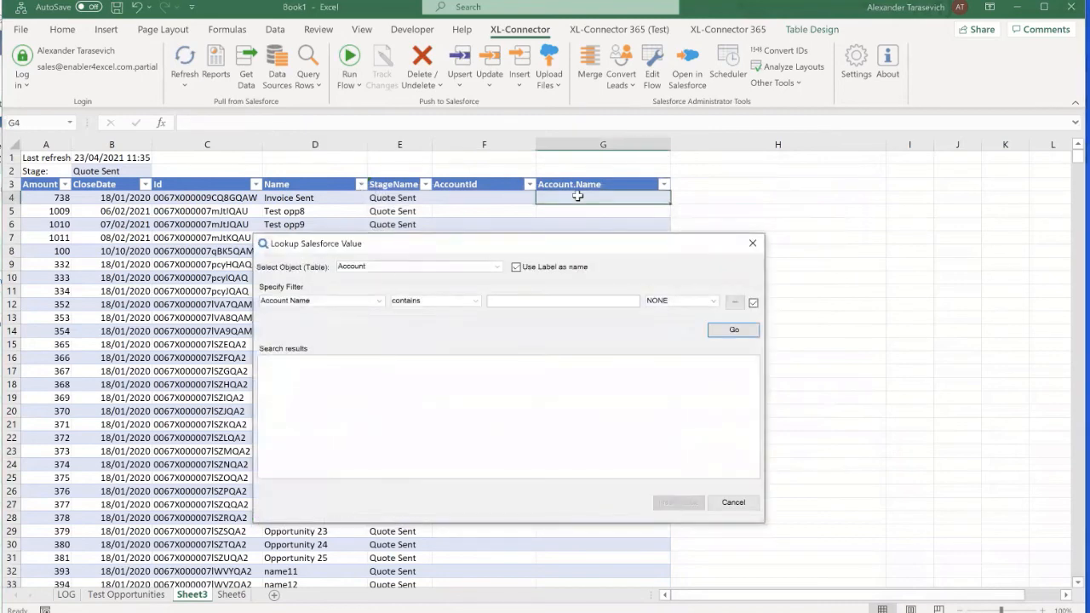
{"action": "left_click", "coordinate": [554, 302]}
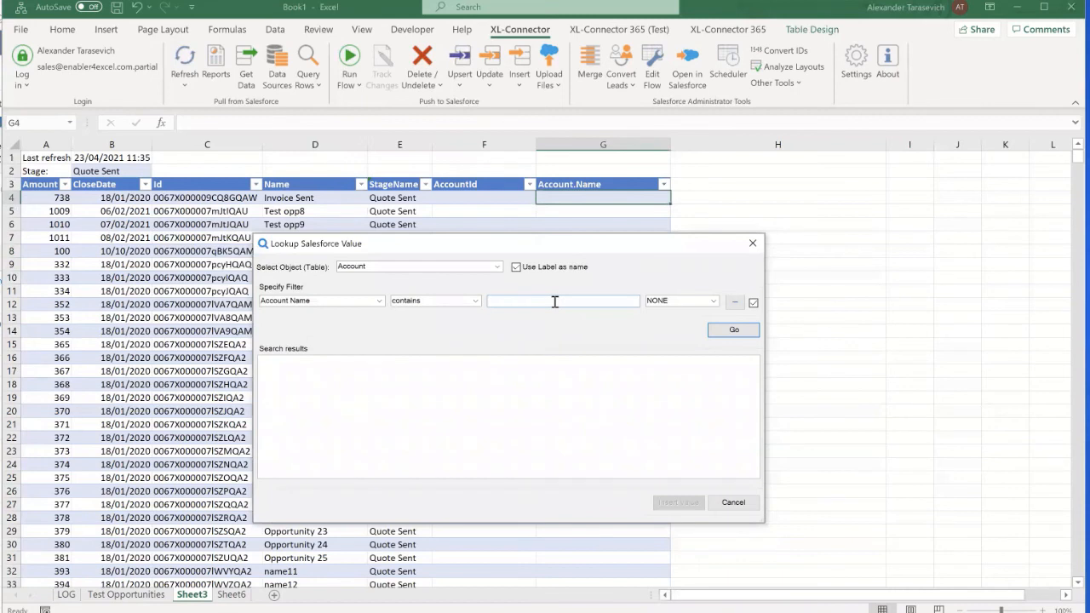
{"action": "type", "text": "te"}
{"action": "type", "text": "st"}
{"action": "key", "text": "Return"}
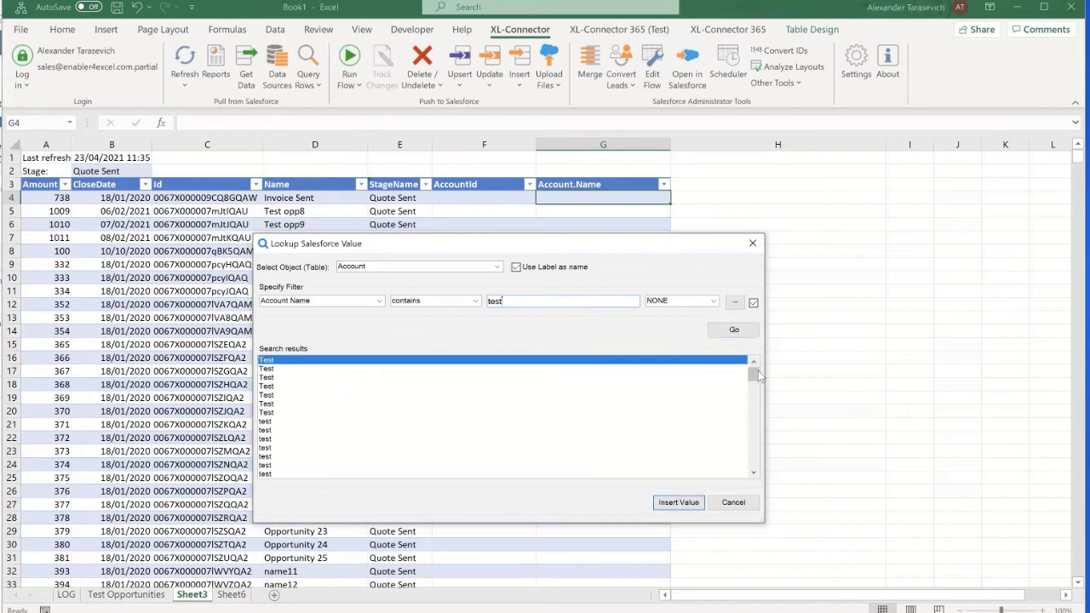
Insert a Test account from the search results into row 4 and check its AccountId and Account.Name cells
{"action": "mouse_move", "coordinate": [759, 376]}
{"action": "left_mouse_down"}
{"action": "mouse_move", "coordinate": [755, 471]}
{"action": "mouse_move", "coordinate": [755, 371]}
{"action": "left_mouse_up"}
{"action": "left_click", "coordinate": [451, 412]}
{"action": "left_click", "coordinate": [434, 368]}
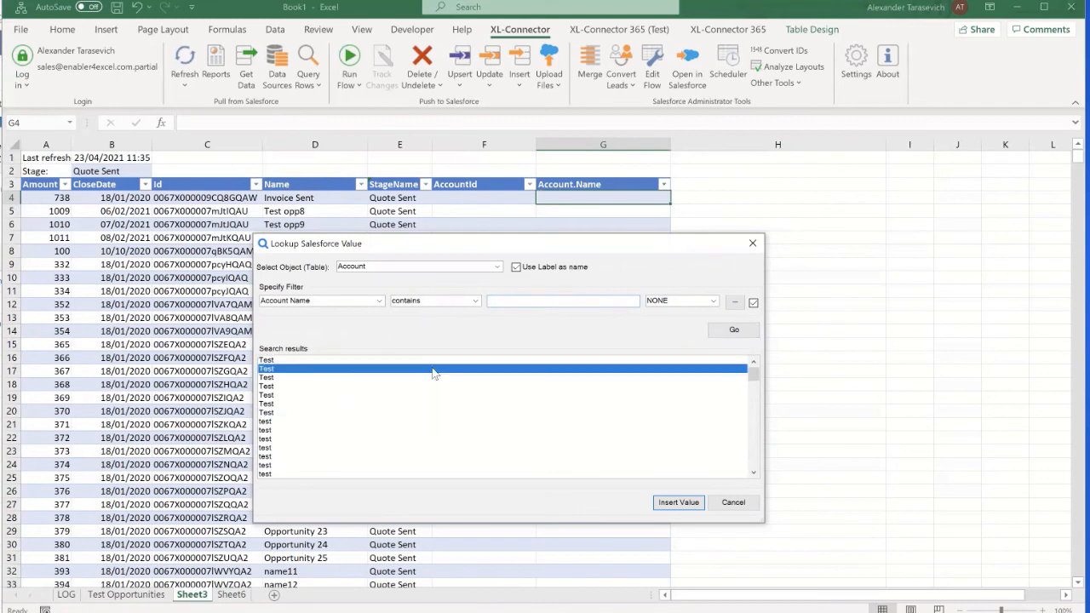
{"action": "left_click", "coordinate": [672, 503]}
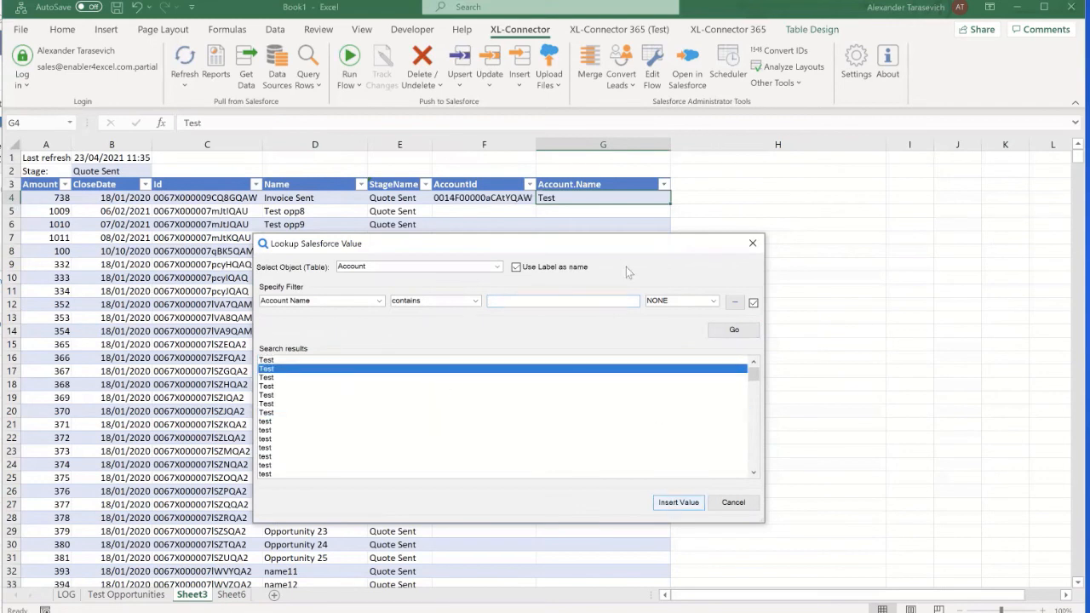
{"action": "left_click", "coordinate": [501, 200]}
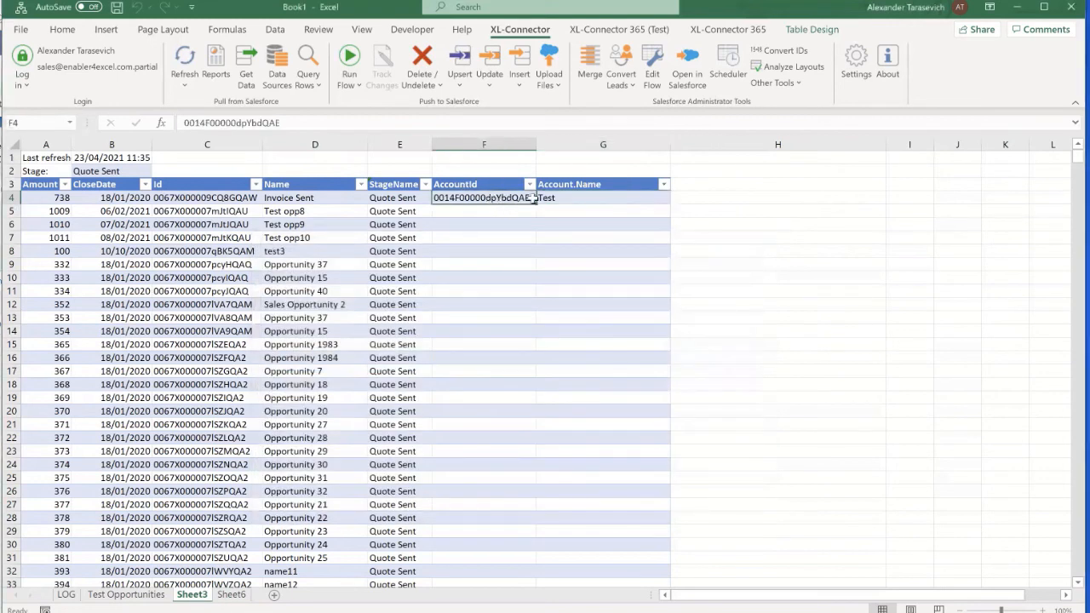
{"action": "left_click", "coordinate": [575, 197]}
{"action": "left_click", "coordinate": [503, 198]}
Enter the account name xappex in G5 for the Test opp8 opportunity
{"action": "left_click", "coordinate": [575, 210]}
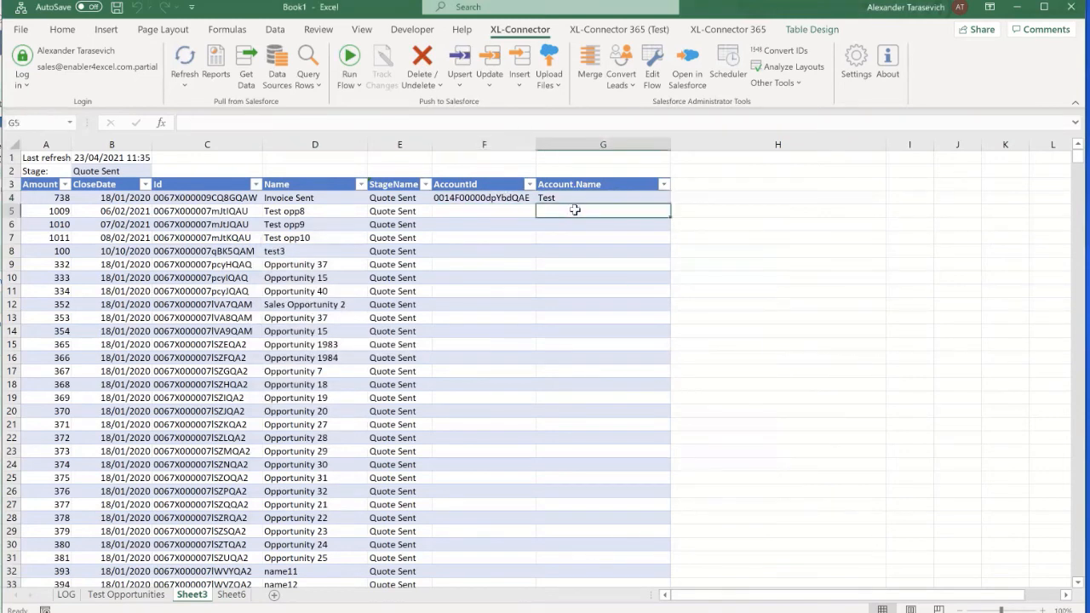
{"action": "type", "text": "xappex"}
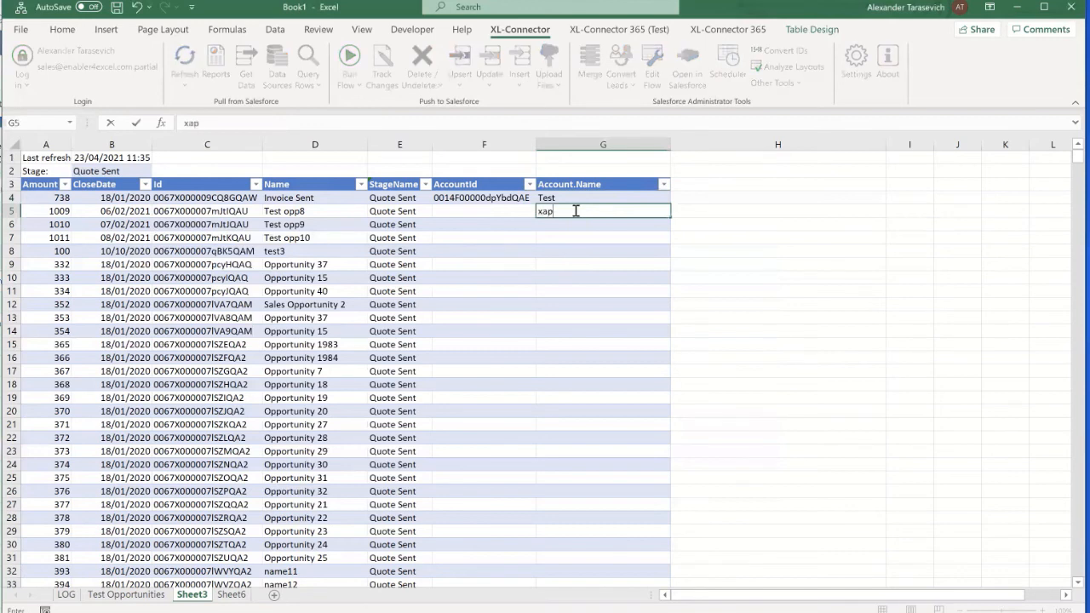
{"action": "key", "text": "Return"}
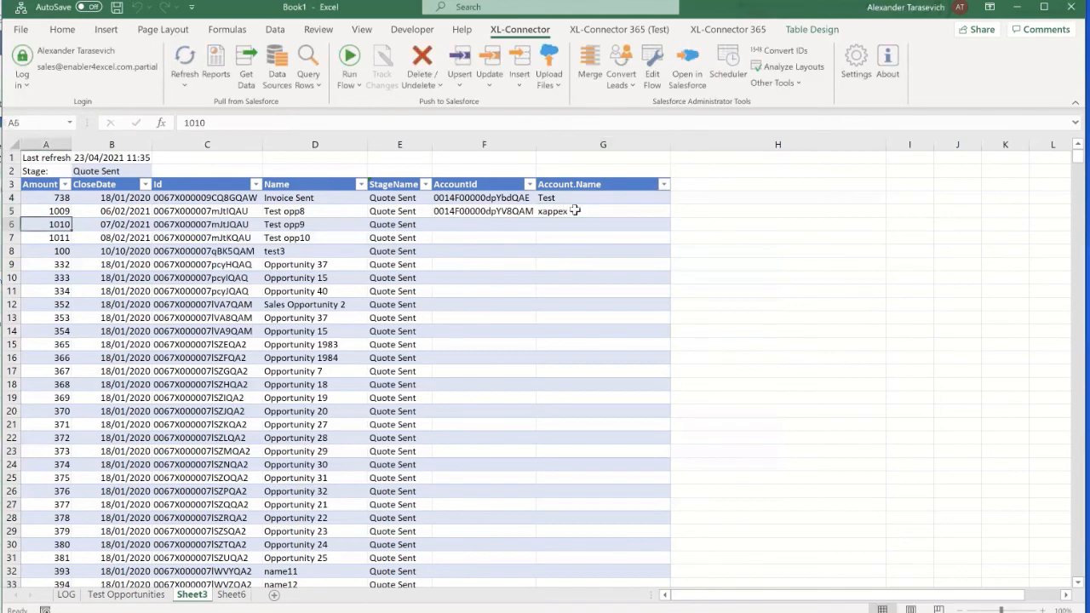
View the Salesforce lookup dialog for the account name in G5 and close it without inserting a value
{"action": "left_click", "coordinate": [570, 225]}
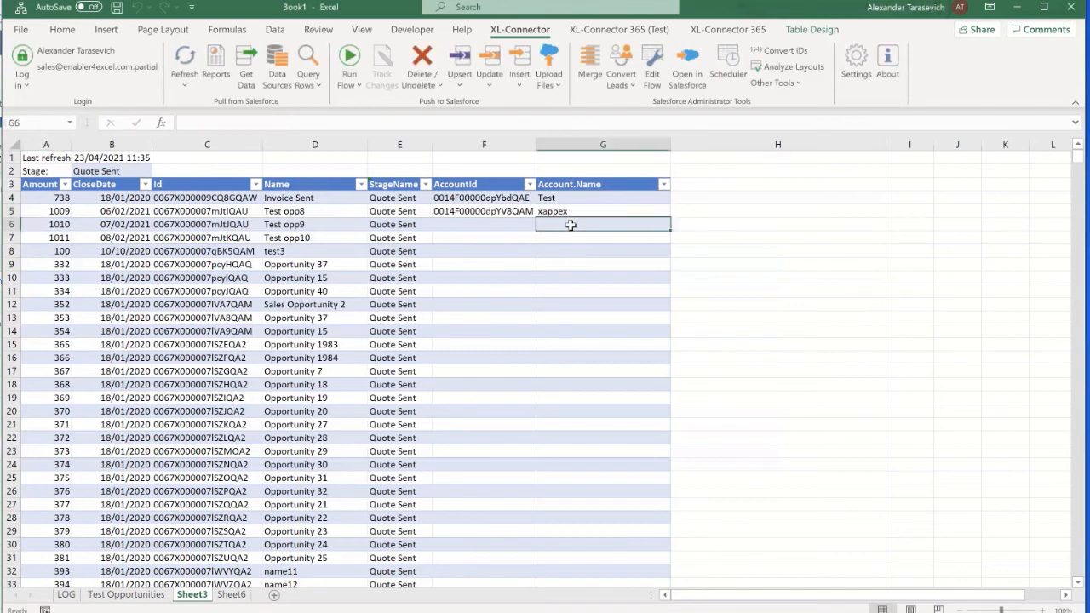
{"action": "left_click", "coordinate": [575, 211]}
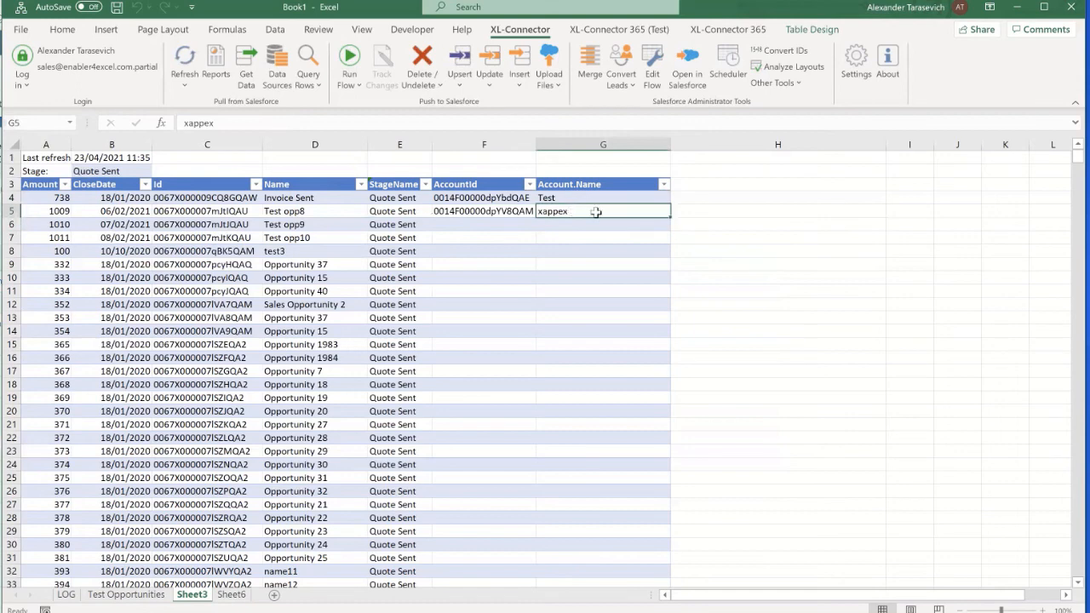
{"action": "double_click", "coordinate": [597, 213]}
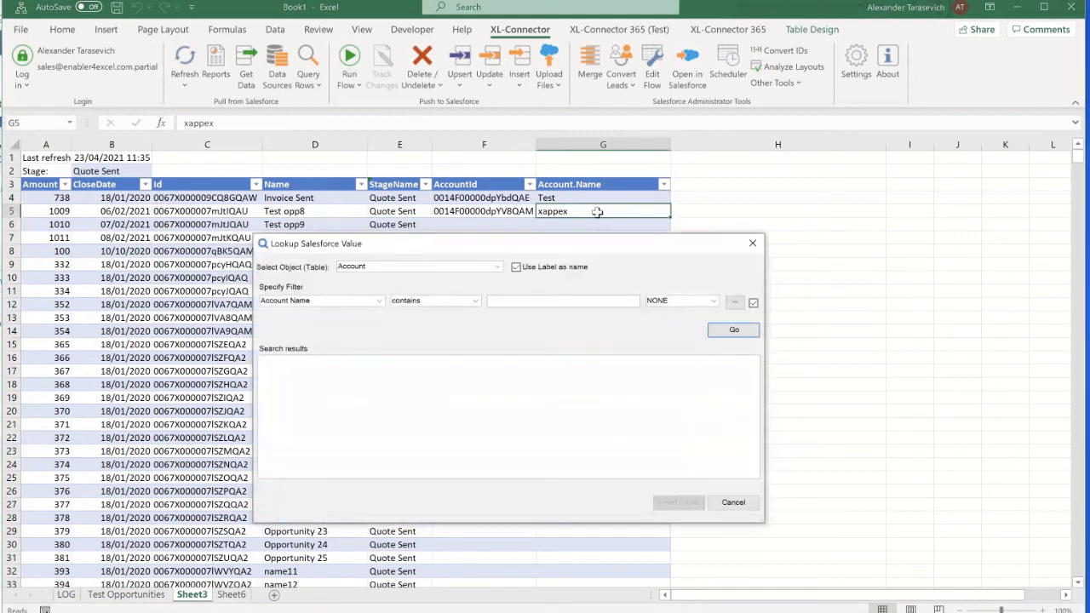
{"action": "left_click", "coordinate": [752, 242]}
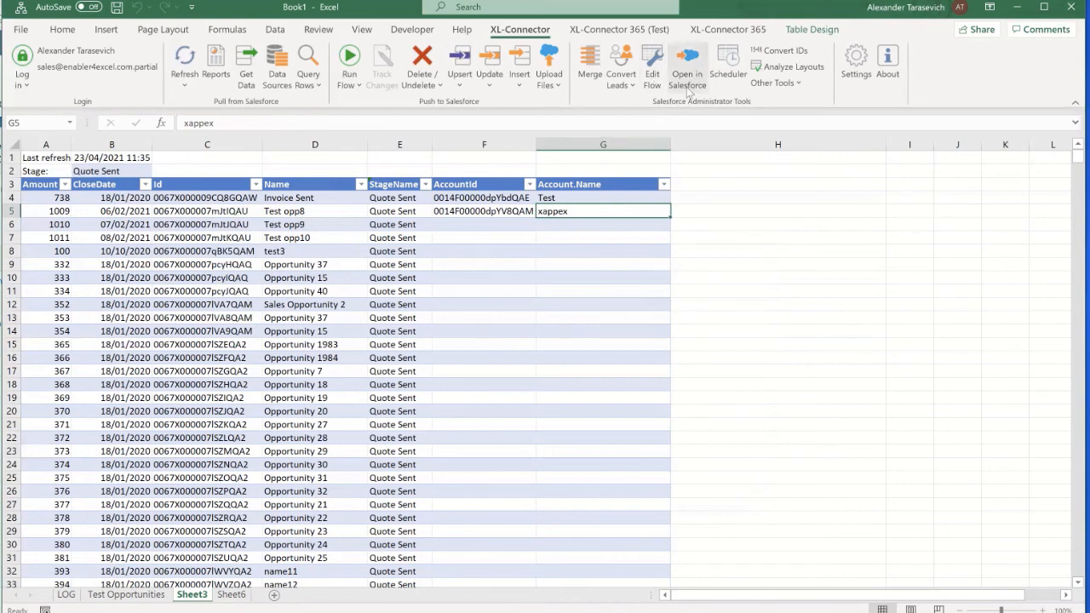
{"action": "left_click", "coordinate": [550, 225]}
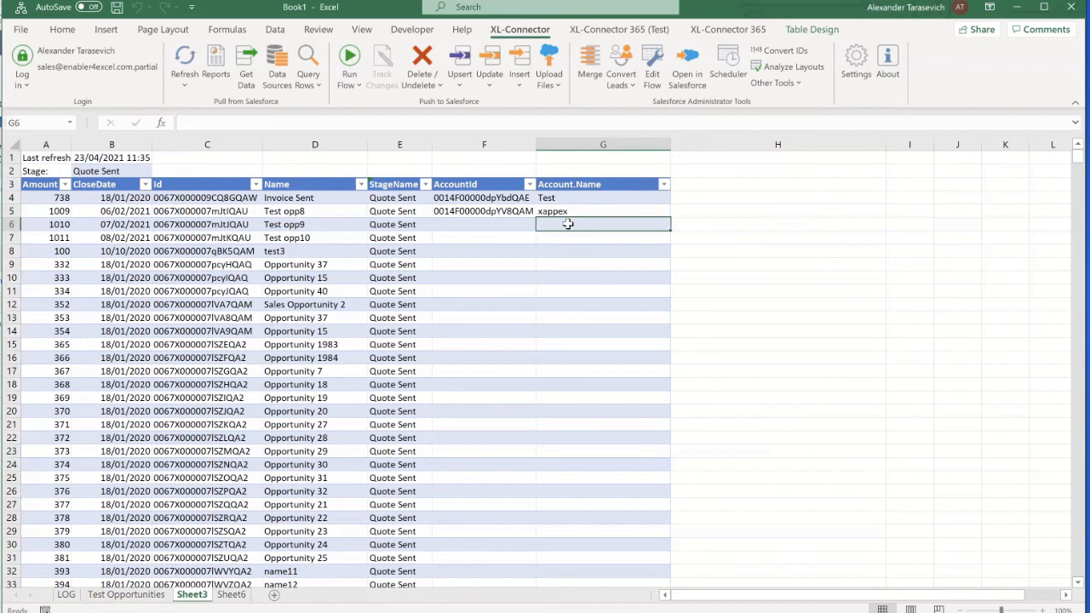
Enter the account name xappex in G6 for the Test opp9 opportunity and check its AccountId
{"action": "key", "text": "Return"}
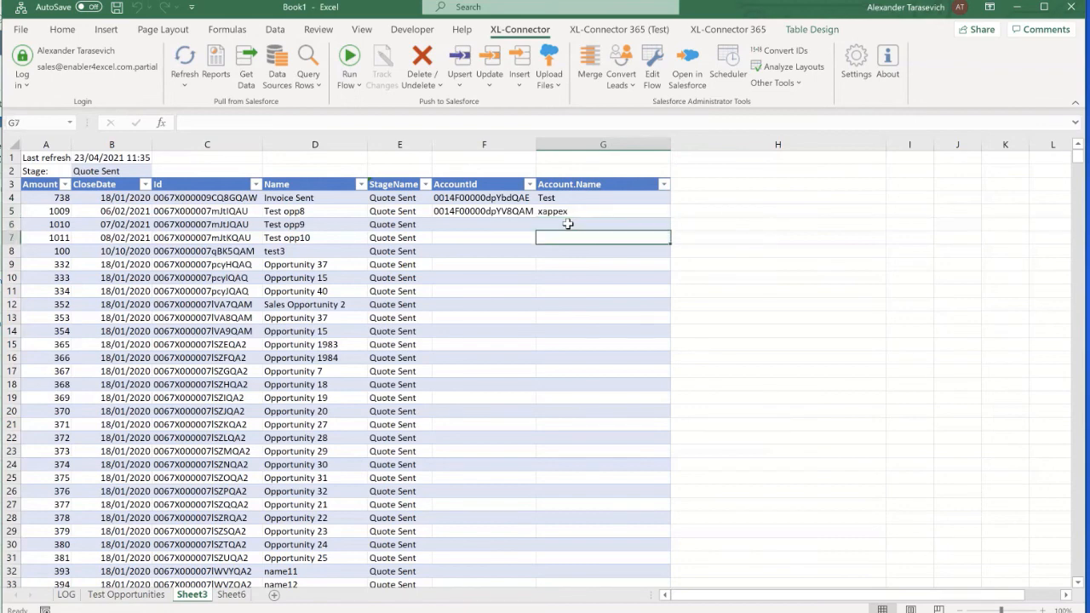
{"action": "left_click", "coordinate": [567, 223]}
{"action": "type", "text": "xappex"}
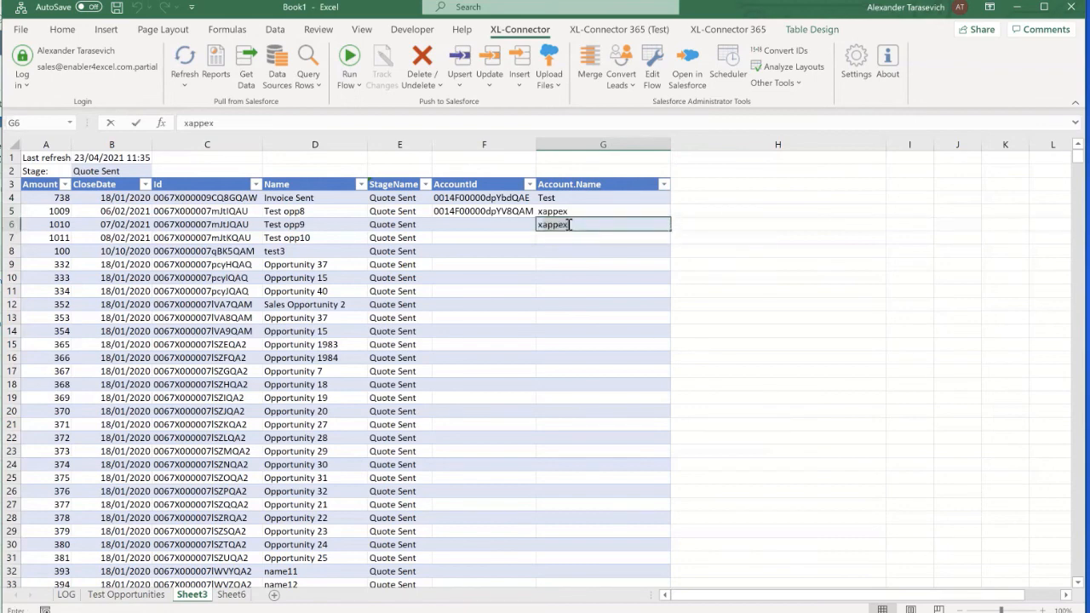
{"action": "key", "text": "Return"}
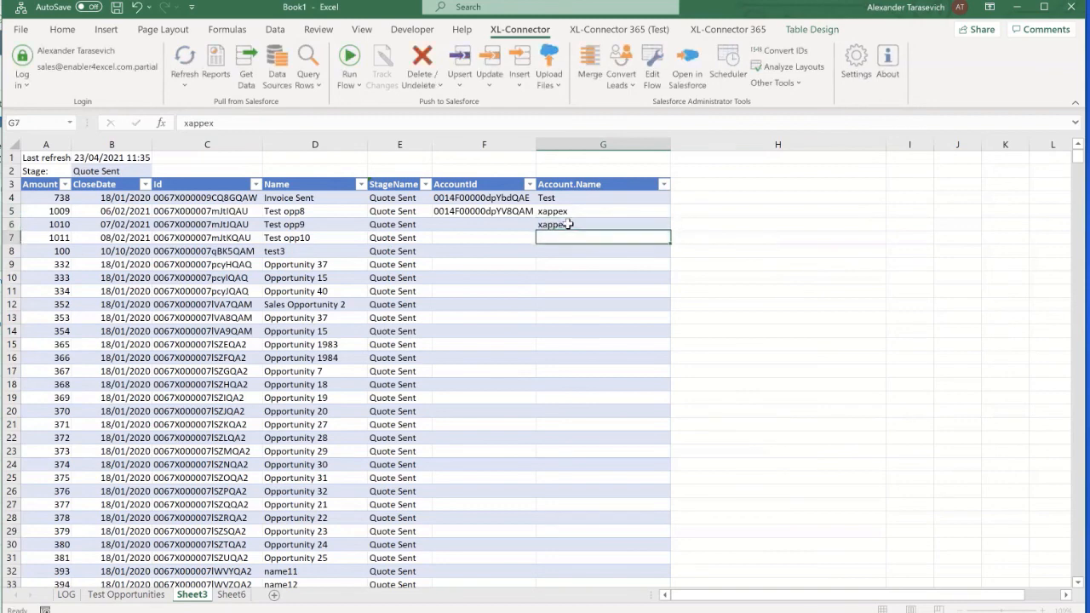
{"action": "left_click", "coordinate": [520, 220]}
Enter the account name asd in G7 for the Test opp10 opportunity and check its AccountId
{"action": "left_click", "coordinate": [561, 235]}
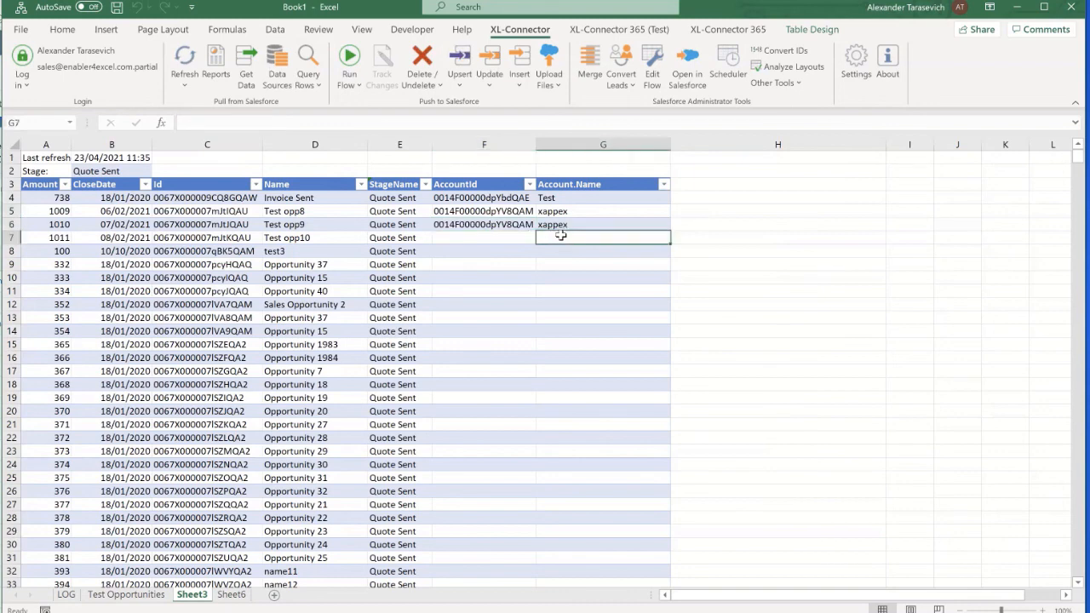
{"action": "type", "text": "asd"}
{"action": "key", "text": "Return"}
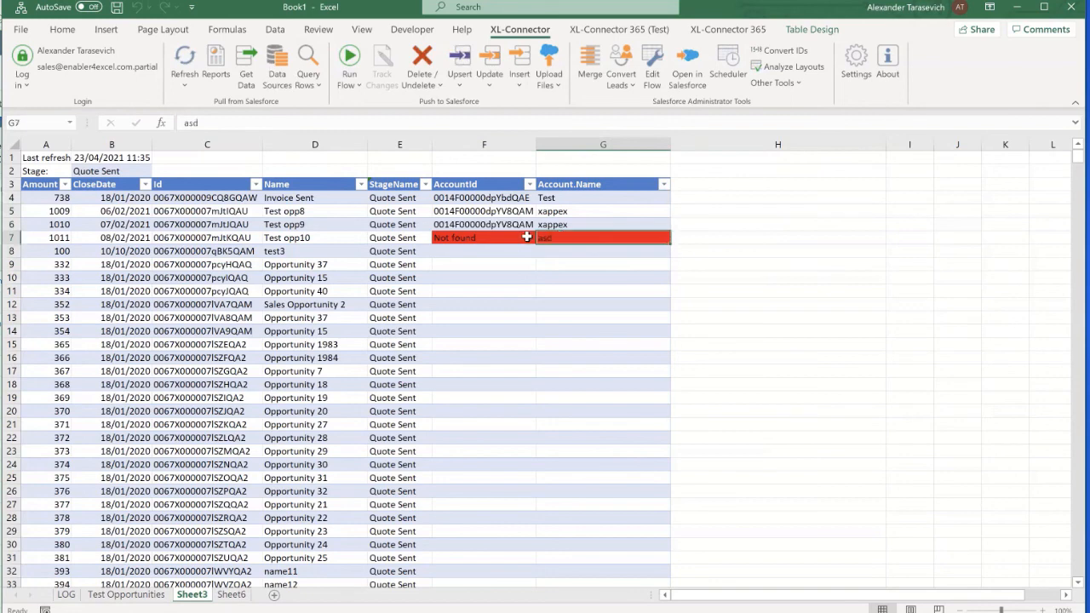
{"action": "left_click", "coordinate": [526, 235]}
{"action": "left_click", "coordinate": [573, 237]}
Enter the account name xappex in G8 for the test3 opportunity
{"action": "key", "text": "Down"}
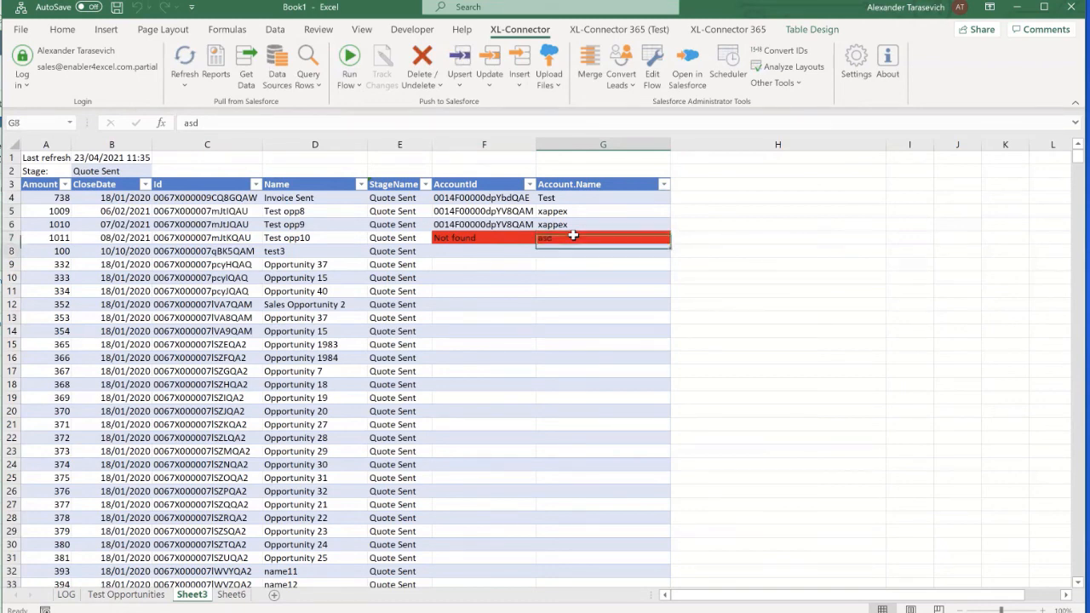
{"action": "type", "text": "xappex"}
{"action": "key", "text": "Return"}
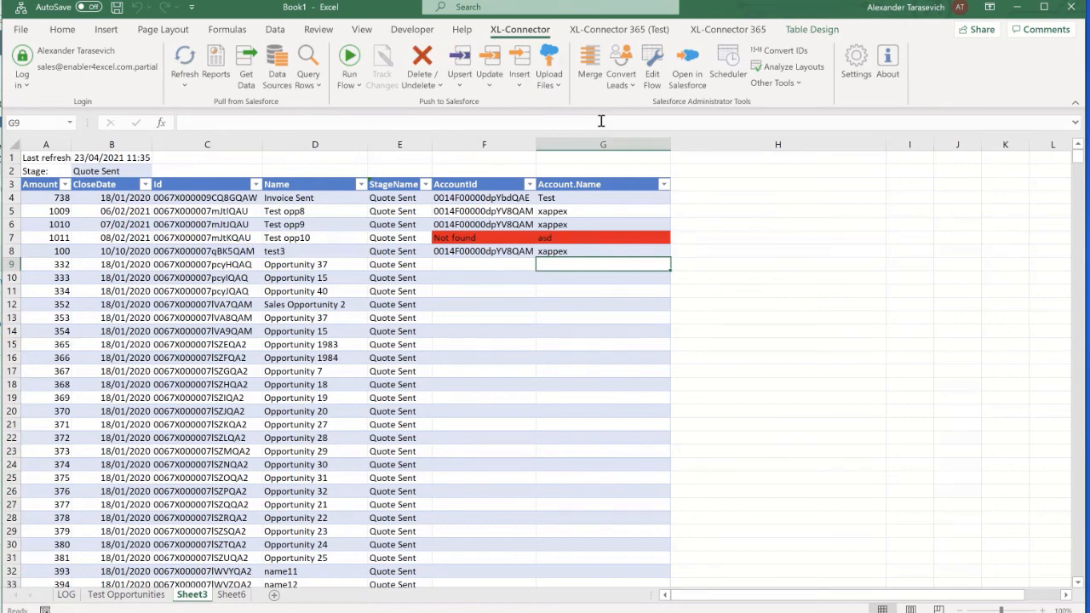
View the ID mapping of the flow step "Query, starts at A3" and close the flow without changes
{"action": "left_click", "coordinate": [653, 75]}
{"action": "left_click", "coordinate": [521, 225]}
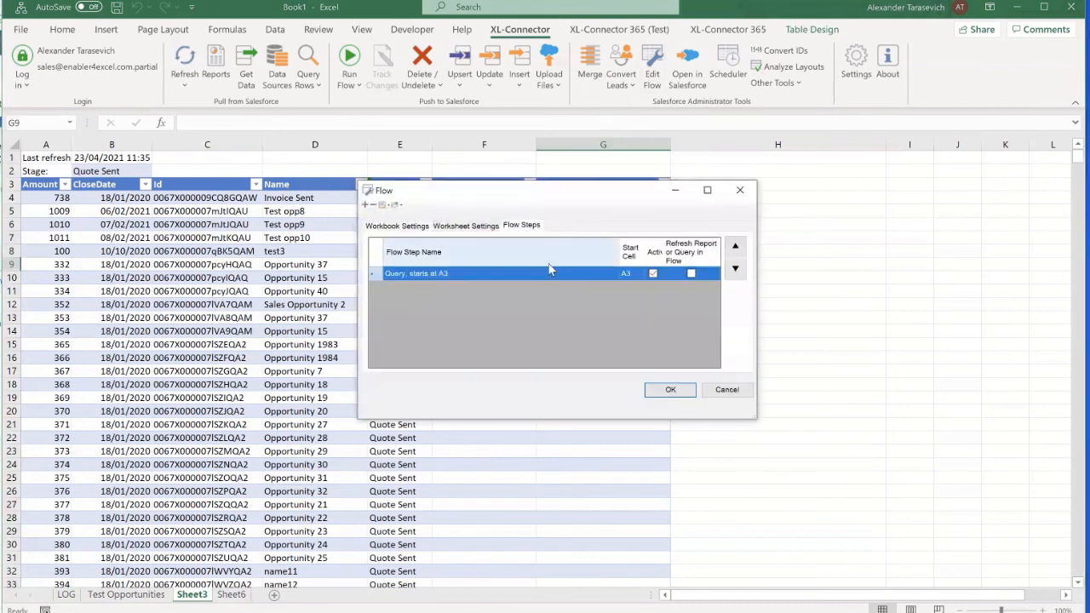
{"action": "double_click", "coordinate": [552, 274]}
{"action": "left_click", "coordinate": [648, 223]}
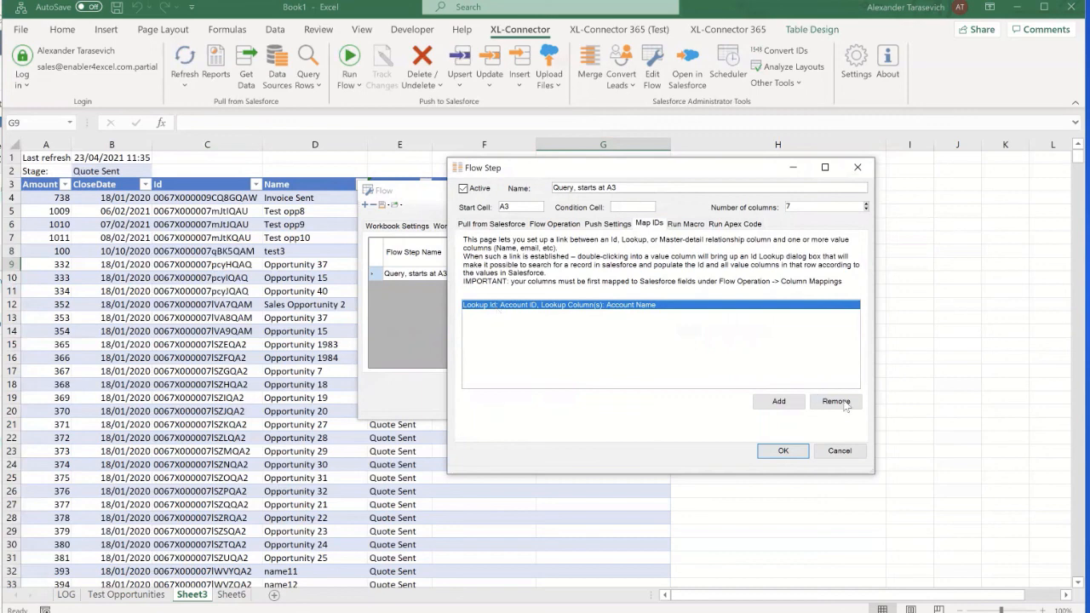
{"action": "left_click", "coordinate": [861, 454]}
{"action": "left_click", "coordinate": [732, 393]}
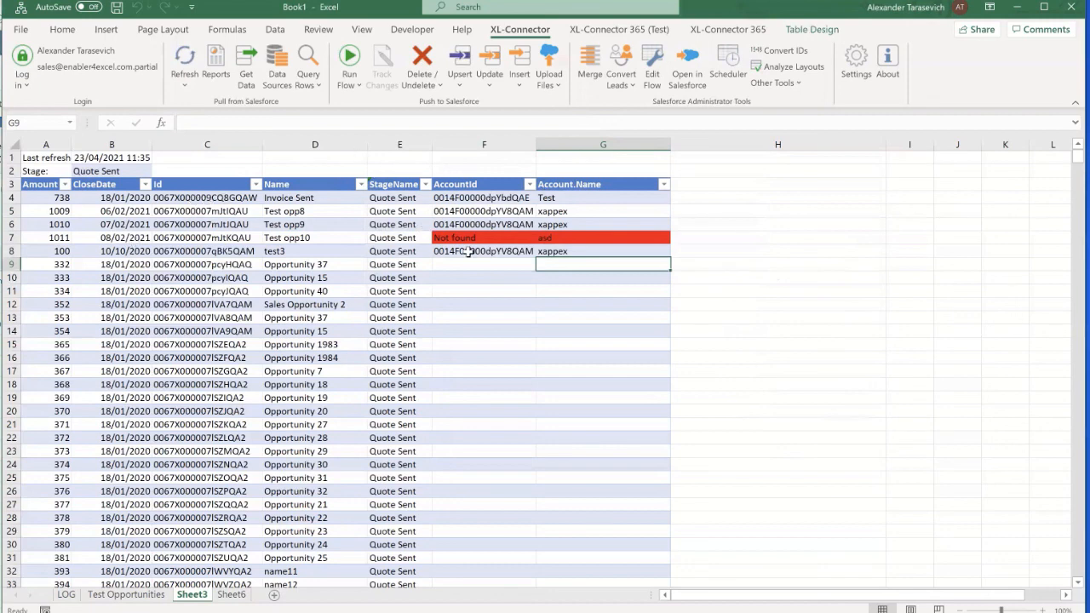
Reopen the flow step "Query, starts at A3" and review its flow operation and Map IDs settings
{"action": "left_click", "coordinate": [652, 66]}
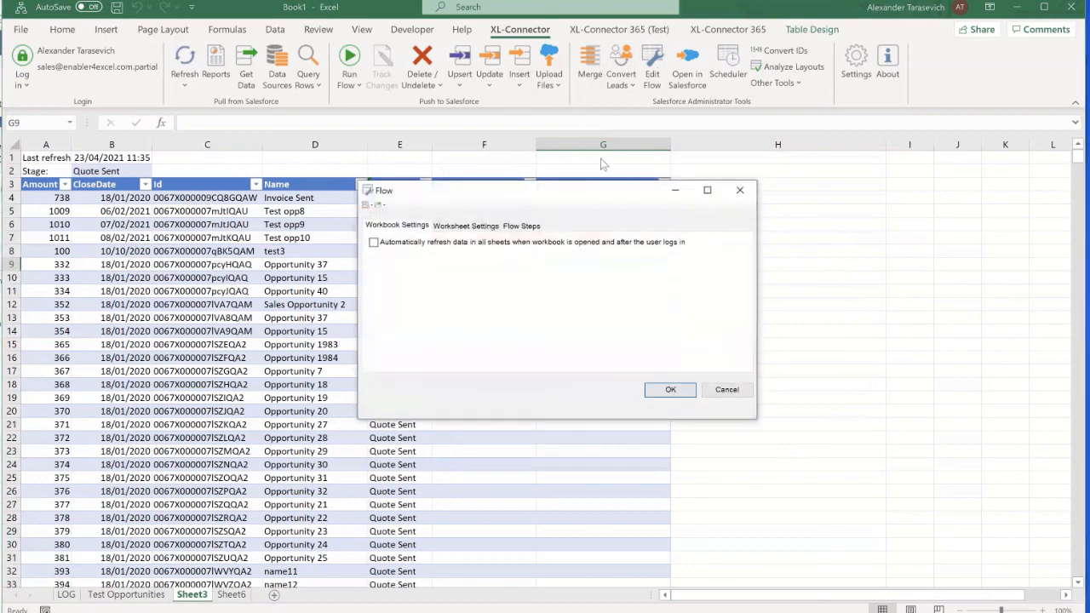
{"action": "left_click", "coordinate": [521, 224]}
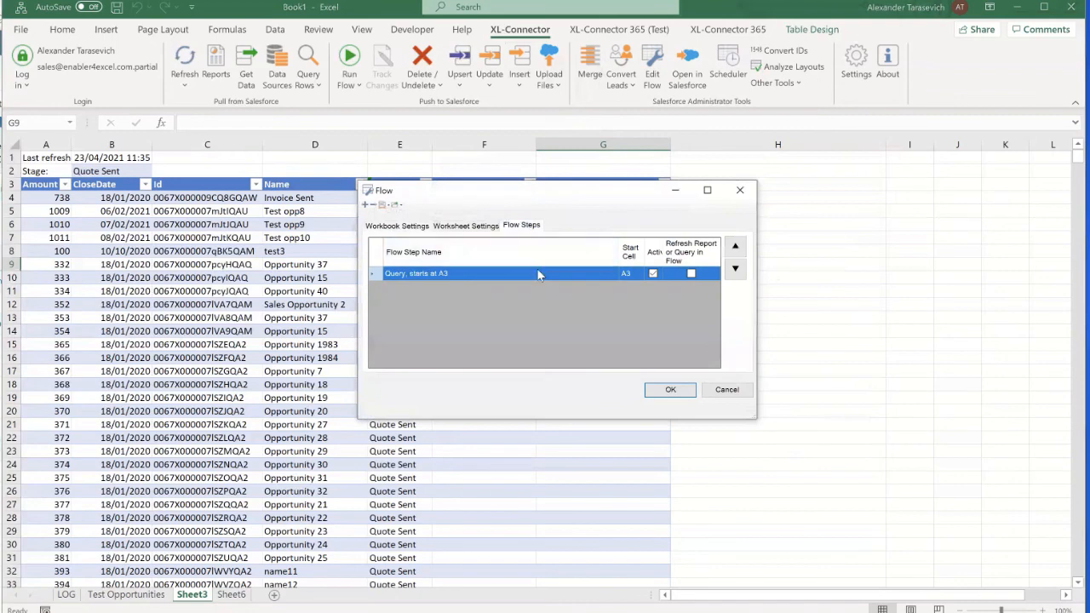
{"action": "double_click", "coordinate": [538, 274]}
{"action": "left_click", "coordinate": [554, 223]}
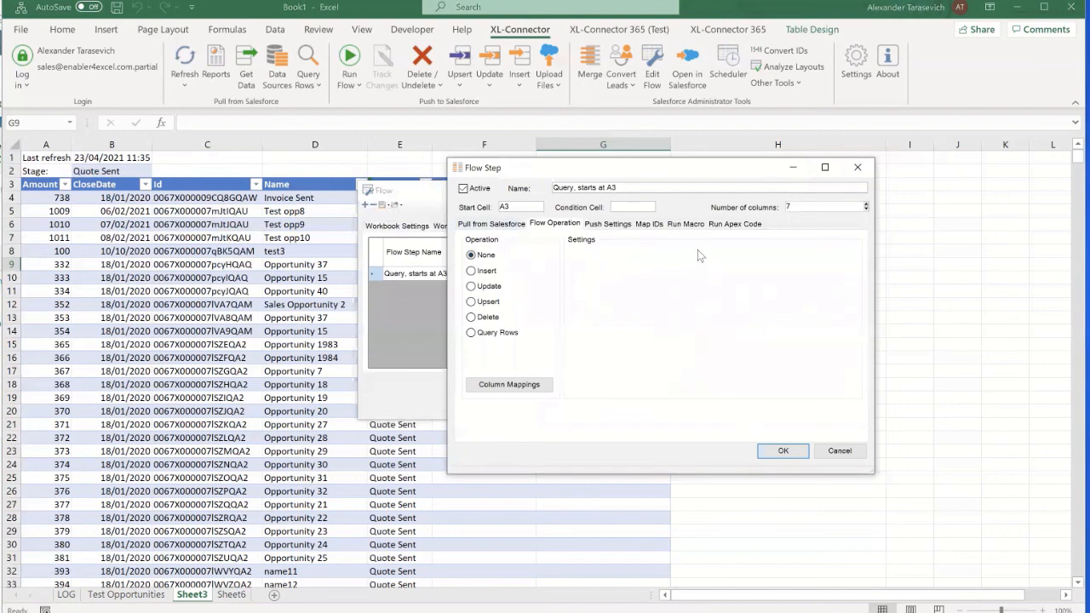
{"action": "left_click", "coordinate": [649, 230]}
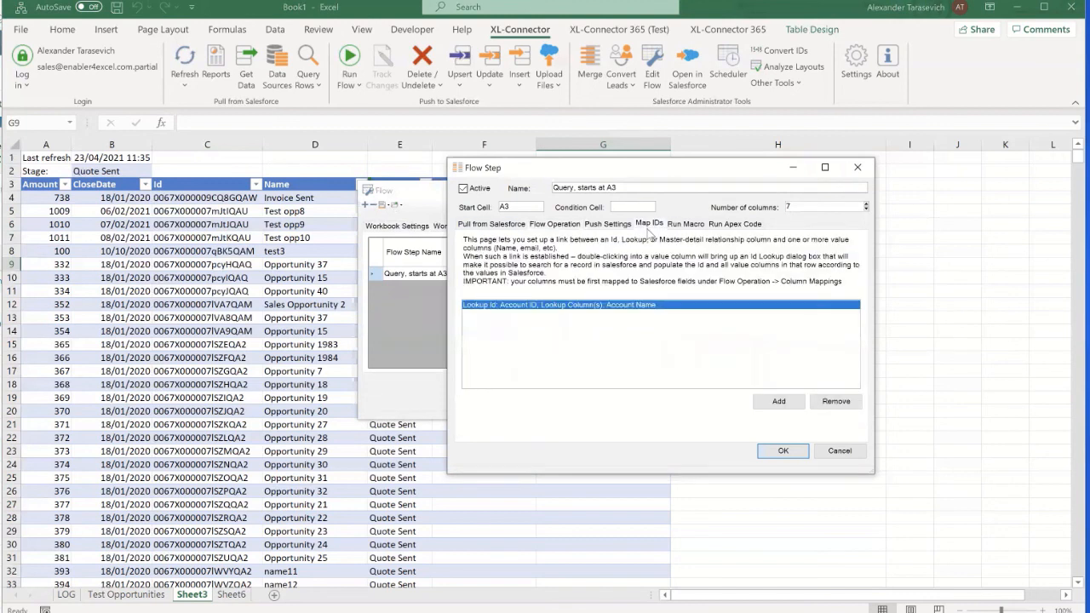
{"action": "left_click", "coordinate": [796, 452]}
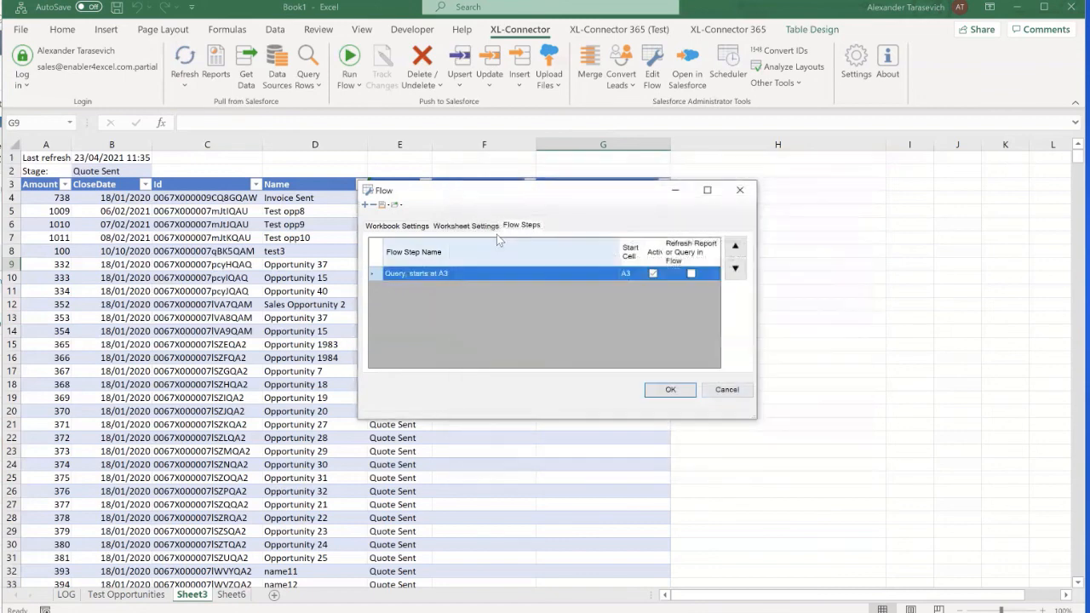
Add an active flow step named "update opps" to the sheet's flow
{"action": "left_click", "coordinate": [365, 206]}
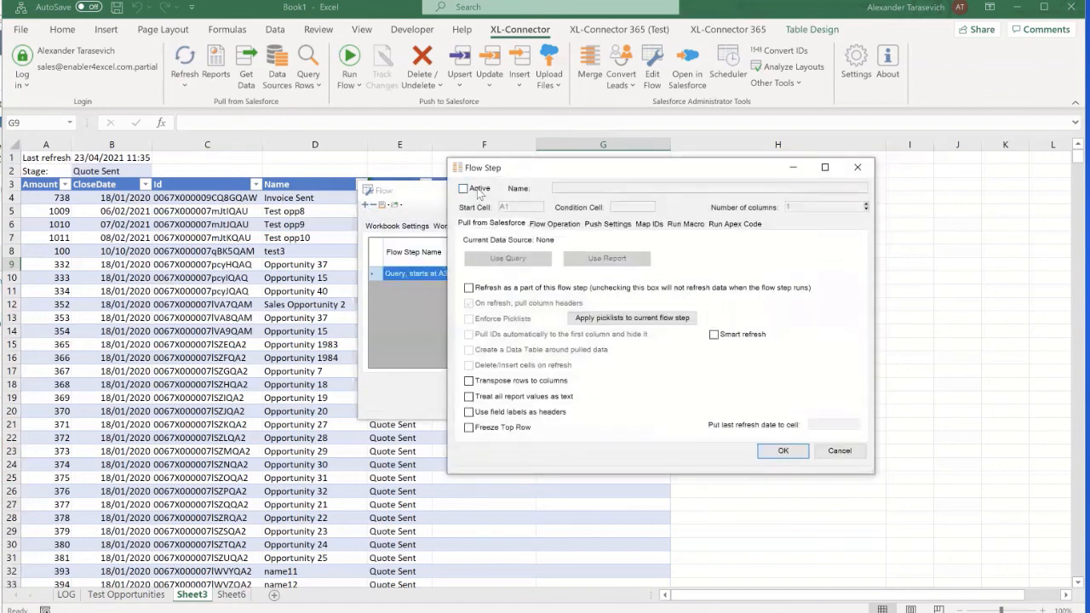
{"action": "left_click", "coordinate": [596, 187]}
{"action": "type", "text": "update amou"}
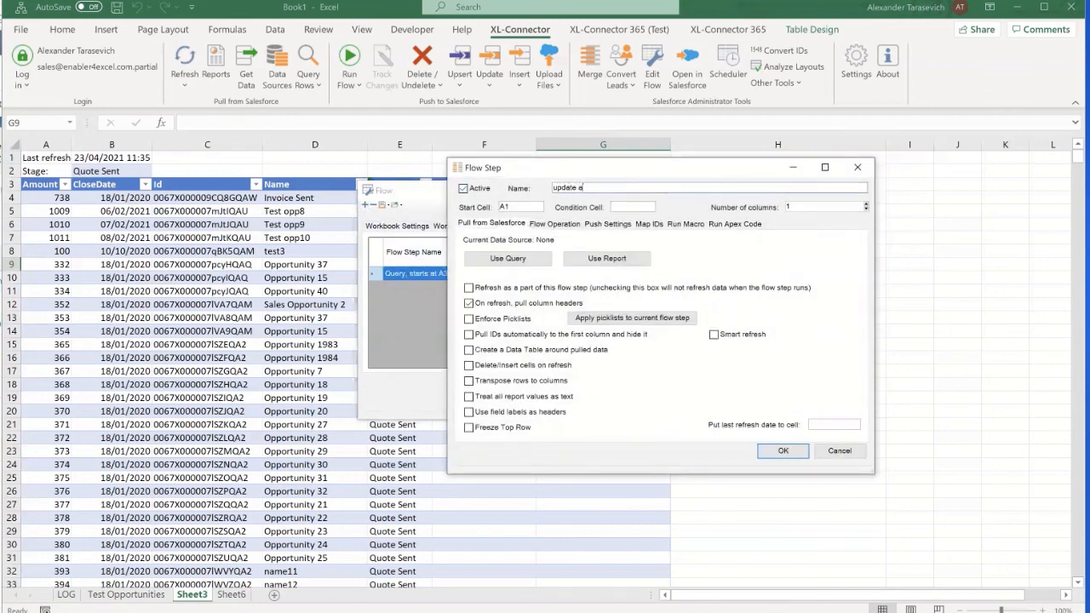
{"action": "key", "text": "BackSpace"}
{"action": "key", "text": "BackSpace"}
{"action": "key", "text": "BackSpace"}
{"action": "key", "text": "BackSpace"}
{"action": "type", "text": "opps"}
Set the "update opps" step's operation to Update with Opportunity as the default object
{"action": "left_click", "coordinate": [576, 225]}
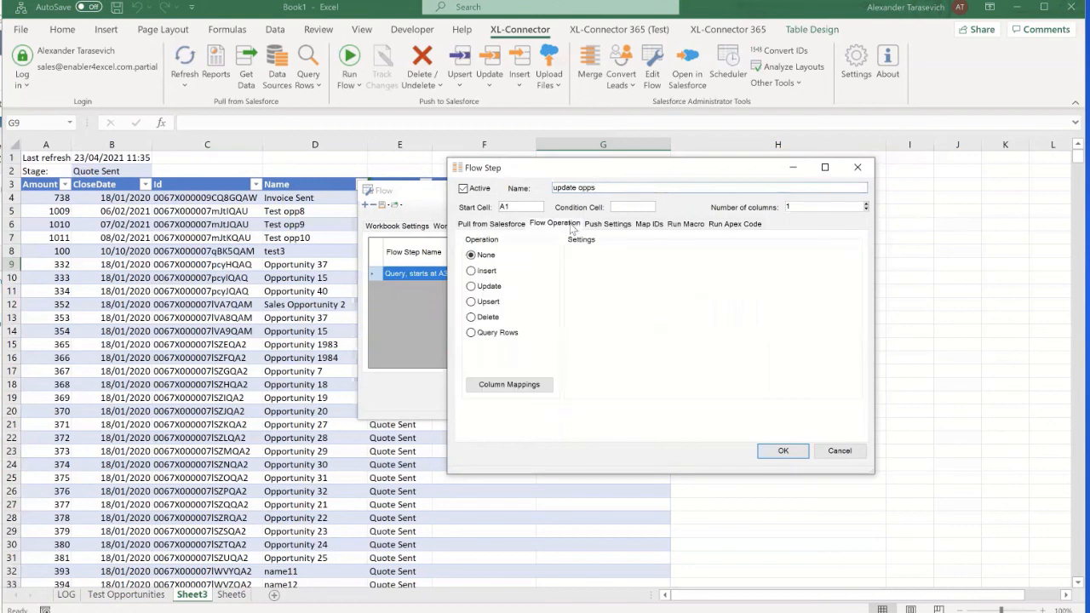
{"action": "left_click", "coordinate": [471, 287]}
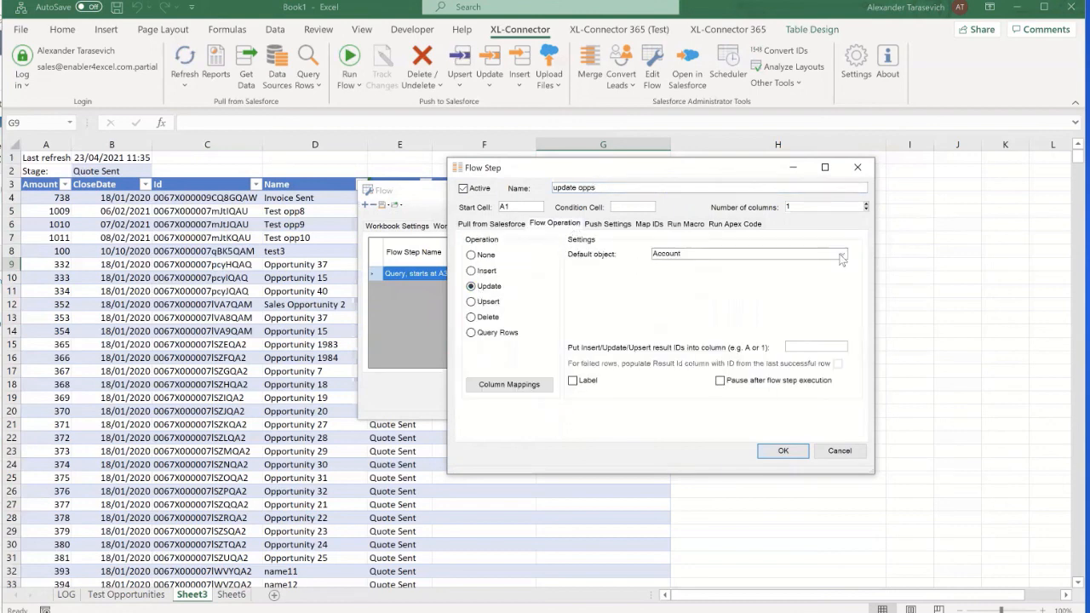
{"action": "left_click", "coordinate": [841, 256]}
{"action": "type", "text": "oppor"}
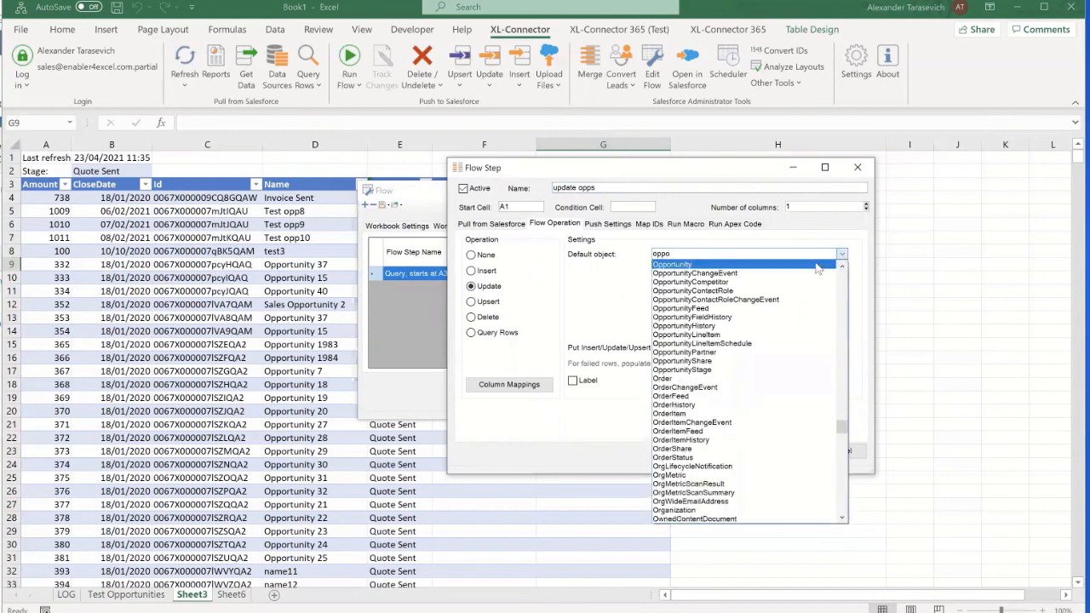
{"action": "left_click", "coordinate": [752, 270]}
Map the step's columns from start cell a3 and exclude the Account.Name column from the update
{"action": "left_click", "coordinate": [510, 384]}
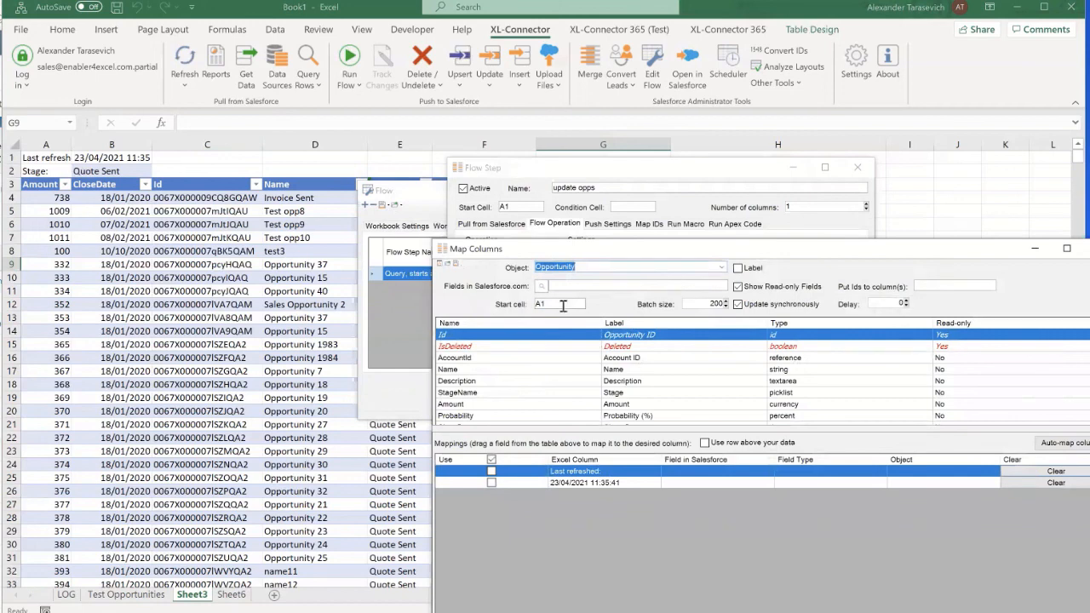
{"action": "double_click", "coordinate": [563, 306]}
{"action": "type", "text": "a3"}
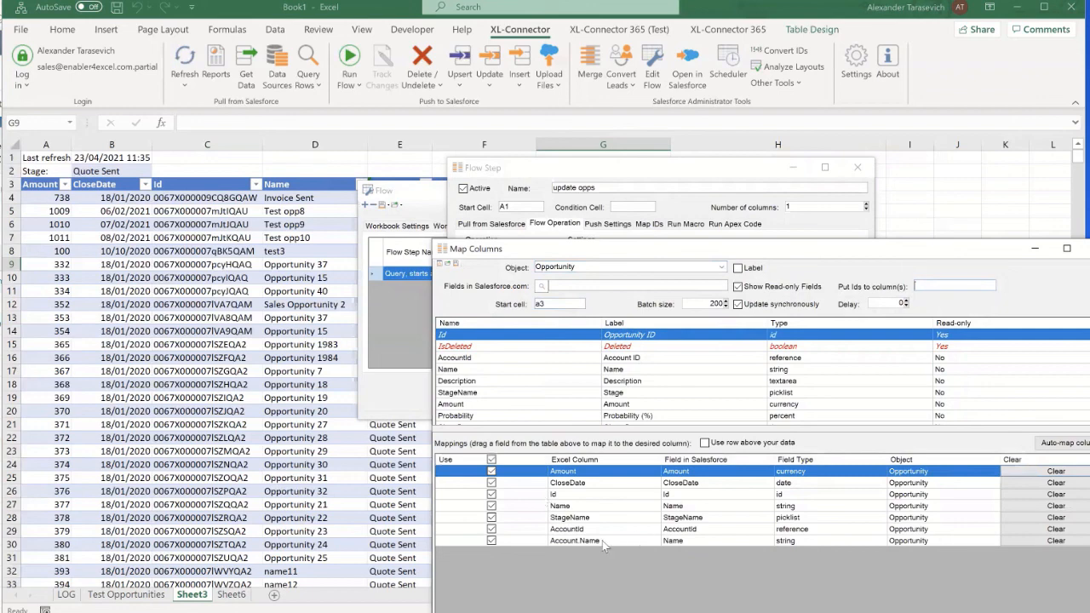
{"action": "left_click", "coordinate": [493, 541]}
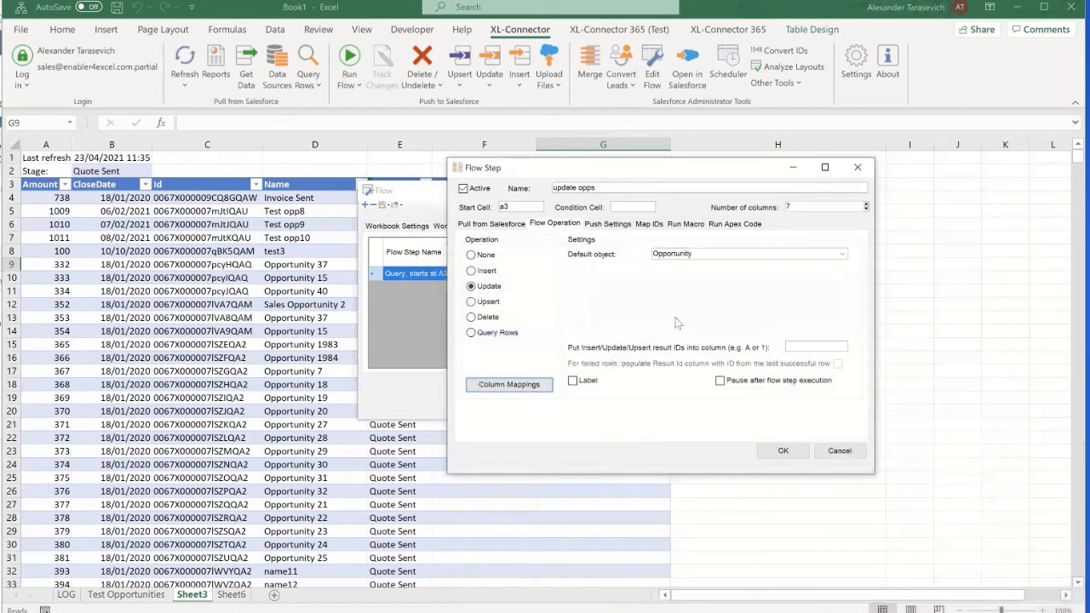
Check the push mode and pull settings of the "update opps" step, then save the step and the flow
{"action": "left_click", "coordinate": [607, 224]}
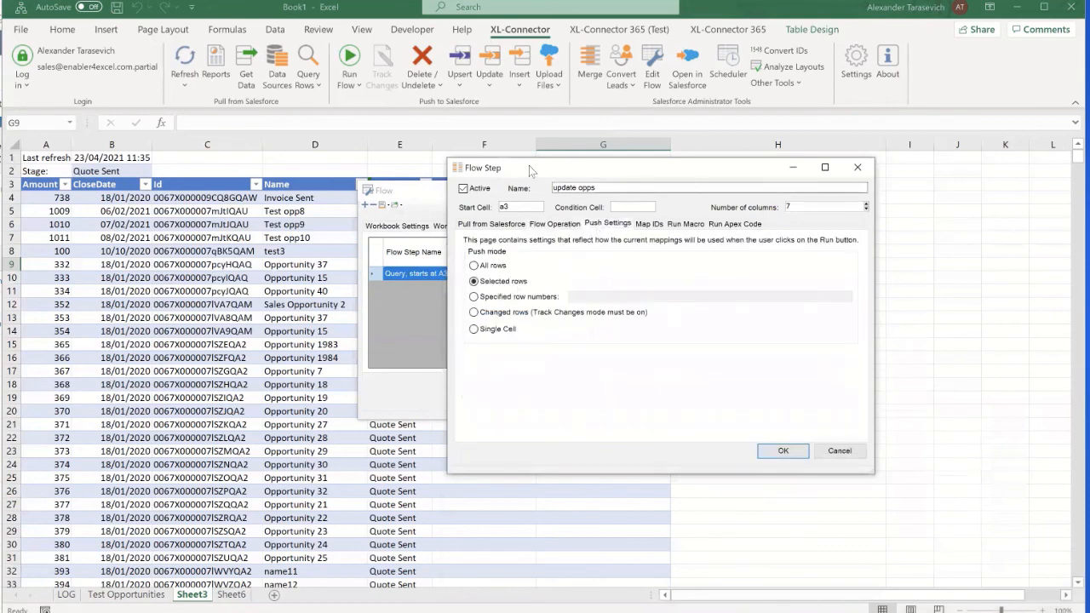
{"action": "left_click", "coordinate": [504, 224]}
{"action": "left_click", "coordinate": [783, 450]}
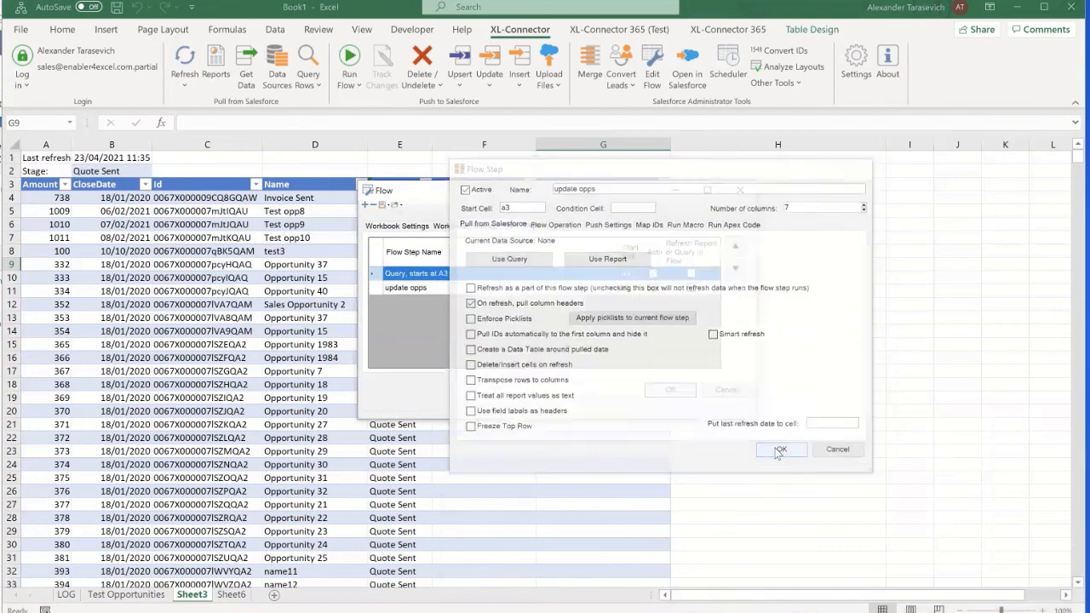
{"action": "left_click", "coordinate": [675, 389]}
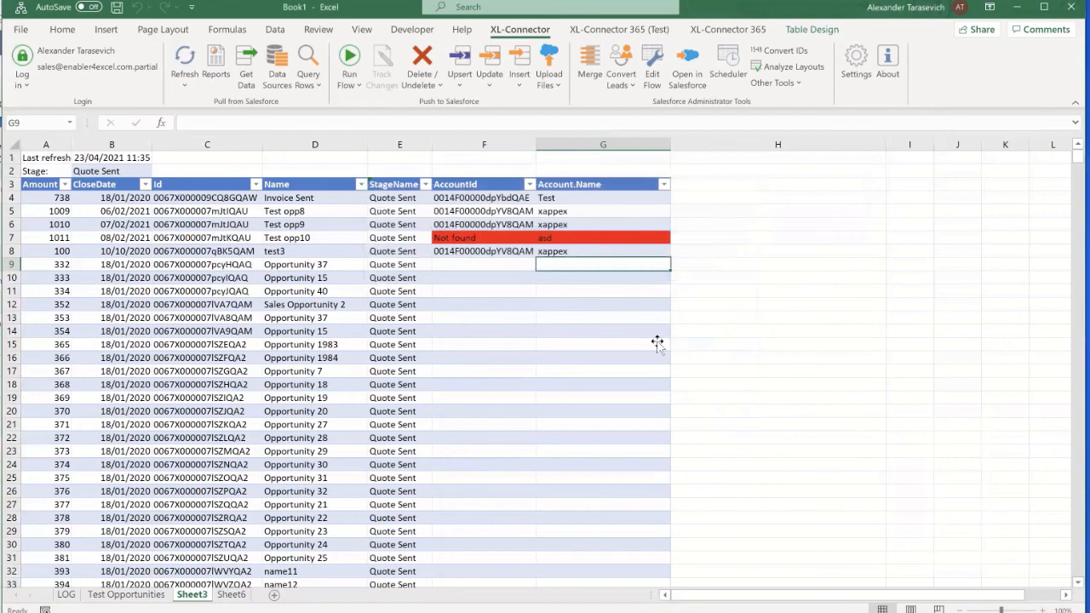
Enter the account names xappex in G13 for Opportunity 37 and test in G14 for Opportunity 15
{"action": "left_click", "coordinate": [556, 318]}
{"action": "type", "text": "xappex"}
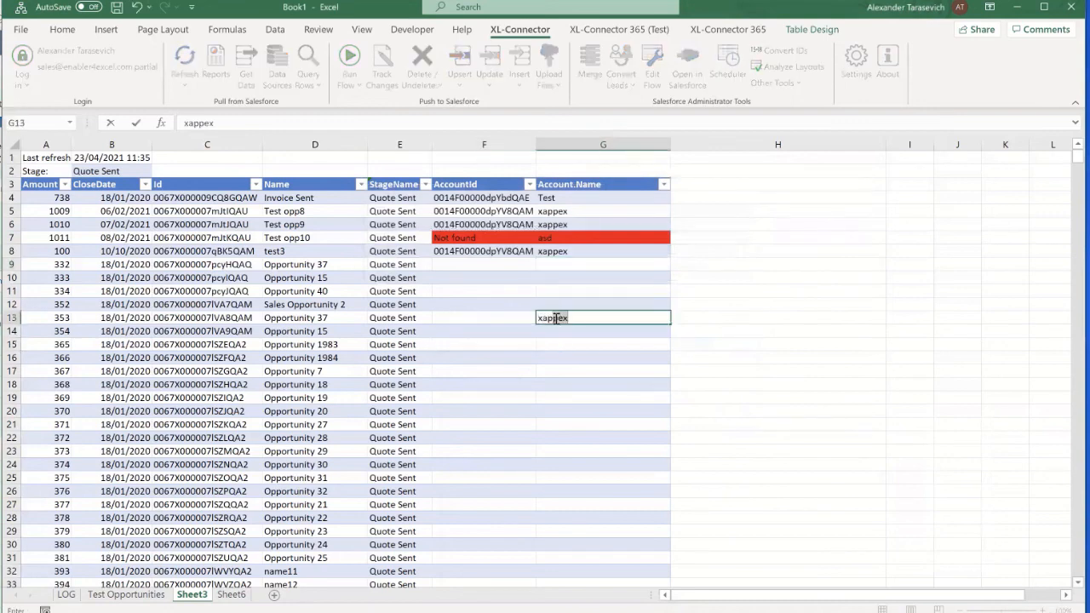
{"action": "key", "text": "Return"}
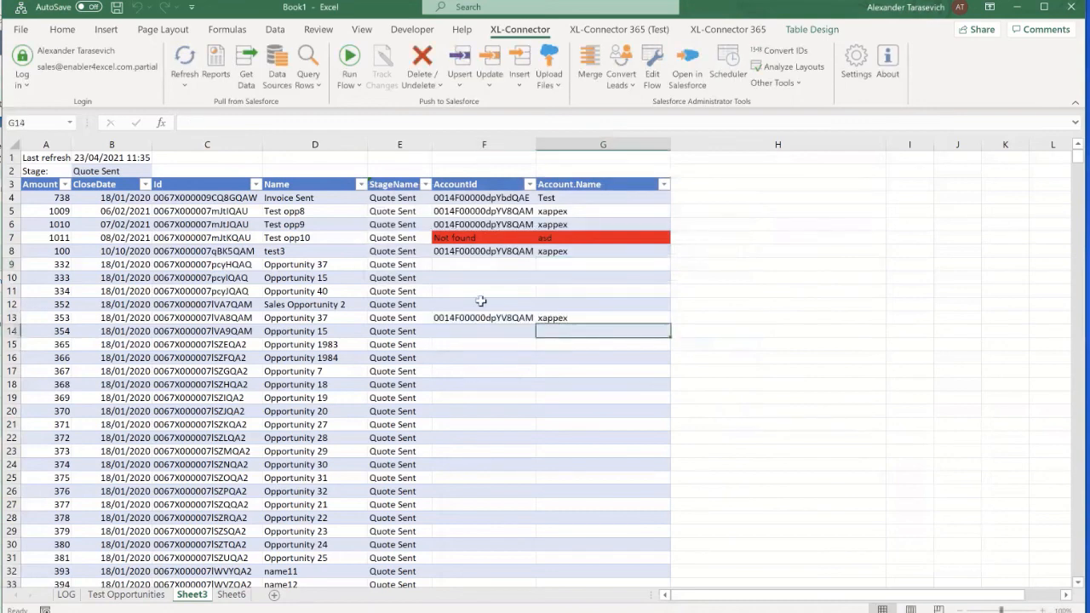
{"action": "type", "text": "Test"}
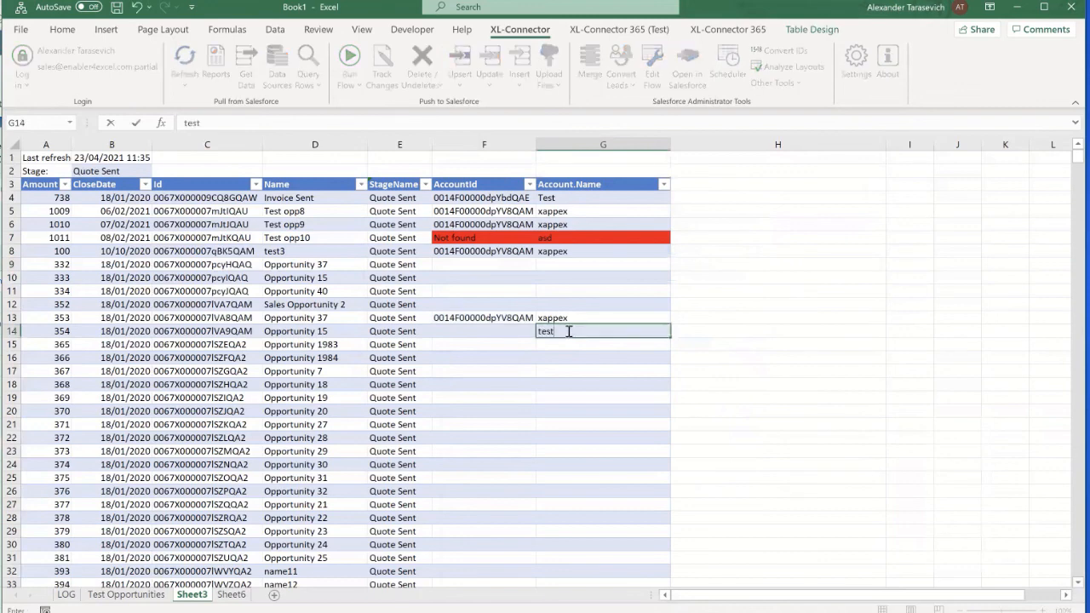
{"action": "key", "text": "Return"}
Run the "update opps" flow step on rows 13 and 14 to push their account IDs to Salesforce
{"action": "scroll", "coordinate": [528, 341], "scroll_direction": "right", "scroll_amount": 1}
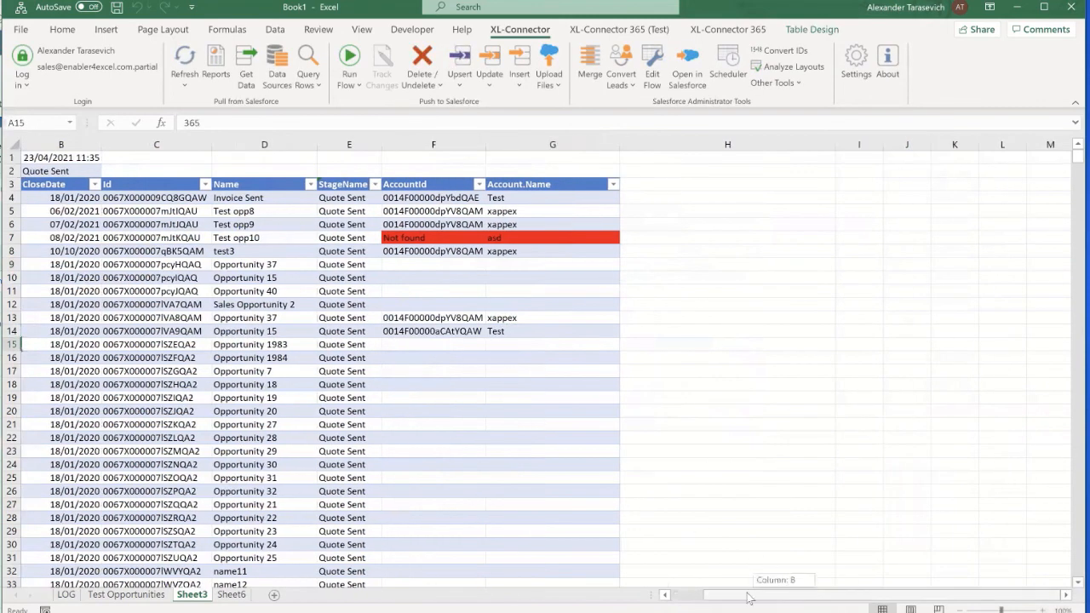
{"action": "scroll", "coordinate": [775, 586], "scroll_direction": "left", "scroll_amount": 1}
{"action": "left_click_drag", "start_coordinate": [77, 318], "coordinate": [72, 332]}
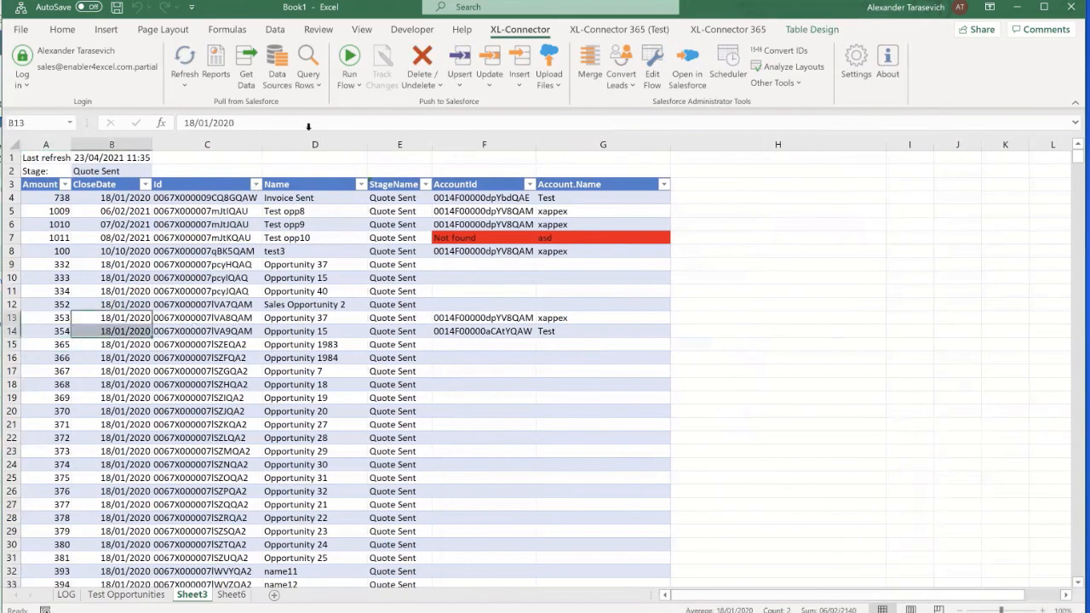
{"action": "left_click", "coordinate": [350, 79]}
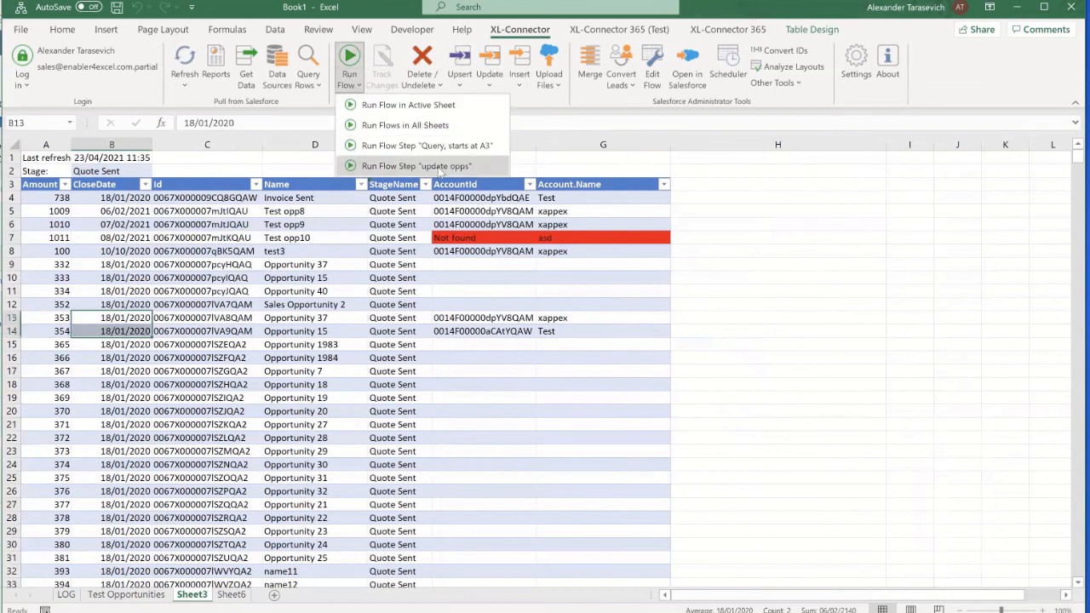
{"action": "left_click", "coordinate": [444, 169]}
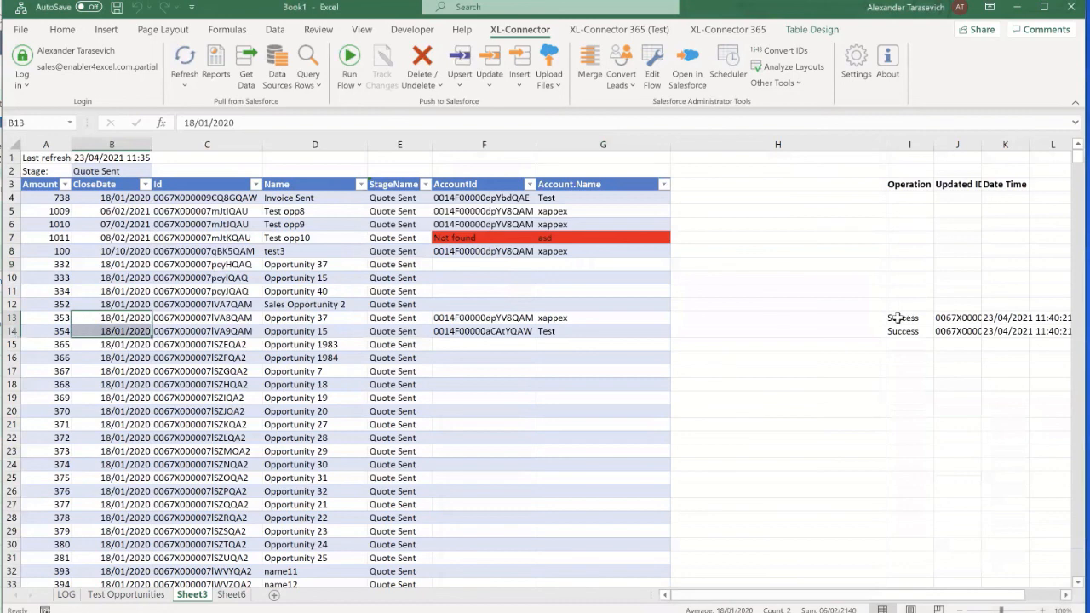
Open the updated record from the ID in J13 in Salesforce in the browser
{"action": "left_click", "coordinate": [954, 317]}
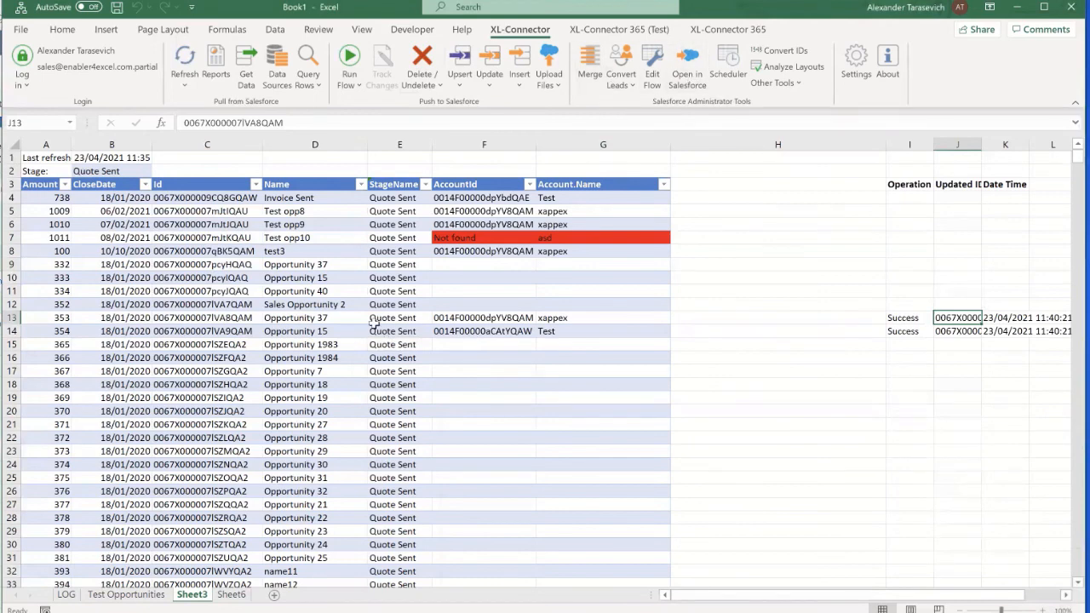
{"action": "left_click", "coordinate": [687, 73]}
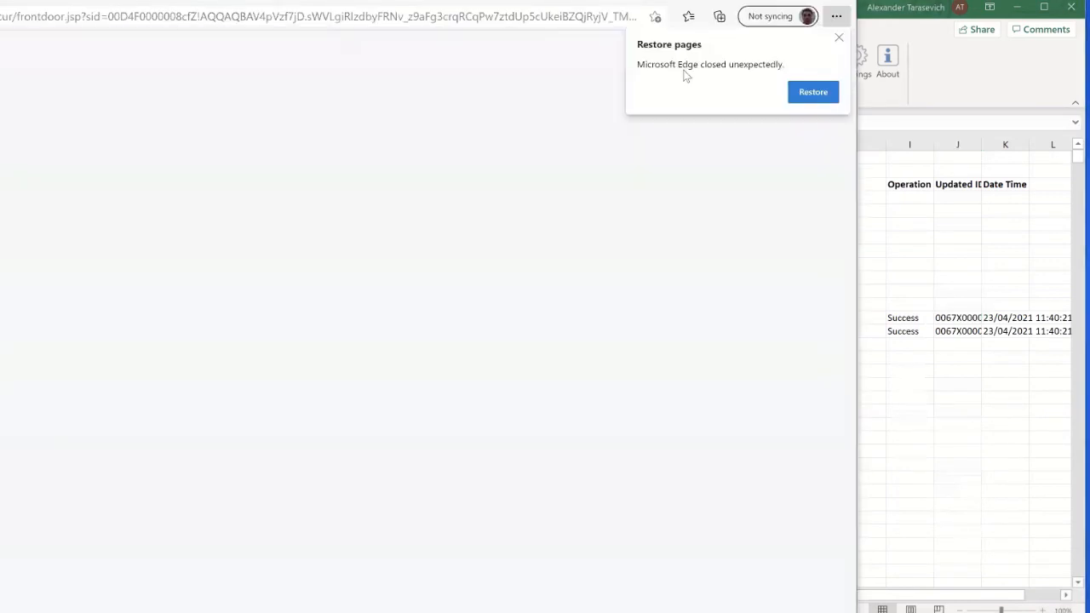